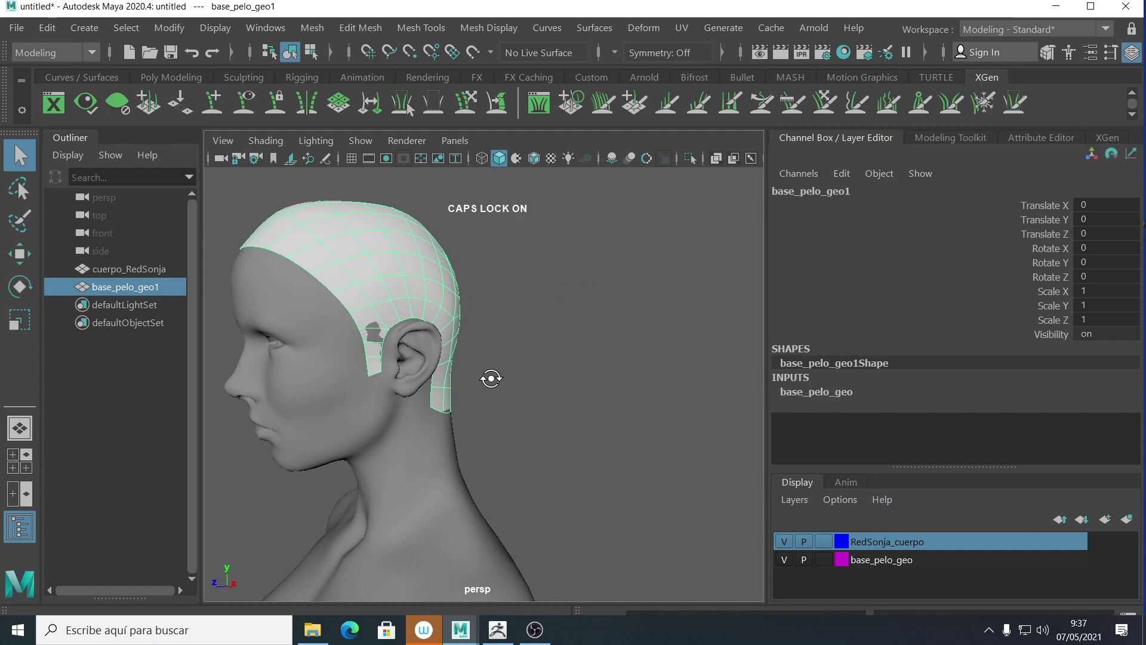
- Compare the cuerpo_RedSonja body mesh with the base_pelo_geo1 hair base by selecting each in the side view of the head
left_click_drag(490, 378, 383, 338, "alt")
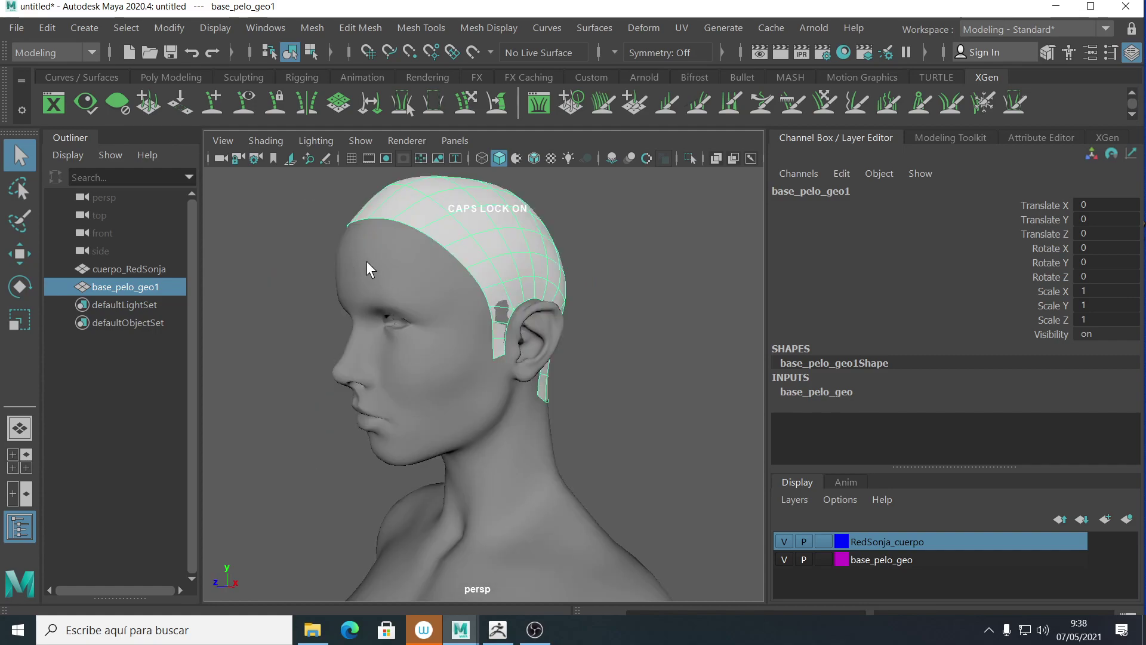
left_click(374, 294)
left_click(543, 382)
left_click(504, 400)
left_click(536, 277)
left_click(549, 289)
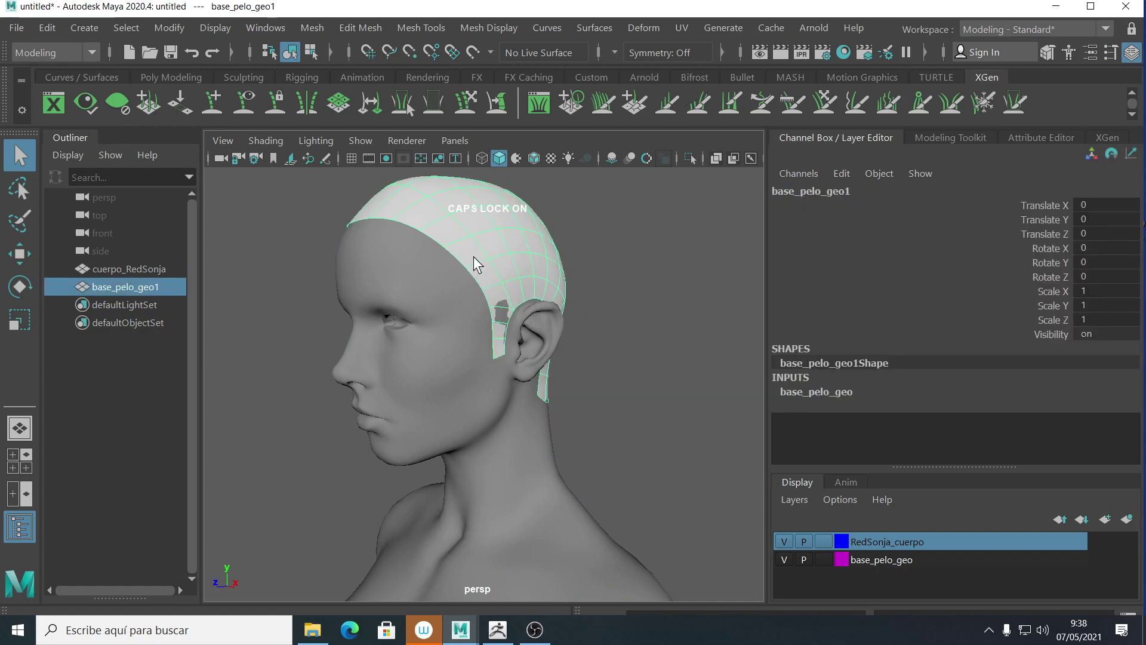
left_click(438, 357)
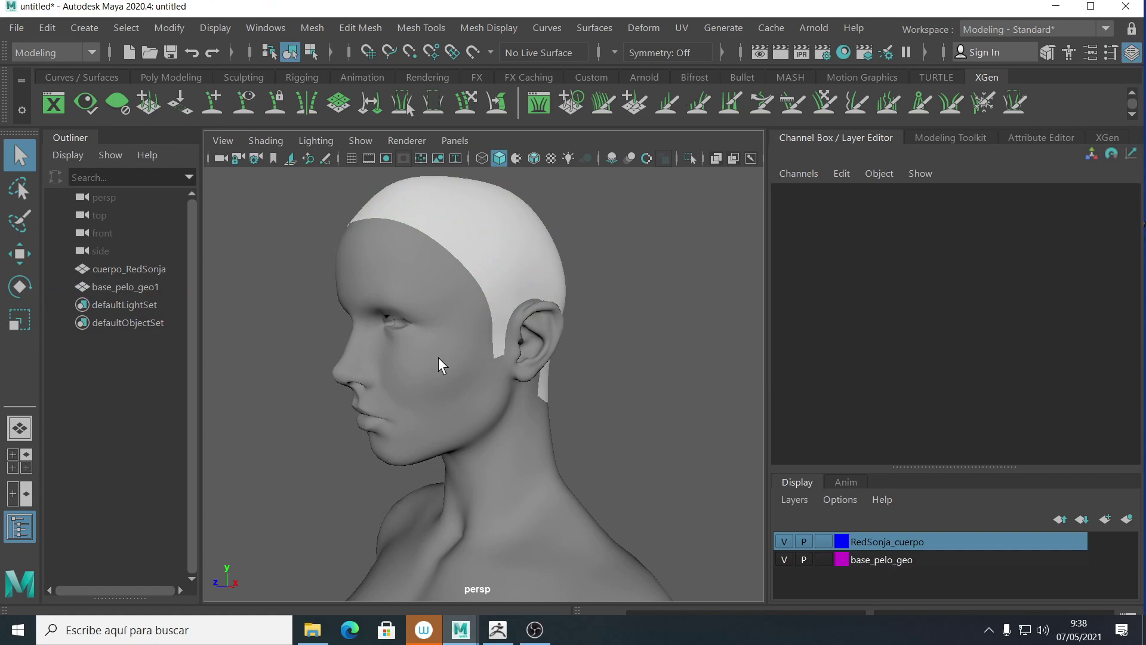
left_click(439, 357)
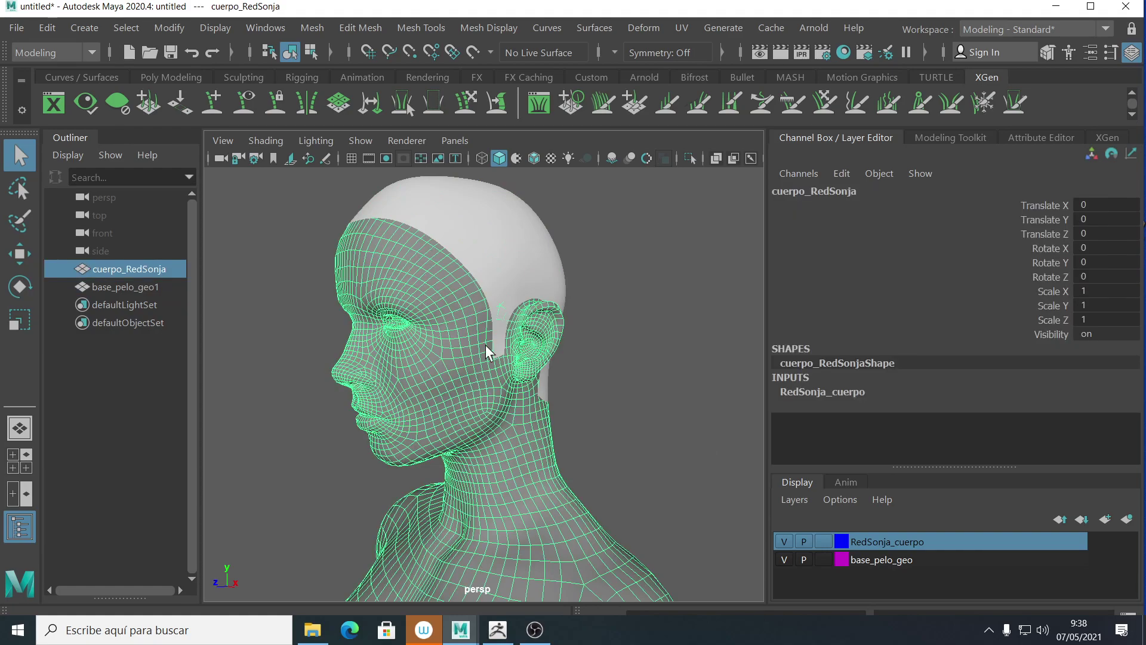
left_click(496, 220)
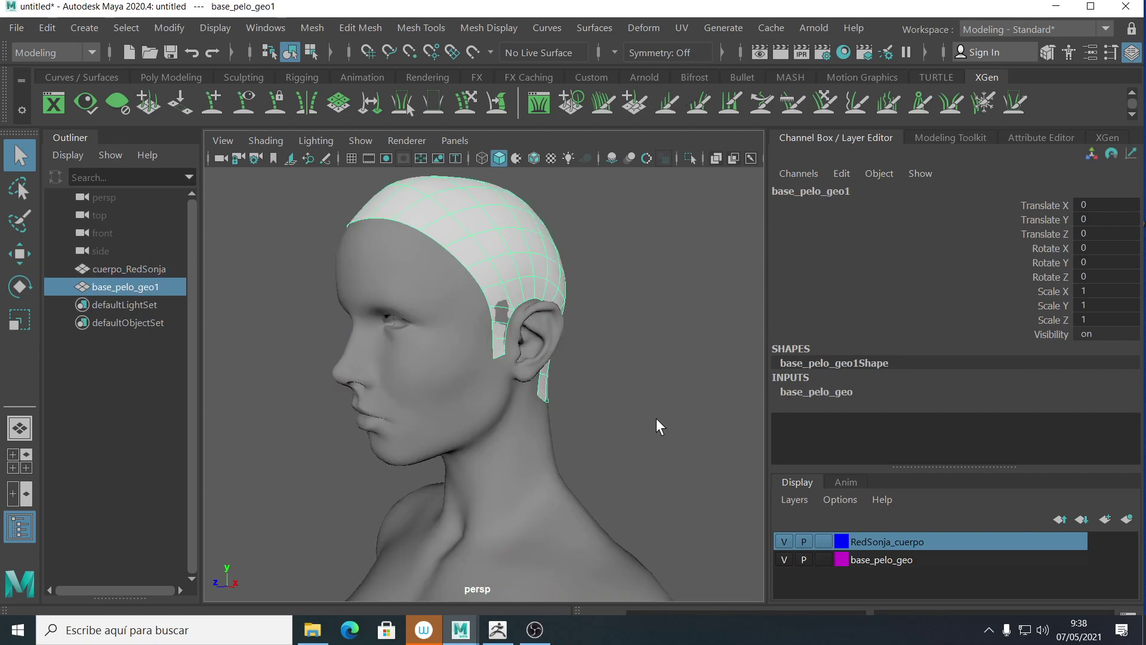
- Examine how the hair base mesh covers the scalp from the front, top and rear of the head
left_click_drag(573, 333, 523, 372, "alt")
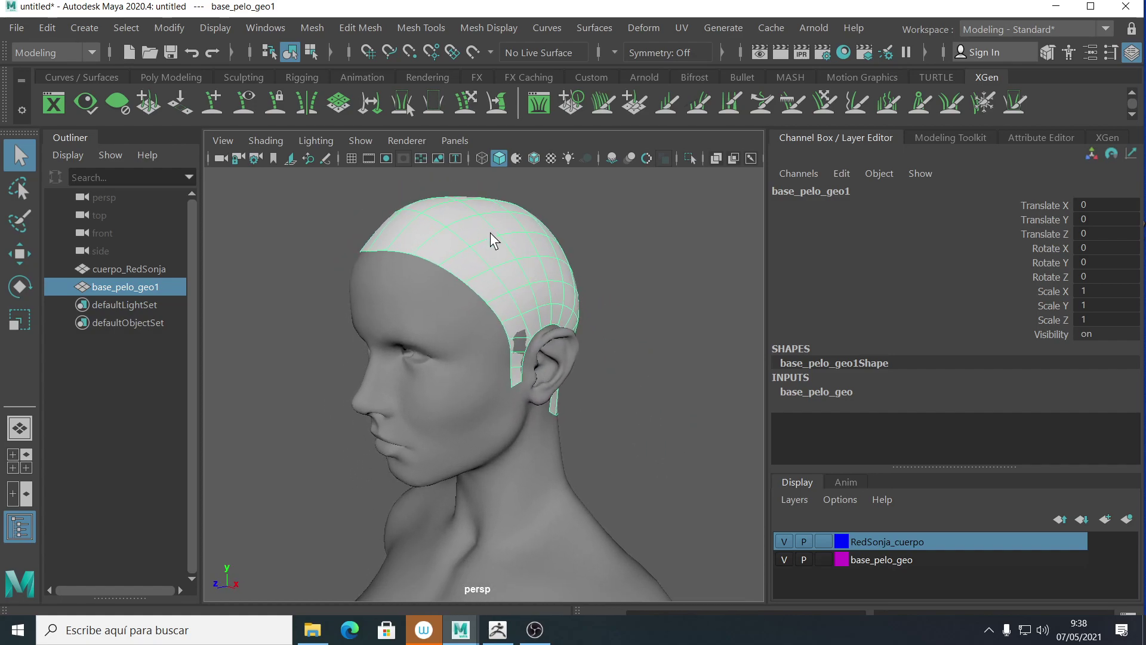
left_click_drag(459, 366, 478, 380, "alt")
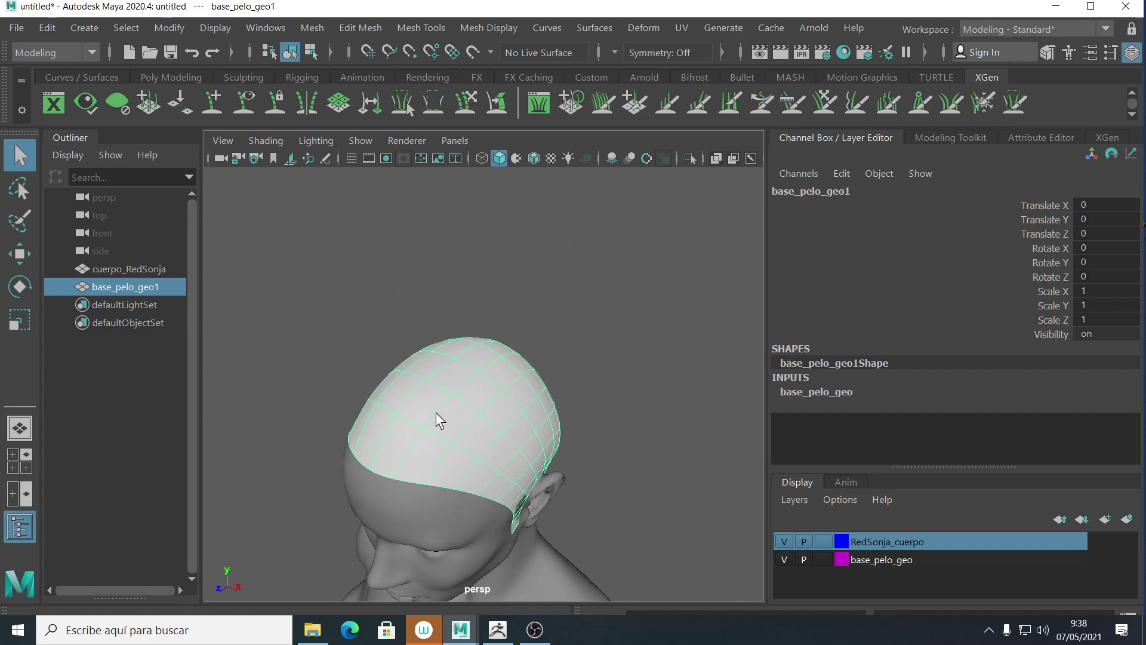
mouse_move(492, 420)
left_mouse_down("alt")
mouse_move(504, 402)
mouse_move(546, 388)
mouse_move(499, 417)
left_mouse_up("alt")
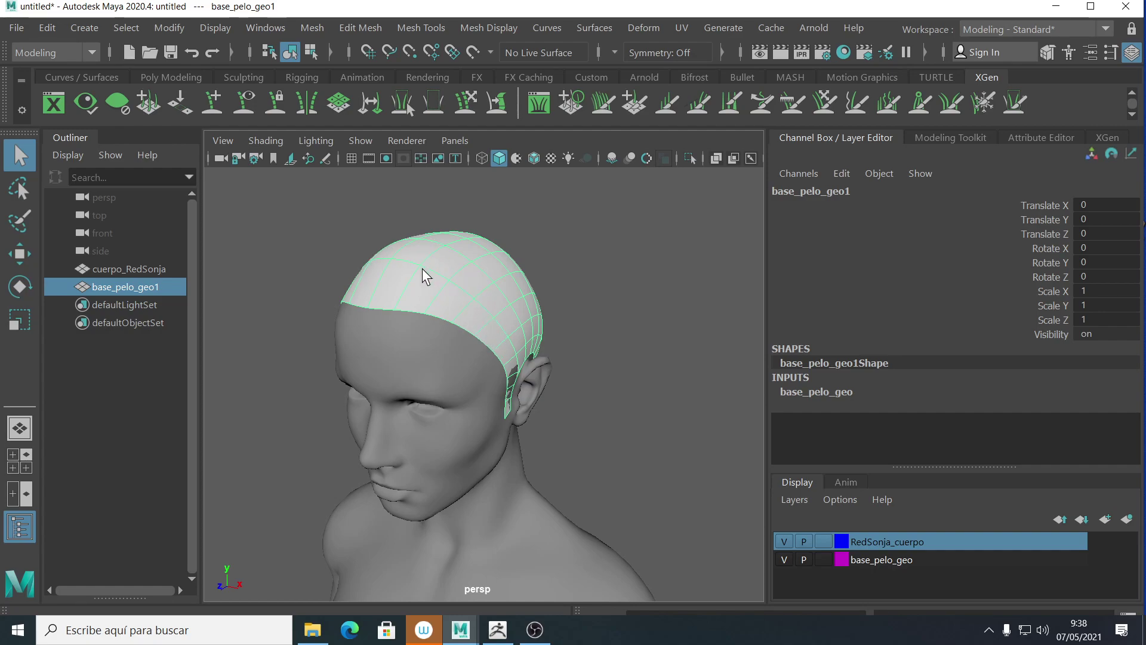
left_click_drag(477, 317, 533, 349, "alt")
scroll(531, 320, "up", 3)
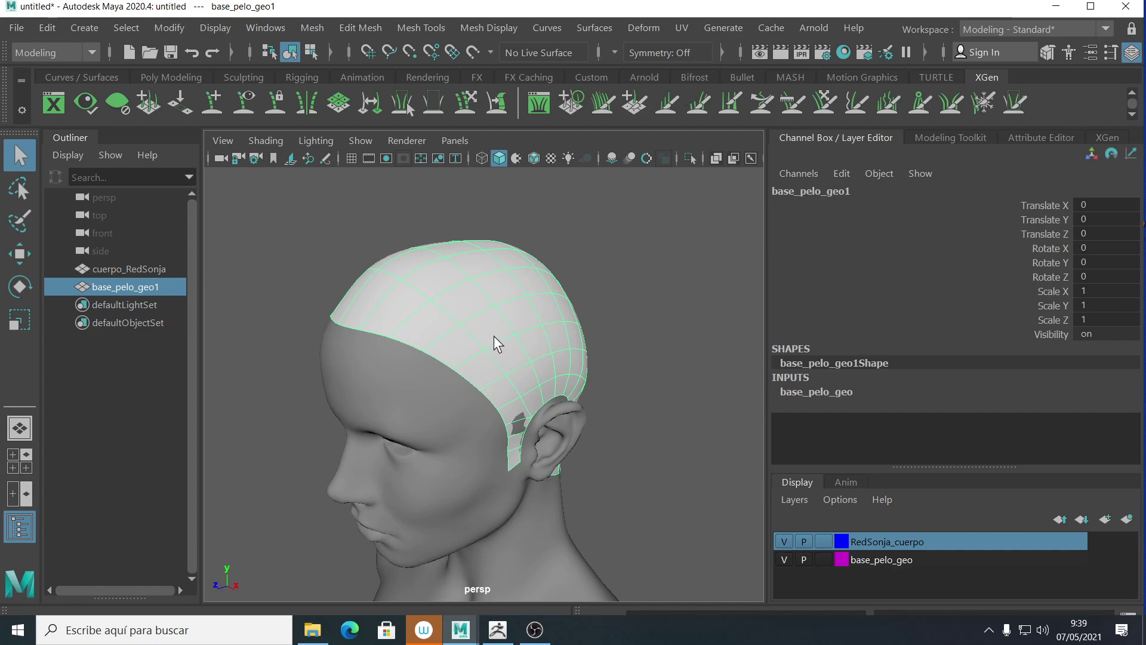
left_click_drag(536, 252, 594, 416, "alt")
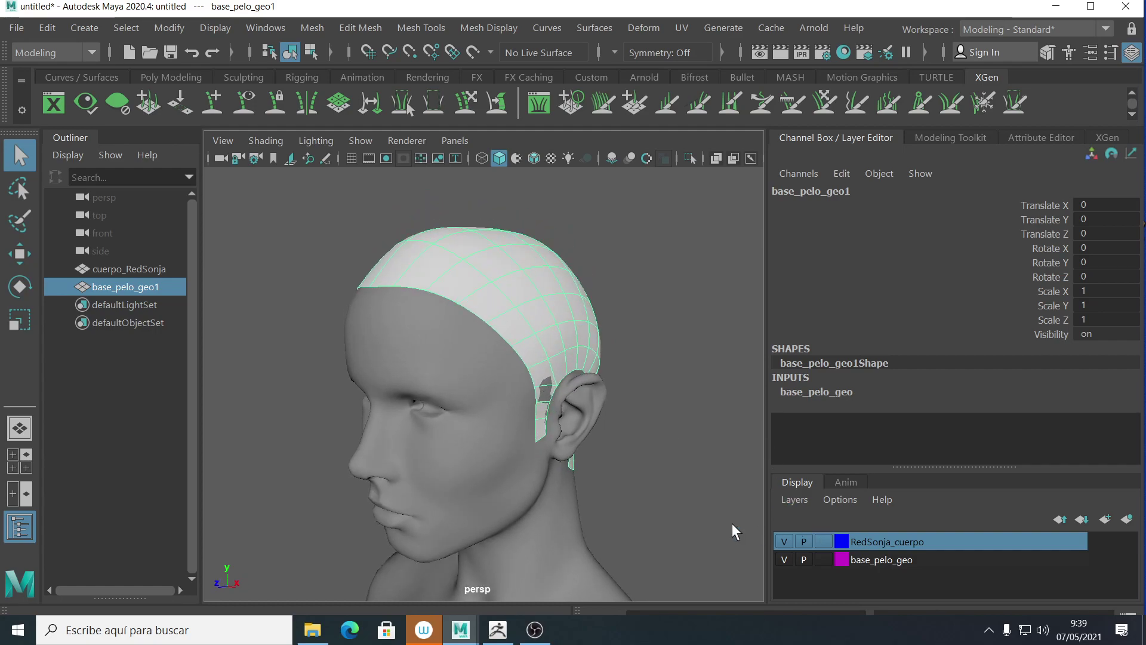
left_click(488, 381)
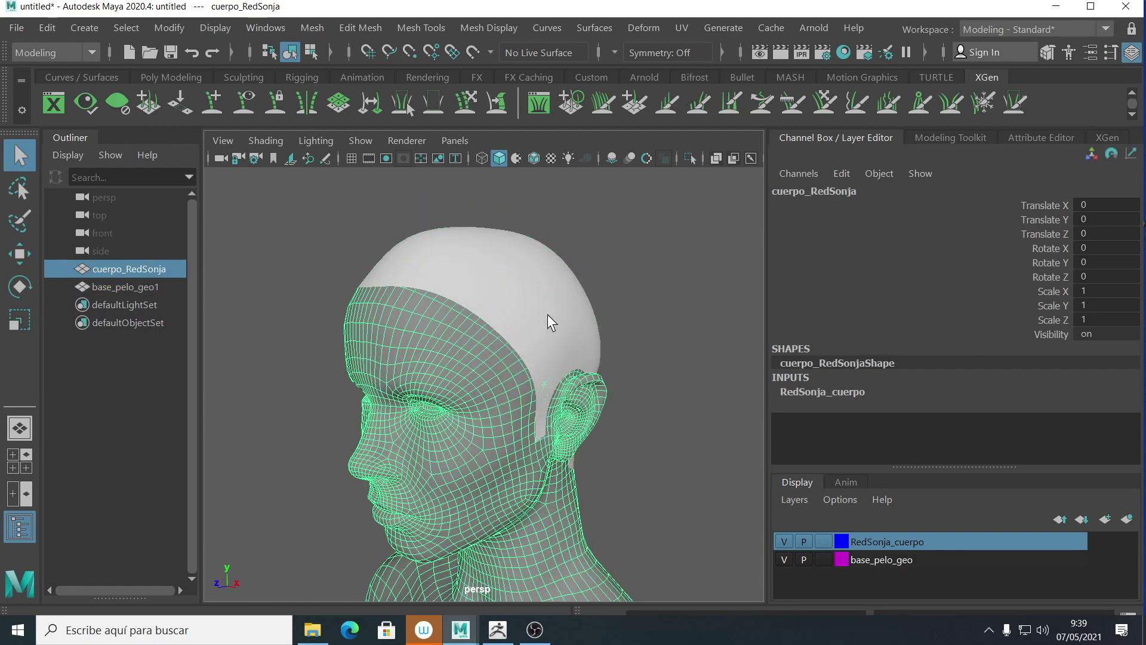
left_click(575, 363)
left_click_drag(630, 400, 597, 427, "alt")
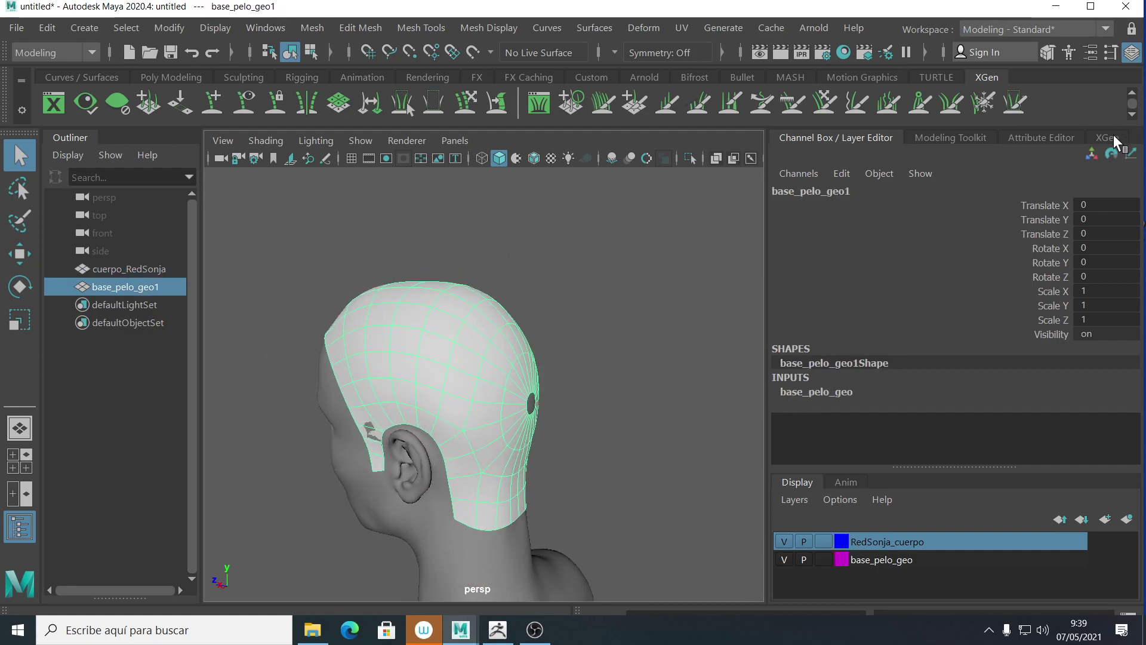
- Show the Modeling Toolkit and hide the base_pelo_geo1 hair base mesh
left_click(951, 137)
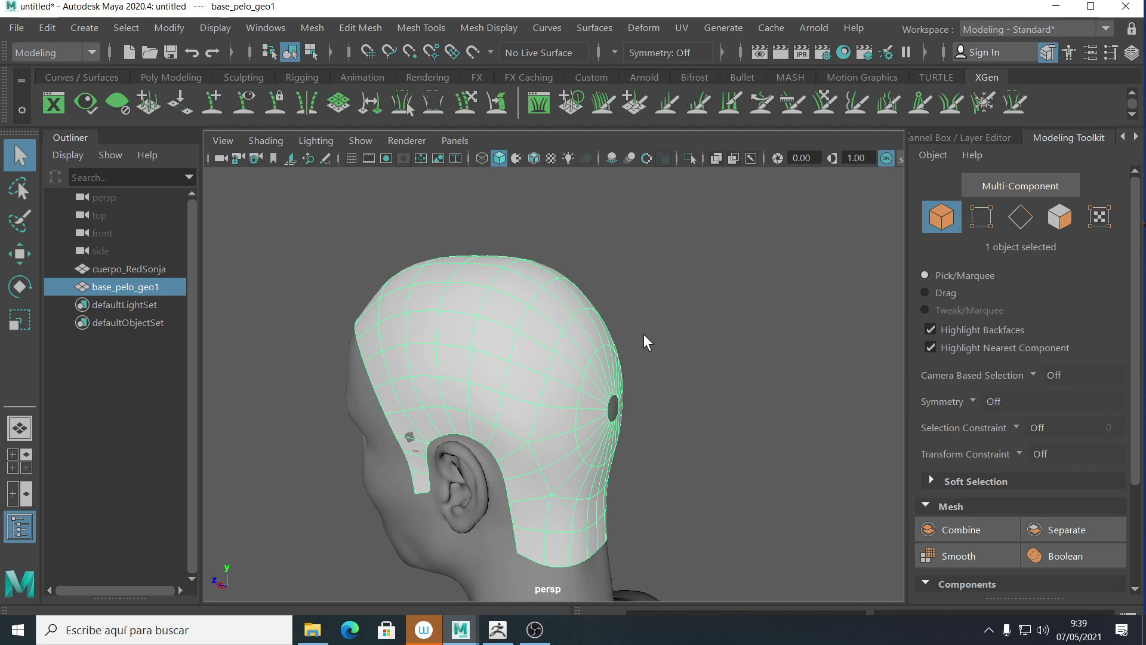
key("f")
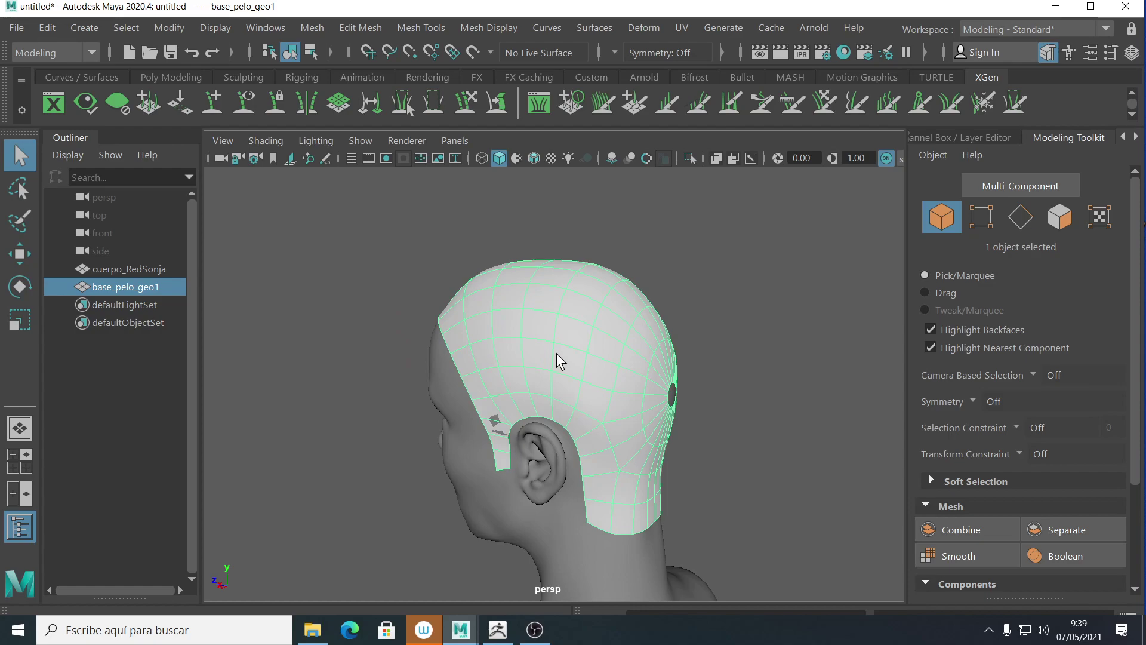
key("ctrl+h")
- Make the cuerpo_RedSonja body mesh a live surface
left_click(571, 349)
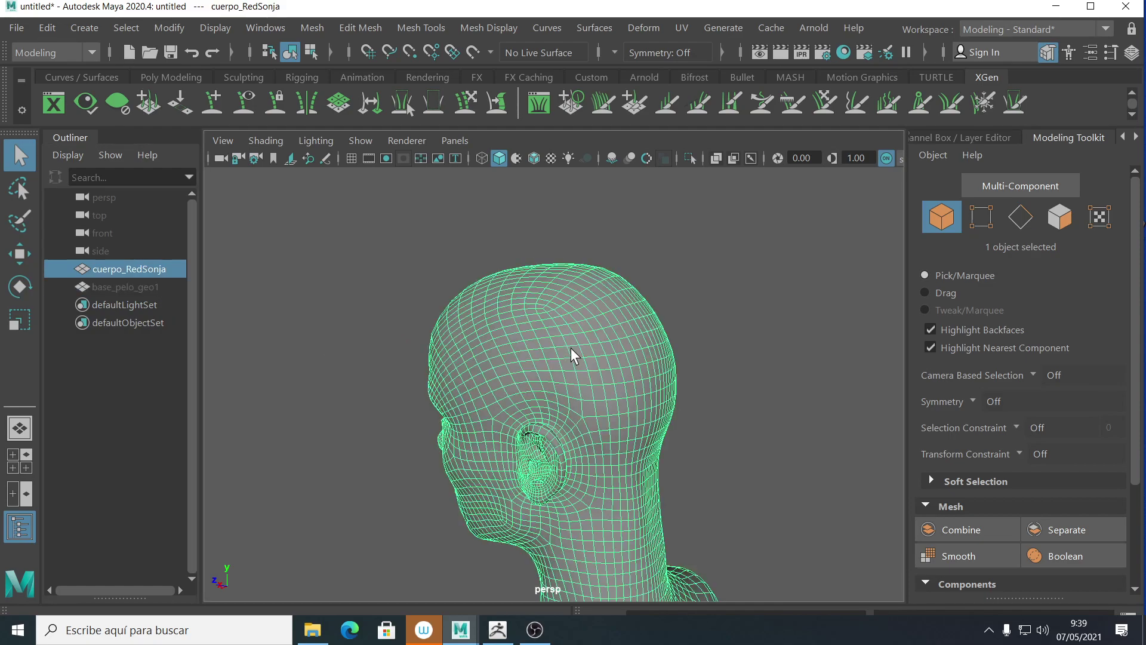
left_click_drag(560, 303, 598, 215, "alt")
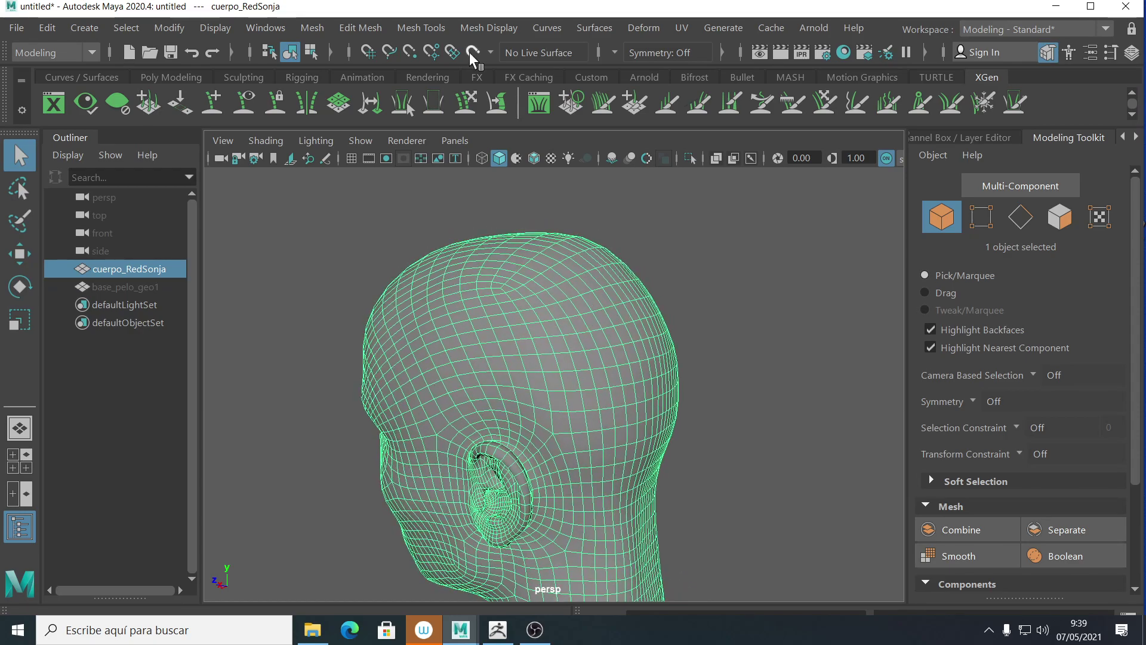
right_click(494, 294)
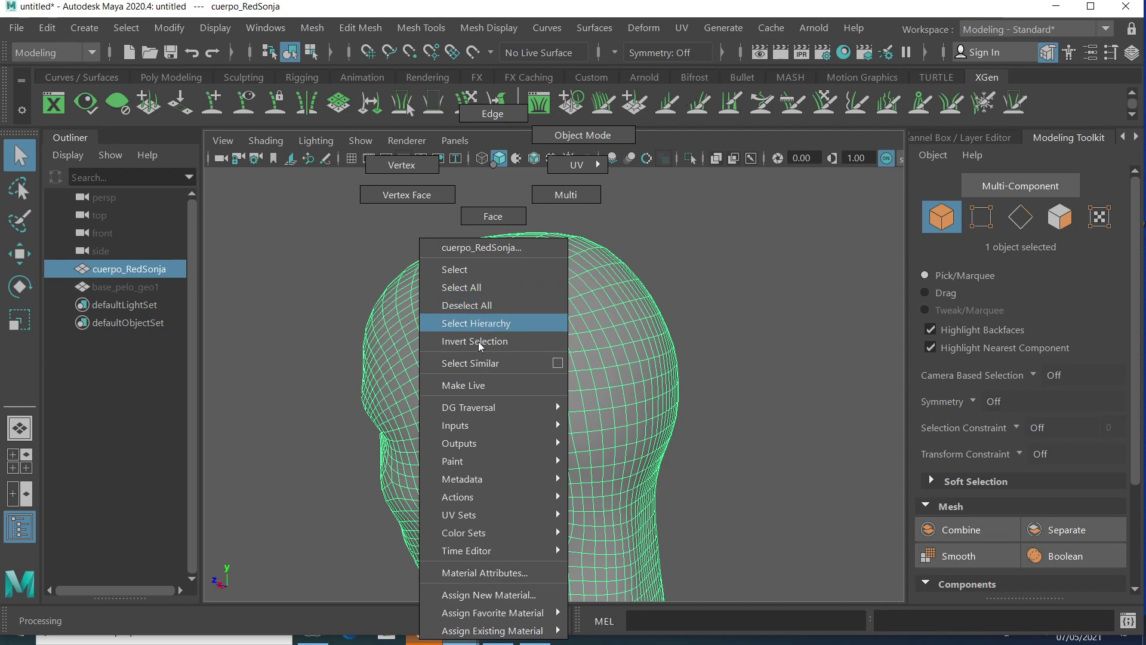
left_click(465, 385)
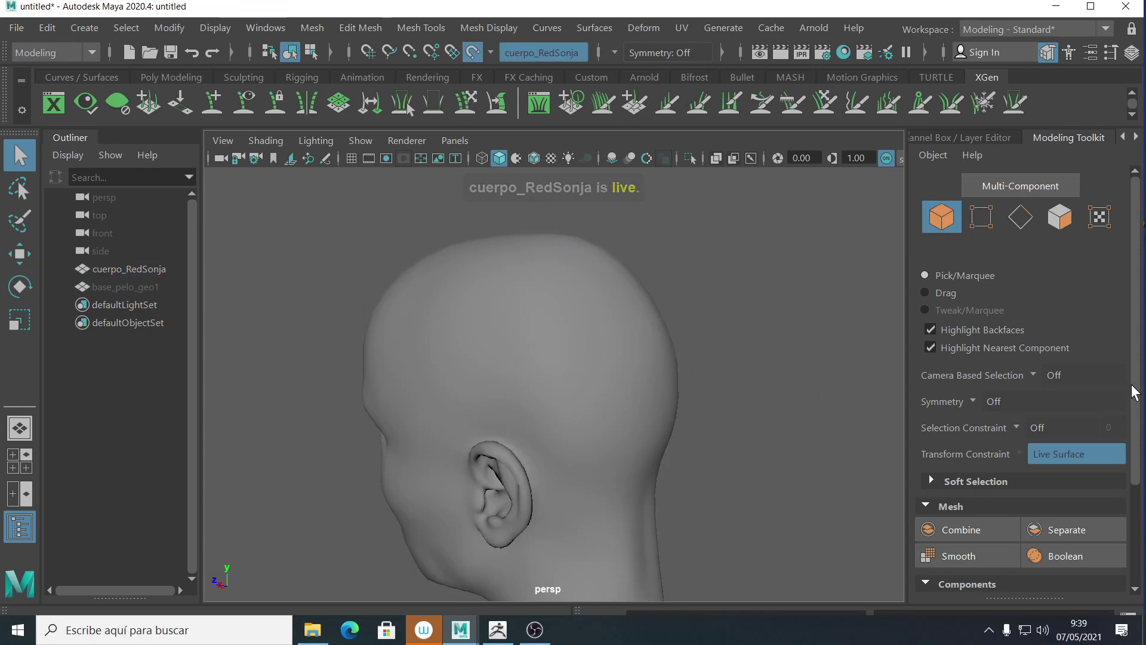
- Activate Quad Draw and create a first quad on the upper forehead of the live head surface
scroll(1105, 358, "down", 1)
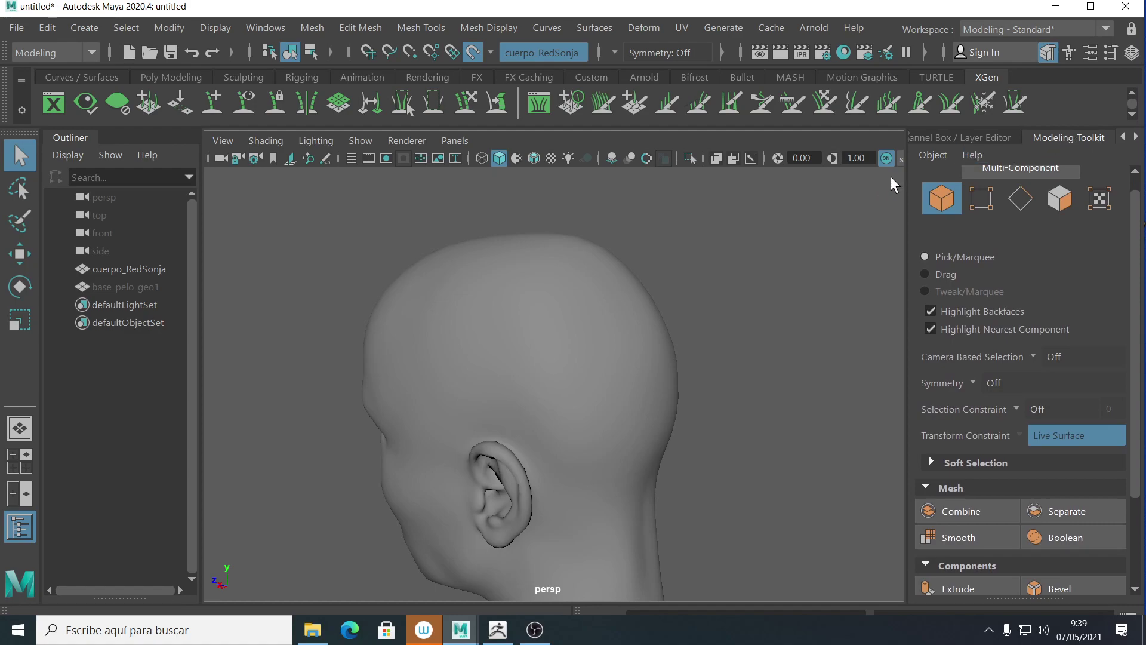
left_click_drag(908, 184, 858, 183)
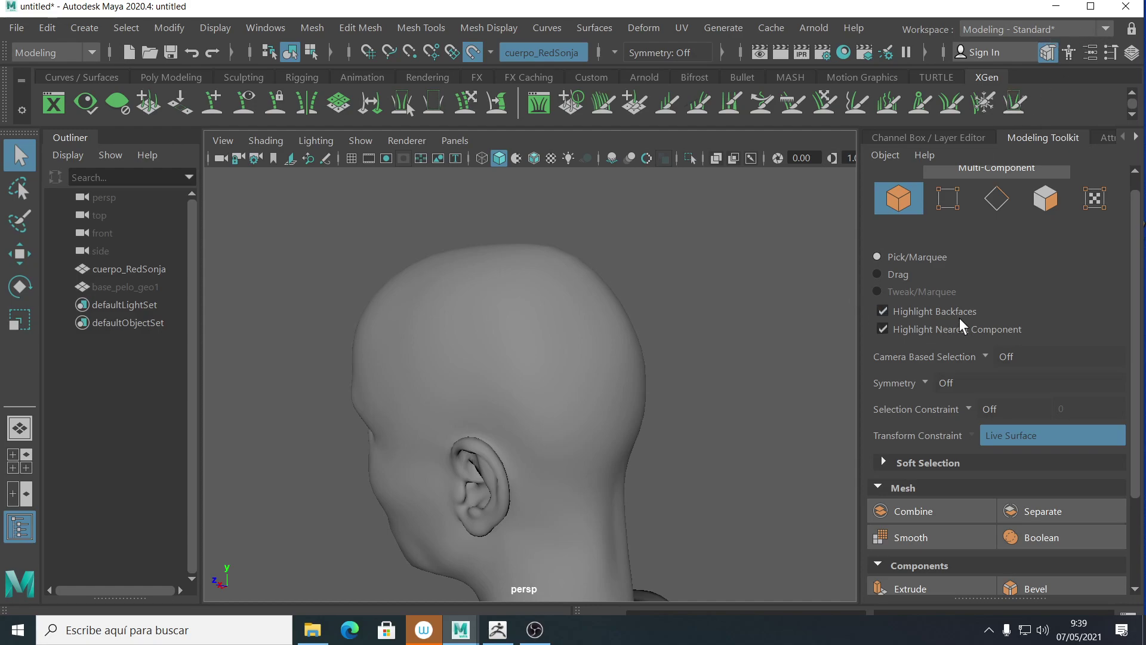
scroll(1126, 277, "down", 5)
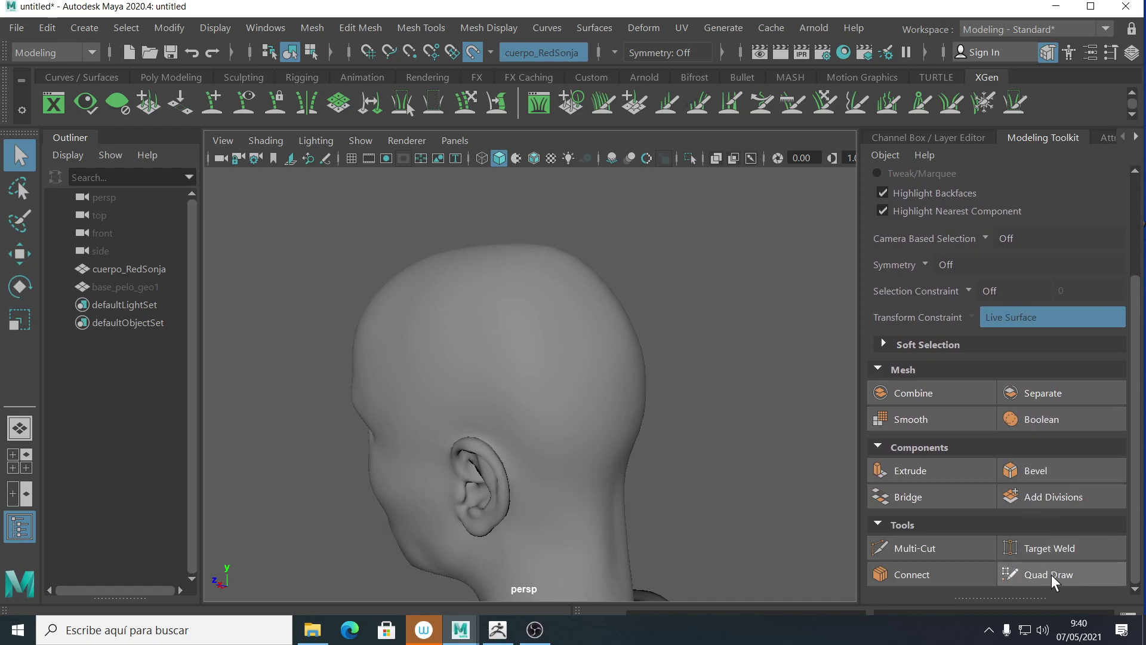
left_click(1053, 572)
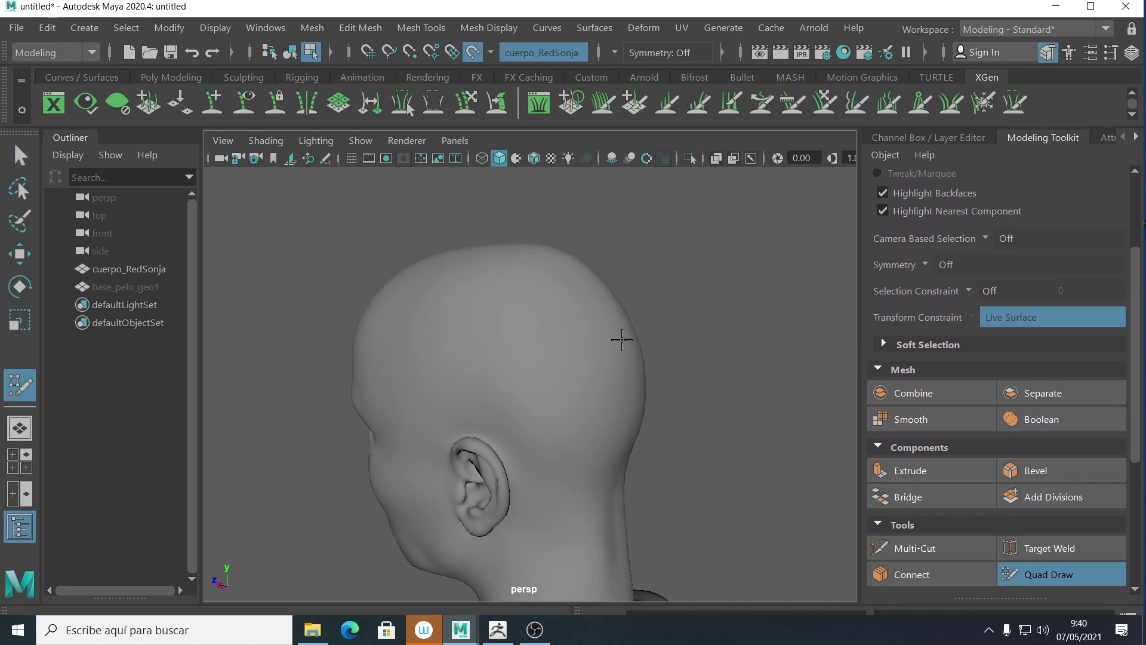
left_click_drag(468, 327, 575, 328, "alt")
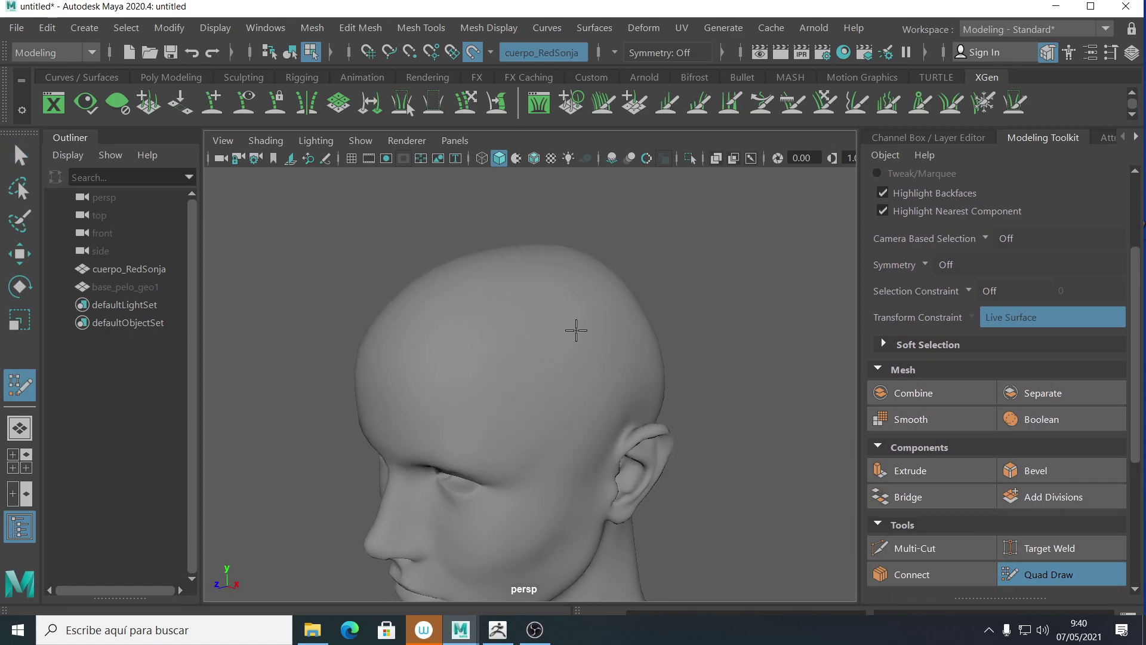
left_click(462, 336)
left_click(488, 348)
left_click(492, 315)
left_click(490, 329, "shift")
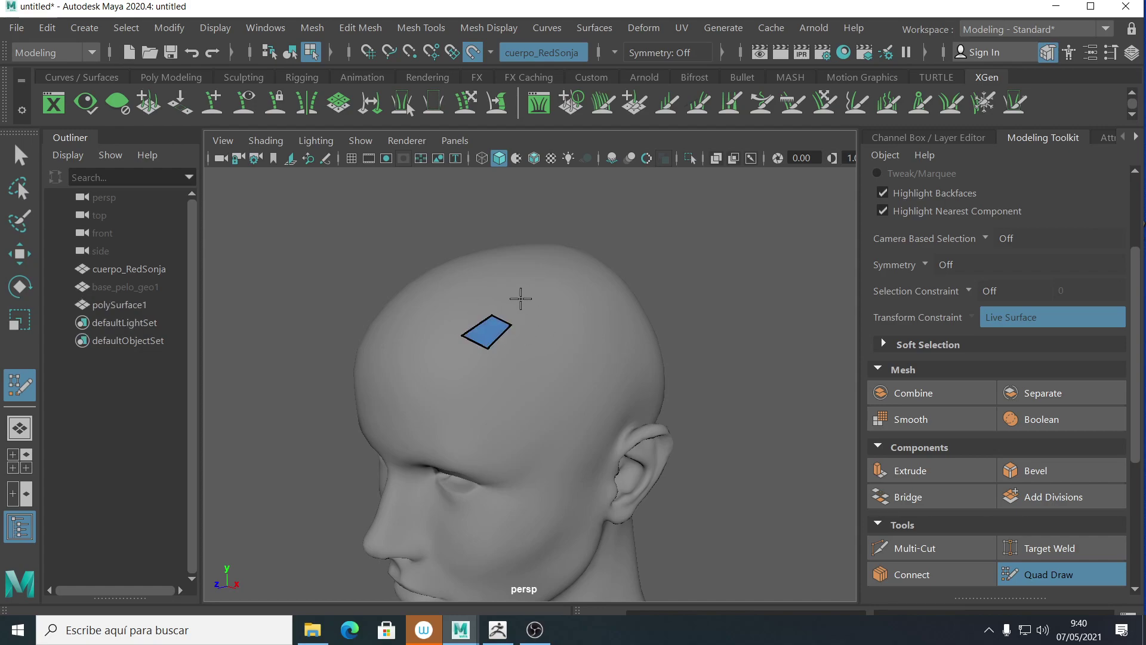
- Extend the first quad into a strip of three quads running back over the head
left_click_drag(543, 302, 553, 281)
left_click(554, 283)
left_click(546, 293, "shift")
- Place two more rows of points beside the strip and fill them with quads to form a three-by-three patch
left_click(515, 361)
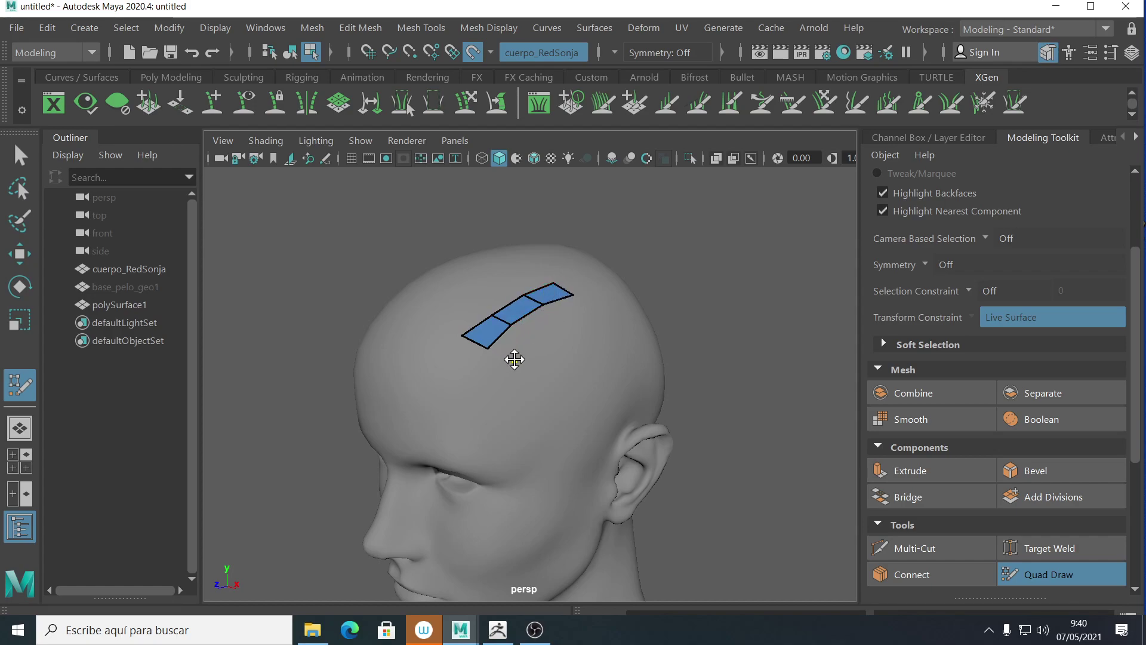
left_click(562, 319)
left_click(593, 308)
left_click(532, 336)
left_click(543, 378)
left_click(581, 338)
left_click(606, 324)
left_click(533, 357, "shift")
left_click(512, 338, "shift")
left_click(543, 320, "shift")
left_click(565, 341, "shift")
left_click(583, 325, "shift")
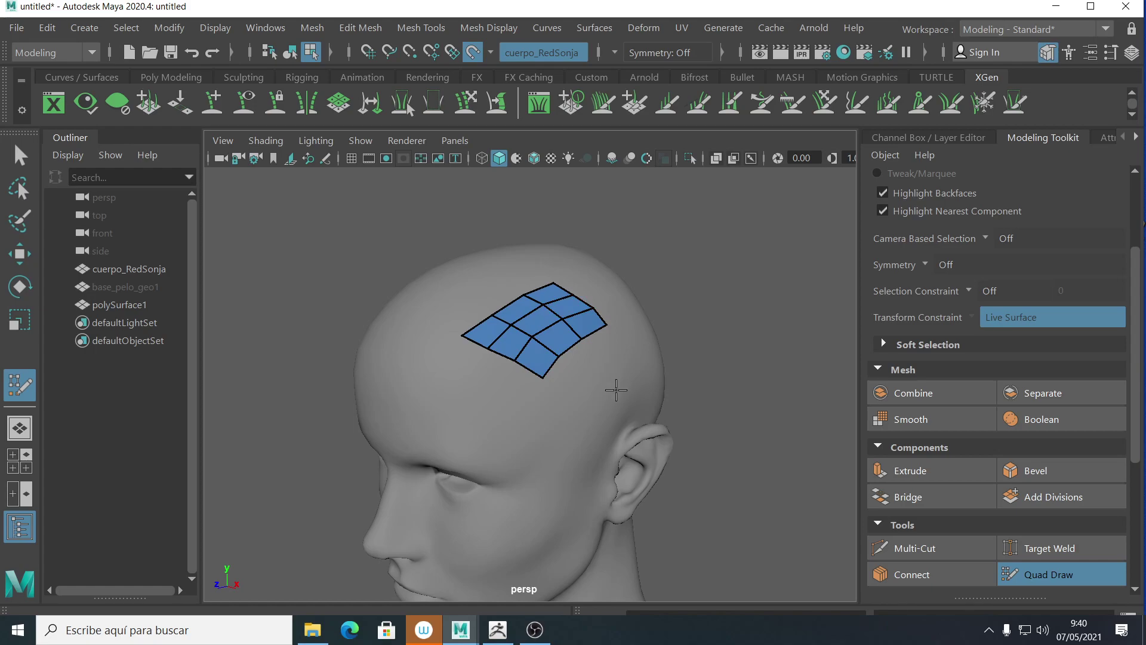
- Unhide the base_pelo_geo1 hair base mesh
left_click(138, 285)
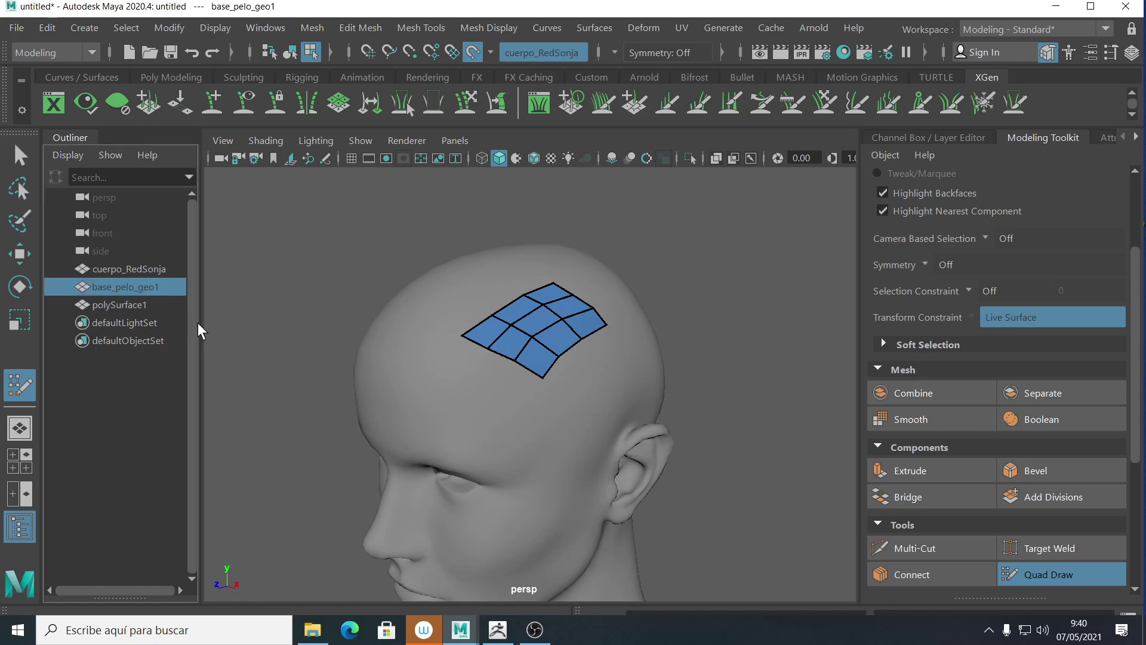
key("shift+h")
- Examine the hair base topology around the ear, the nape and the circular opening at the back of the head
left_click_drag(639, 351, 479, 319, "alt")
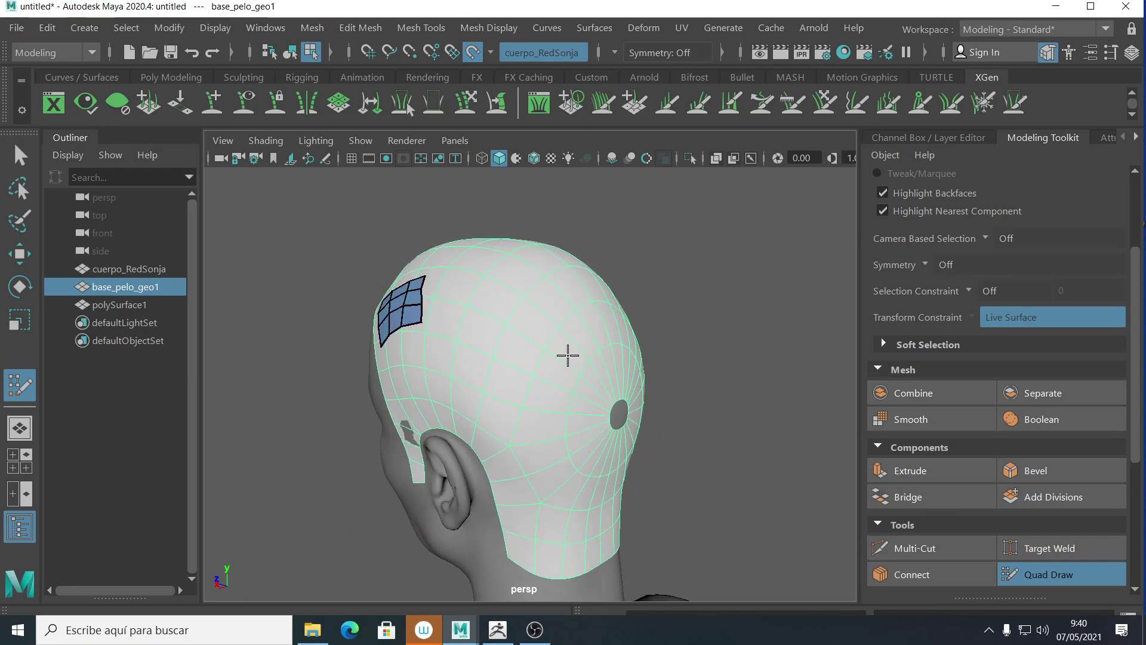
left_click_drag(493, 378, 397, 338, "alt")
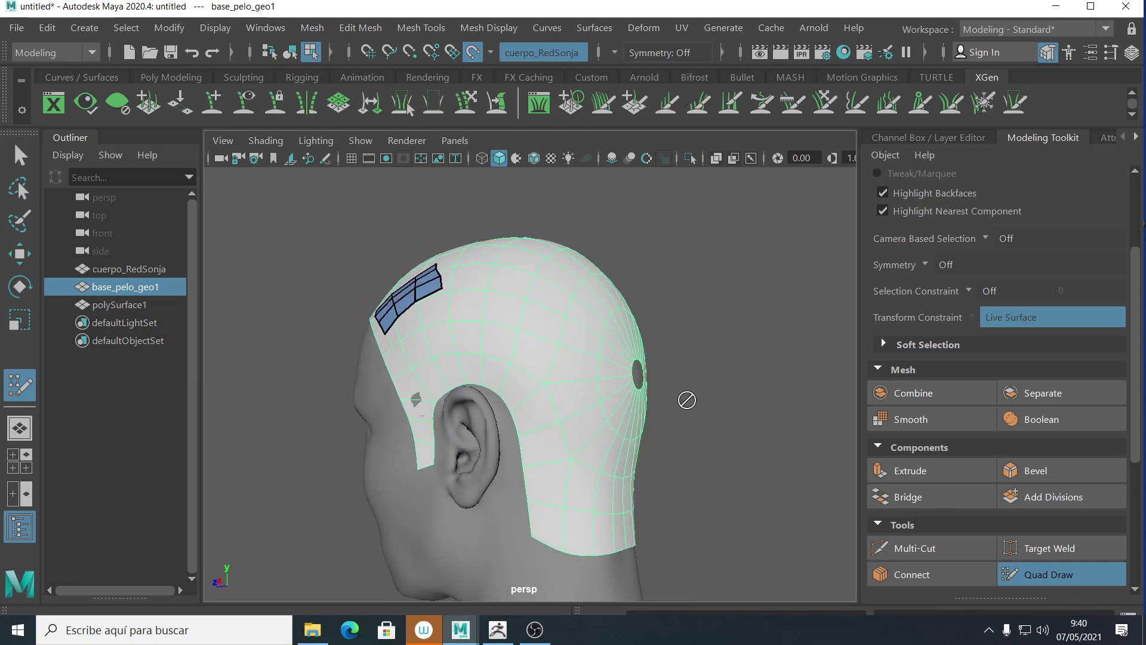
left_click_drag(686, 401, 628, 392, "alt")
left_click_drag(591, 338, 600, 386, "alt")
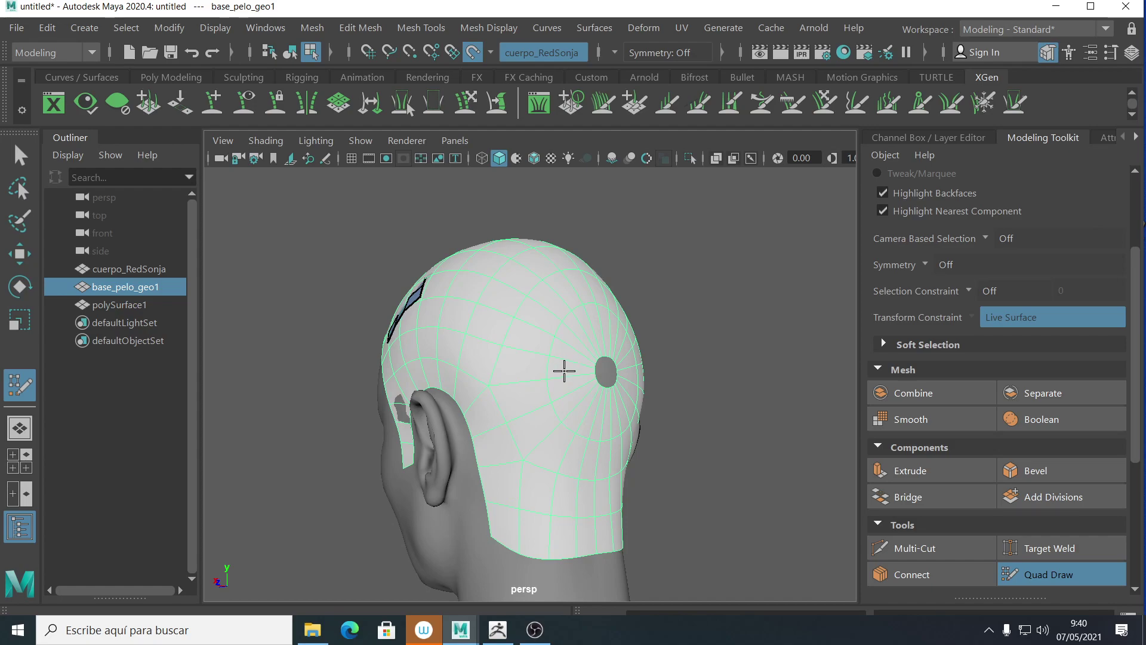
left_click_drag(550, 366, 573, 361, "alt")
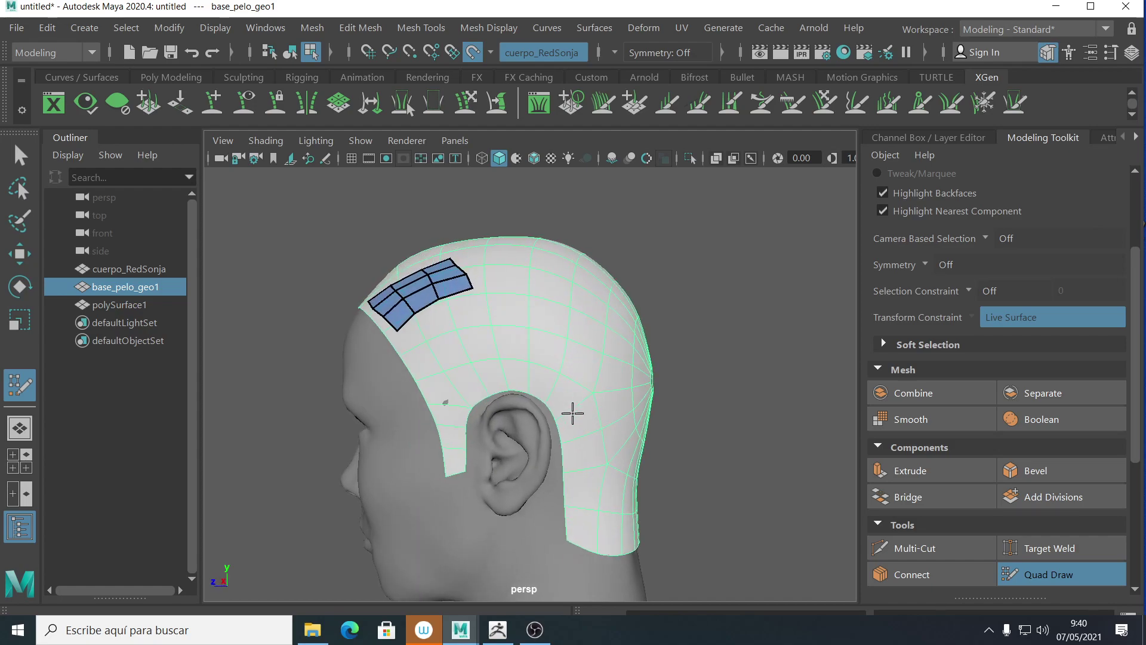
mouse_move(571, 404)
left_mouse_down("alt")
mouse_move(573, 384)
mouse_move(532, 384)
left_mouse_up("alt")
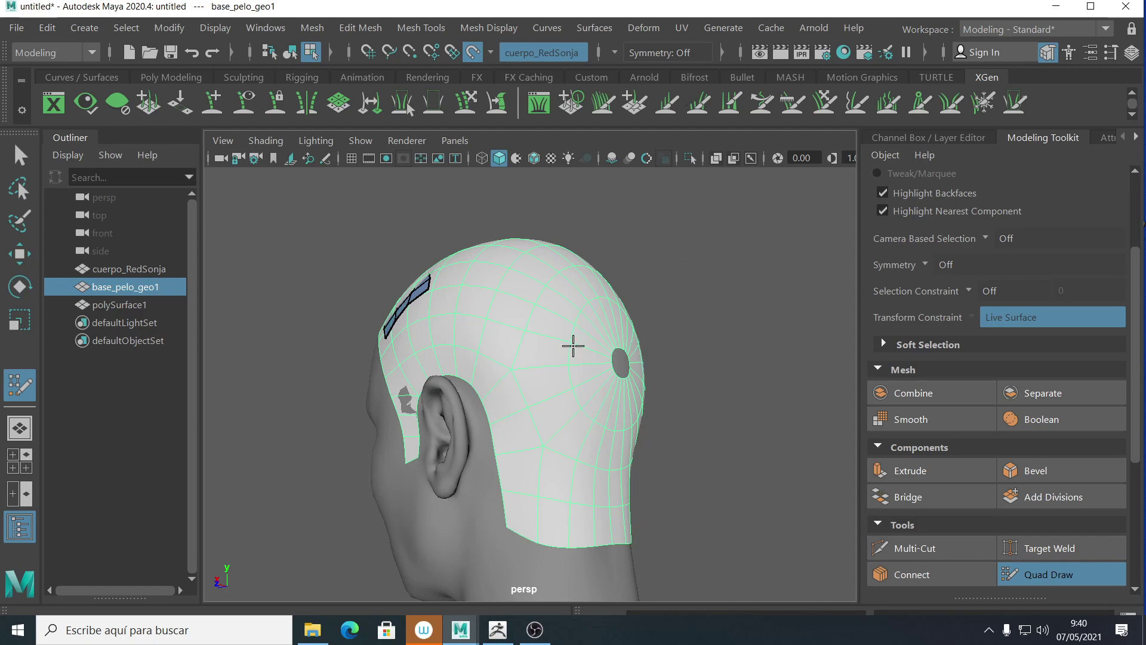
left_click_drag(568, 330, 498, 389, "alt")
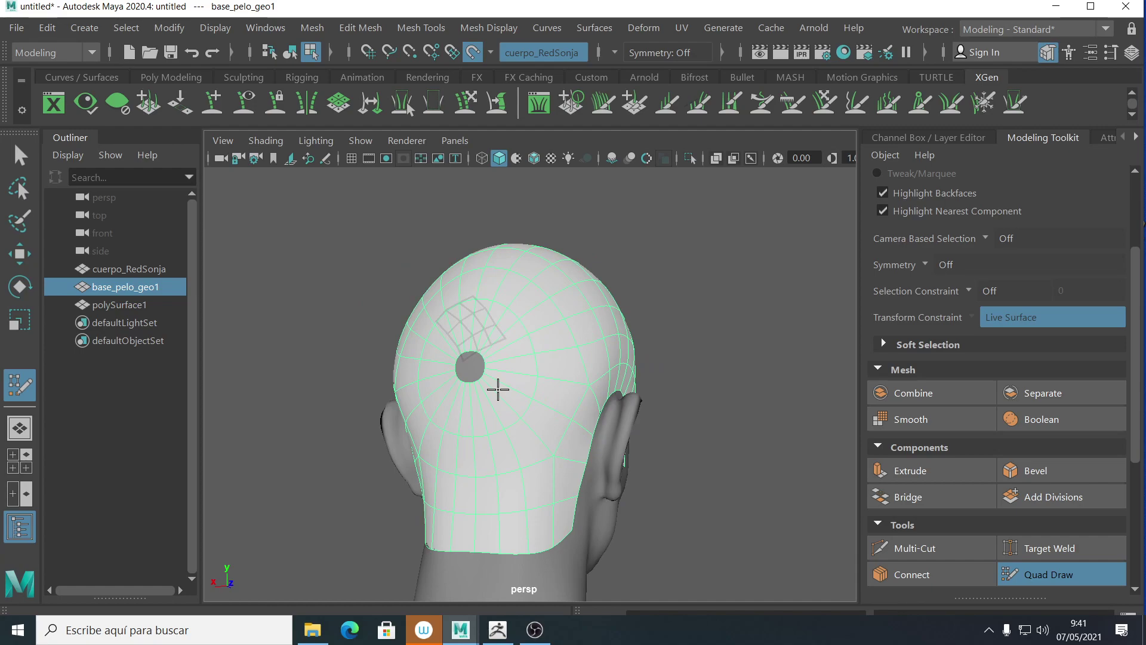
left_click_drag(498, 389, 1062, 573, "alt")
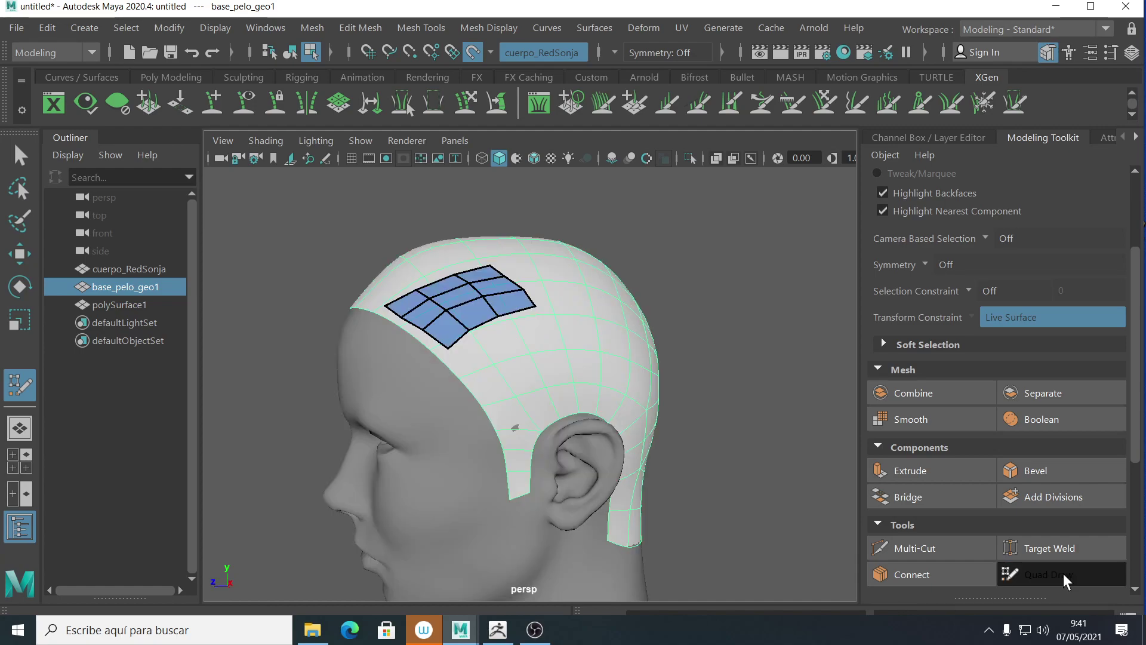
- Exit Quad Draw and delete polySurface1, the three-by-three test patch on the head
left_click(1062, 573)
left_click(118, 305)
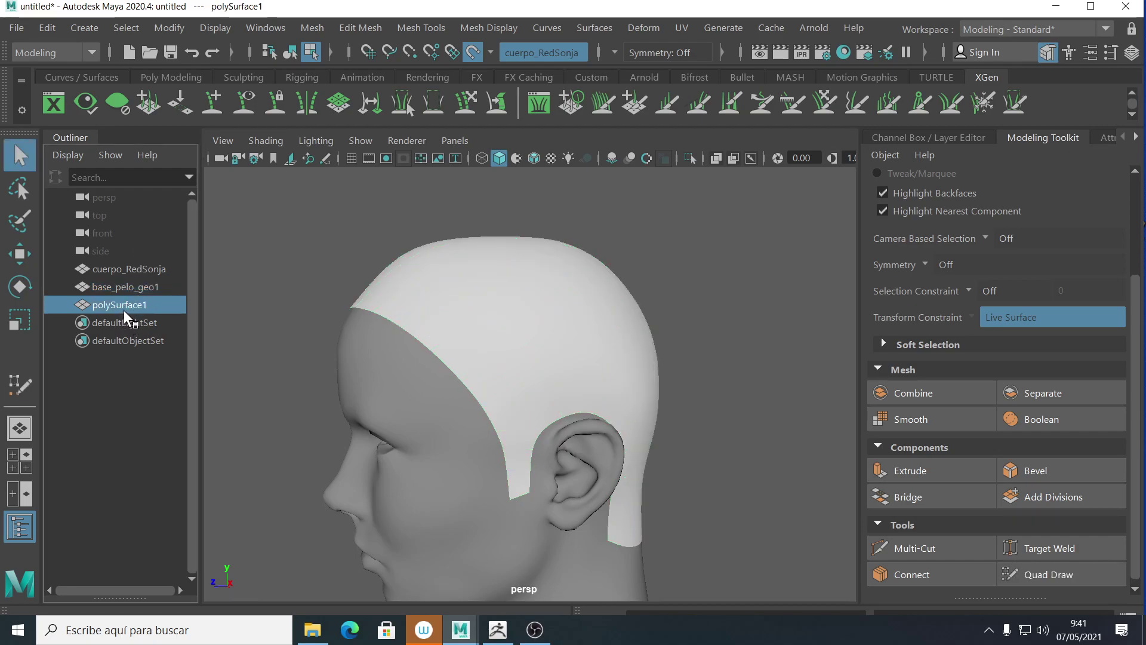
key("Delete")
left_click(579, 417)
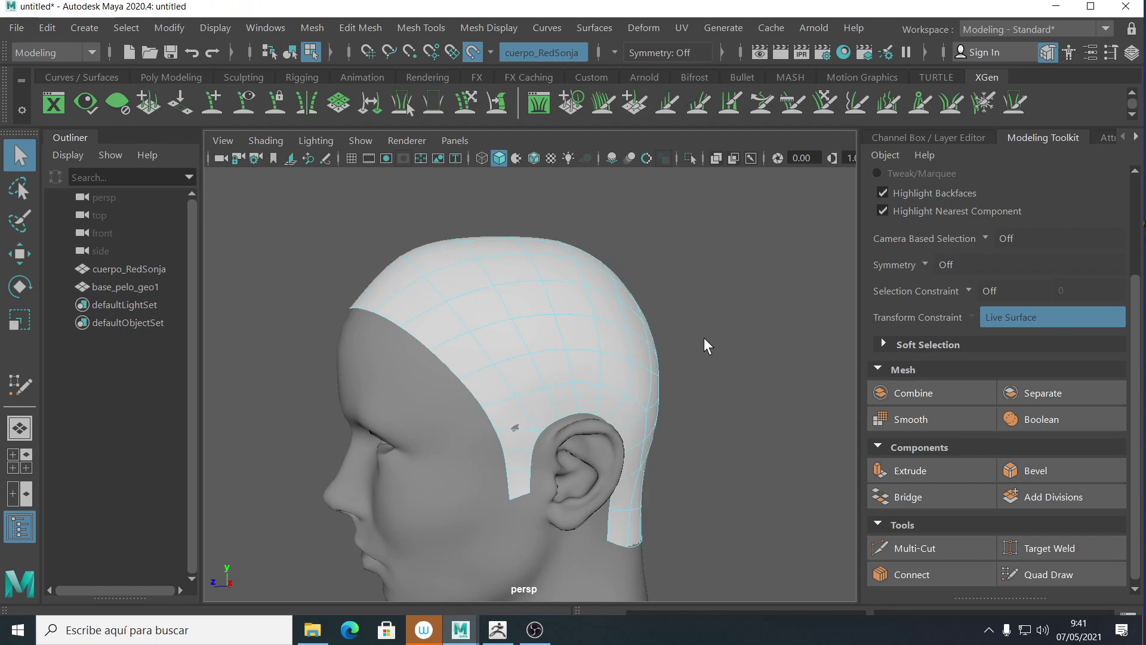
- Set the RedSonja_cuerpo display layer to Reference and test selecting across the head with a selection box
left_click_drag(498, 397, 649, 411, "alt")
left_click(499, 478)
left_click_drag(370, 371, 395, 443)
left_click_drag(349, 402, 399, 463)
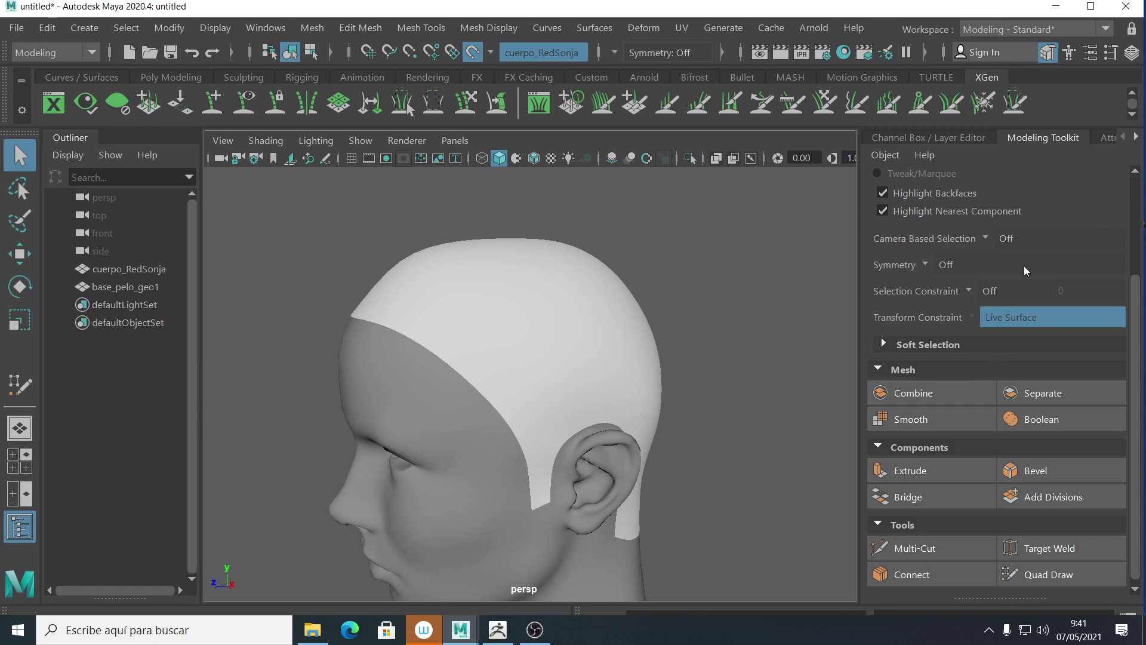
left_click(879, 127)
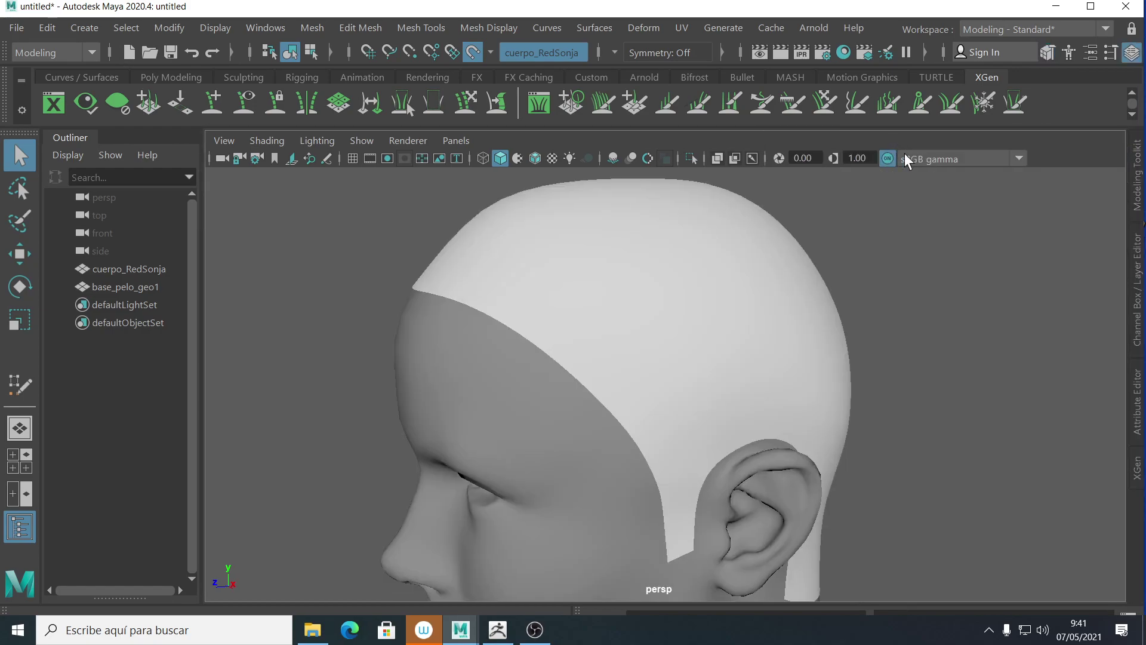
left_click(1136, 287)
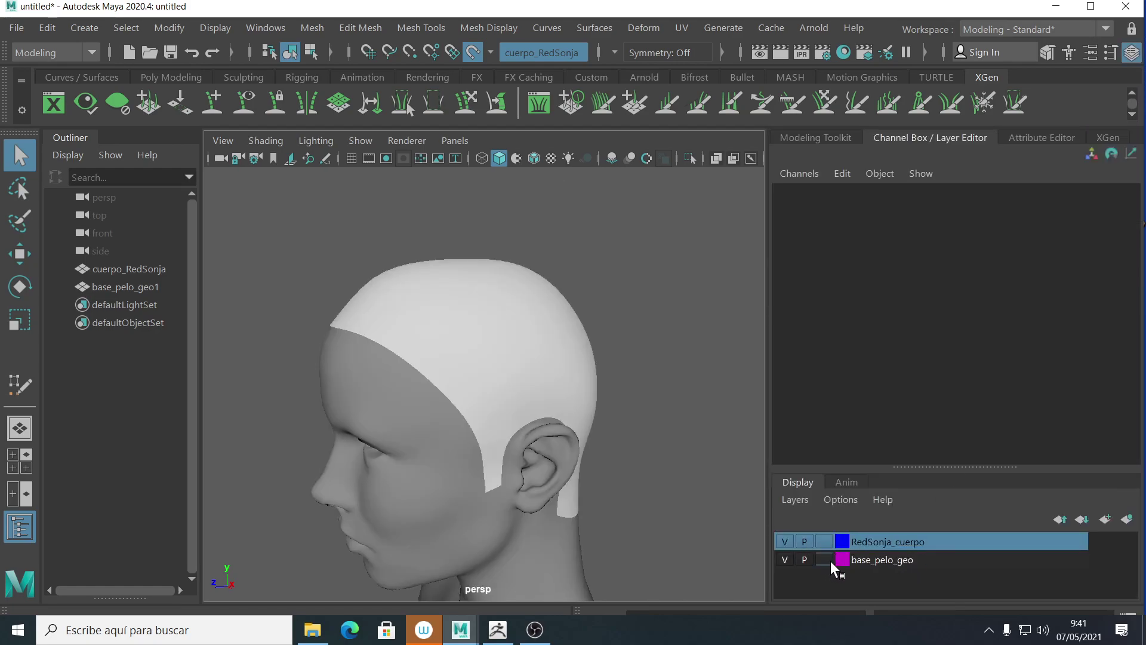
left_click(829, 540)
left_click(826, 543)
left_click_drag(305, 416, 528, 417)
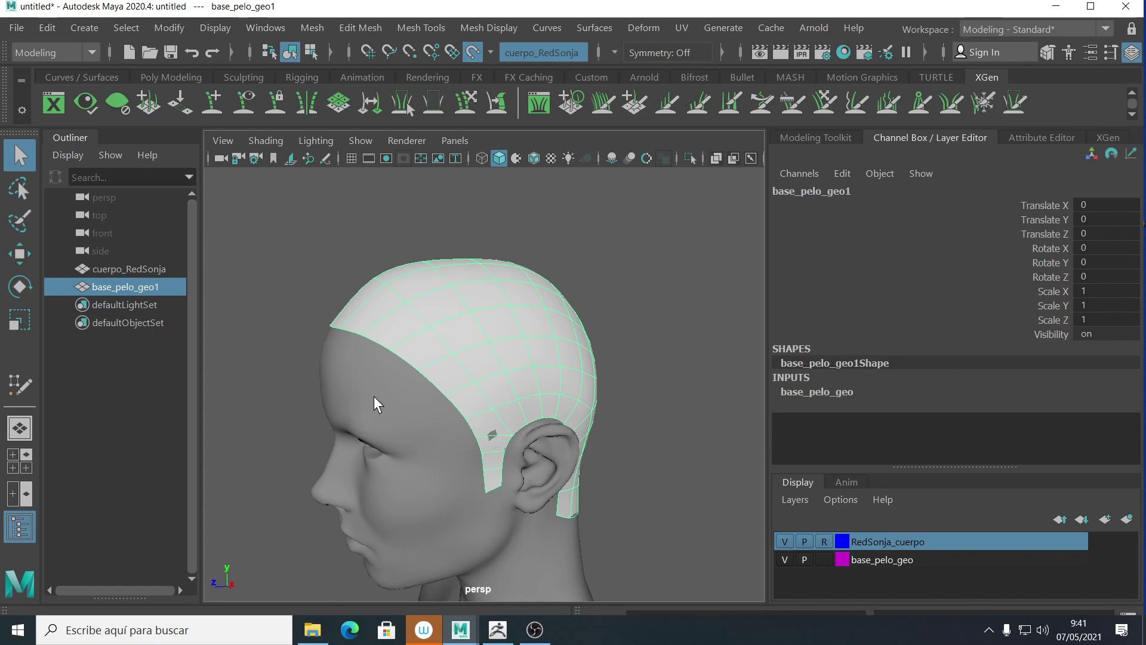
left_click(662, 316)
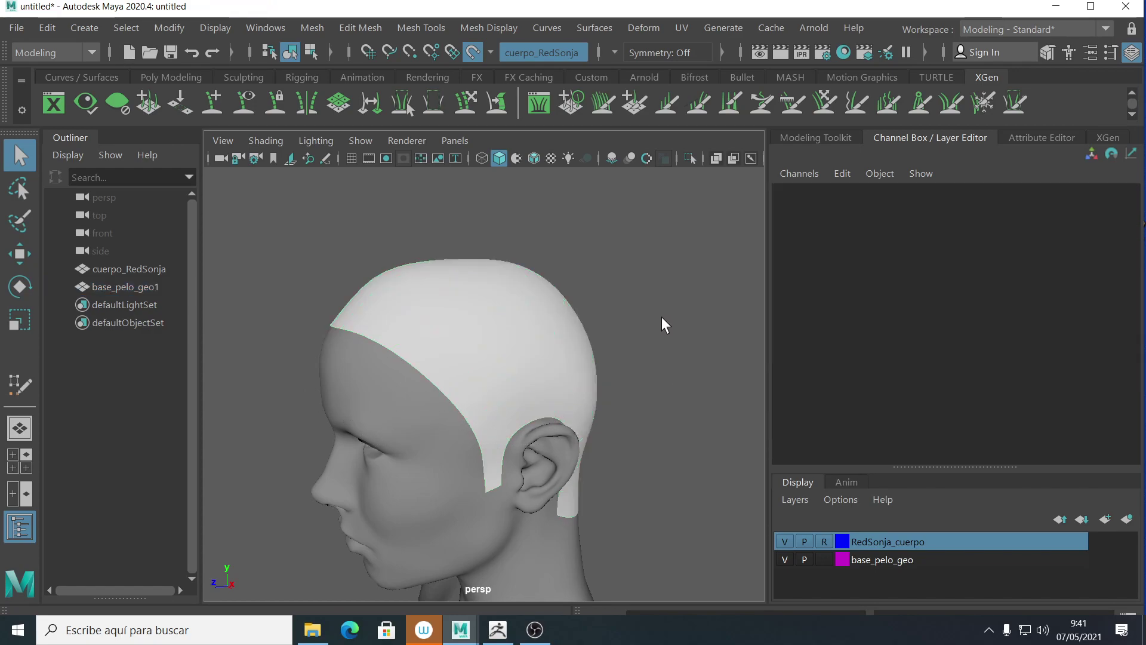
- Open the material attributes of the hair base mesh and inspect the scalp piece from the front side
left_click(493, 323)
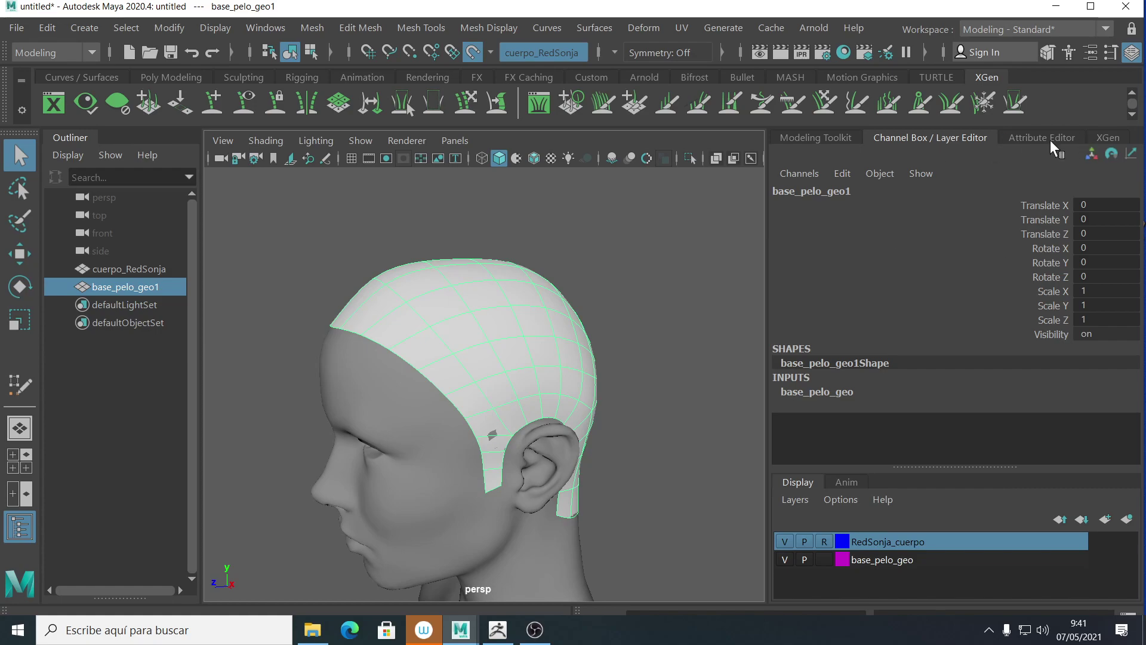
right_click(484, 289)
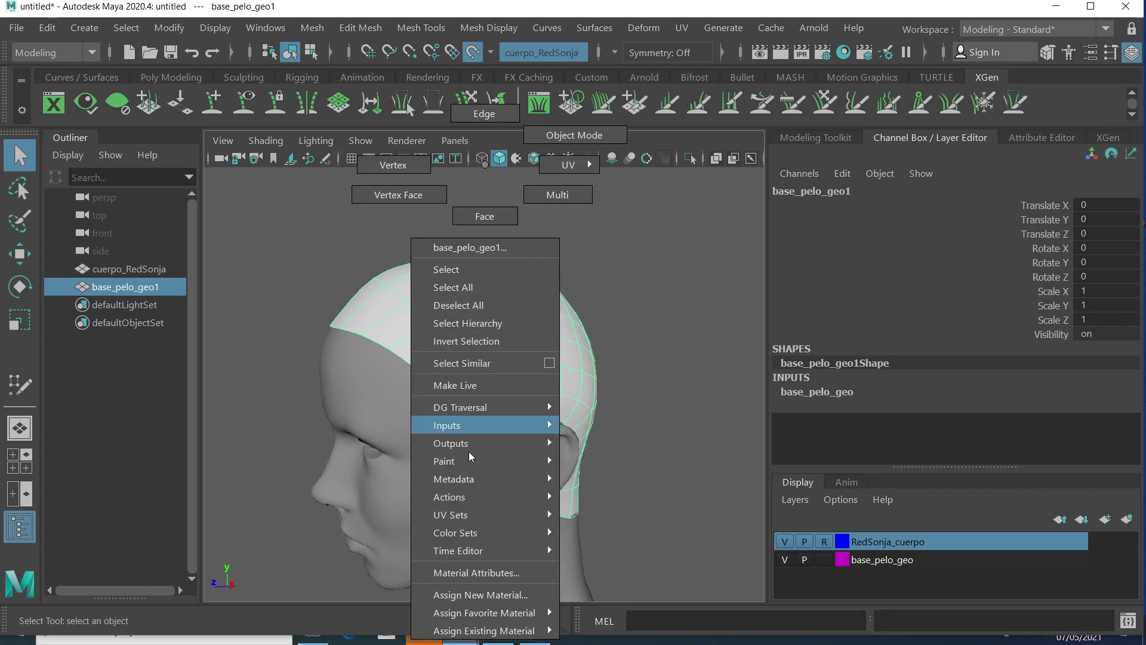
left_click(478, 572)
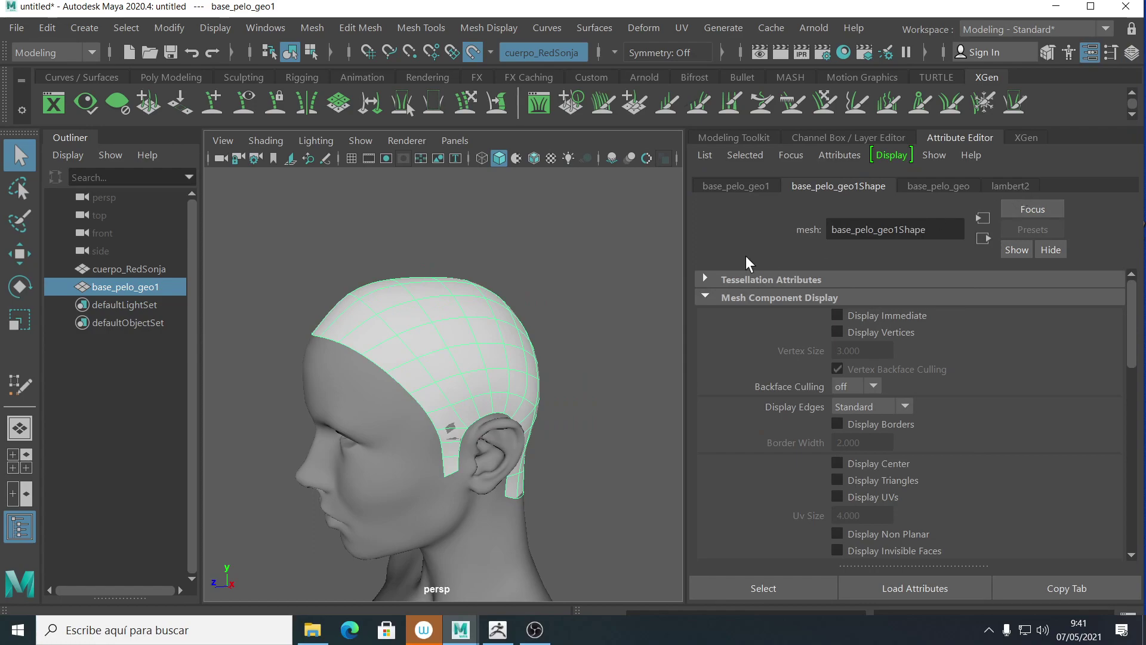
left_click(542, 260)
left_click_drag(440, 345, 468, 353, "alt")
middle_click_drag(468, 353, 392, 329, "alt")
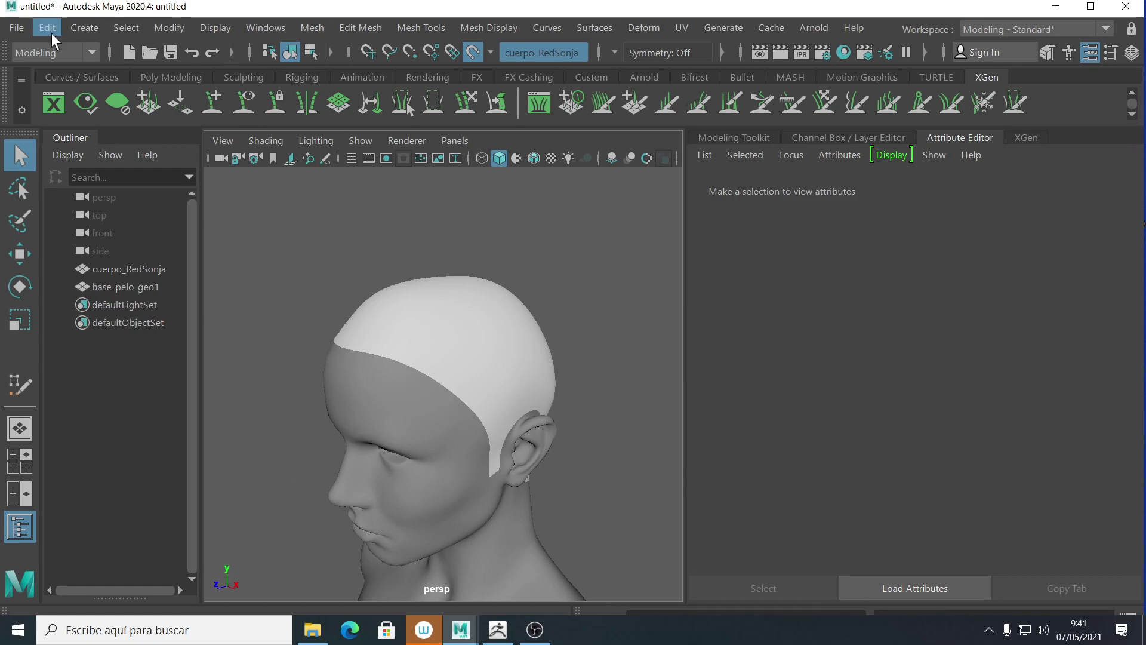
left_click(462, 270)
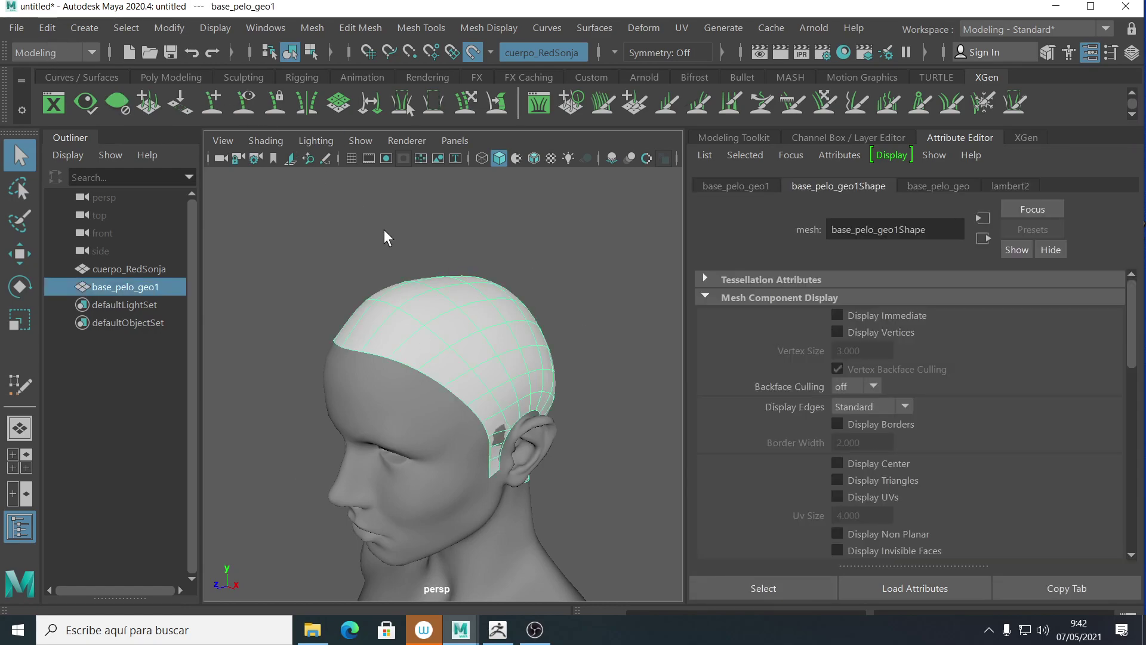
left_click(485, 227)
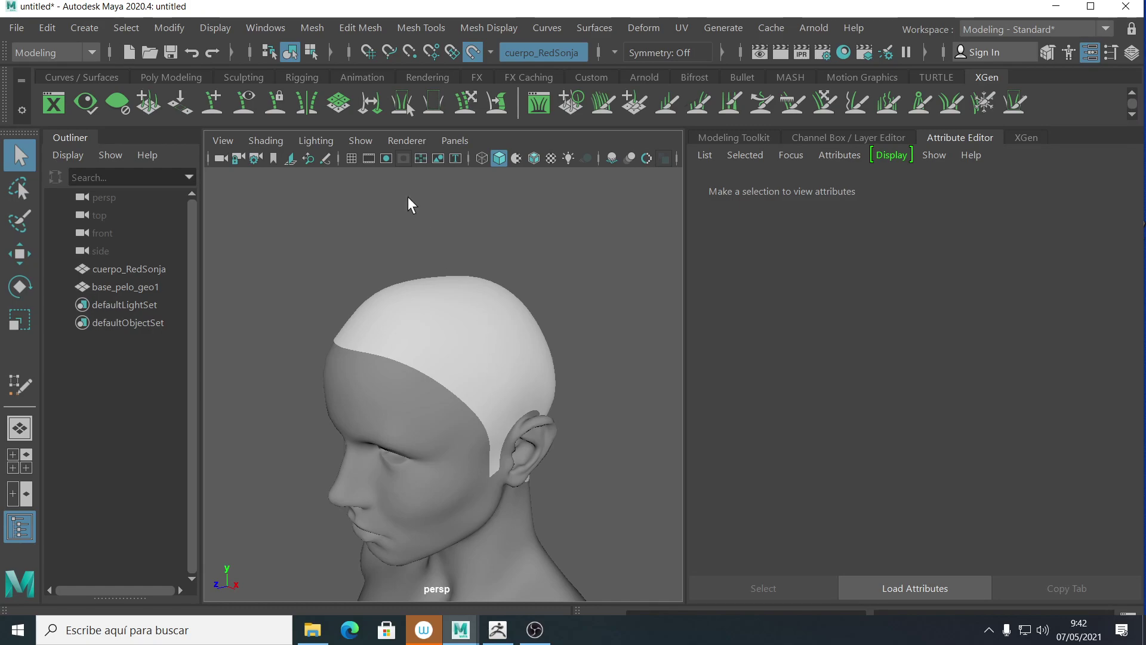
- Save the scene as mujer_pelo in Maya Binary format in the project's scenes folder
left_click(17, 27)
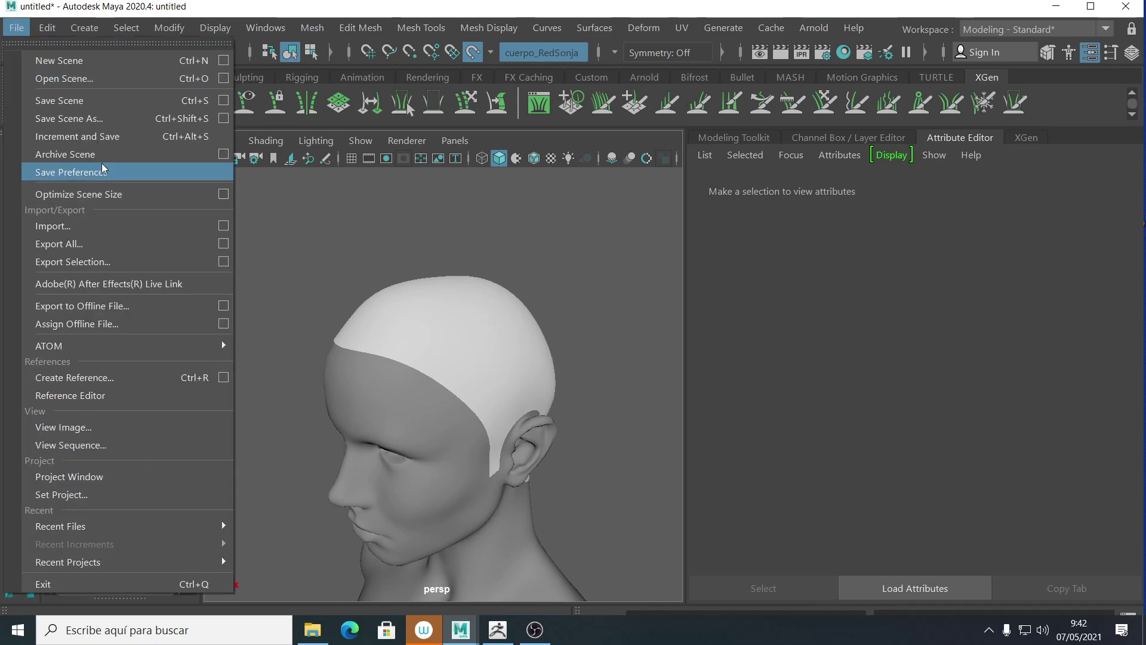
left_click(77, 120)
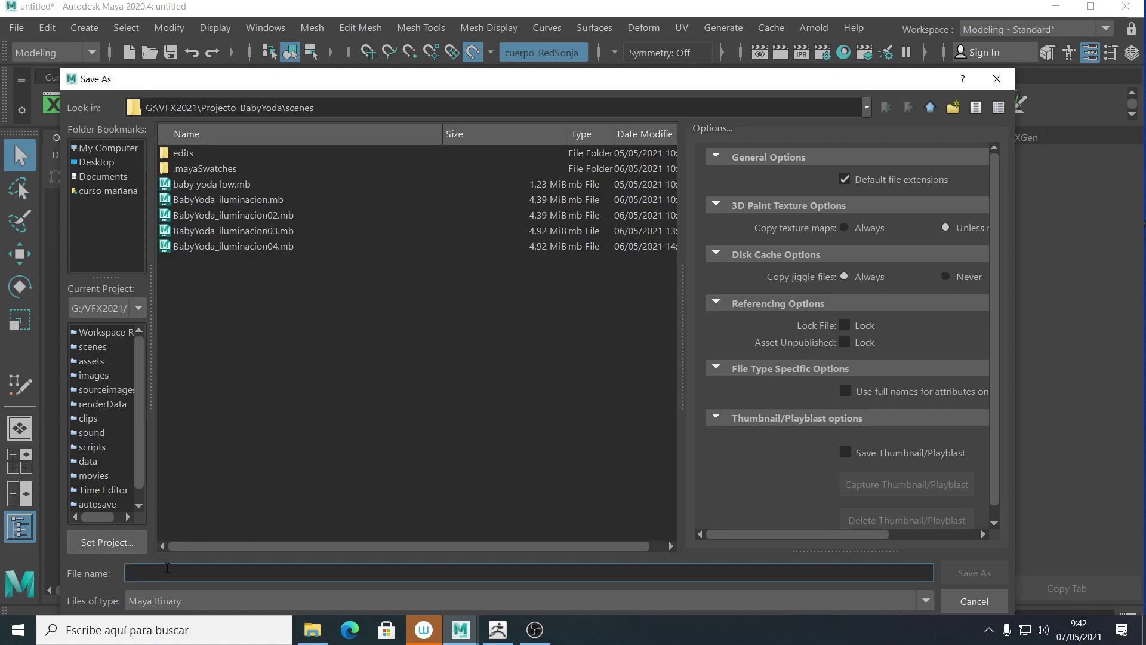
type("mujer")
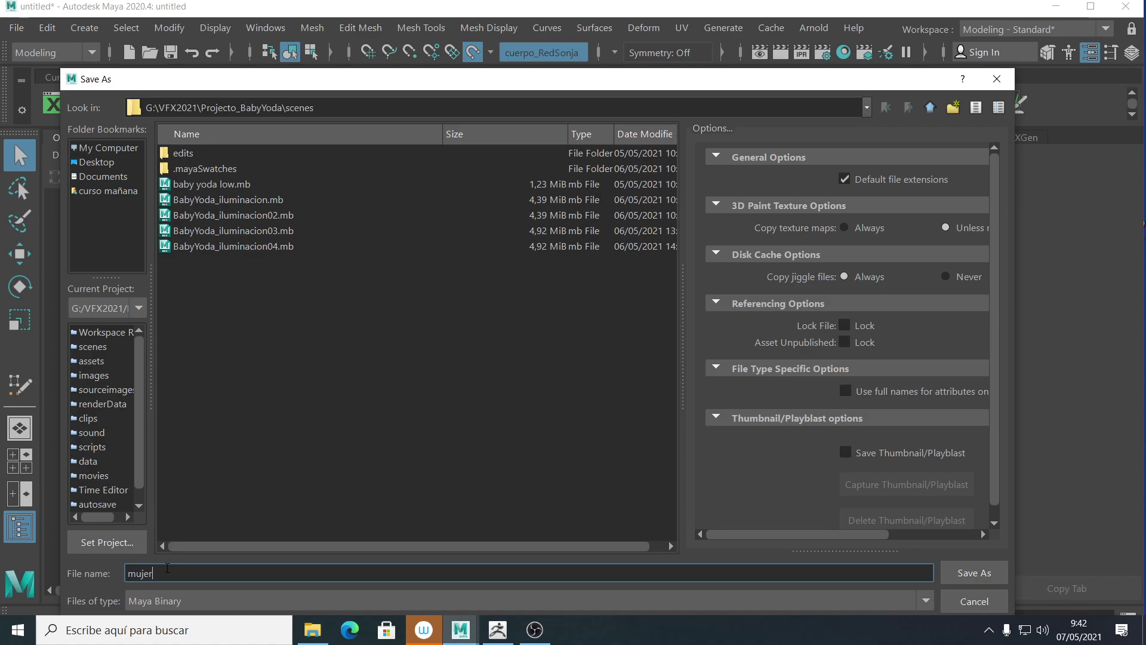
type("_pelo")
left_click(980, 577)
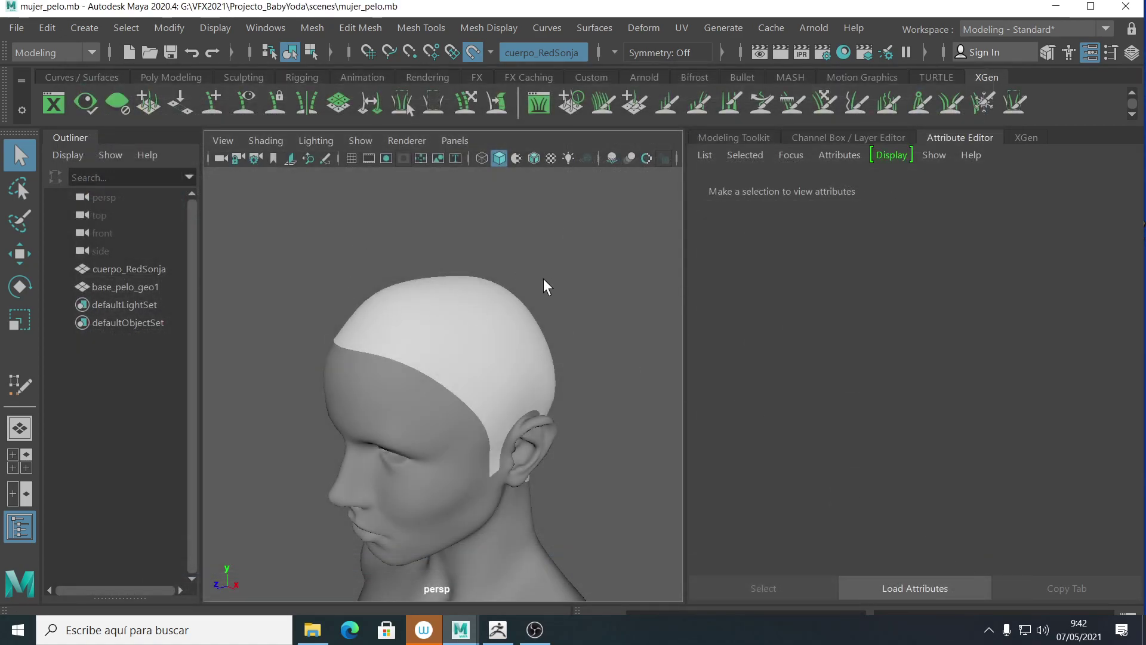
- Select and frame the hair base mesh, then show the XGen getting-started page
left_click(490, 310)
key("f")
scroll(478, 338, "down", 5)
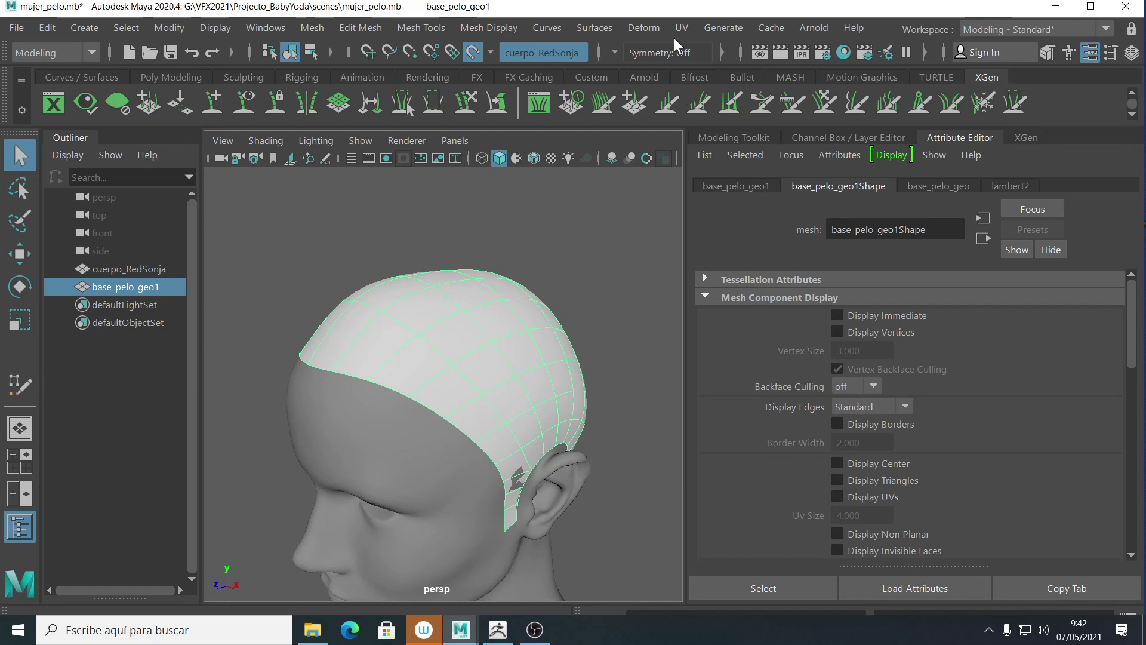
left_click(740, 33)
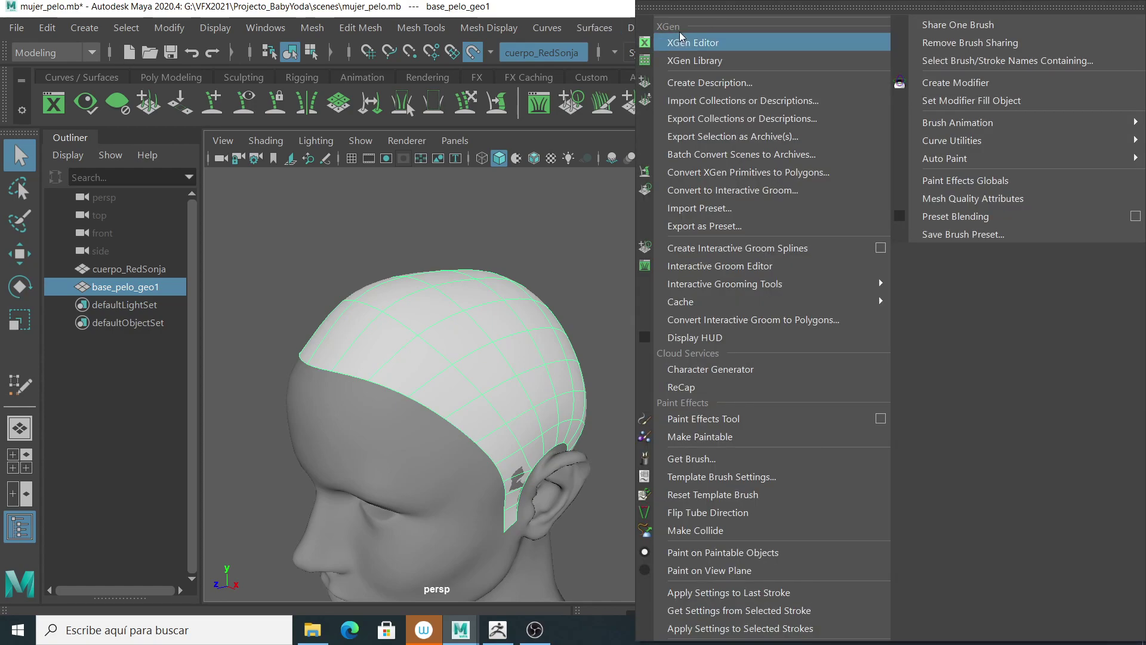
left_click(595, 27)
left_click(799, 89)
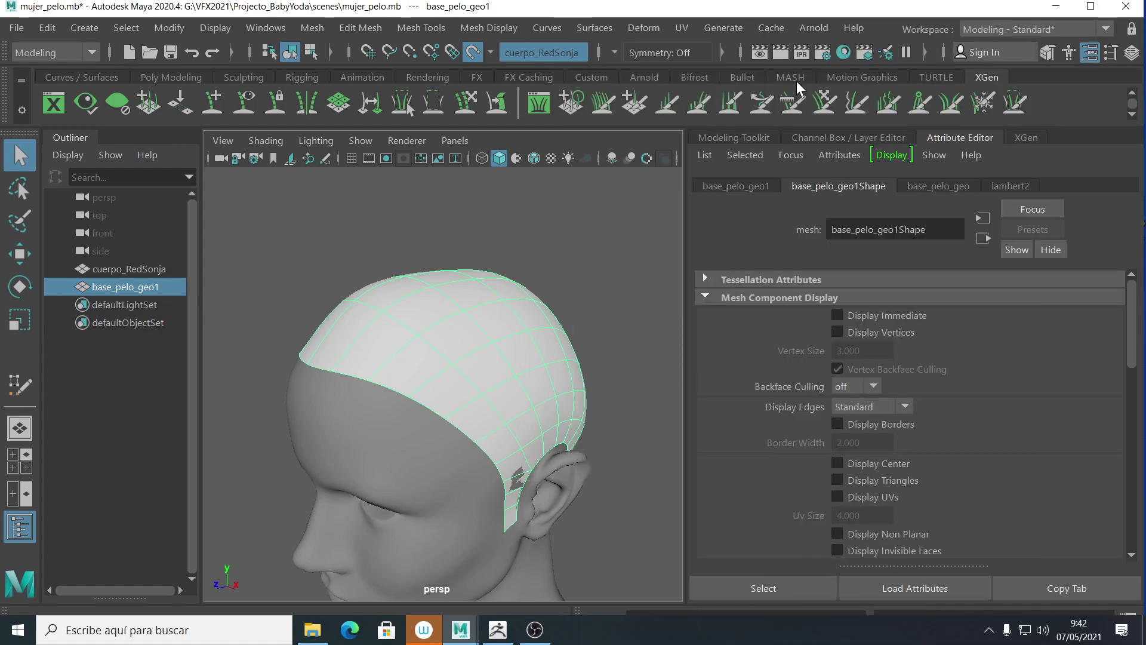
left_click(1032, 138)
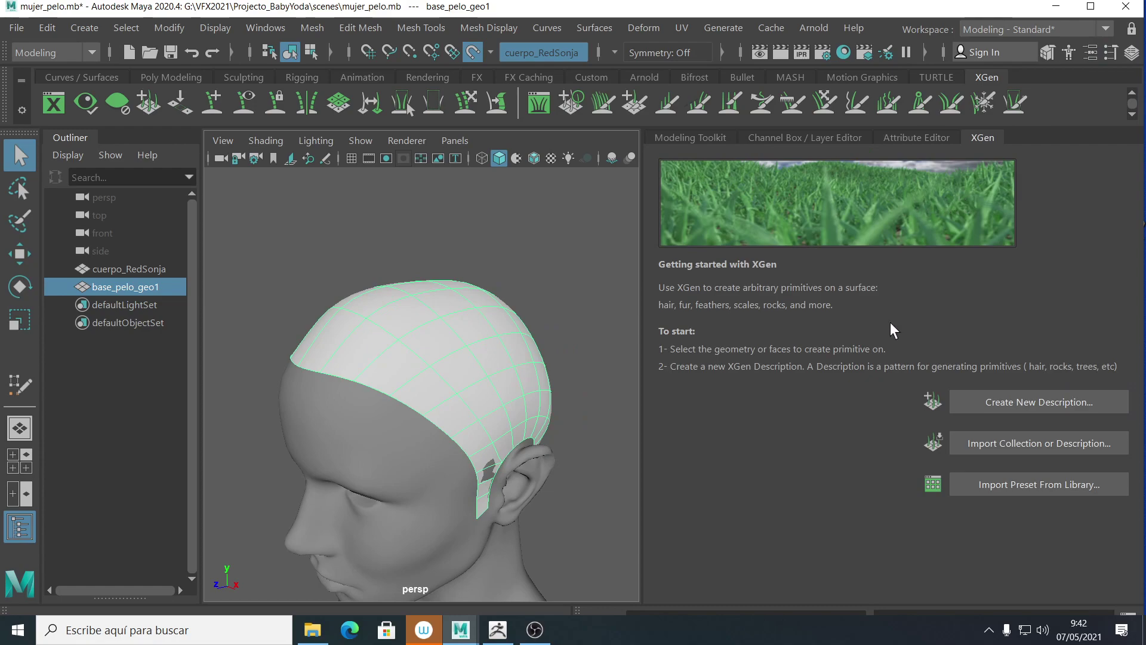
left_click(1039, 403)
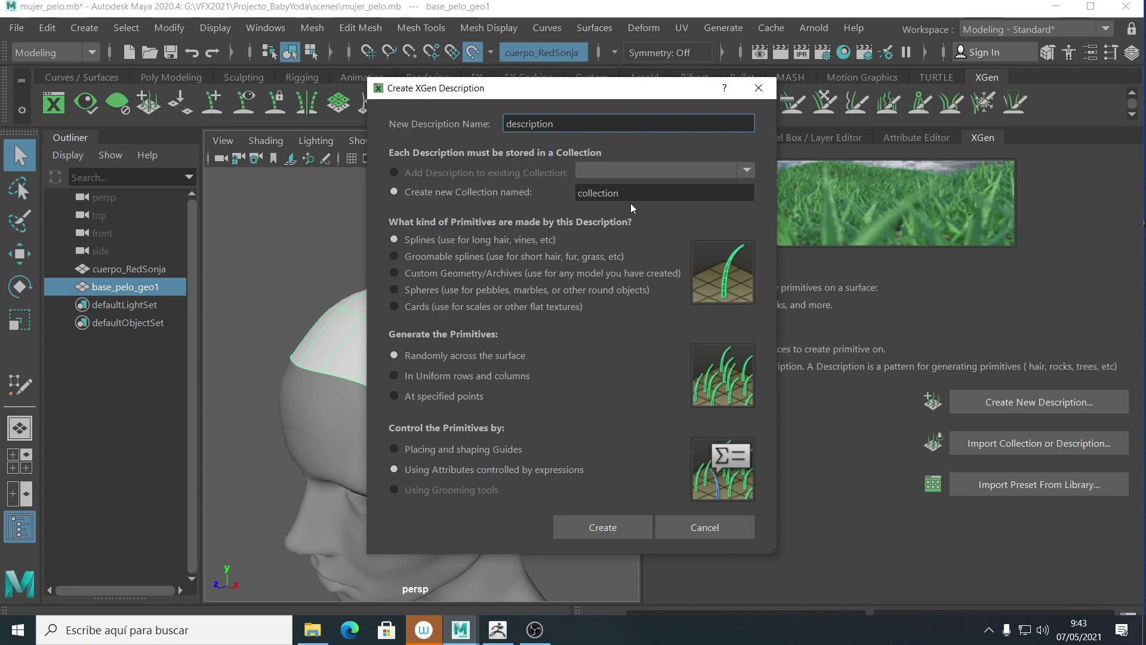
left_click_drag(564, 123, 423, 139)
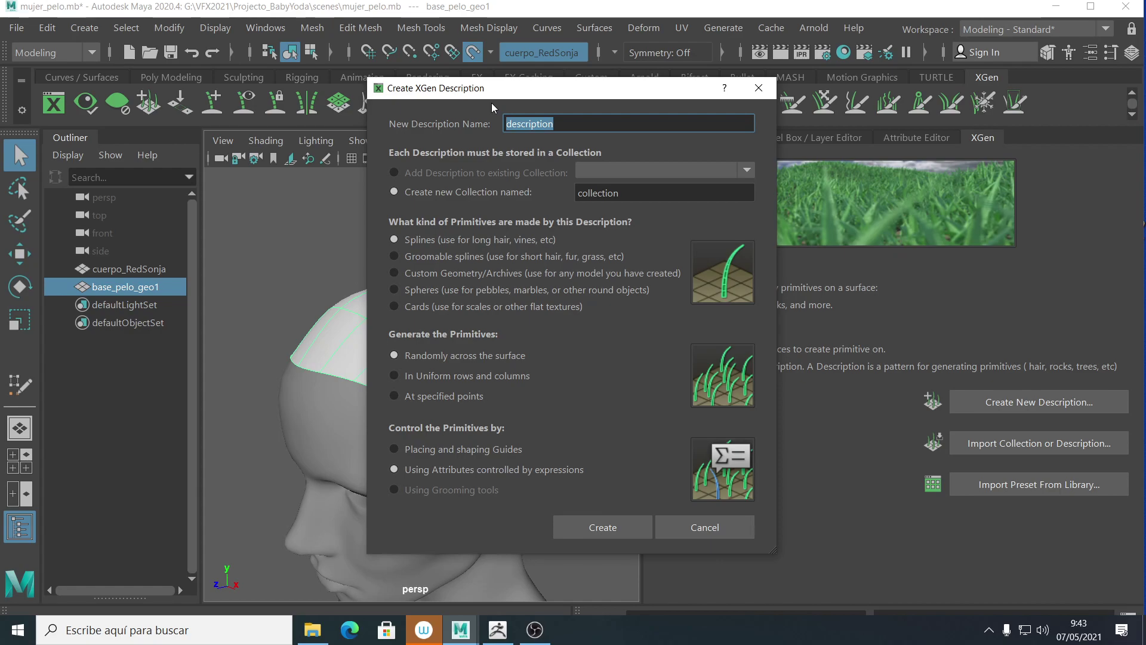
type("pelo_cabeza")
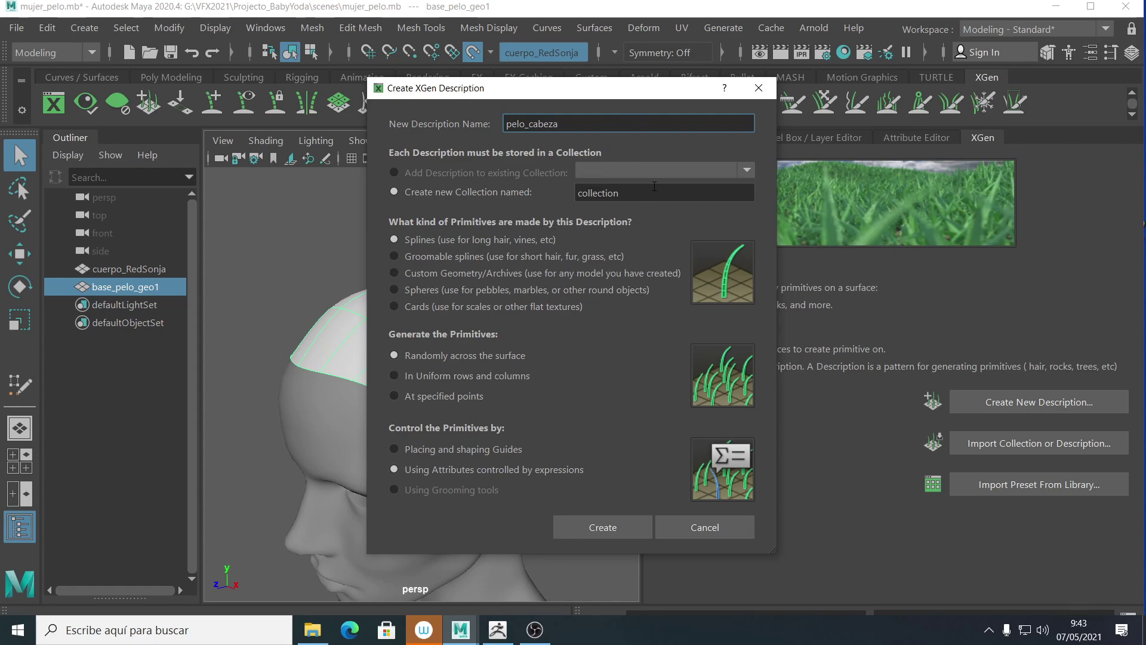
double_click(584, 186)
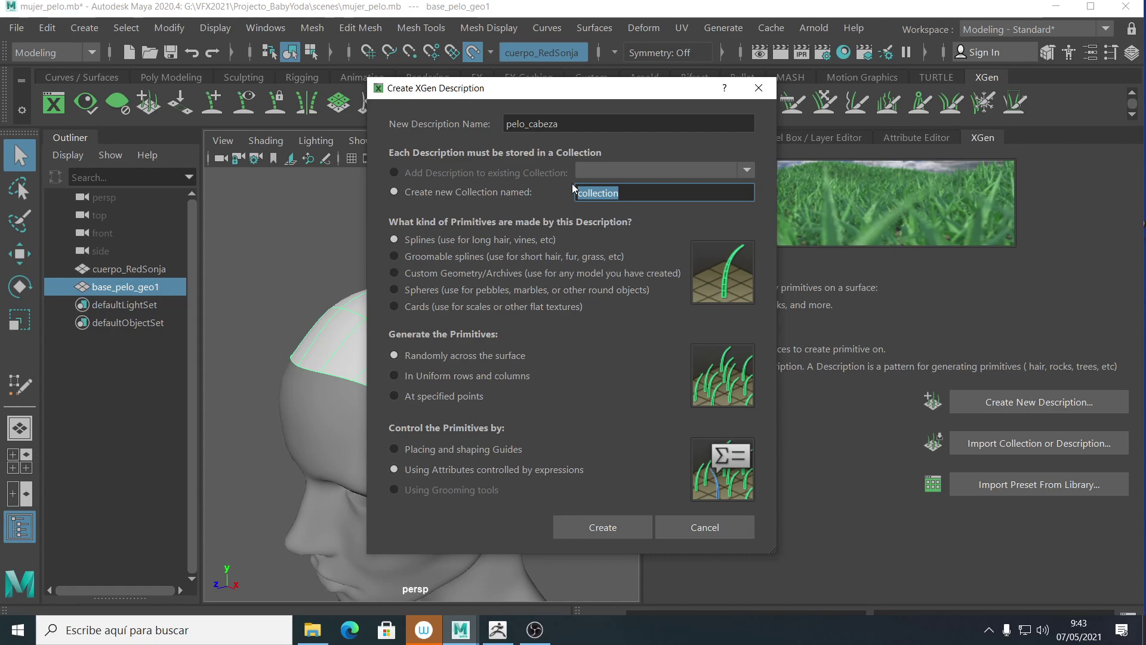
type("pelo_")
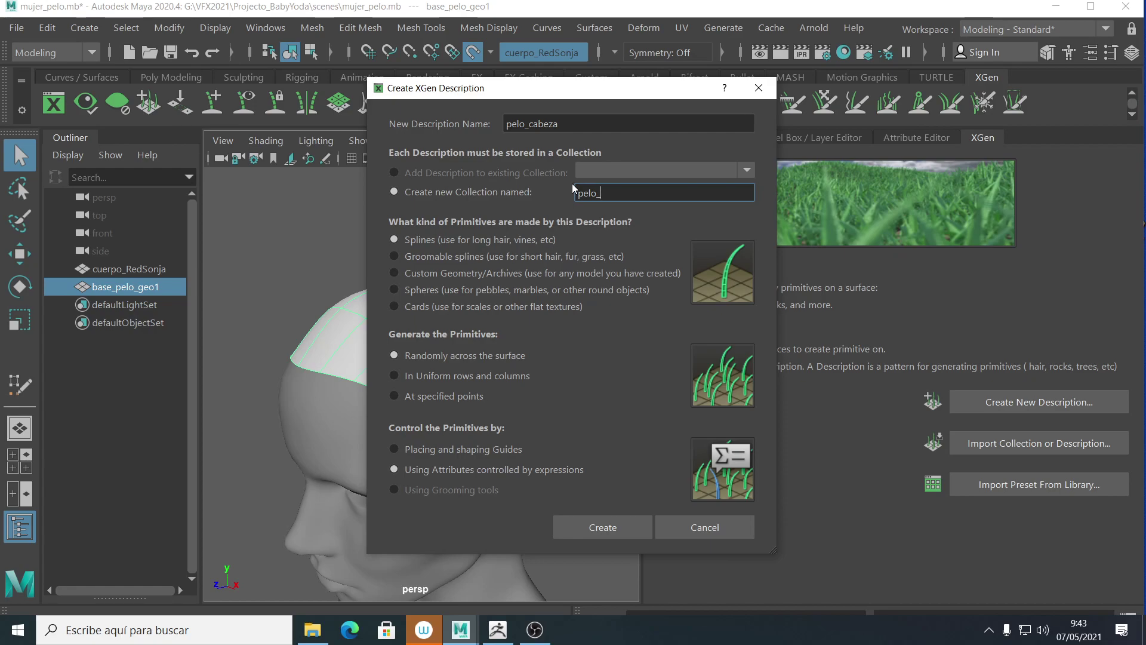
type("mujer")
left_click(759, 88)
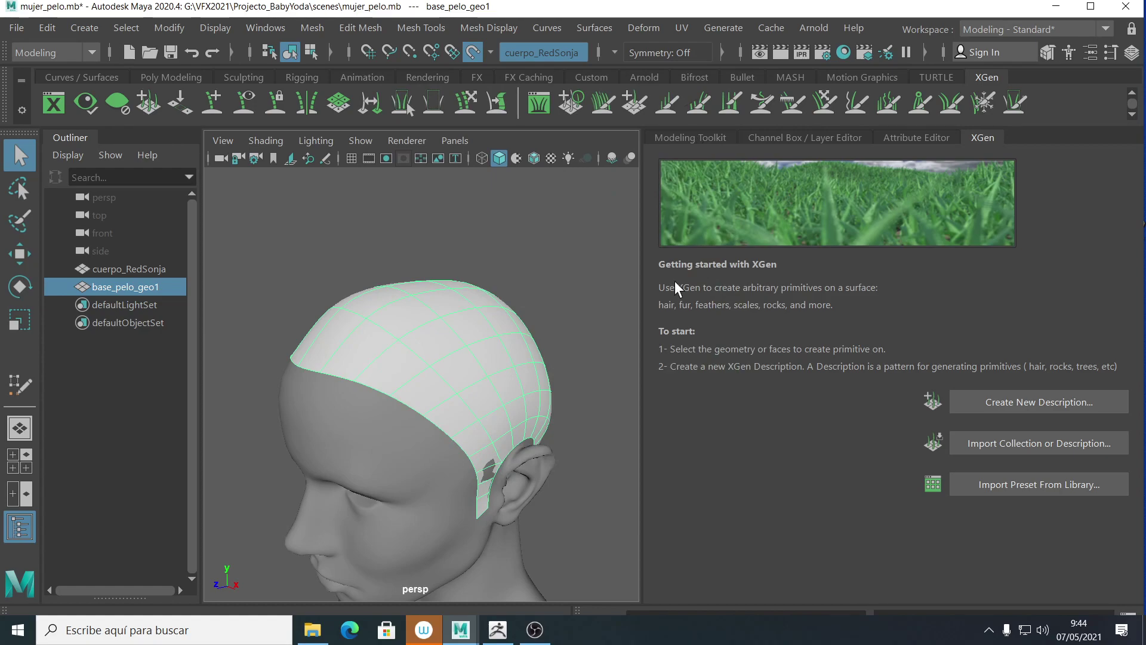
- Hide the XGen settings, switch the hair base mesh to edge selection and select an edge starting at the hairline
left_click(982, 138)
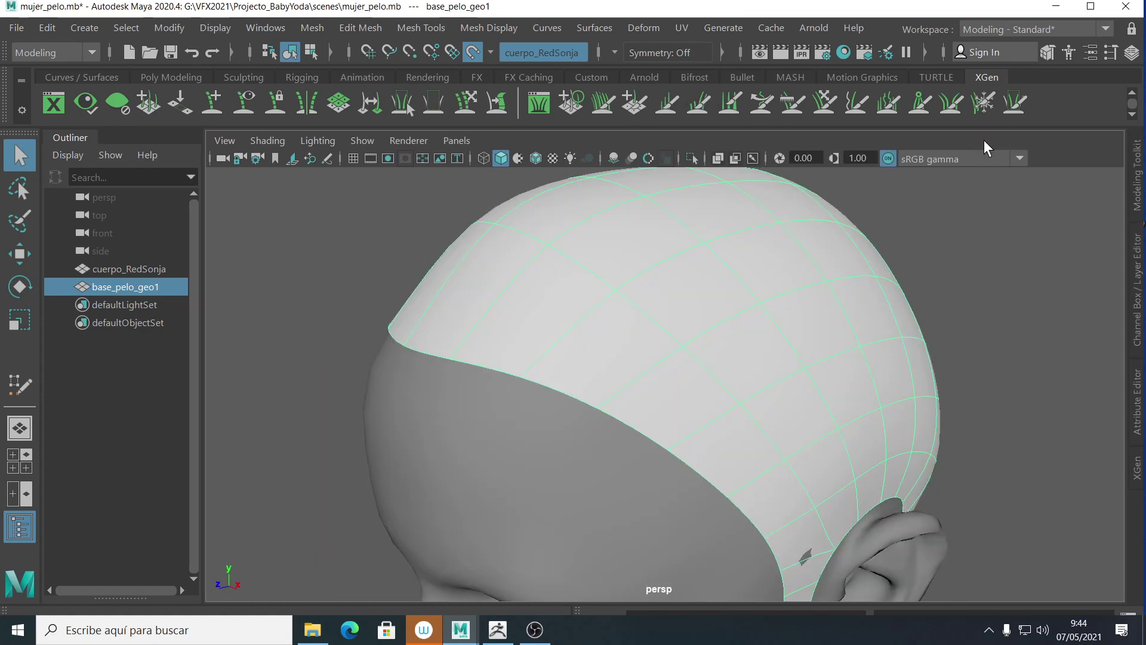
left_click_drag(783, 374, 659, 379, "alt")
left_click_drag(581, 360, 690, 415, "alt")
right_click_drag(576, 170, 575, 110)
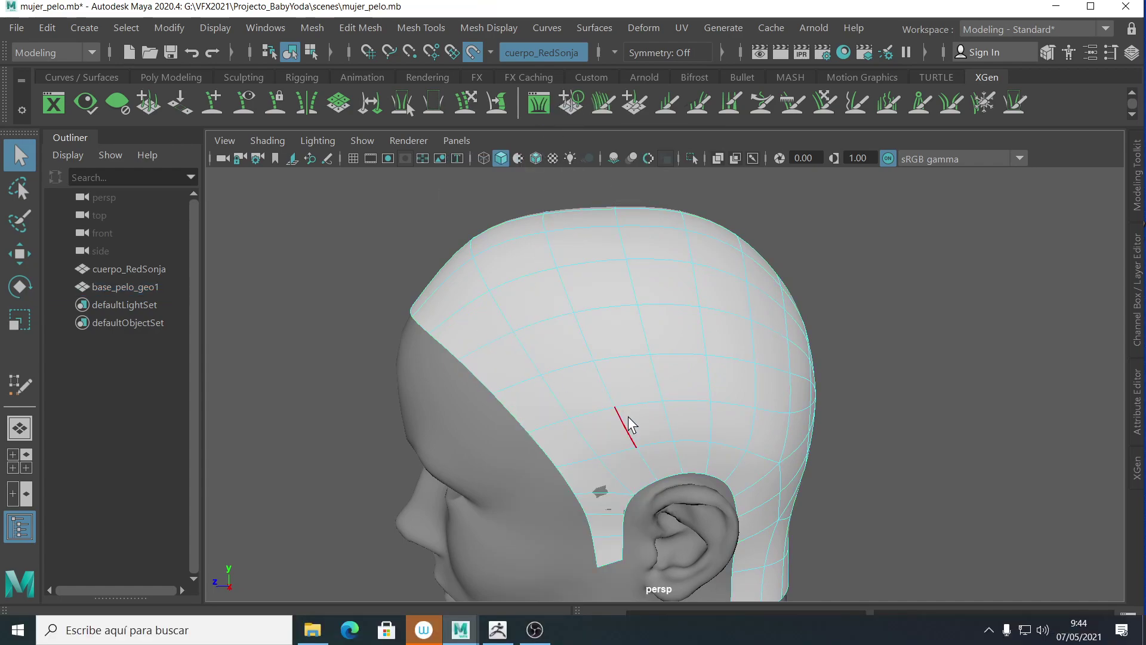
left_click(490, 347)
left_click_drag(705, 355, 741, 380, "alt")
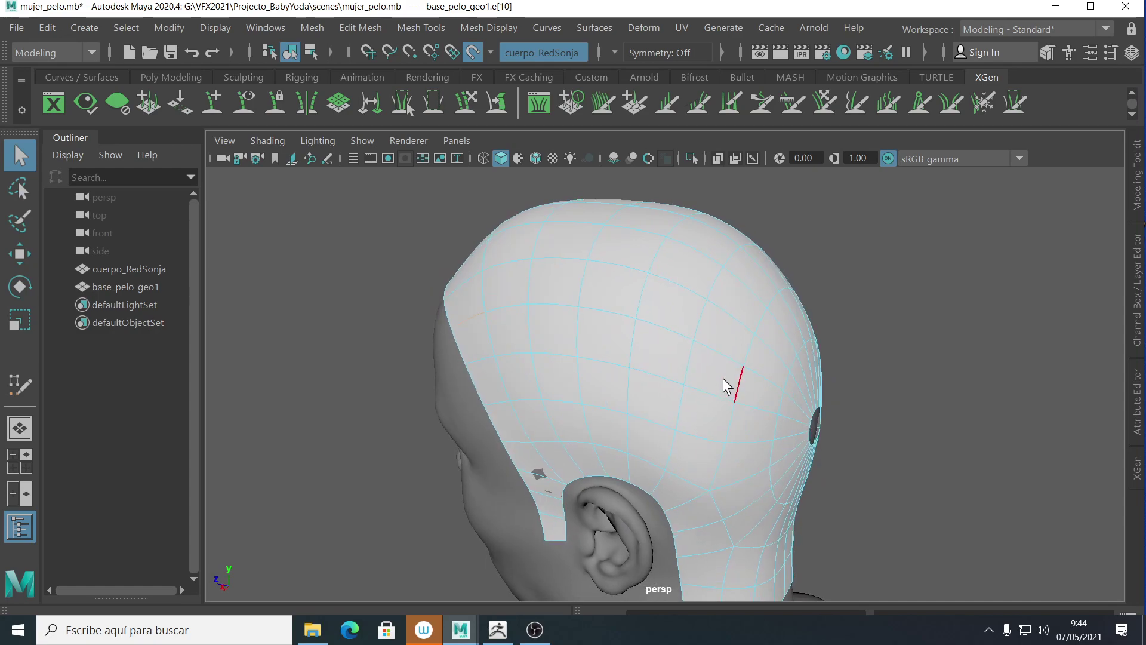
- Turn off the viewport's sRGB gamma view transform so the mesh edges stand out
left_click(887, 159)
left_click(888, 160)
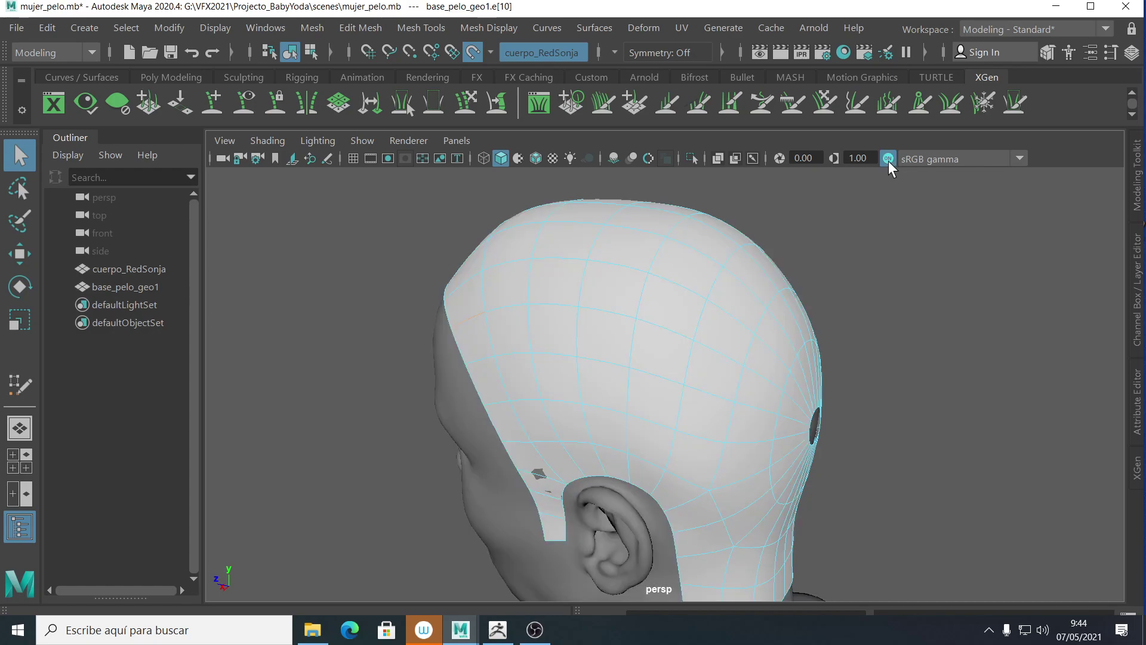
left_click(887, 160)
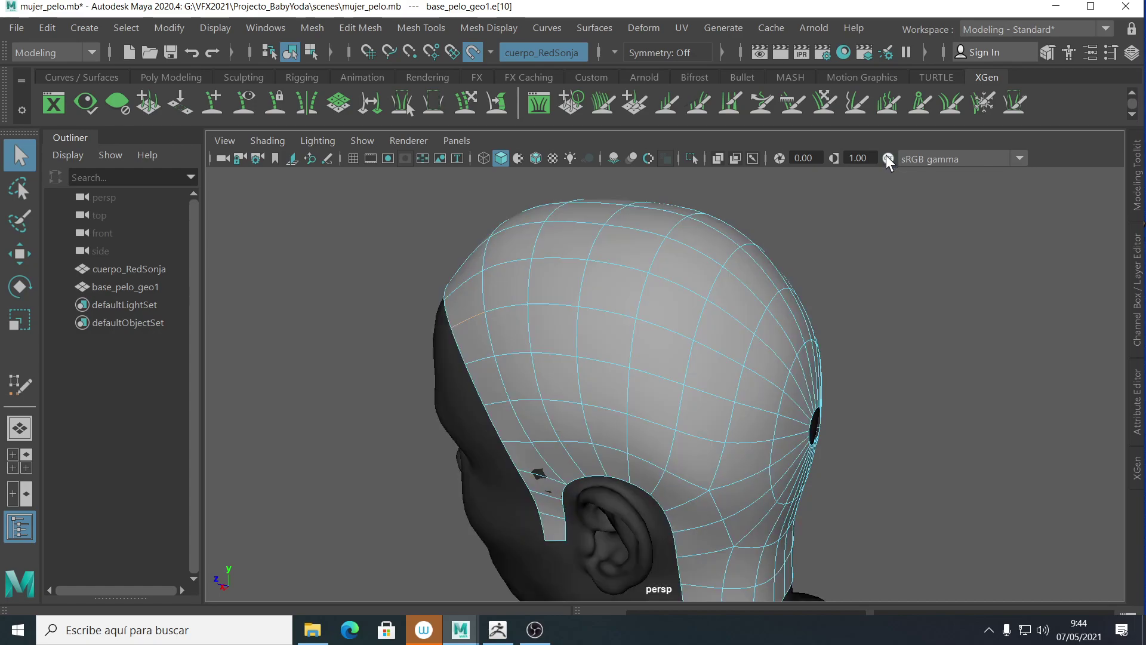
- Extend the upper side edge selection from the hairline to the crown hole and convert it with Polygon Edges to Curve
double_click(800, 408)
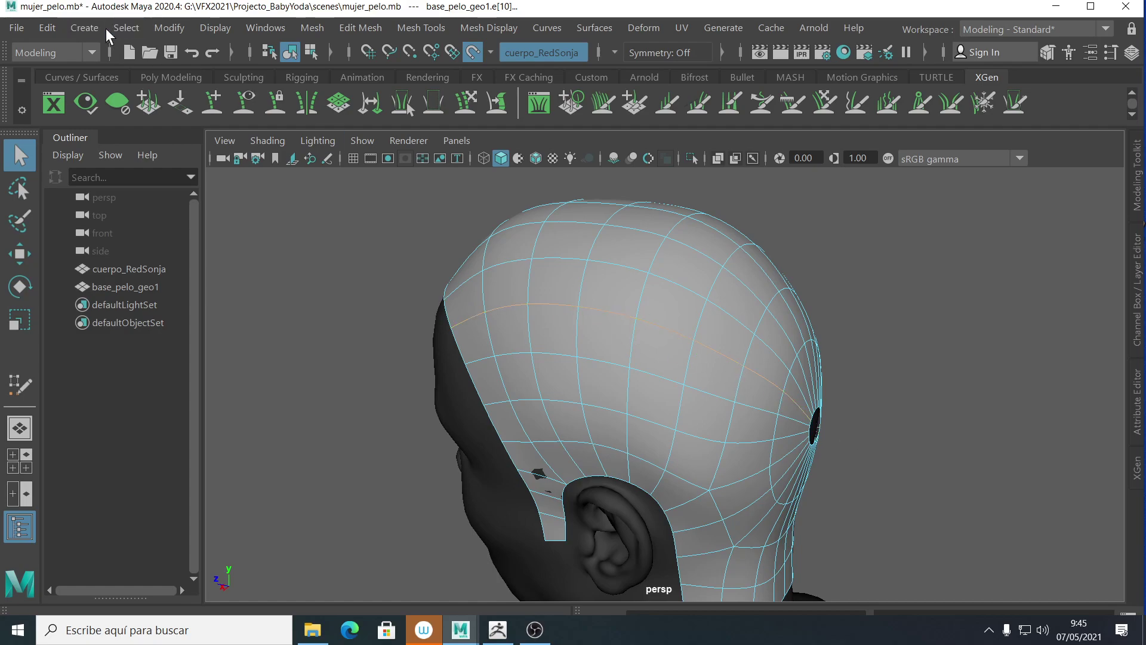
left_click(160, 27)
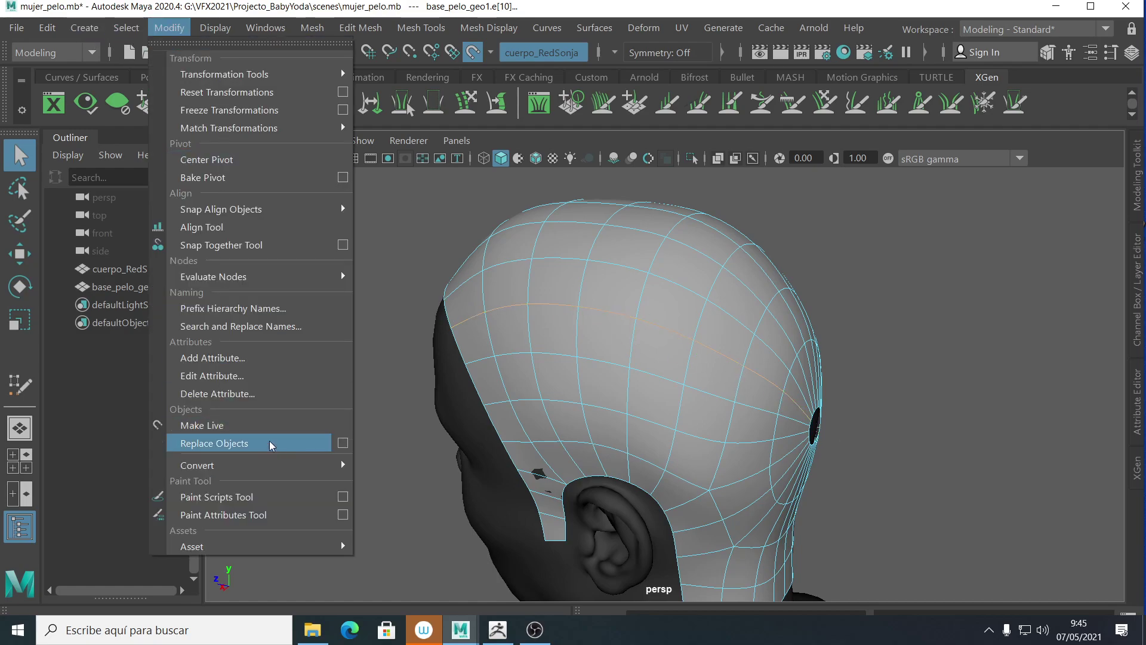
mouse_move(275, 467)
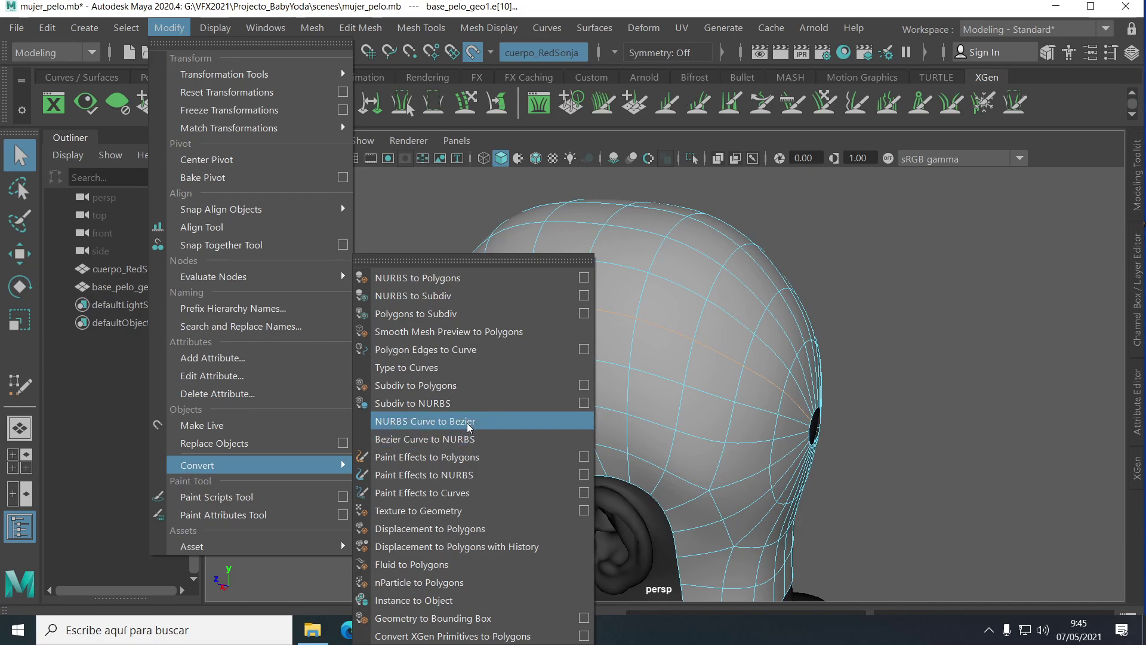
left_click(448, 351)
- Inspect the new curve against the scalp and head, switching X-ray shading on and off
left_click_drag(576, 453, 754, 206, "alt")
left_click(790, 447)
left_click(718, 159)
mouse_move(703, 271)
left_mouse_down("alt")
mouse_move(677, 304)
mouse_move(713, 230)
left_mouse_up("alt")
left_click_drag(585, 331, 525, 370, "alt")
left_click(717, 166)
- Select the next edge loop below the first curve, from the hairline to the crown hole, and convert it to a curve
right_click_drag(523, 336, 626, 353, "alt")
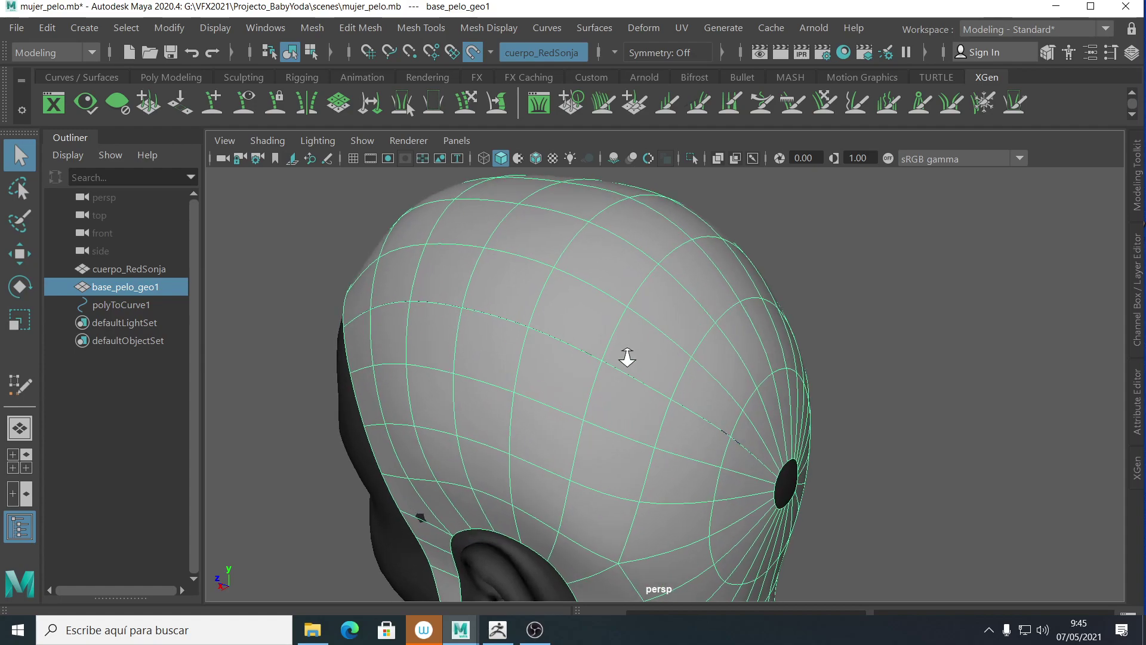
middle_click_drag(552, 331, 568, 356, "alt")
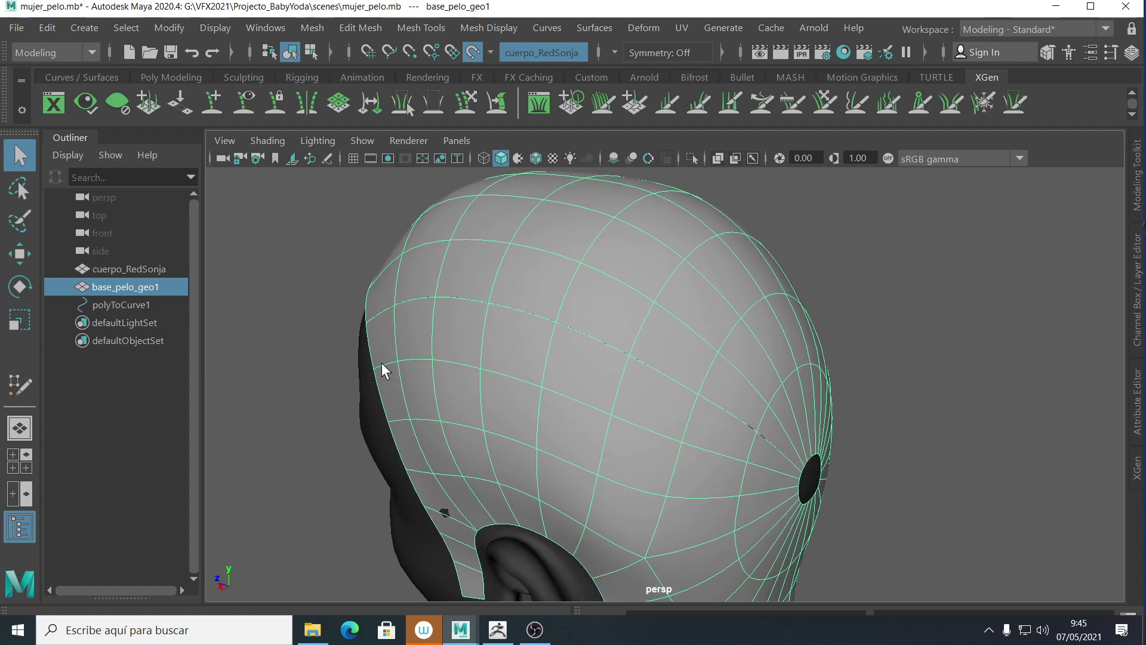
right_click_drag(380, 366, 382, 144)
left_click(399, 328)
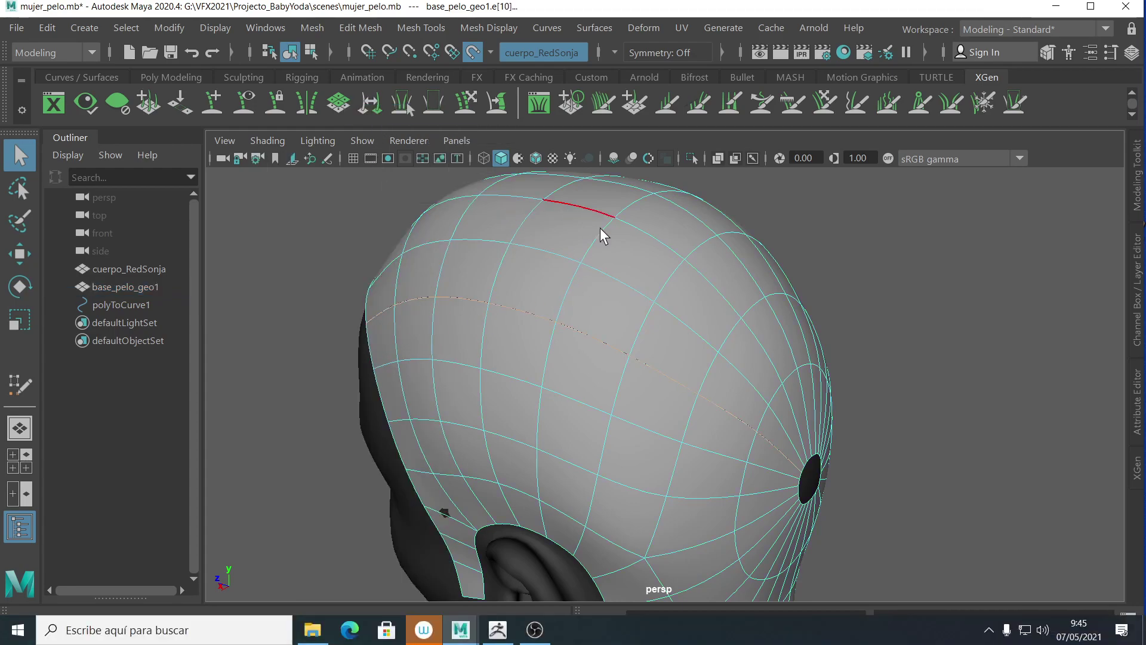
left_click(568, 366)
left_click_drag(567, 367, 734, 377, "alt")
left_click_drag(598, 349, 576, 329, "alt")
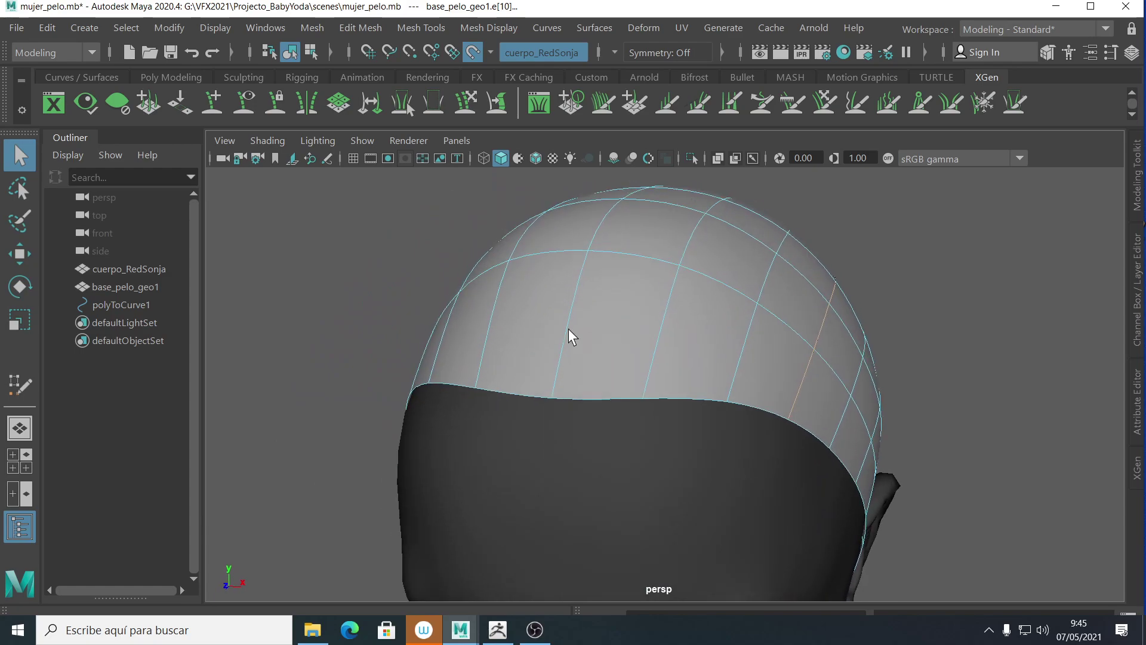
left_click_drag(663, 369, 424, 350, "alt")
left_click(385, 362)
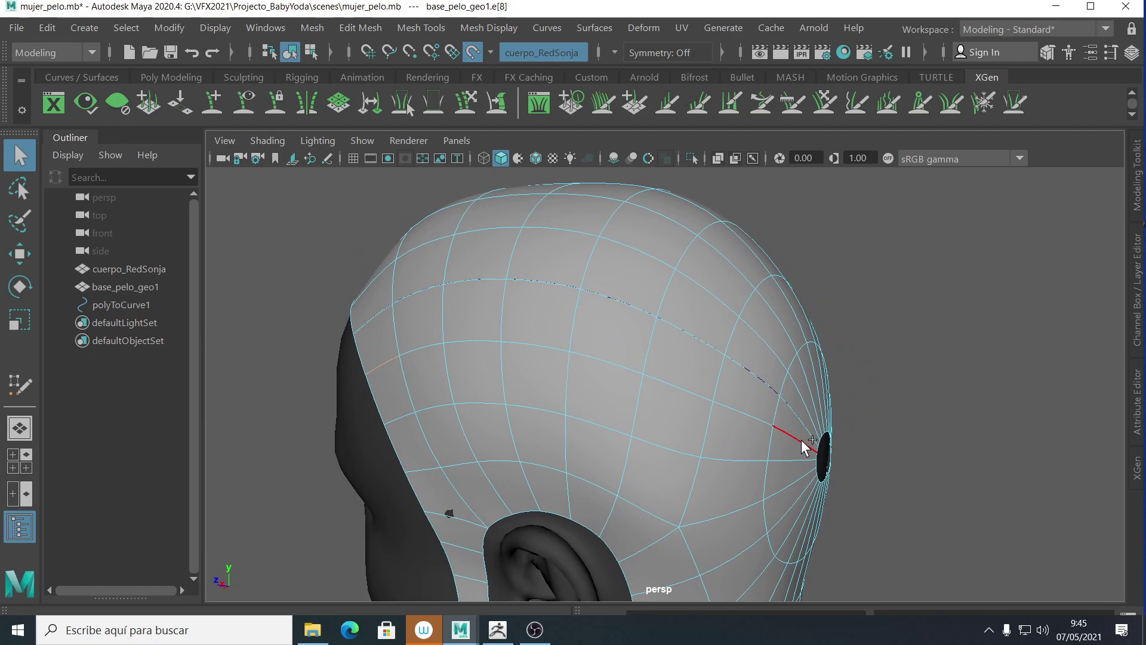
right_click_drag(801, 439, 703, 409, "shift")
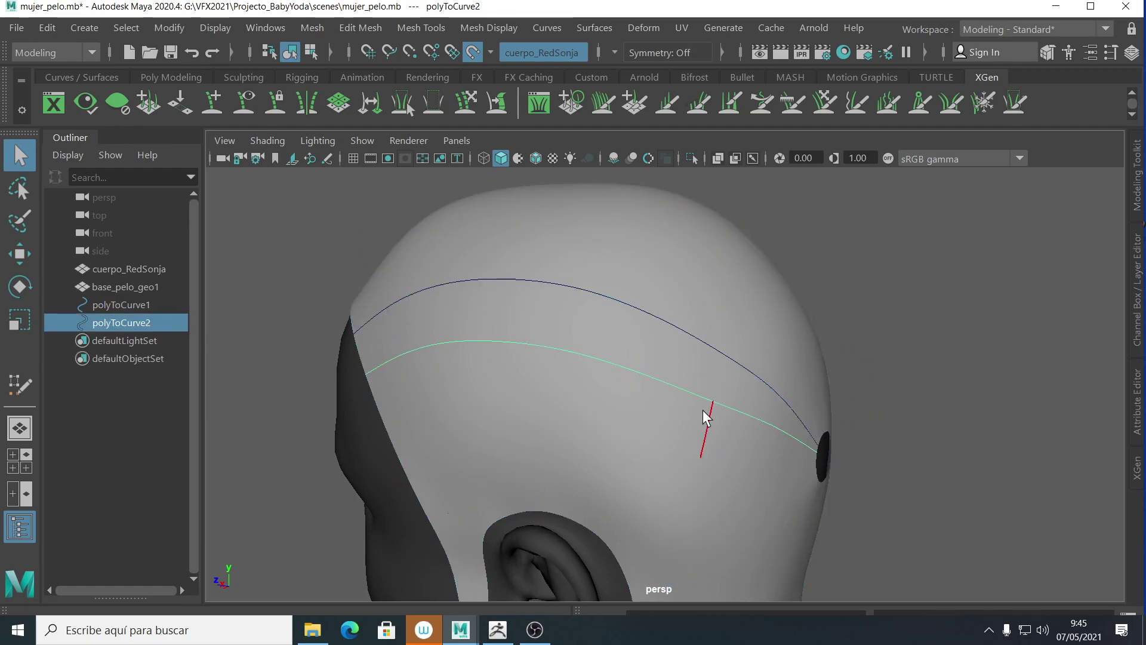
- Convert the third edge loop down the side of the scalp, from hairline to crown hole, to a curve
left_click(704, 409)
right_click_drag(400, 418, 401, 114)
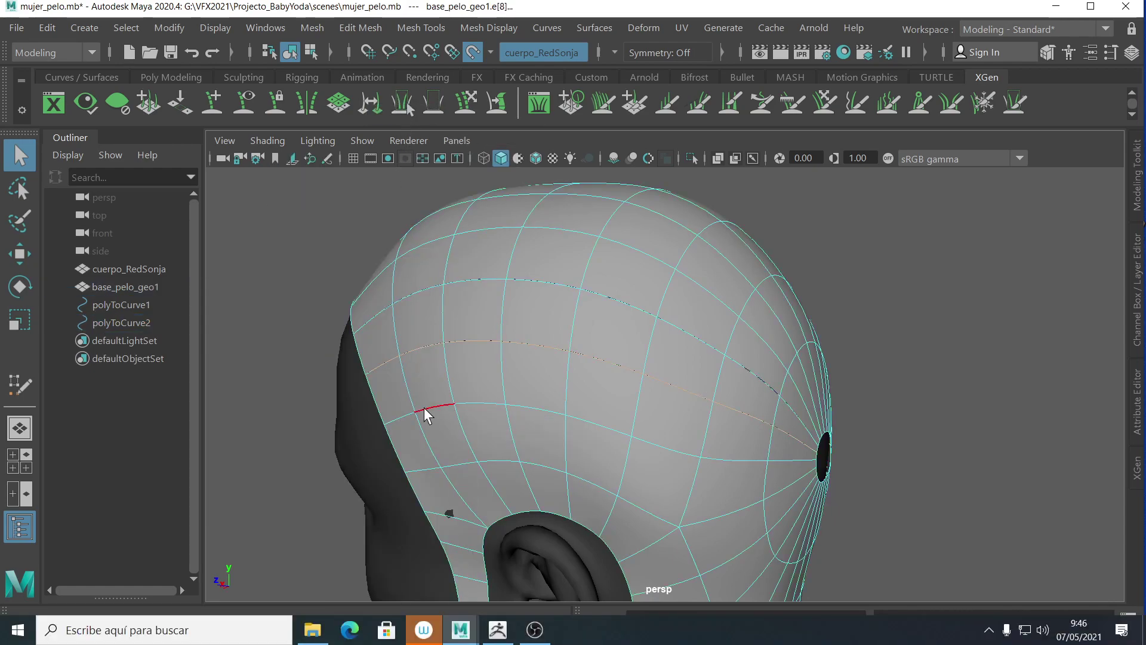
double_click(789, 458)
key("g")
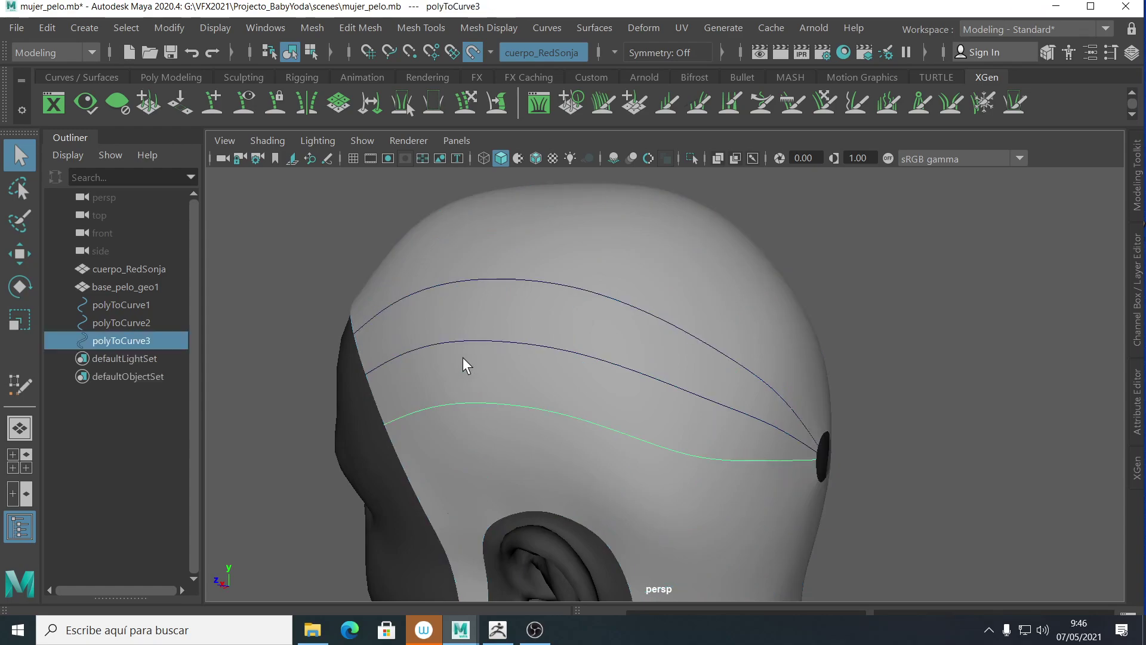
- Convert the edge loop running just above the ear from the hairline to the crown hole to a curve
left_click(435, 460)
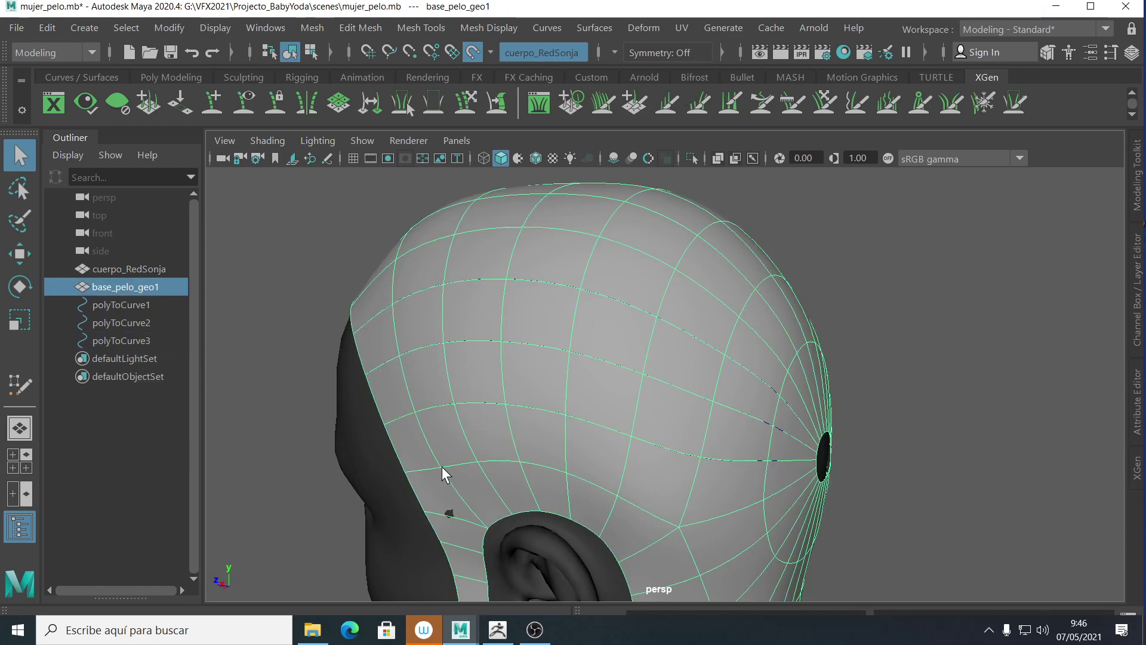
key("F10")
left_click(424, 468)
double_click(800, 476)
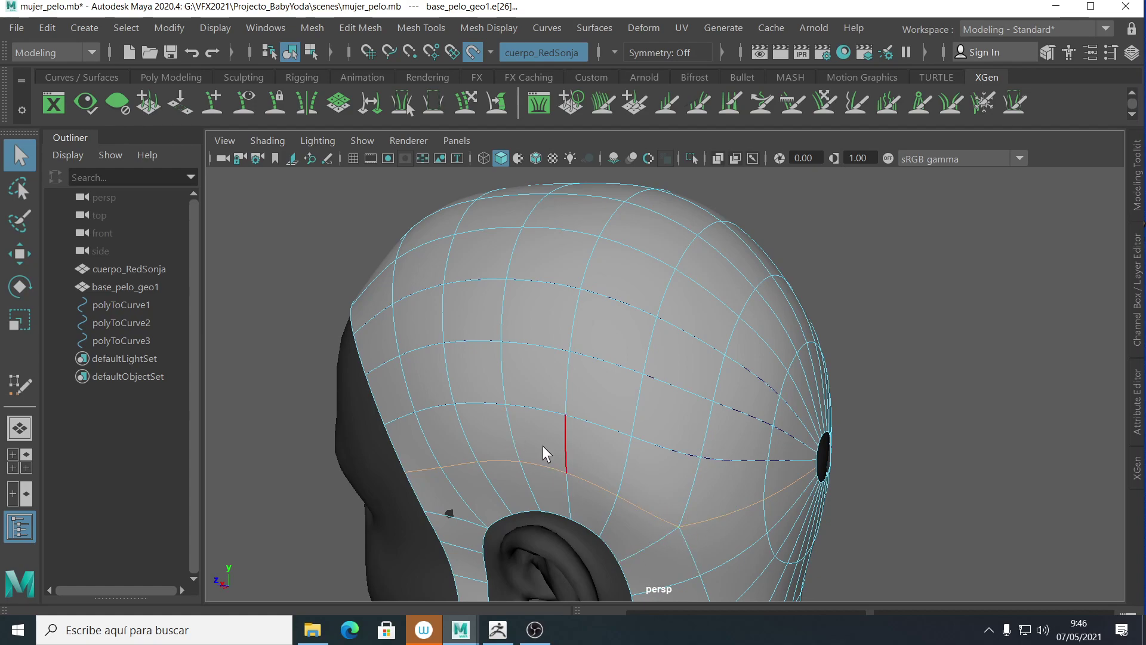
key("g")
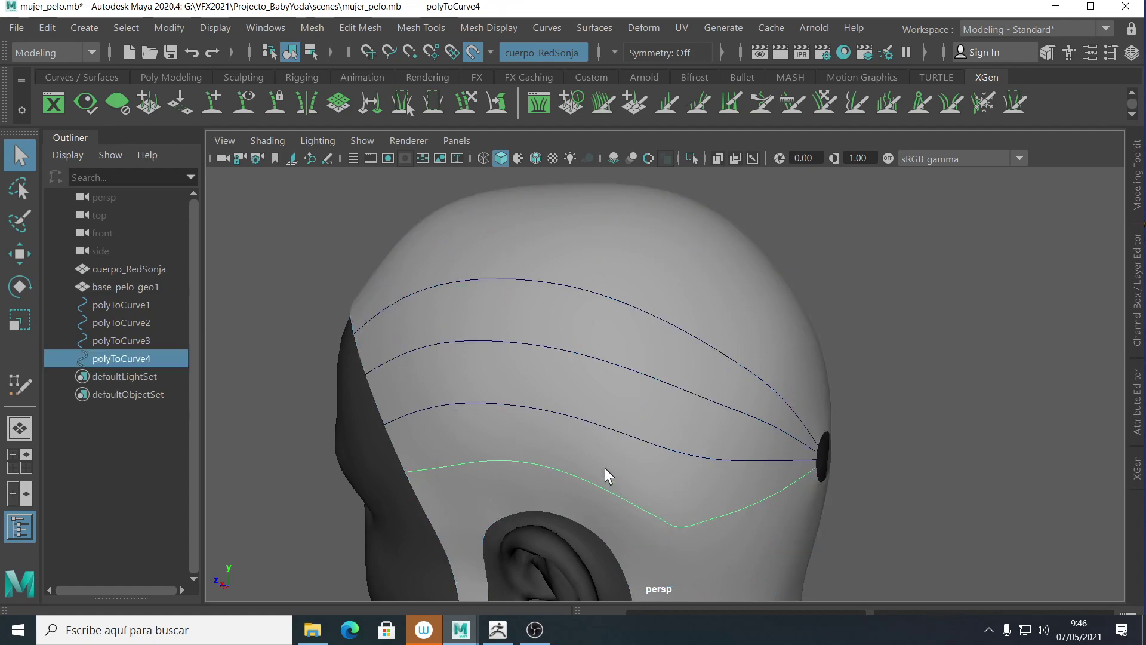
- Select the edge loop from behind the ear to the crown hole on the hair base mesh and convert it to a curve
left_click_drag(612, 449, 583, 453, "alt")
left_click(644, 517)
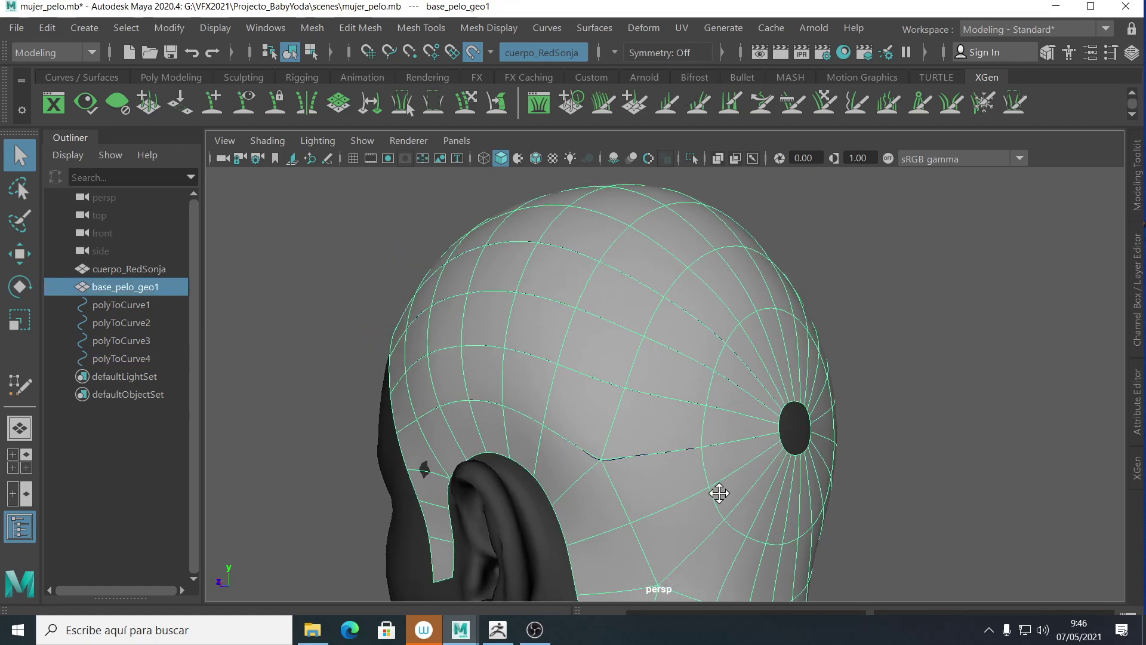
left_click_drag(724, 493, 639, 380, "alt")
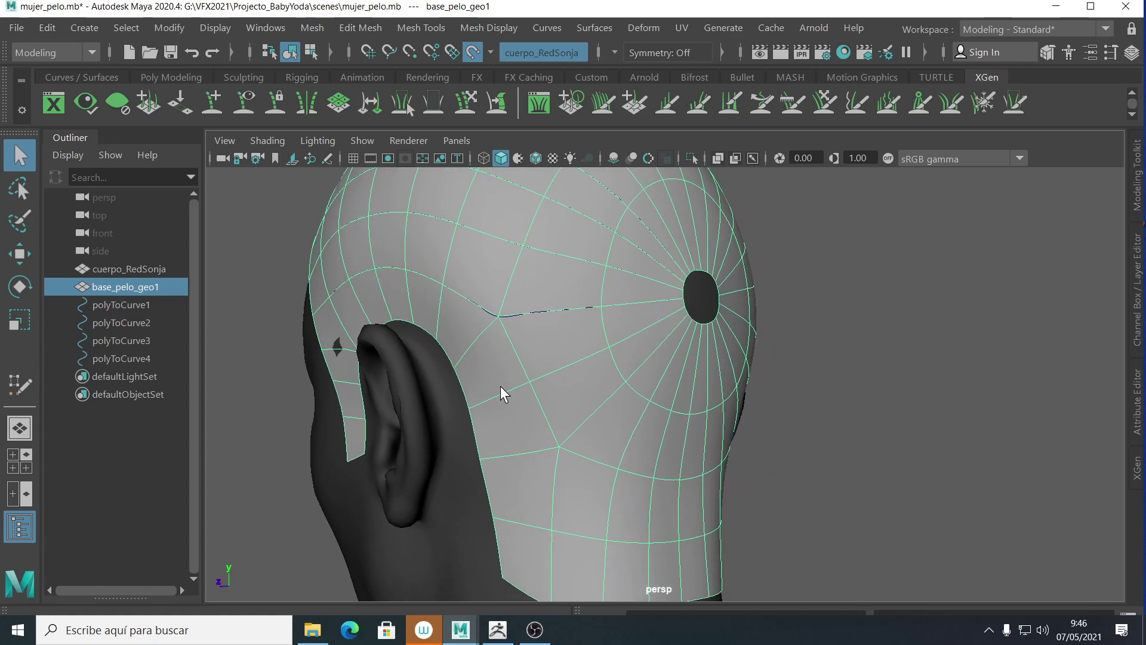
left_click_drag(615, 381, 625, 320, "alt")
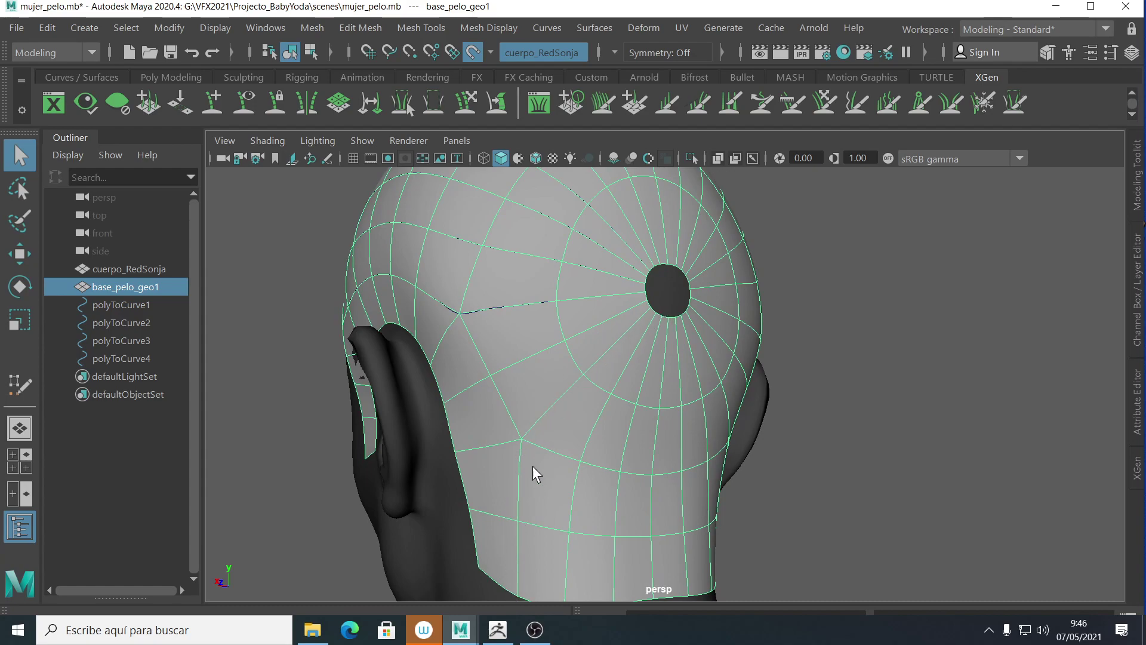
left_click_drag(470, 389, 502, 374, "alt")
key("F10")
left_click(493, 372)
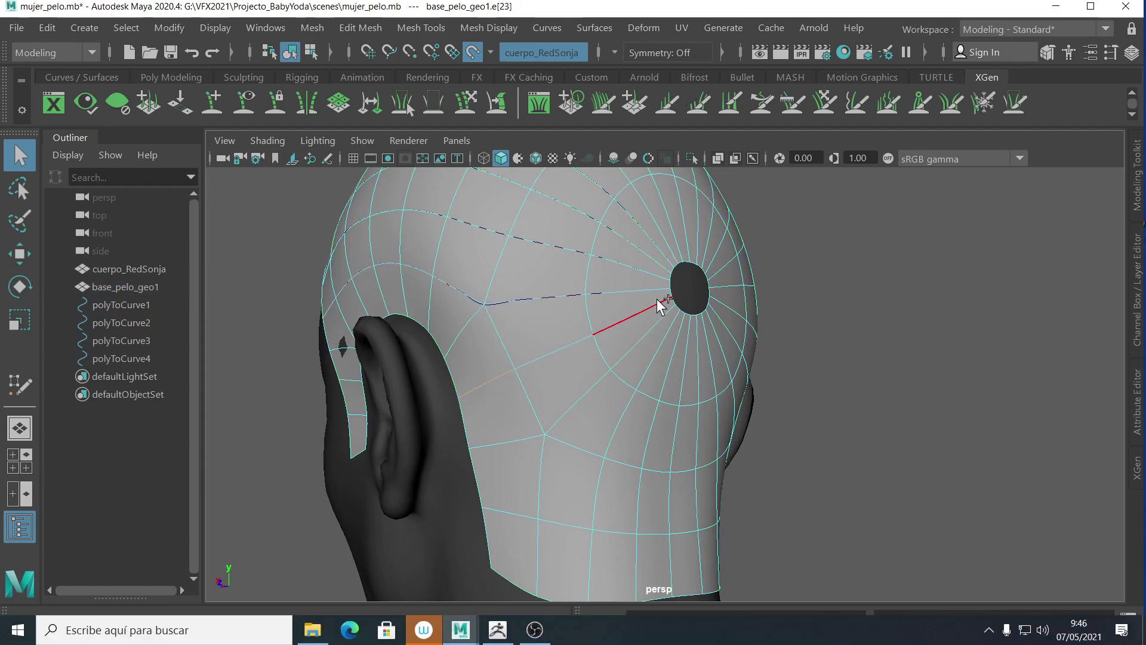
key("ctrl+c")
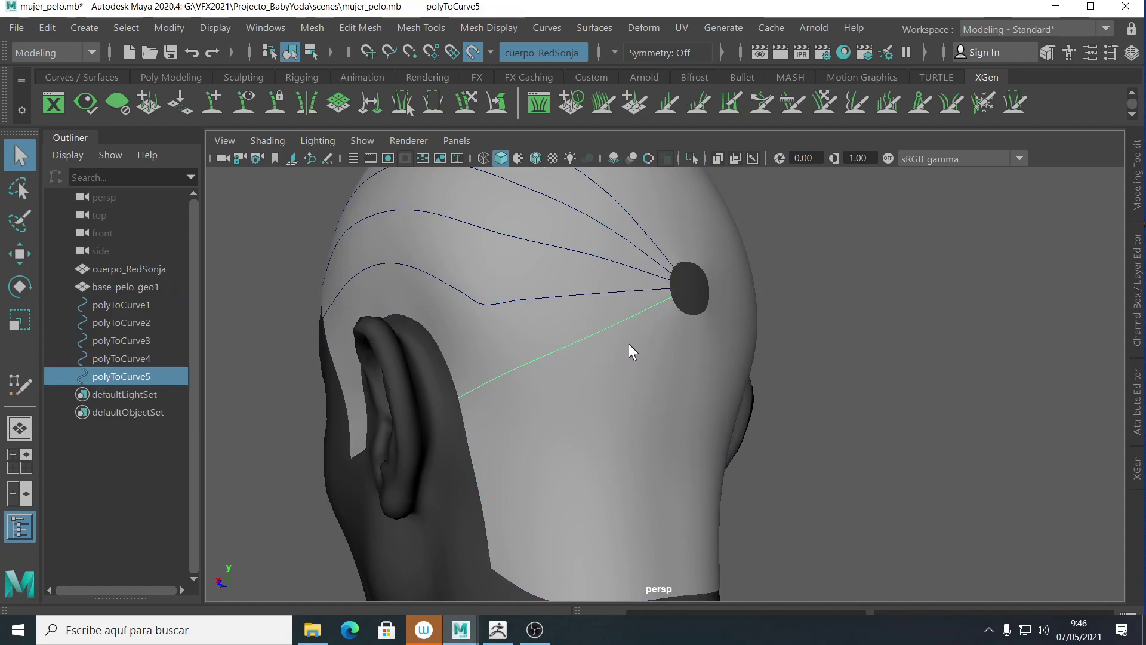
- Try to convert the outermost vertical edge line of the nape, up to the crown hole, to a curve
left_click(537, 498)
key("F10")
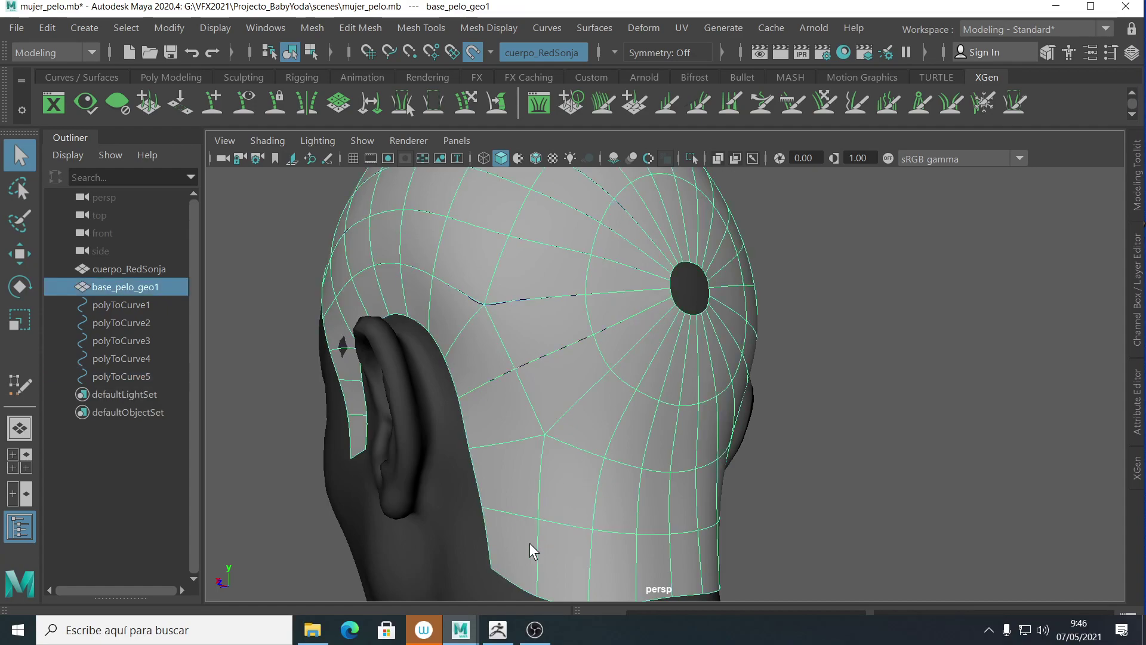
left_click(546, 507)
left_click(537, 543)
left_click(647, 356)
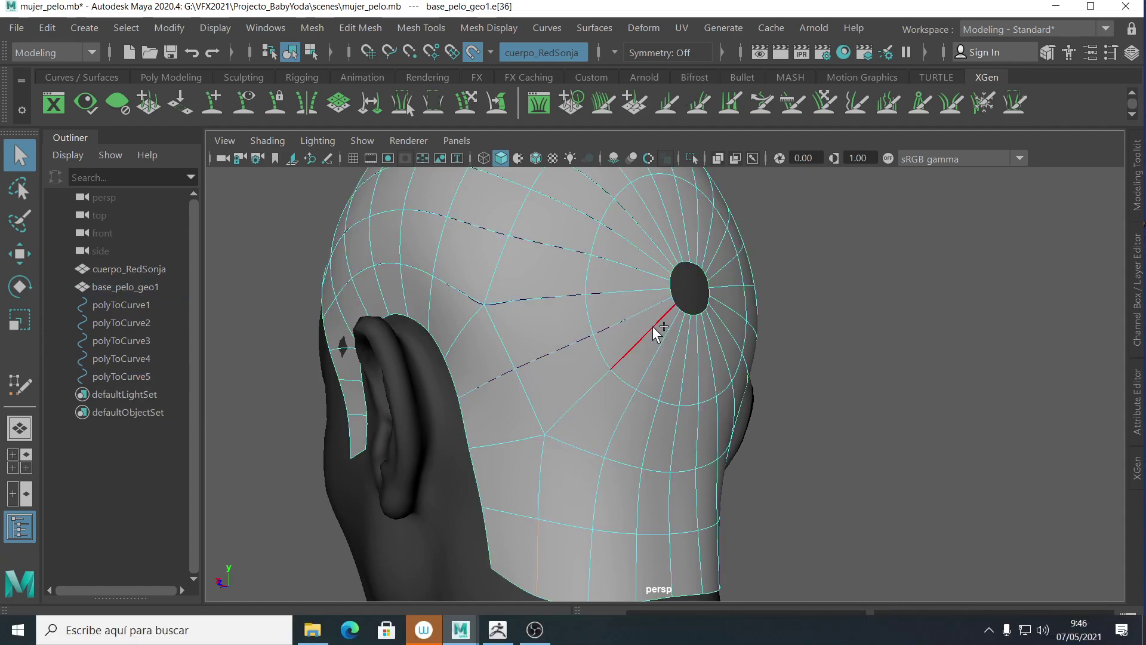
right_click_drag(653, 326, 601, 533, "shift")
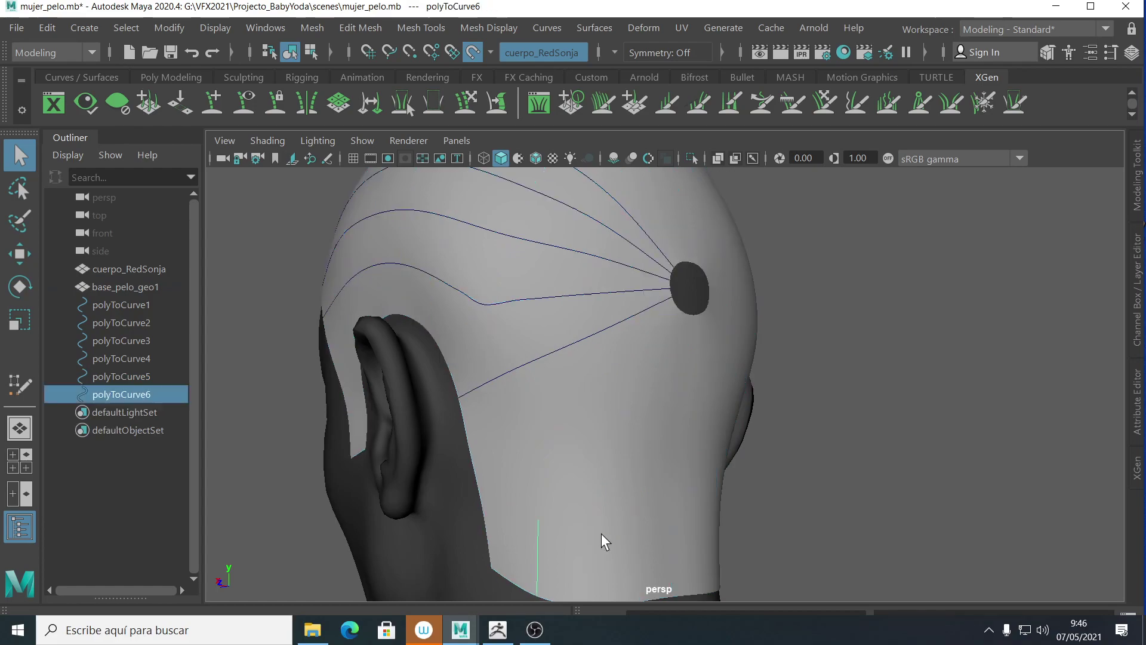
- Try to convert the second vertical edge line of the nape, up to the crown hole, to a curve
left_click(593, 558)
key("F10")
left_click(592, 555)
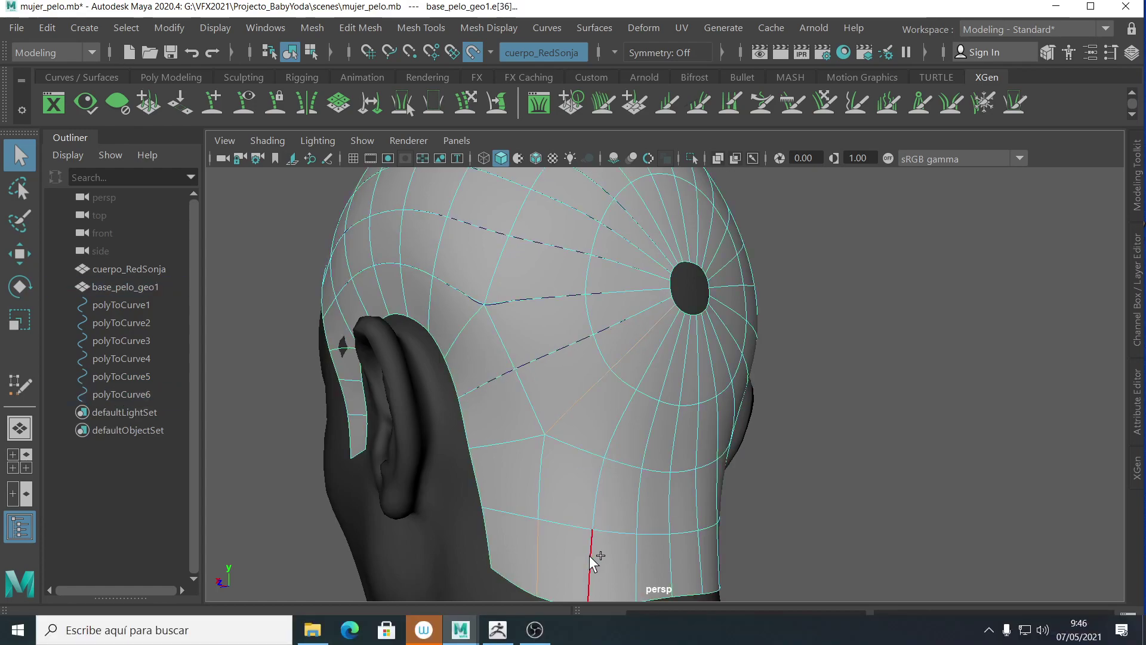
left_click(650, 367)
left_click(650, 367)
right_click_drag(646, 377, 672, 529, "shift")
- Try to convert the third vertical edge line of the nape, up to the crown hole, to a curve
left_click(654, 517)
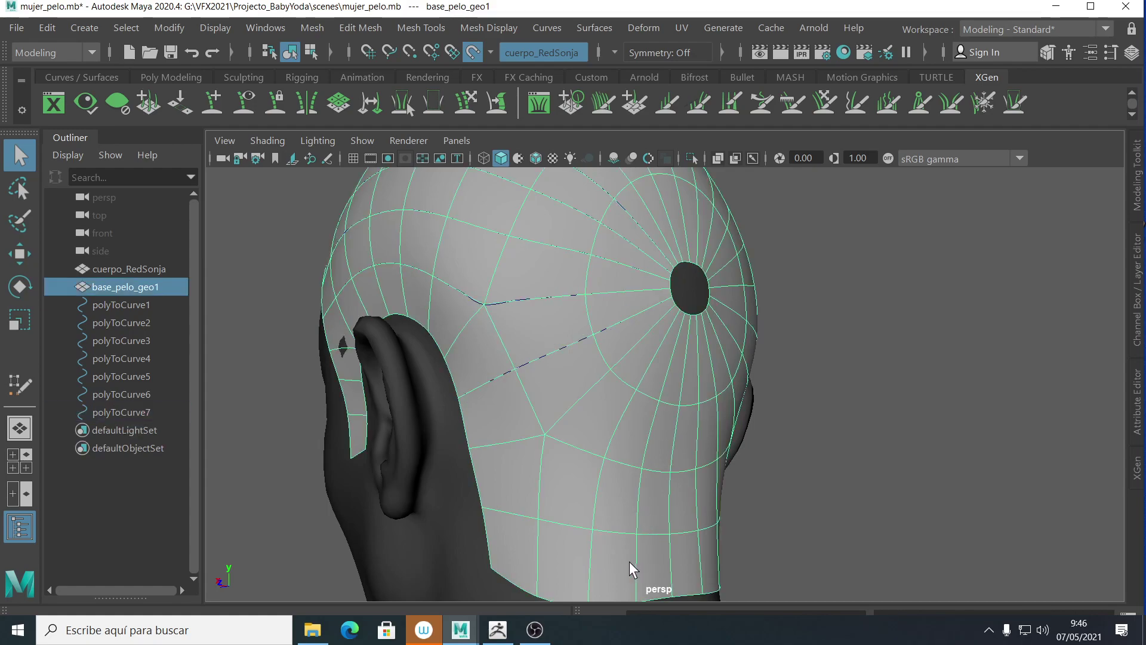
right_click_drag(673, 463, 673, 418)
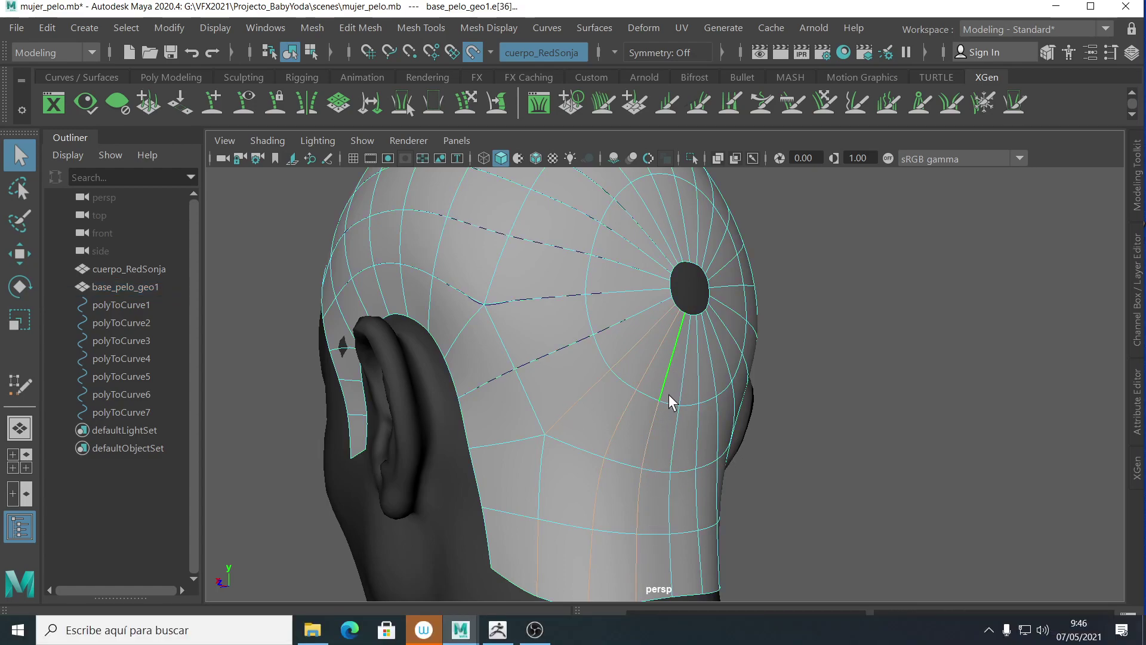
right_click_drag(676, 387, 729, 505, "shift")
- Select the central vertical edge line of the nape, from neckline to crown hole, and convert it to a curve
left_click_drag(725, 432, 554, 431, "alt")
left_click(541, 469)
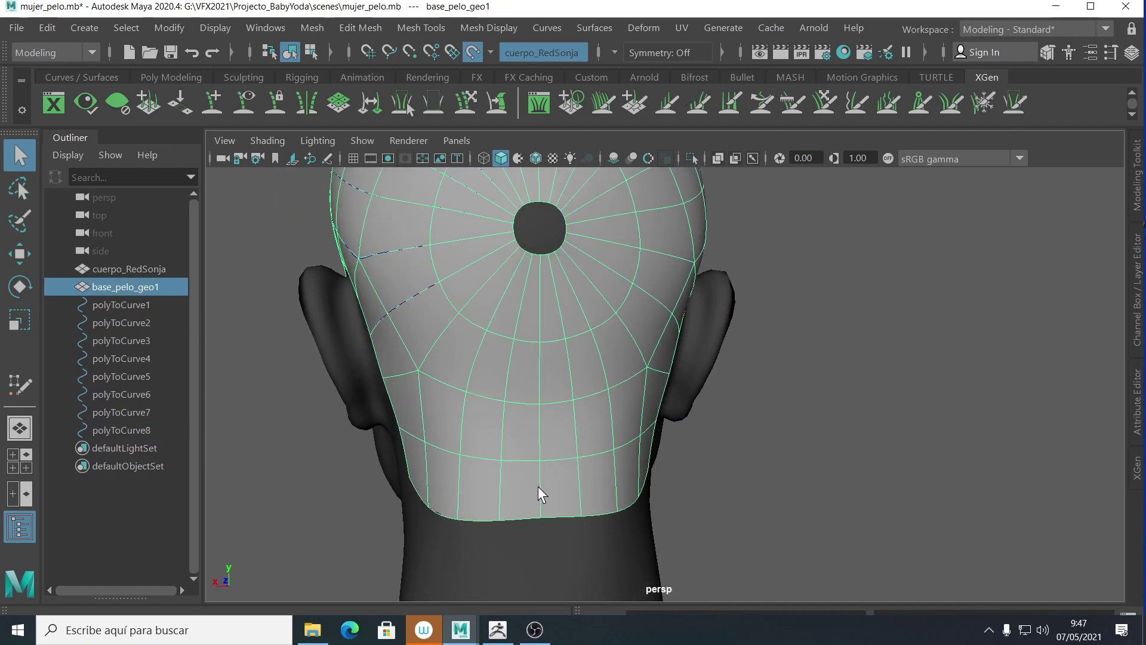
right_click_drag(540, 484, 550, 382)
left_click(540, 471)
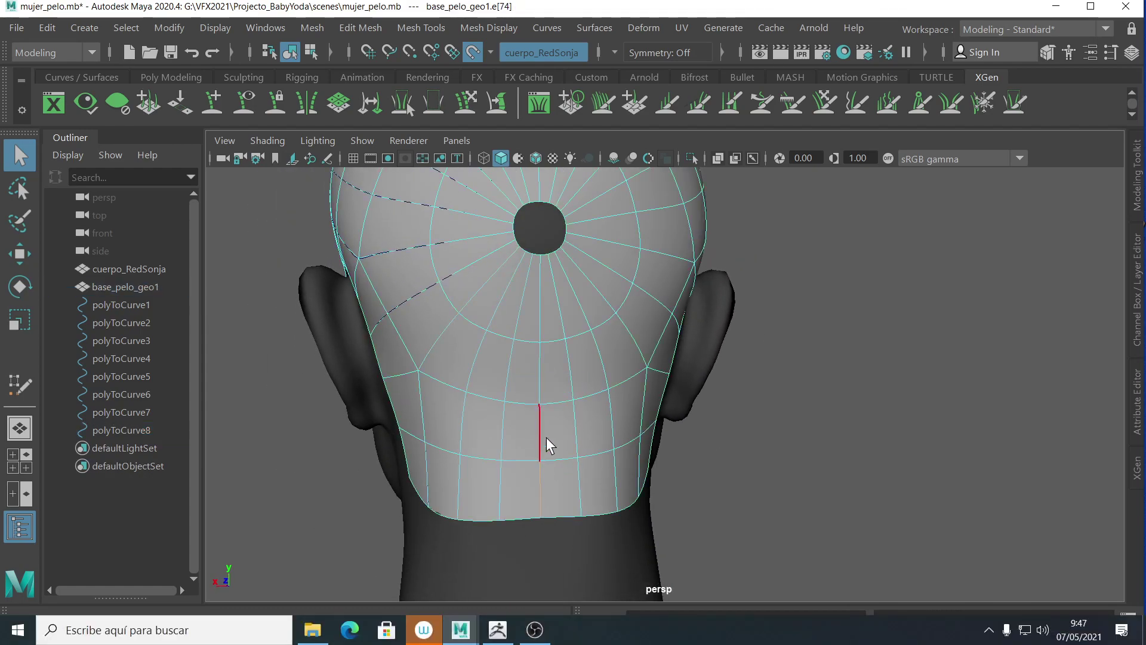
left_click(542, 298, "shift")
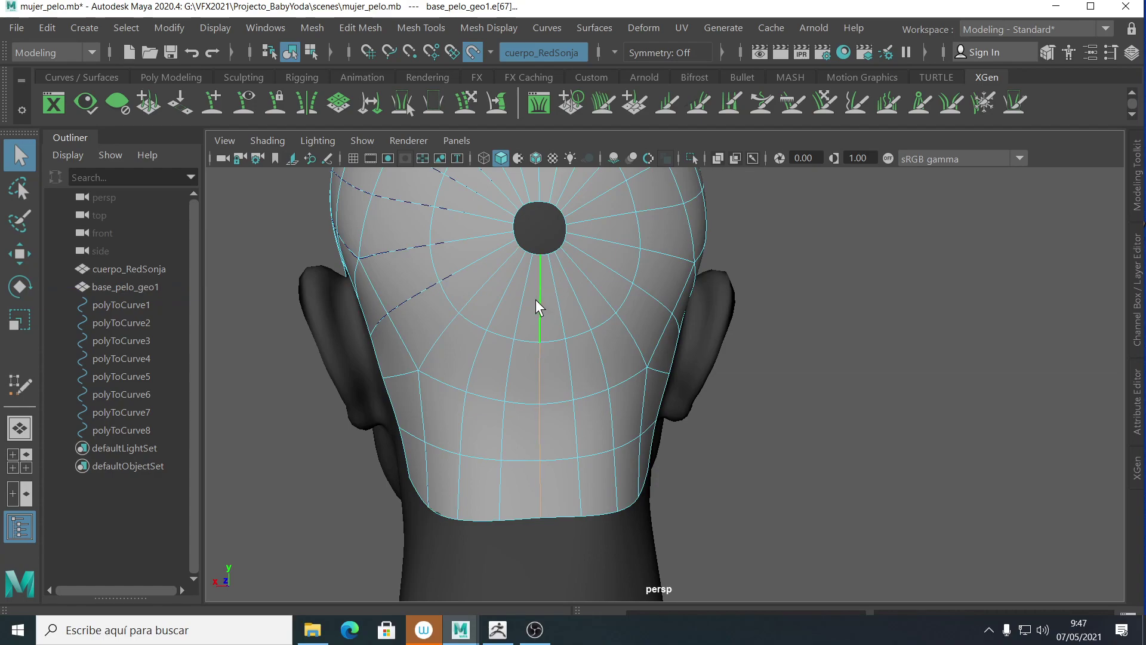
right_click_drag(536, 297, 643, 335, "shift")
- Hide the hair base mesh to check which curves exist at the back of the head, and show it again
left_click_drag(646, 430, 591, 470, "alt")
left_click(589, 468)
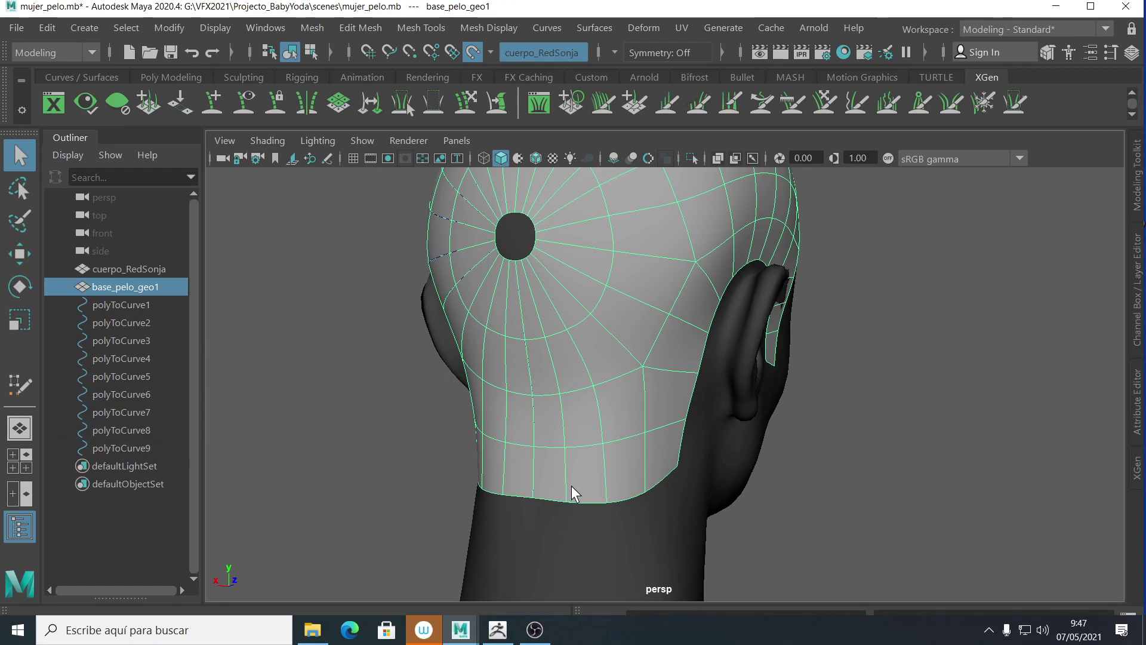
left_click_drag(600, 450, 647, 466, "alt")
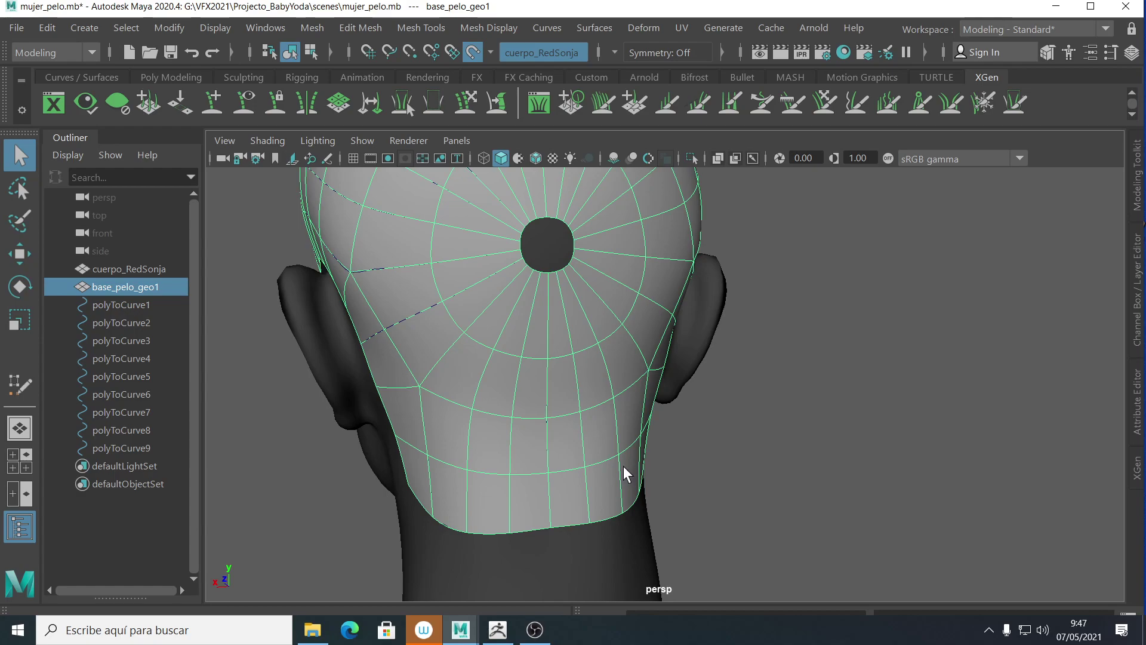
key("ctrl+h")
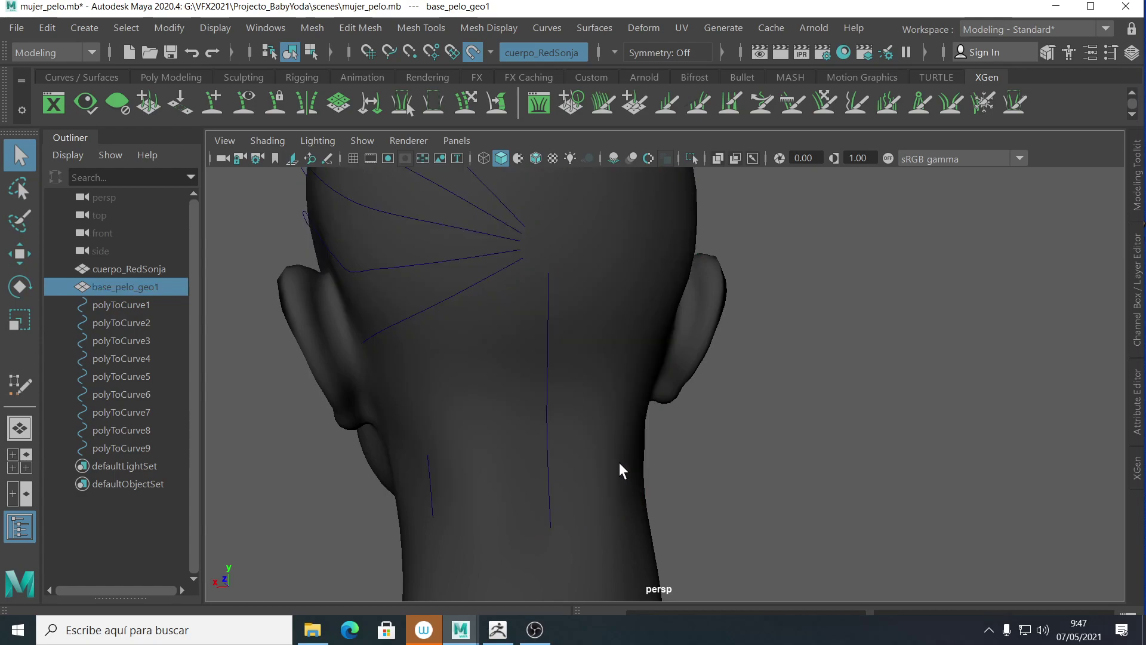
left_click_drag(625, 435, 562, 494, "alt")
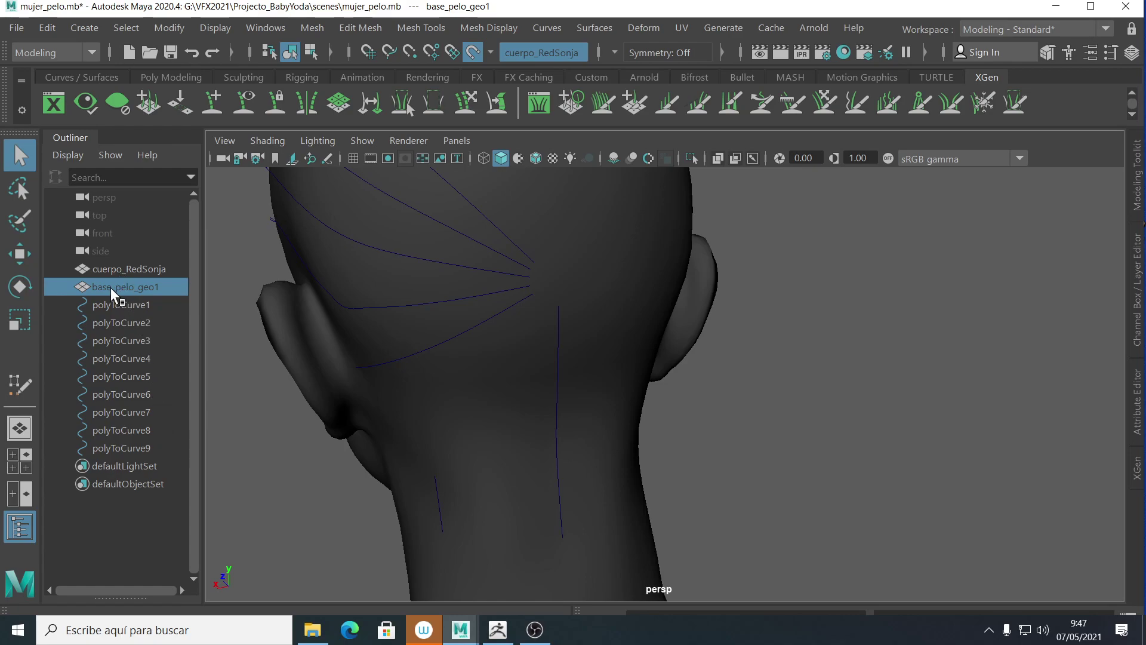
key("shift+h")
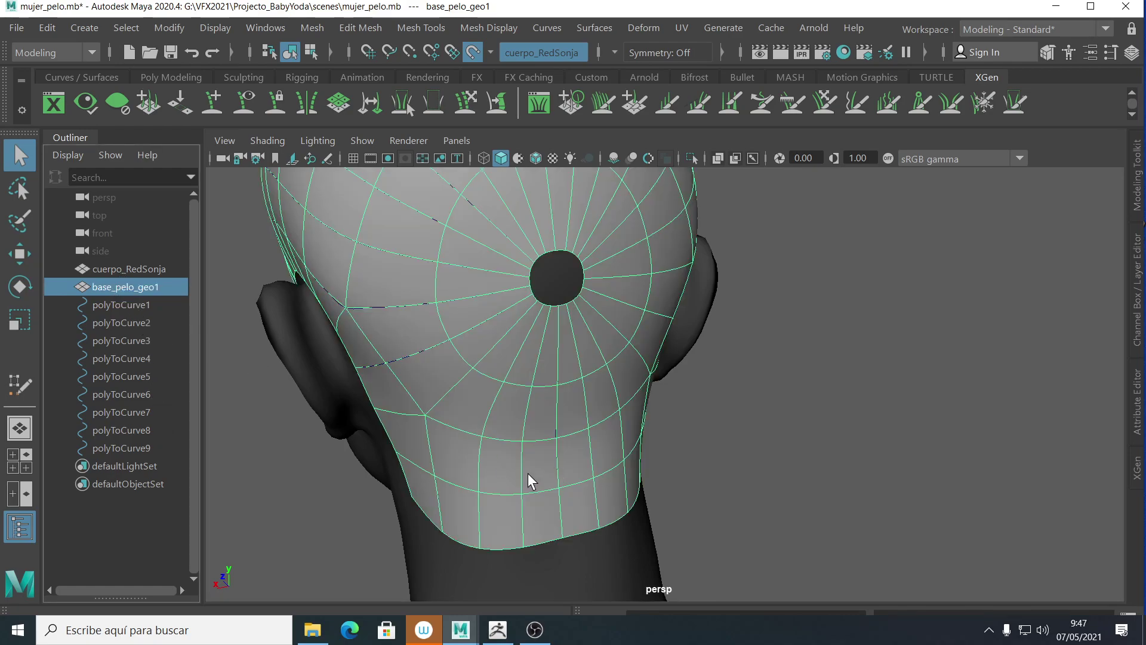
- Select the nape edge line directly beside the central curve, from neckline to crown hole, and convert it to a curve
left_click_drag(538, 458, 537, 443, "alt")
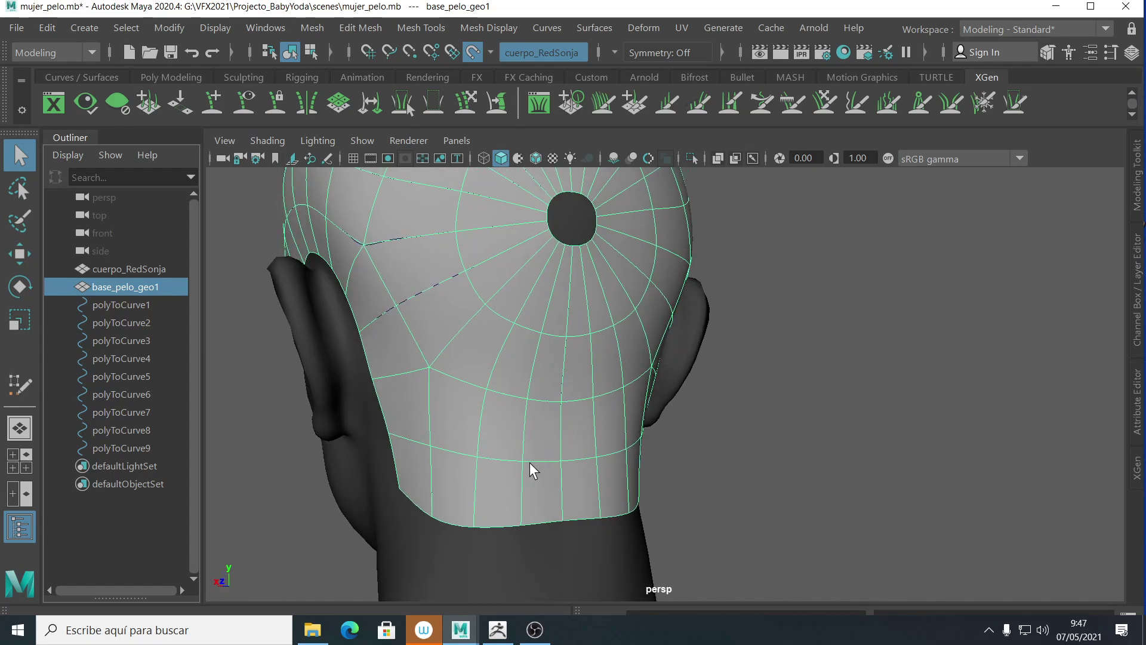
right_click_drag(523, 487, 546, 111)
left_click(520, 499)
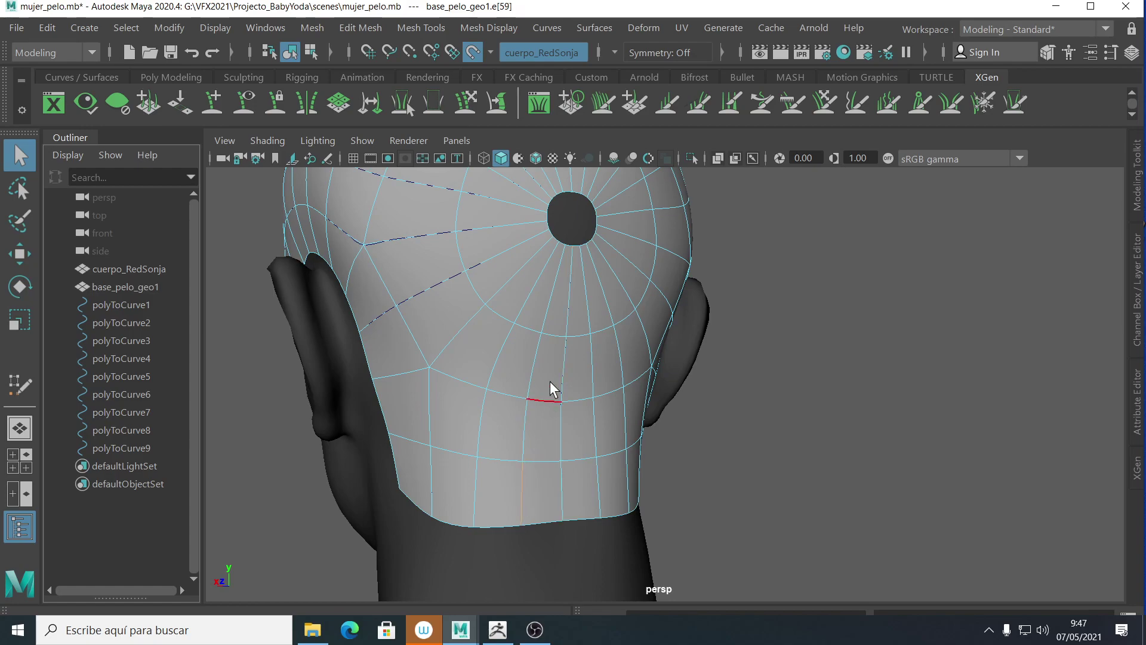
left_click(553, 289, "shift")
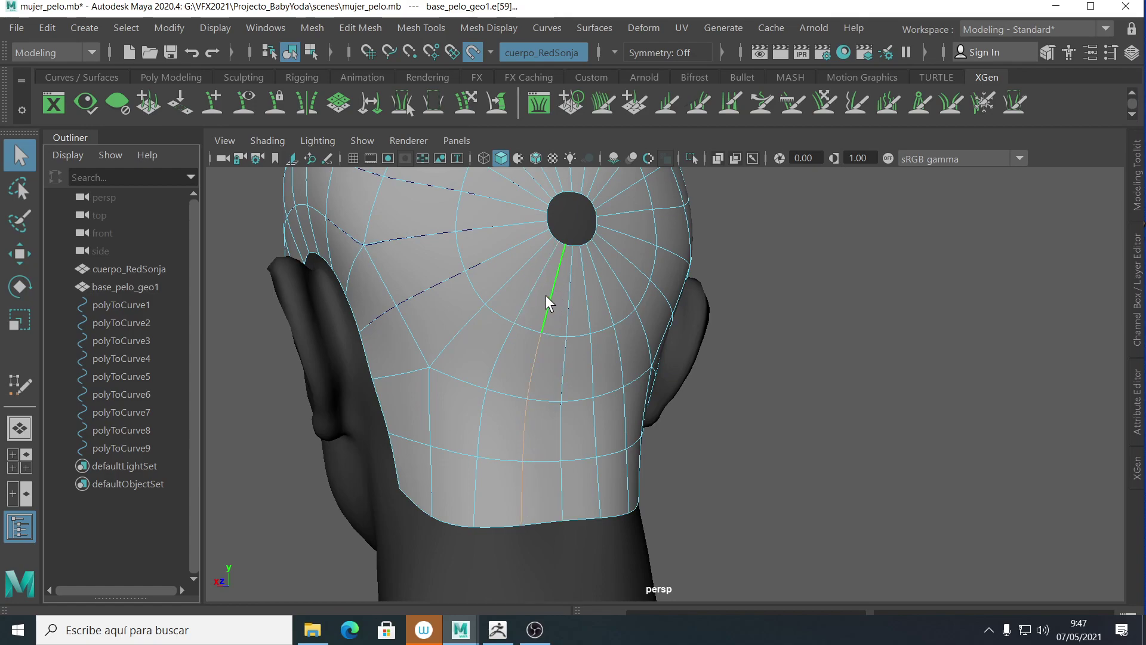
key("g")
left_click(625, 454)
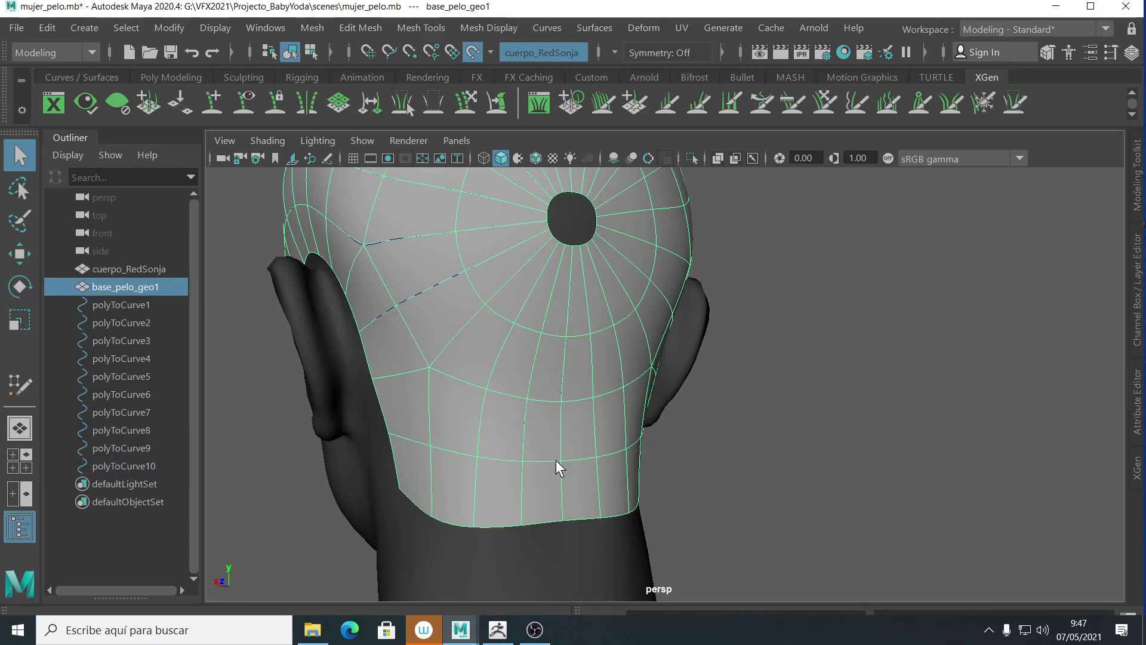
- Hide the hair base mesh to check the nape curves made so far, and show it again
key("ctrl+h")
left_click_drag(489, 497, 488, 466, "alt")
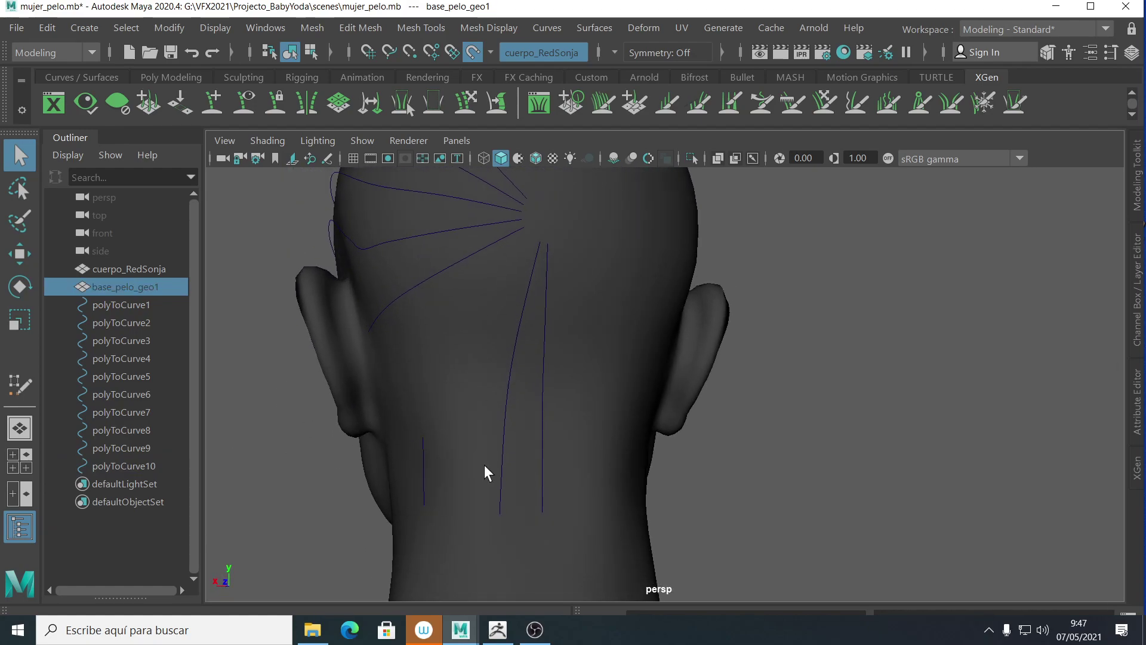
left_click(455, 466)
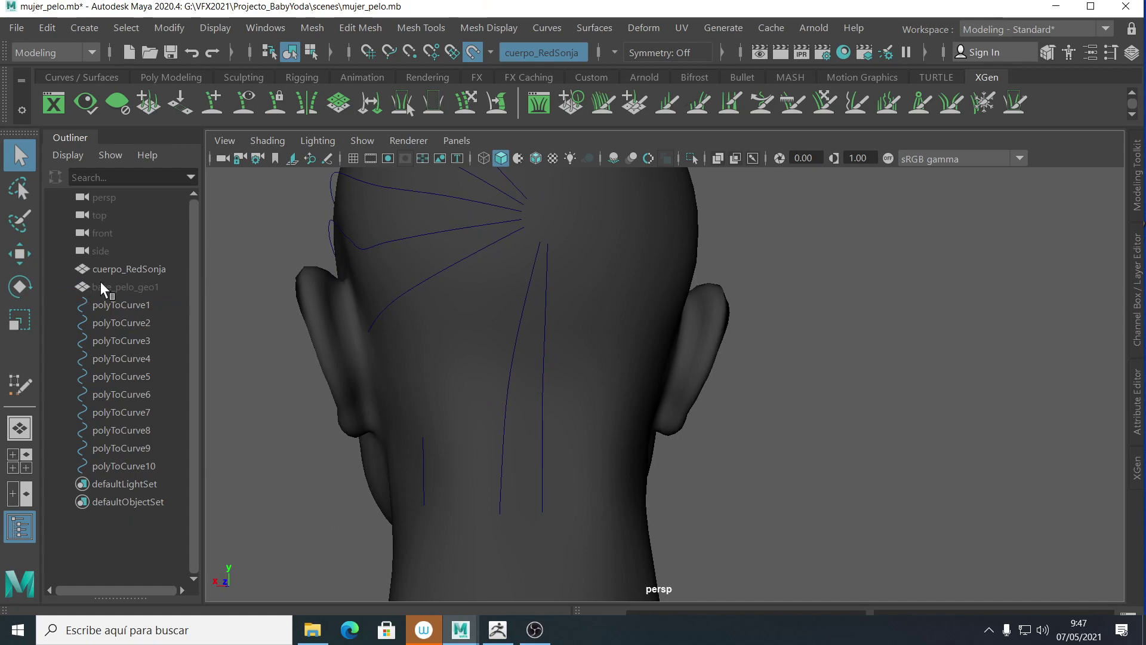
left_click(124, 285)
key("shift+h")
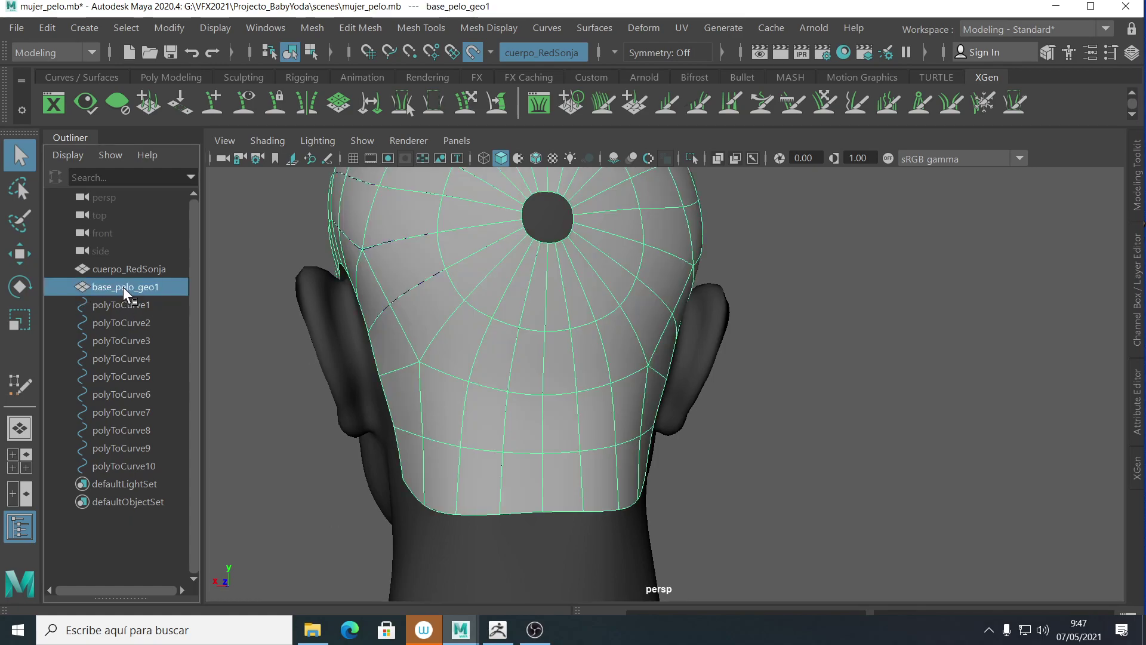
- Convert the edge line two columns out from the nape's centre, from neckline to crown hole, to a curve
right_click_drag(459, 472, 464, 118)
left_click(509, 286)
key("g")
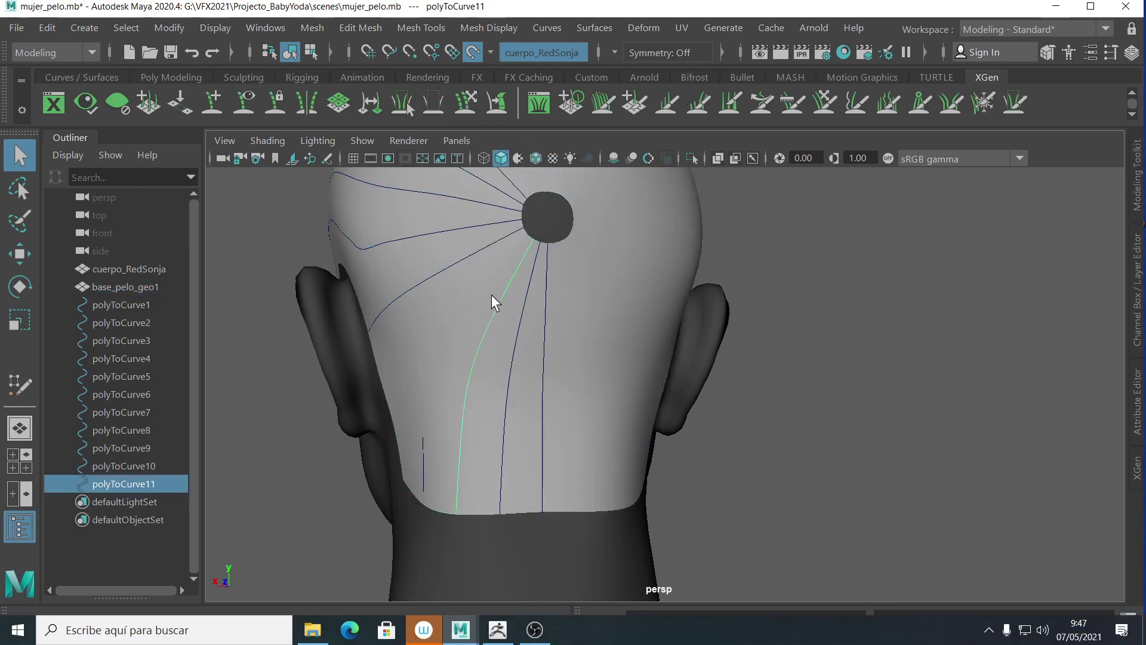
- Convert the scalp edge line just above the uppermost side curve, from front hairline to crown hole, to a curve
left_click_drag(607, 436, 513, 410, "alt")
left_click_drag(606, 373, 472, 389, "alt")
left_click(695, 493)
right_click_drag(407, 356, 408, 337)
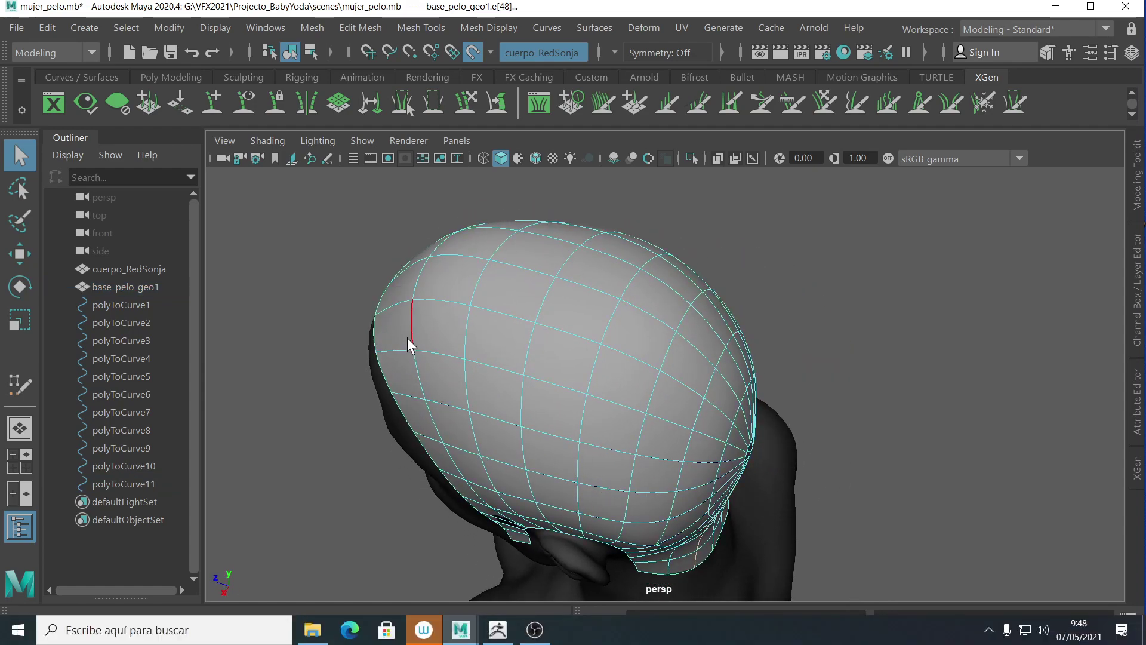
left_click(397, 349)
right_click_drag(736, 446, 616, 389, "shift")
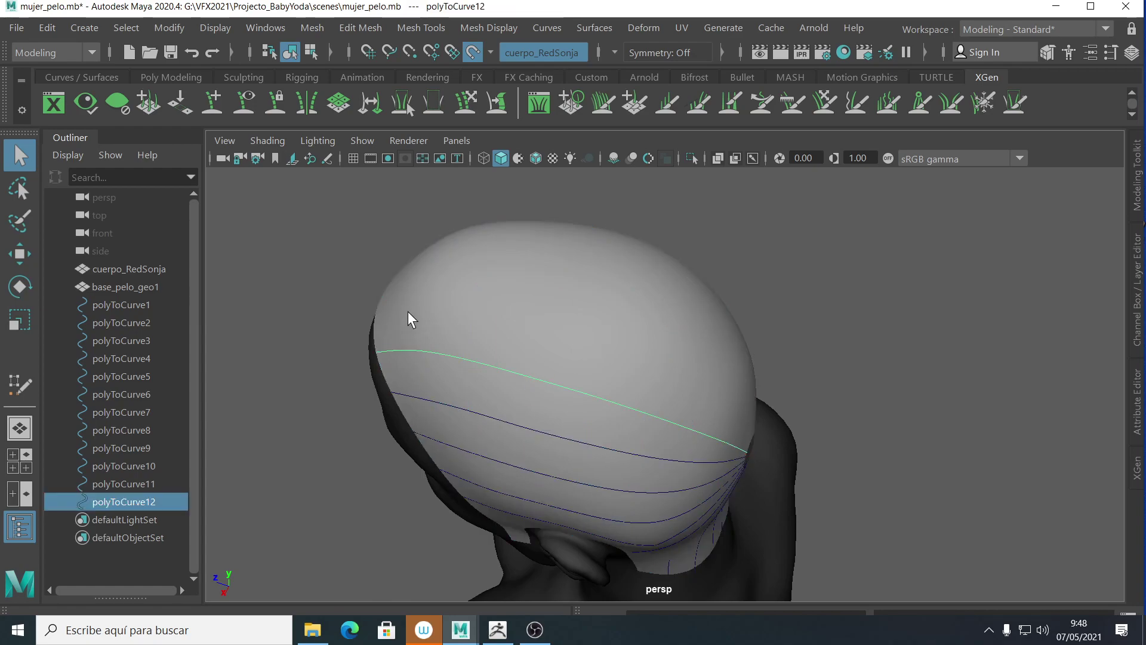
- Convert the scalp edge line adjacent to the head's centre line, from front hairline to crown hole, to a curve
left_click(388, 308)
right_click_drag(391, 310, 402, 118)
double_click(392, 302)
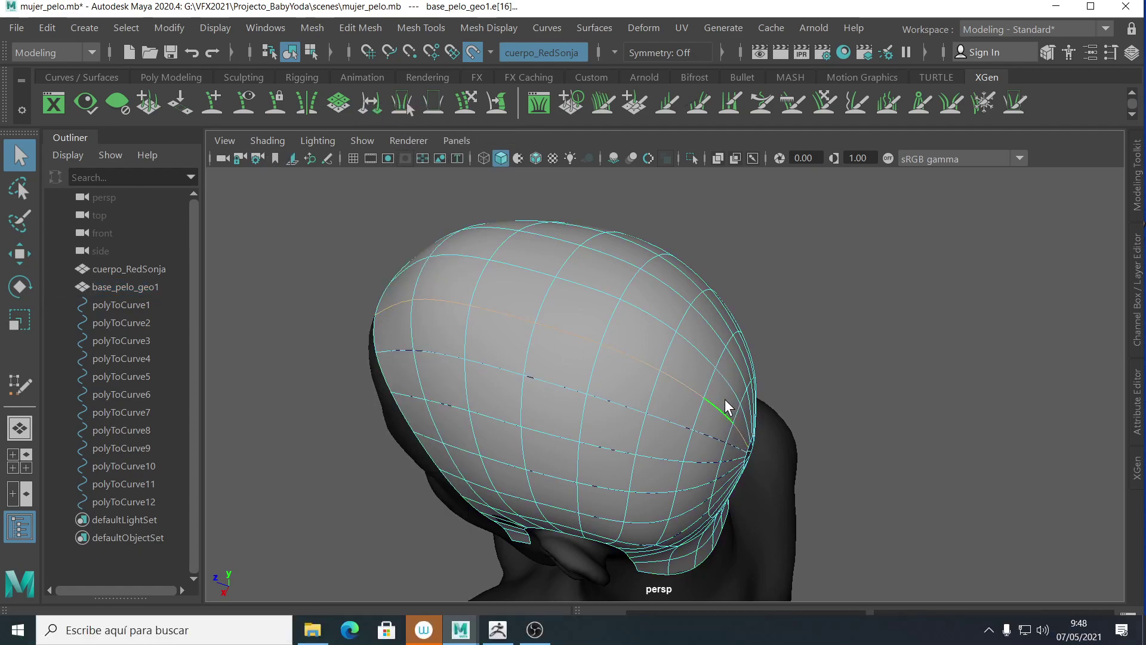
key("alt+c")
left_click(490, 301)
- Convert the central edge line over the top of the head, from forehead hairline to crown hole, to a curve
left_click_drag(521, 320, 399, 369, "alt")
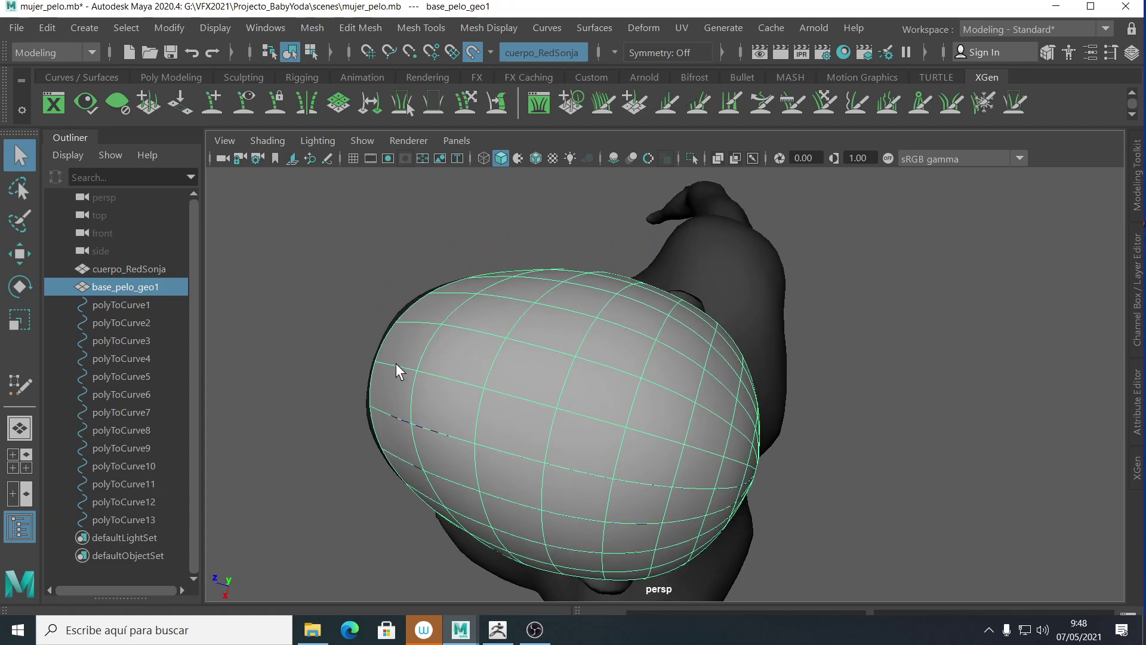
key("F10")
double_click(403, 365)
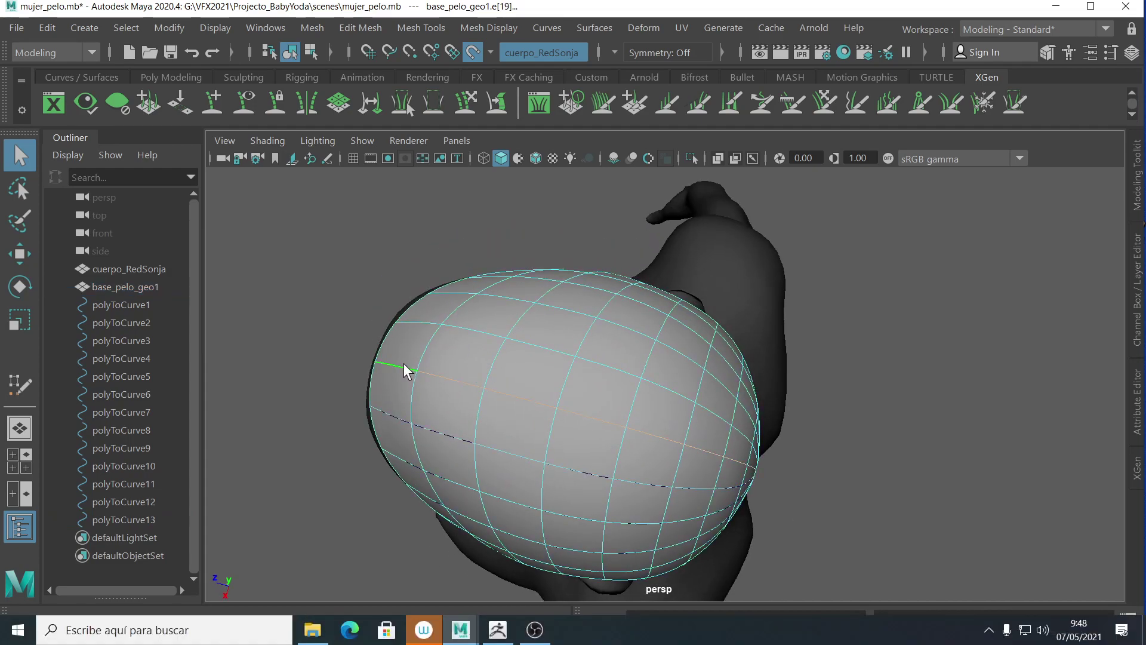
key("alt+c")
- Hide the hair base mesh and group all full-length guide curves, leaving out the short stray nape curves
left_click_drag(796, 424, 645, 373, "alt")
left_click(706, 306)
key("alt+l")
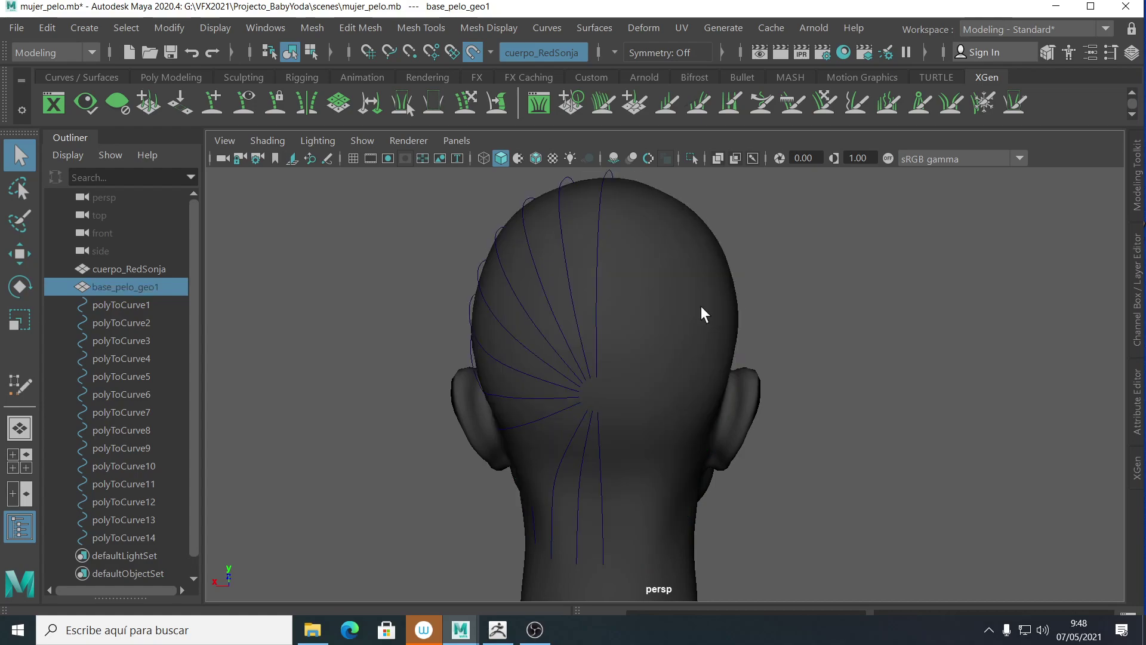
left_click_drag(406, 195, 668, 463)
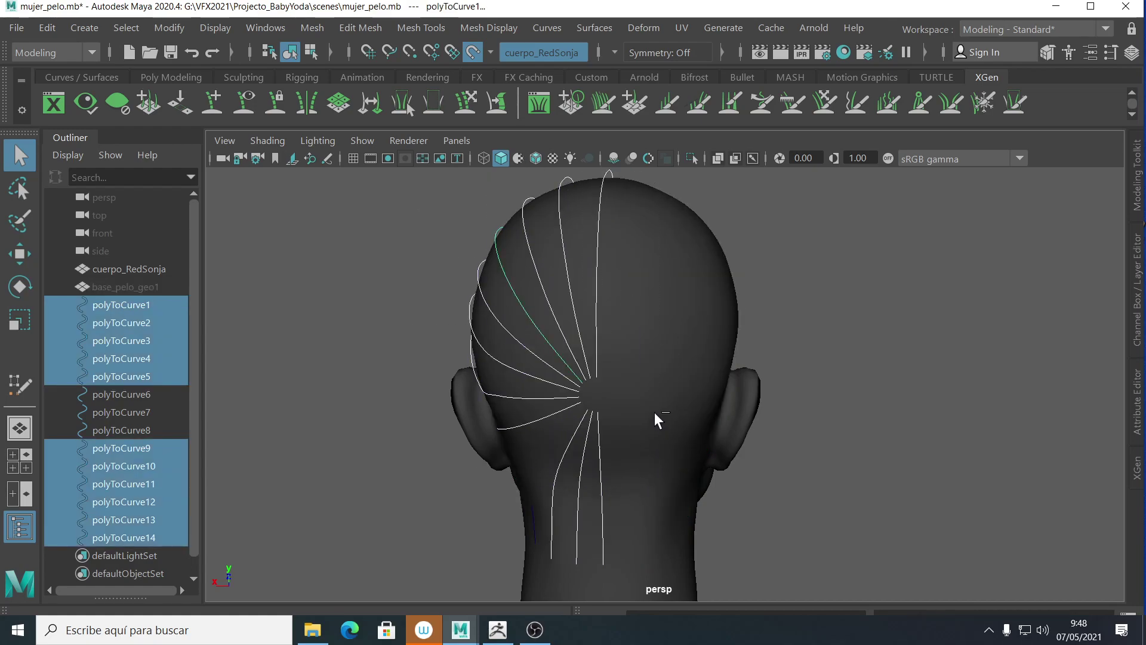
key("ctrl+g")
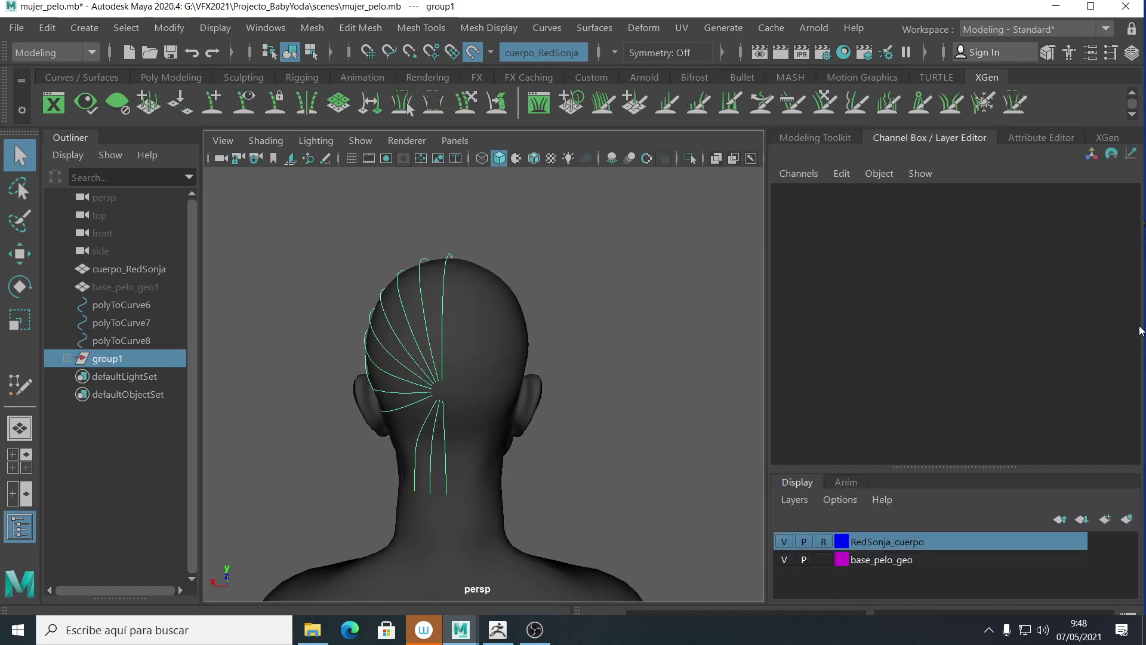
- Duplicate the curve group and mirror the copy to the other side of the head with Scale X -1
left_click(1140, 329)
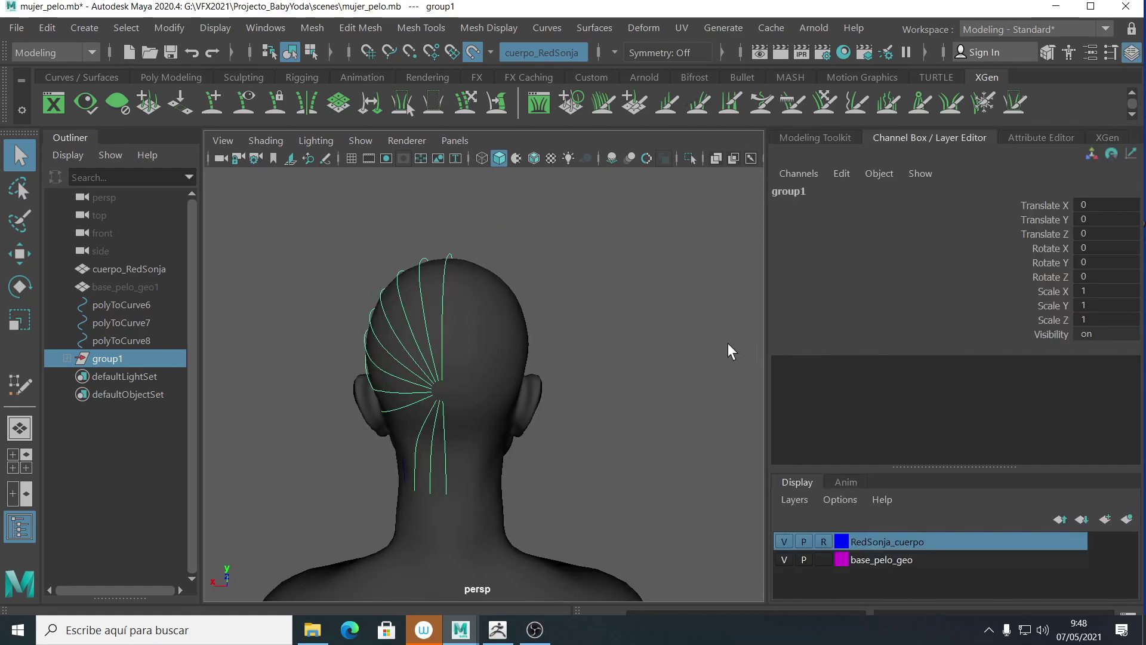
key("ctrl+d")
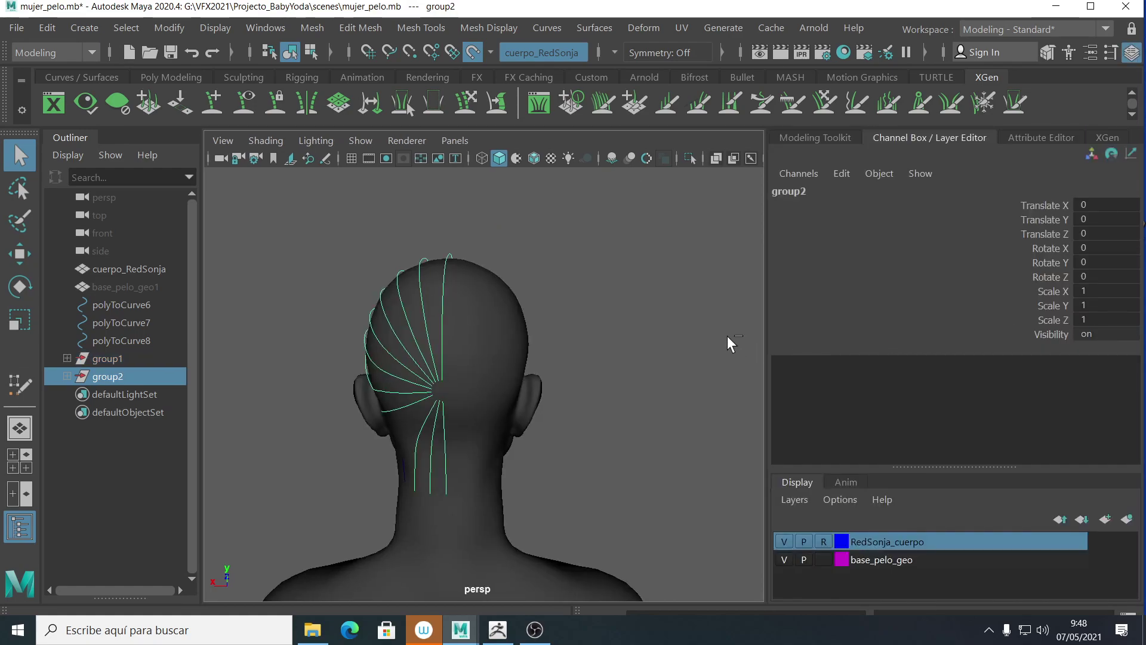
double_click(1079, 291)
type("-1")
key("Return")
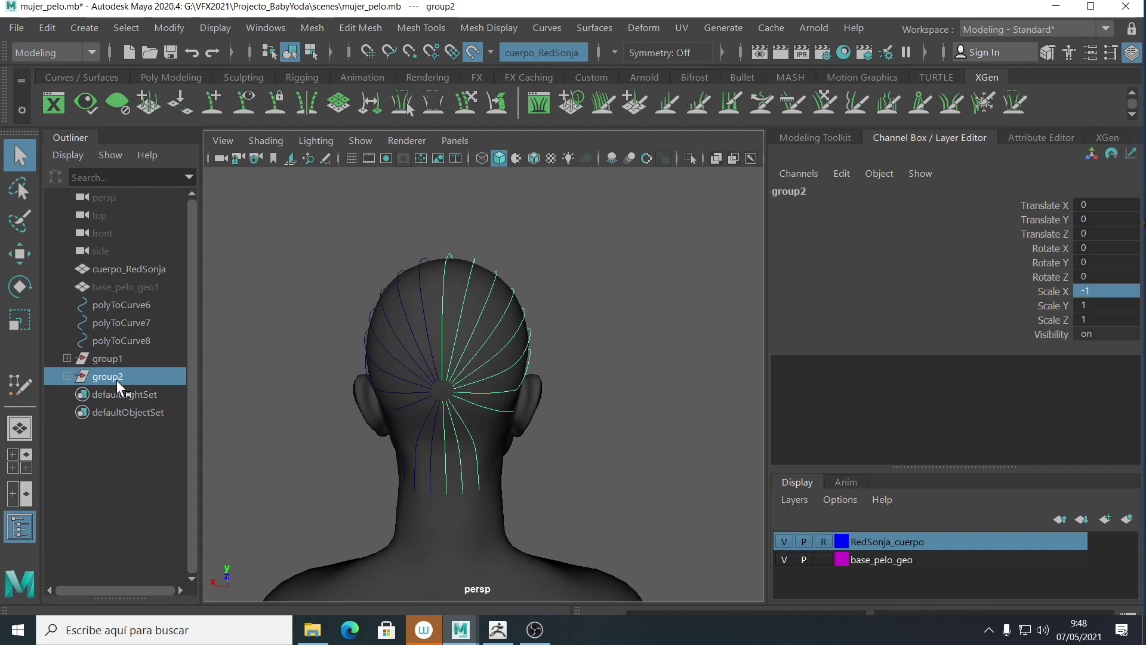
- Move all mirrored curves out of group2 and into group1
left_click_drag(420, 382, 412, 377, "alt")
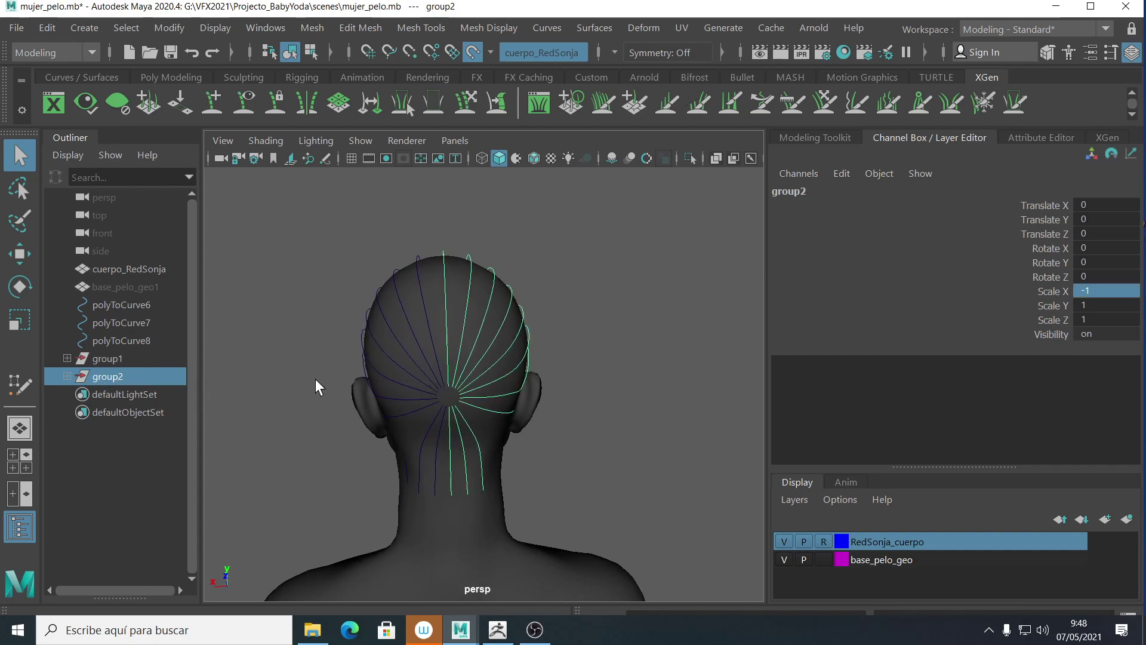
left_click(66, 376)
left_click(165, 398)
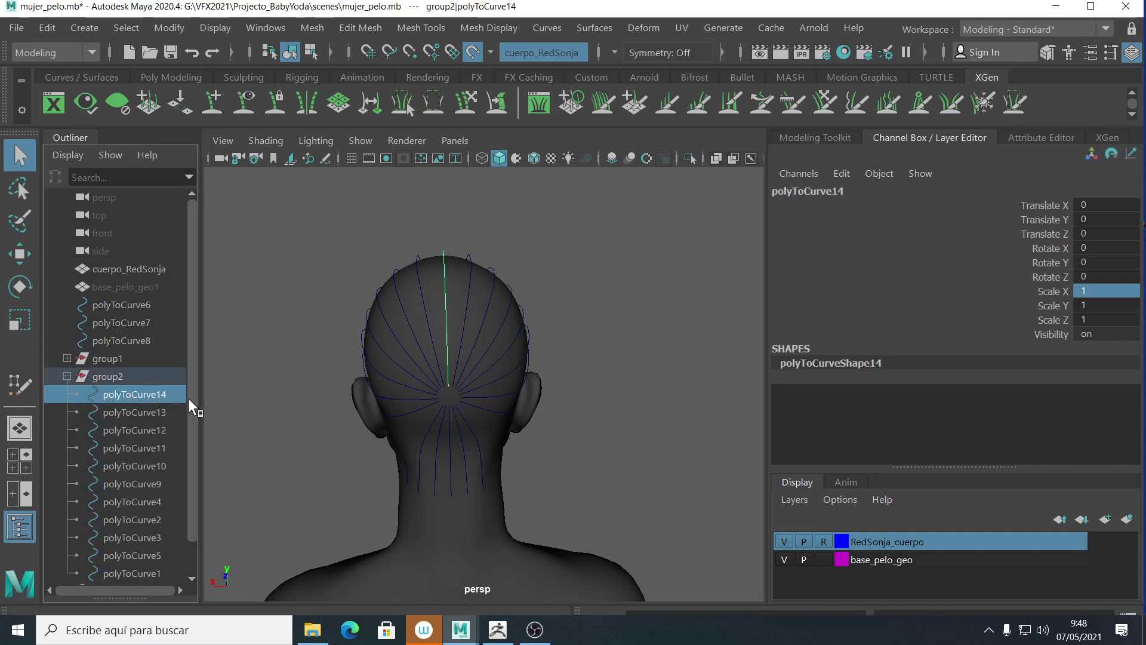
left_click_drag(189, 399, 195, 436)
left_click(131, 532, "ctrl")
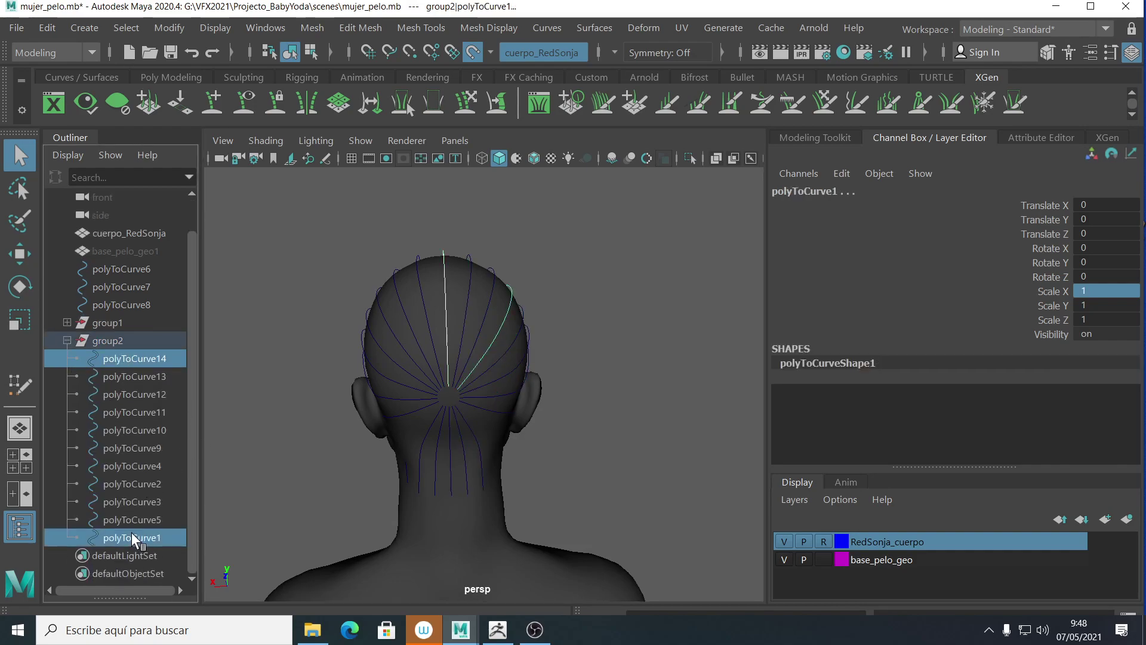
key("ctrl+z")
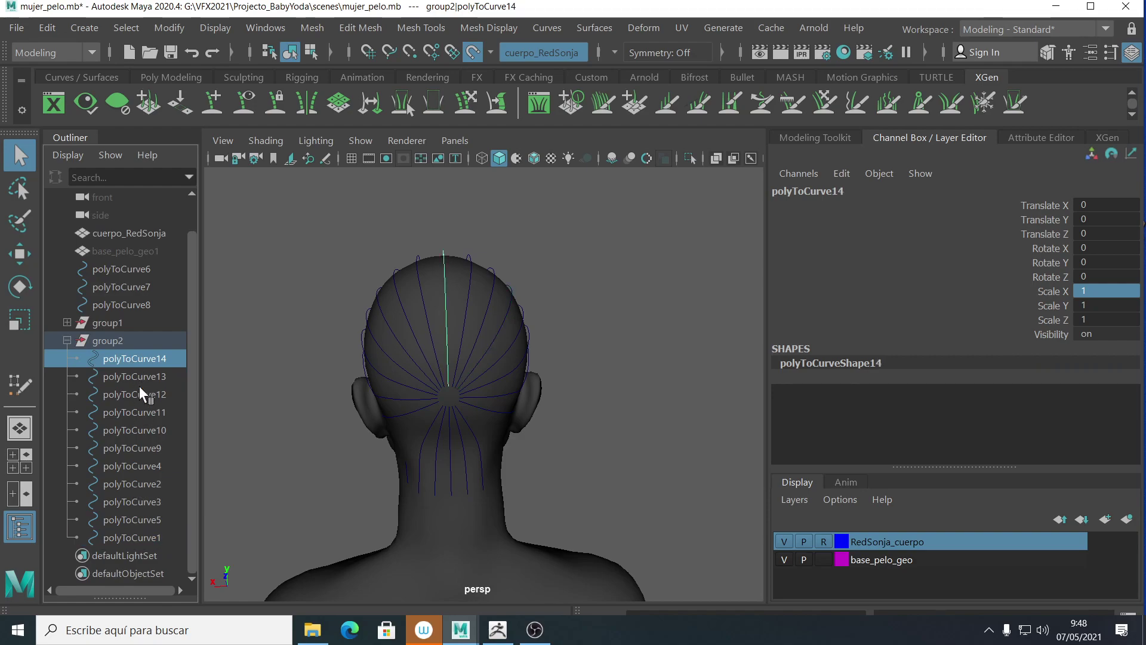
left_click(137, 533, "shift")
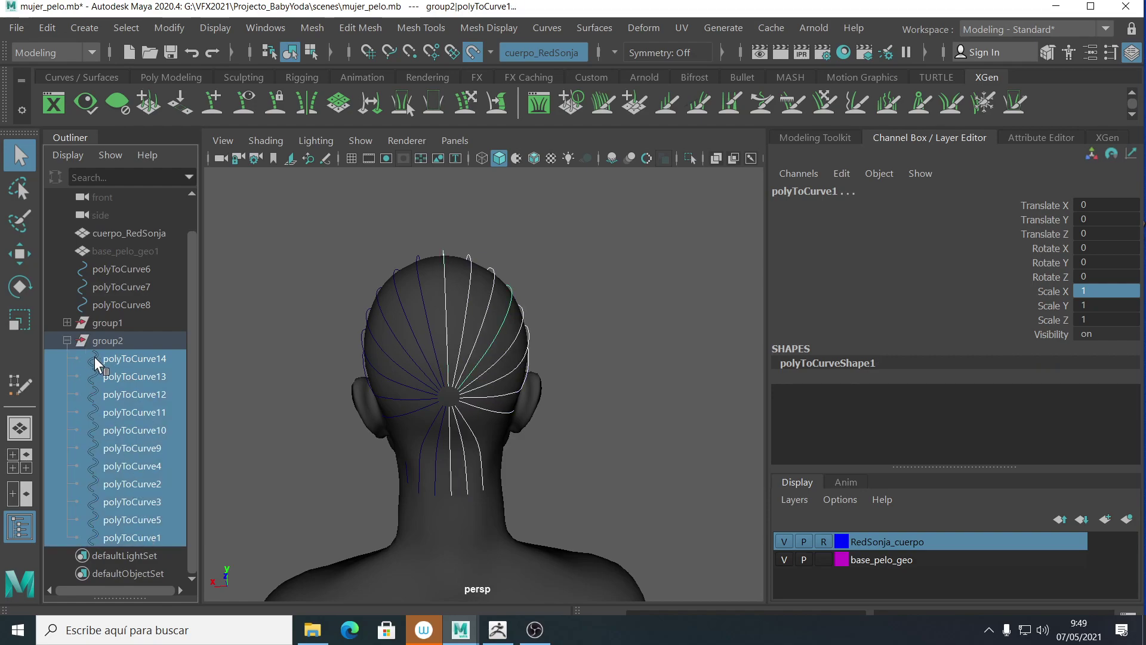
middle_click_drag(94, 357, 99, 324)
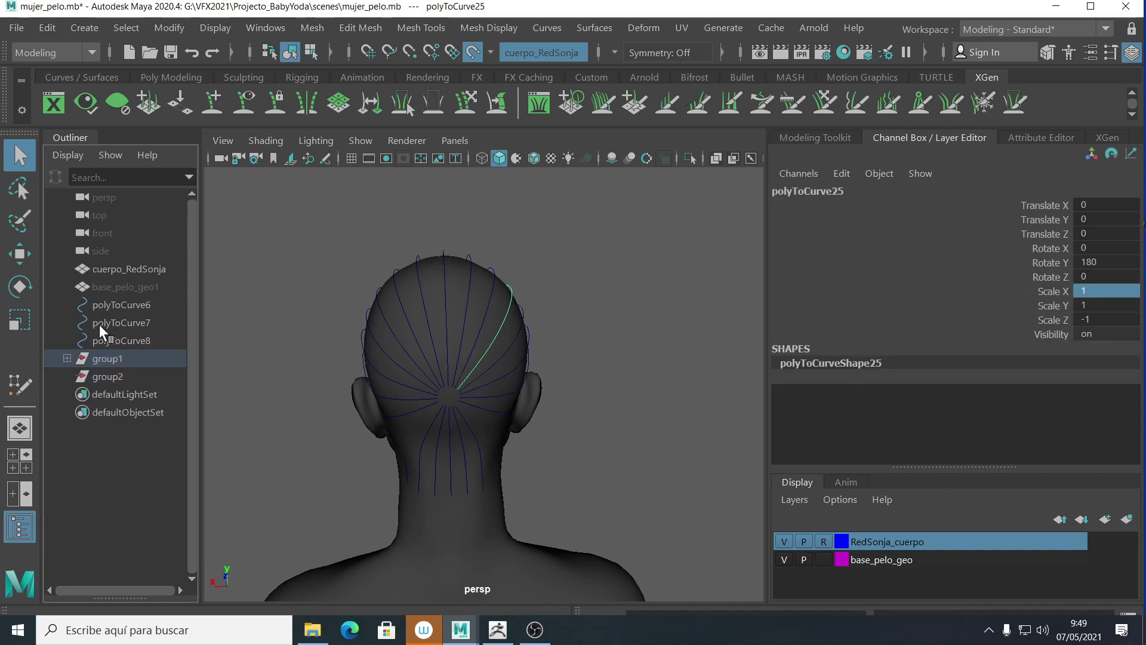
middle_click_drag(119, 378, 65, 355)
left_click(67, 359)
- Delete the short stray nape curves polyToCurve6, polyToCurve7 and polyToCurve8
left_click(106, 337)
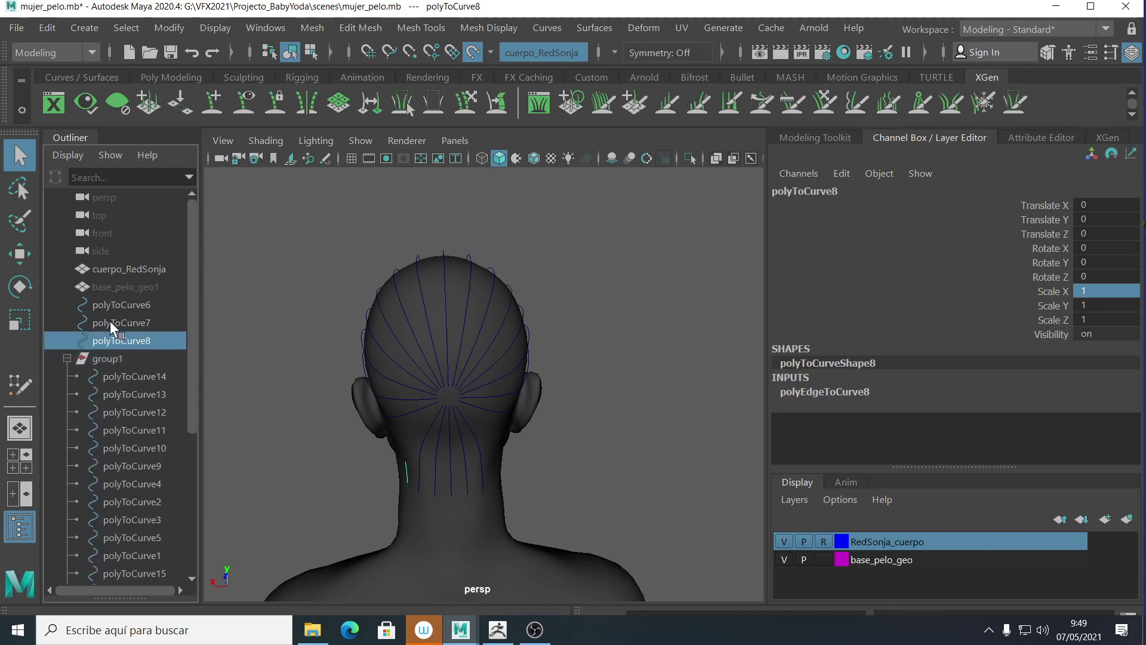
left_click(109, 321)
left_click(113, 308)
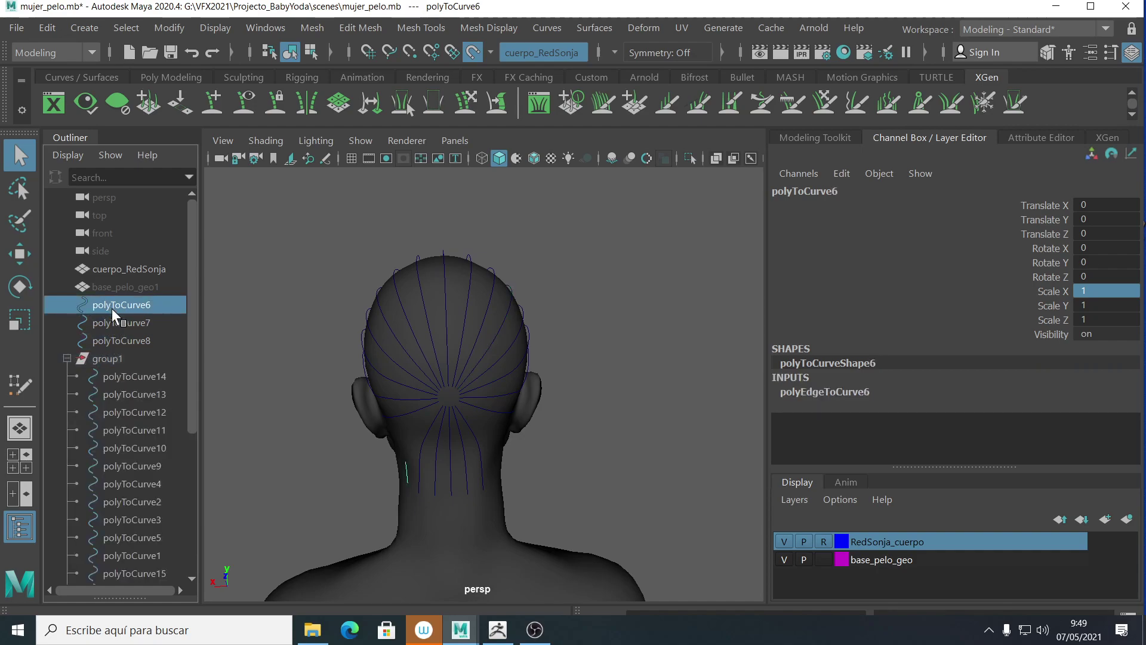
left_click(120, 338)
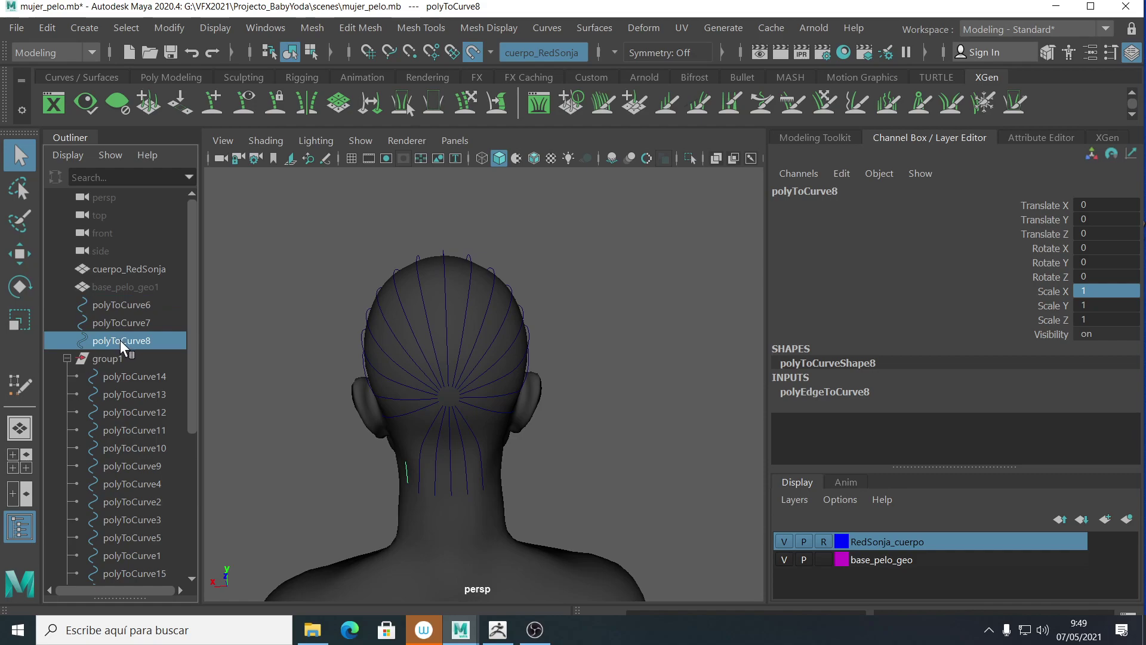
mouse_move(120, 335)
middle_mouse_down()
mouse_move(119, 357)
mouse_move(118, 304)
mouse_move(118, 323)
middle_mouse_up()
left_click(117, 321)
- Examine the guide curves from the side of the head and show the hair base mesh again
left_click_drag(488, 414, 632, 392, "alt")
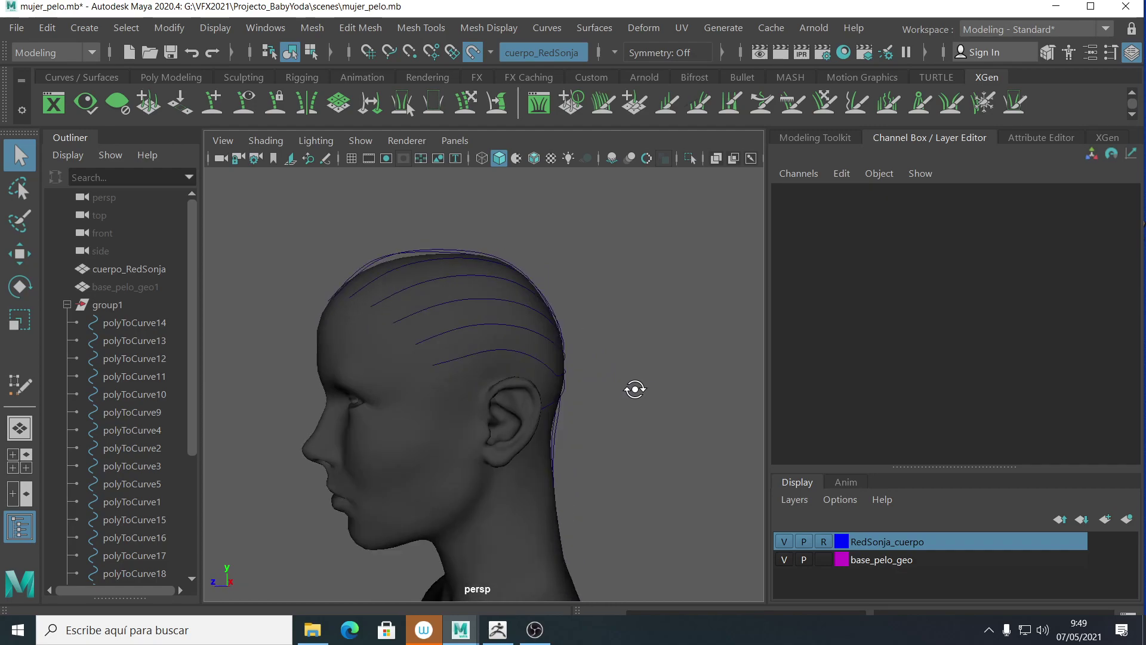
scroll(558, 353, "up", 2)
middle_click_drag(558, 353, 562, 378, "alt")
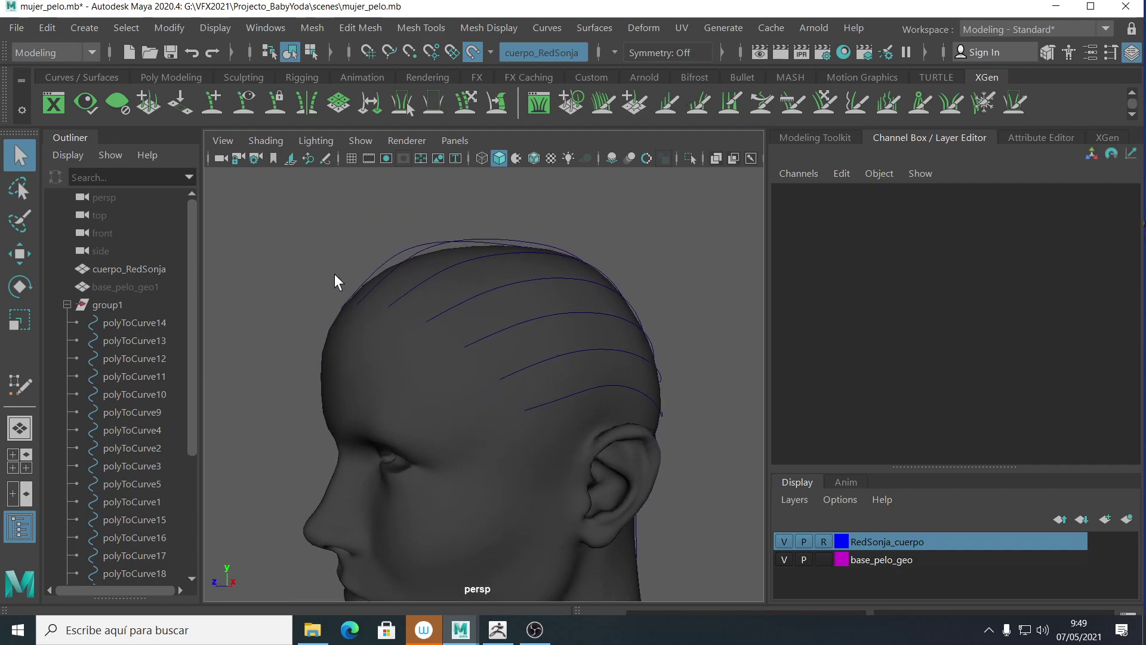
left_click(124, 287)
key("shift+h")
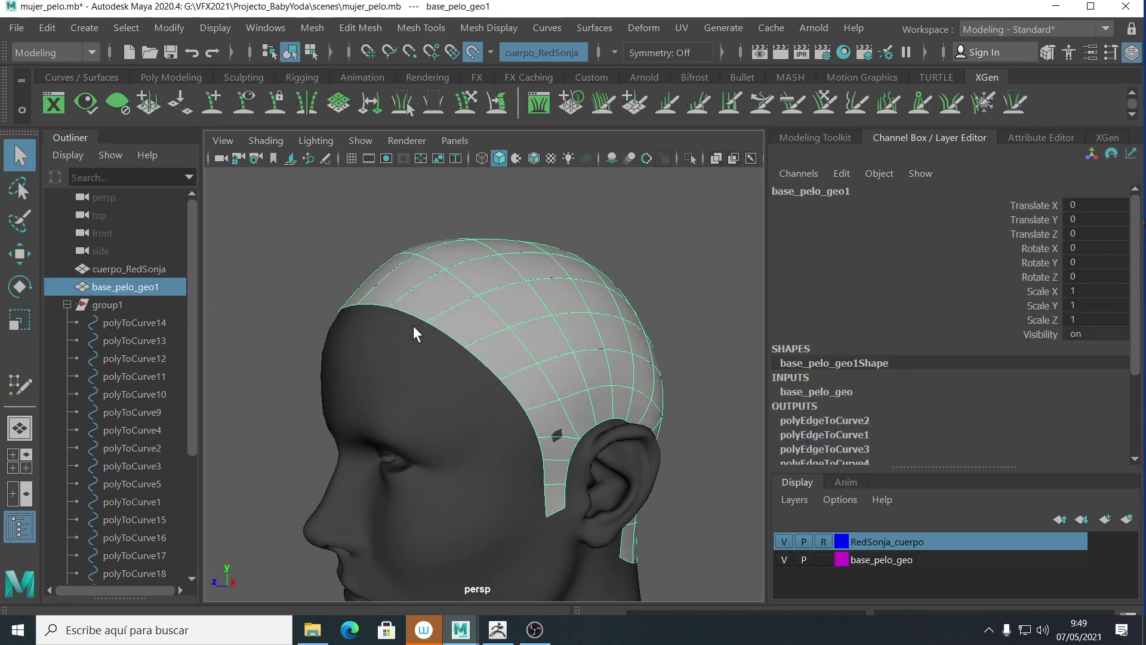
- Examine the front hairline of the base mesh up close, where the guide curves start along its edge lines
left_click_drag(485, 402, 447, 330, "alt")
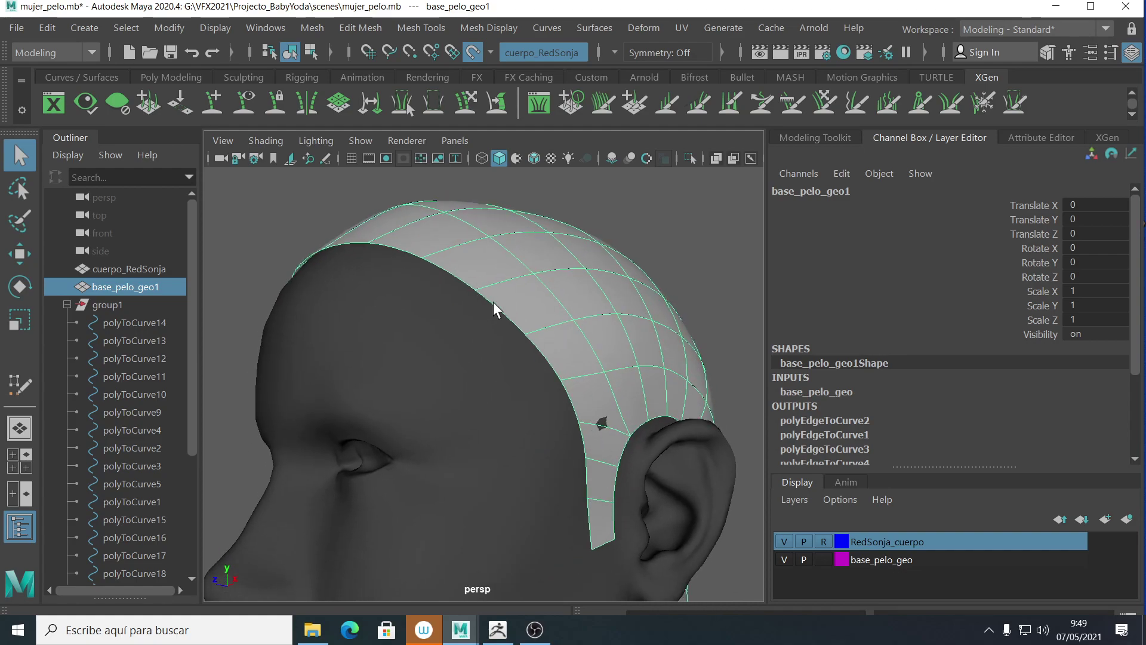
right_click_drag(415, 253, 447, 337, "alt")
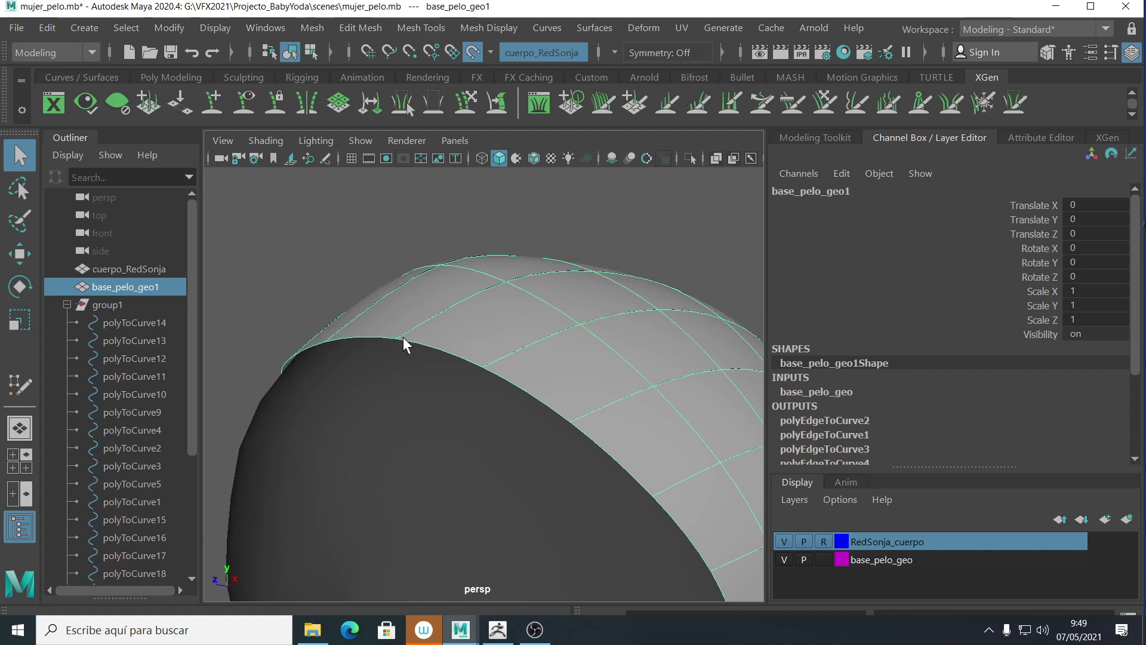
left_click_drag(410, 368, 412, 379, "alt")
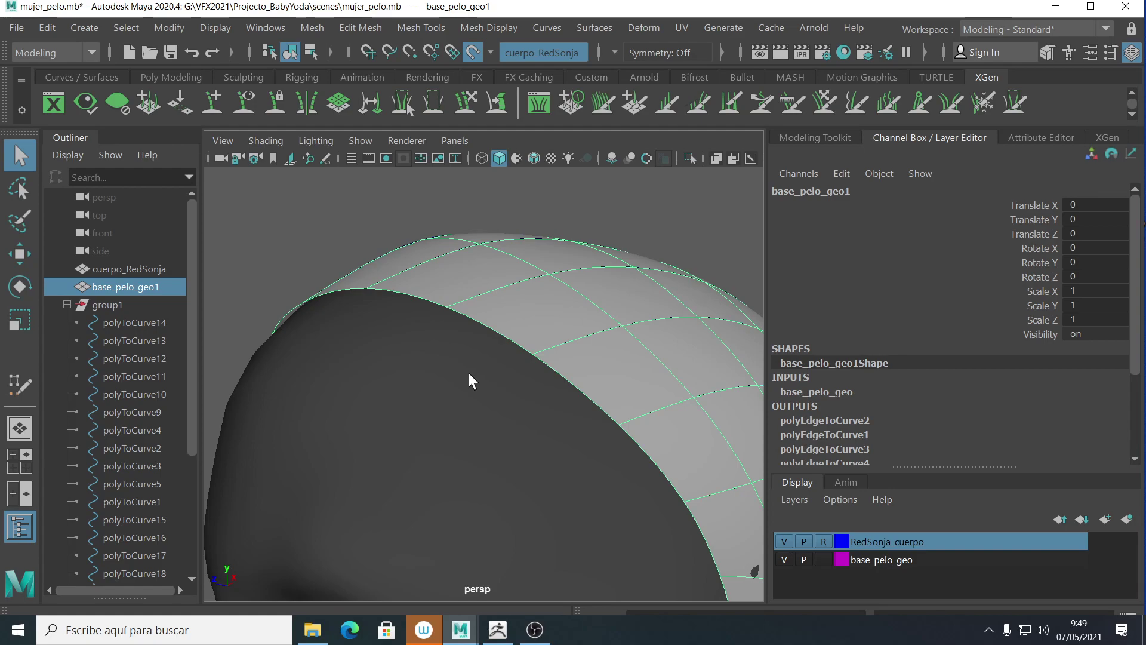
left_click_drag(256, 349, 385, 263, "alt")
right_click_drag(384, 263, 454, 321, "alt")
left_click_drag(454, 320, 396, 216, "alt")
right_click_drag(448, 245, 556, 392, "alt")
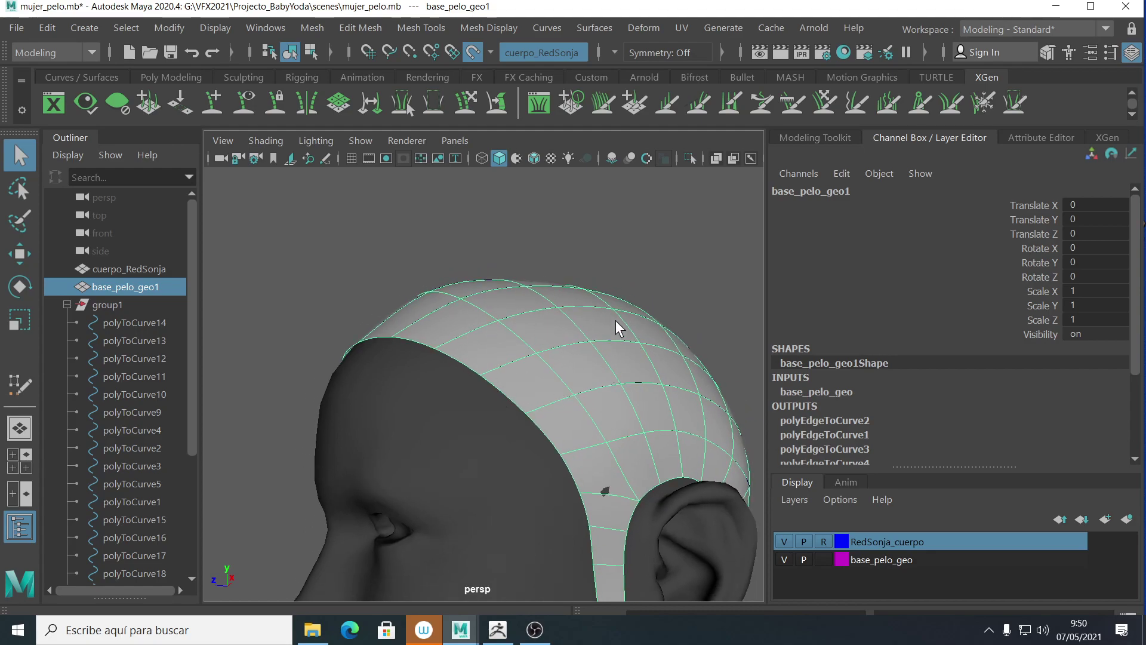
- Hide the base_pelo_geo1 mesh and select all guide curves in group1, from polyToCurve14 through polyToCurve25
left_click_drag(616, 245, 591, 334, "alt")
middle_click_drag(591, 334, 319, 224, "alt")
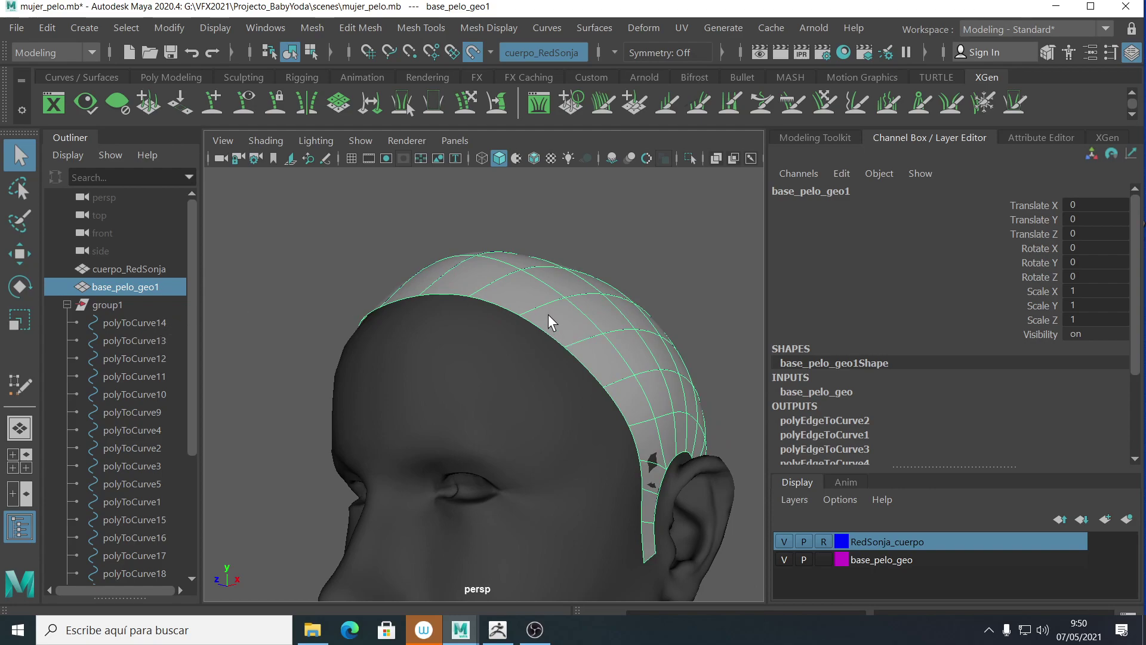
key("ctrl+h")
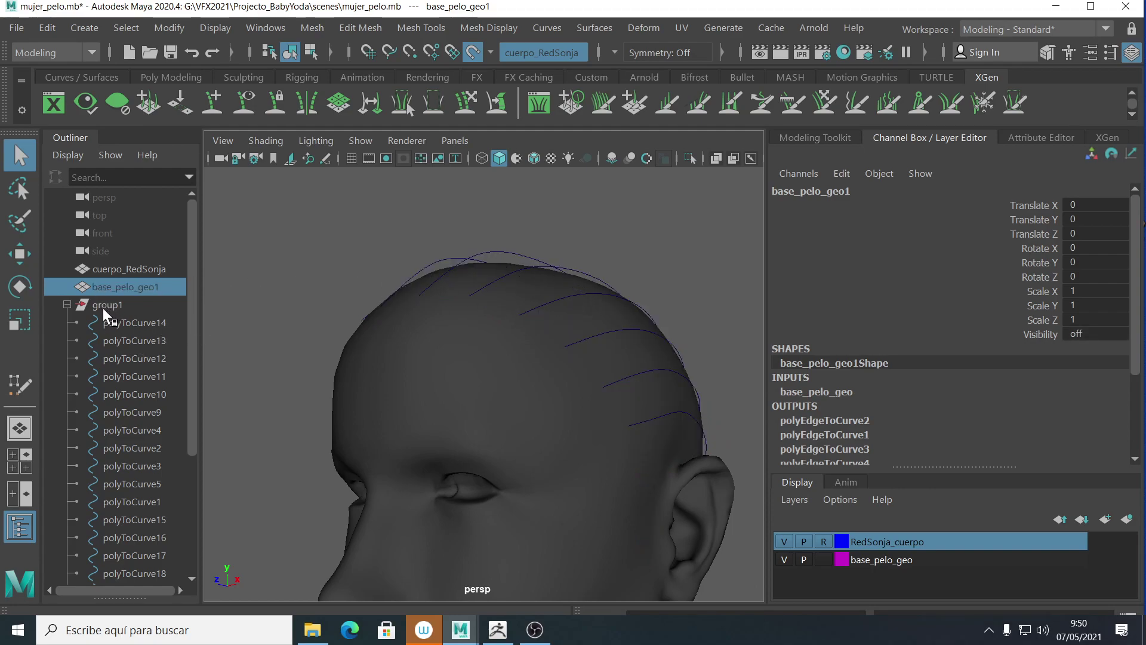
left_click(119, 324)
left_click_drag(191, 333, 192, 425)
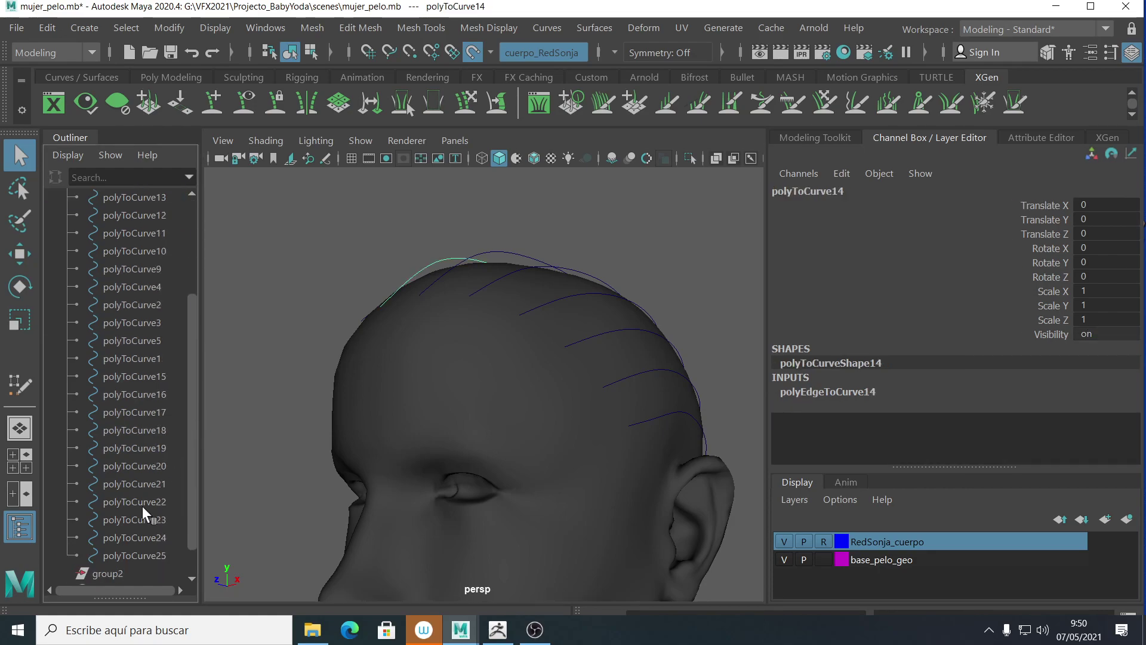
left_click(139, 553, "shift")
left_click_drag(550, 358, 373, 370, "alt")
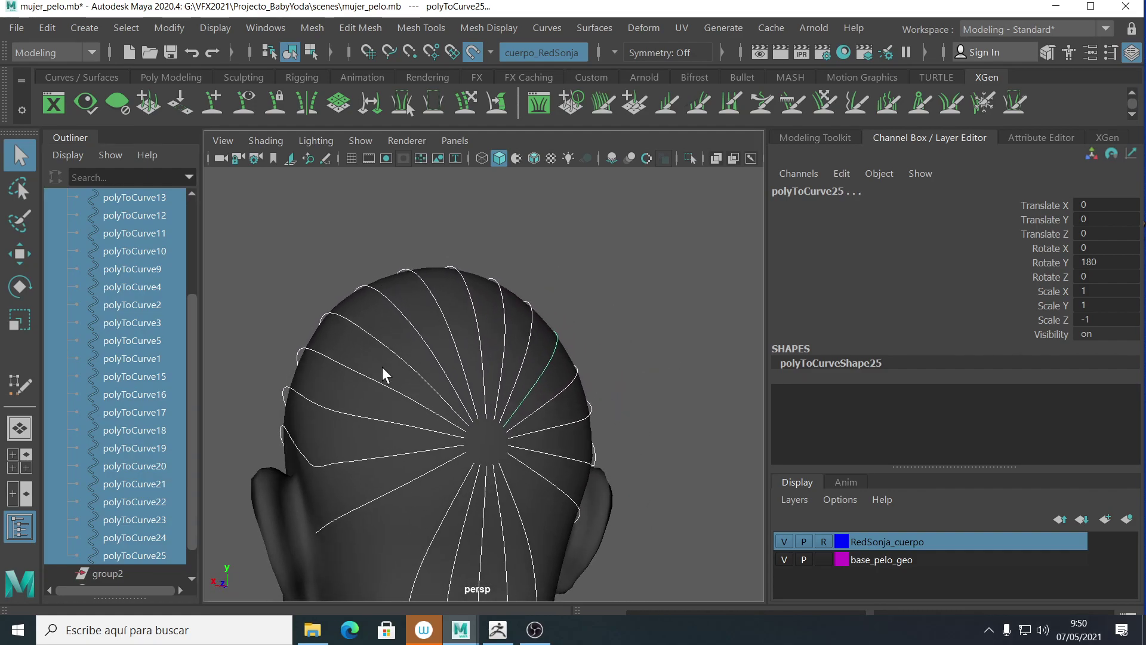
- Clear the selection and examine the guide curves around the front hairline, crown and nape of the head
left_click(561, 251)
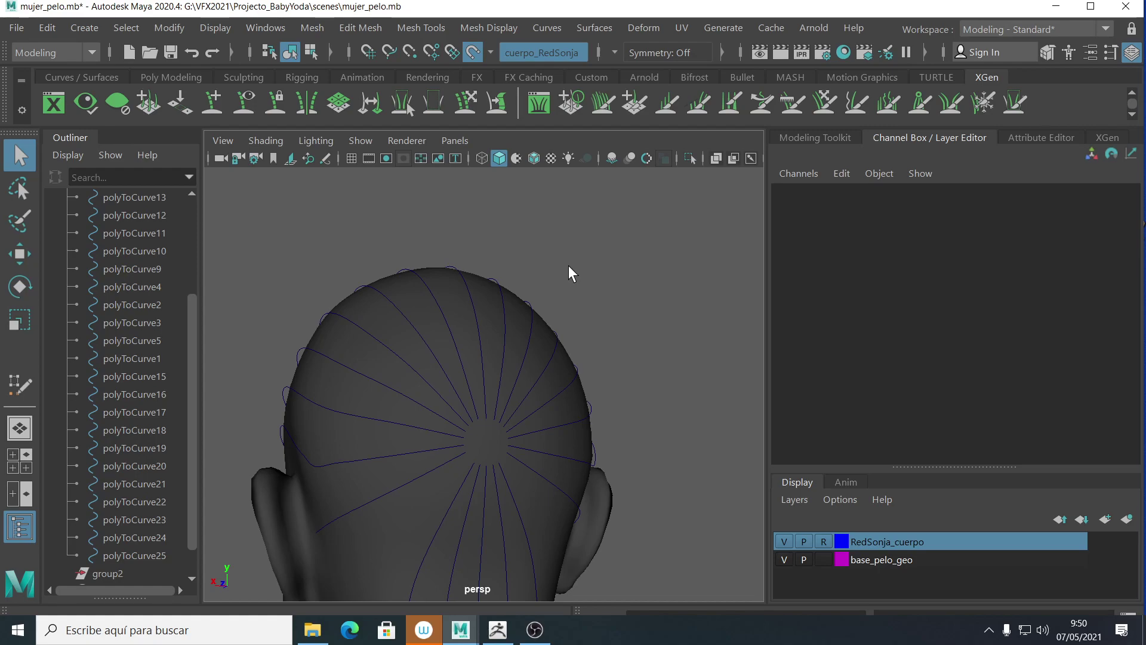
left_click_drag(292, 400, 406, 375, "alt")
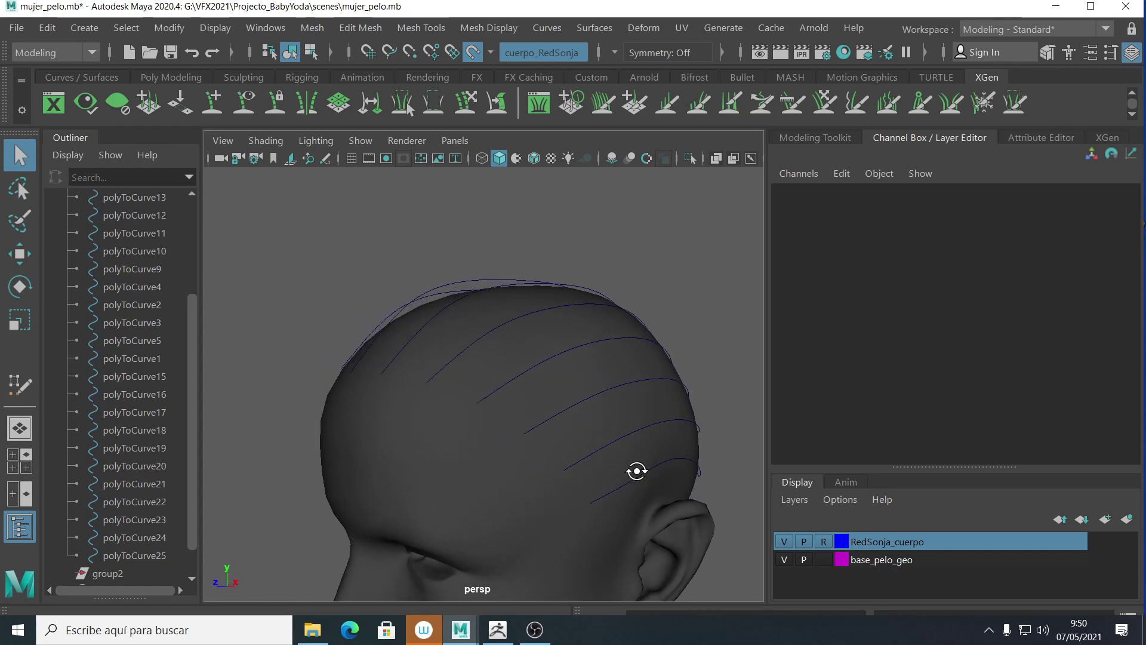
left_click_drag(637, 471, 610, 456, "alt")
left_click_drag(416, 317, 537, 411, "alt")
middle_click_drag(537, 411, 540, 358, "alt")
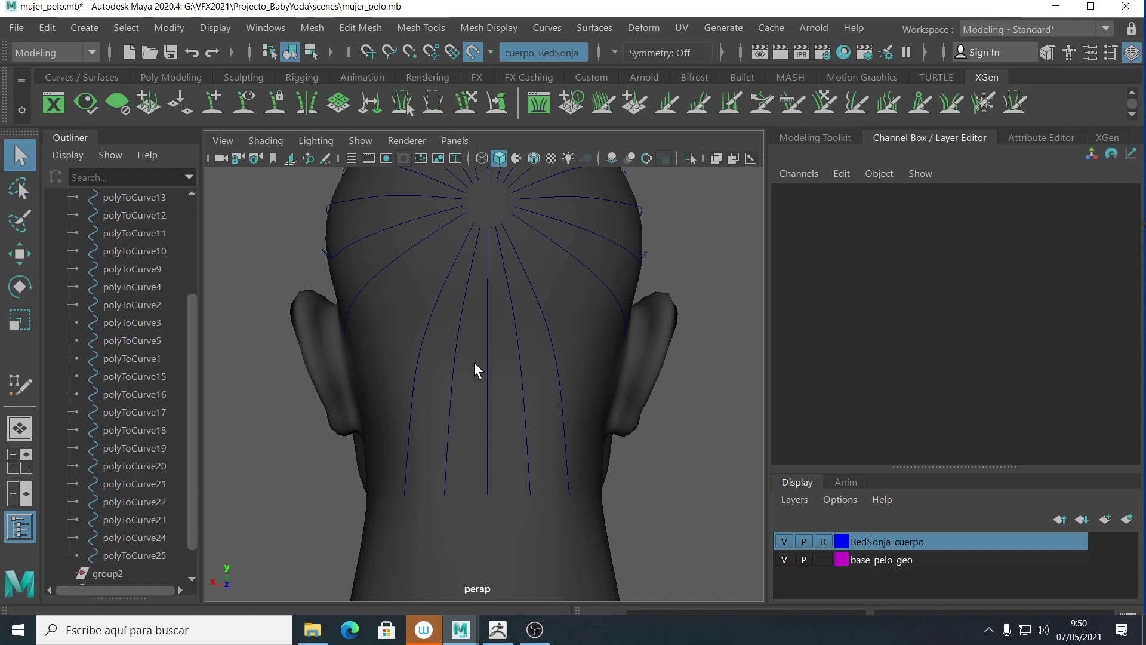
left_click_drag(497, 489, 500, 420, "alt")
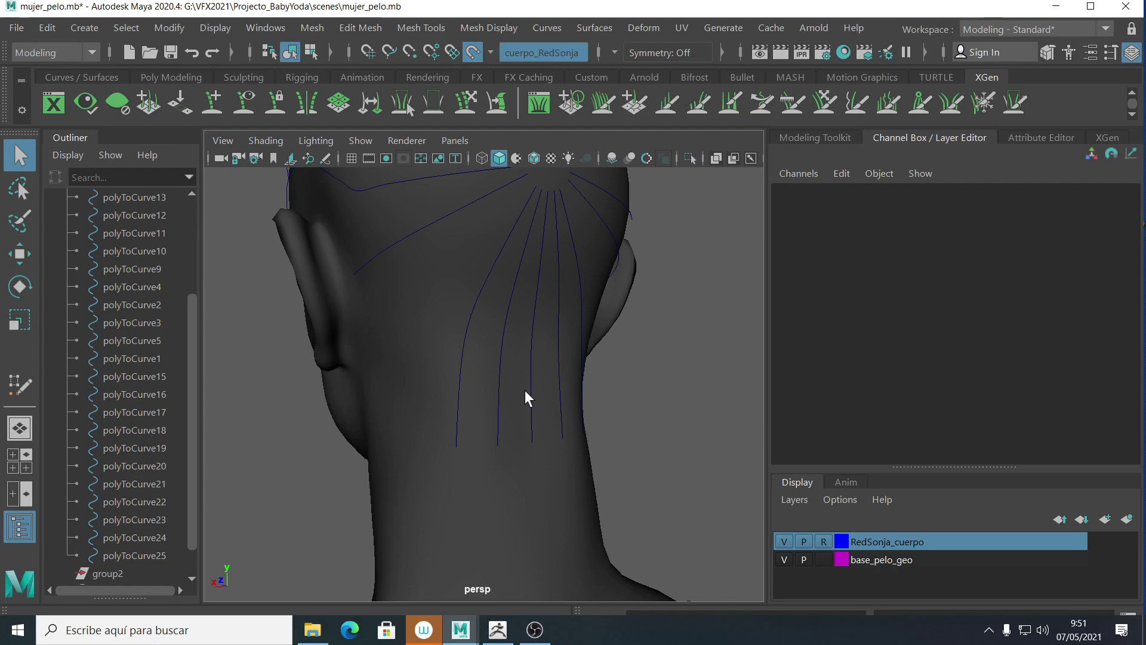
left_click_drag(519, 366, 396, 382, "alt")
- Select the full range of guide curves inside group1 again, polyToCurve14 through polyToCurve25
left_click_drag(192, 345, 198, 368)
left_click(135, 237)
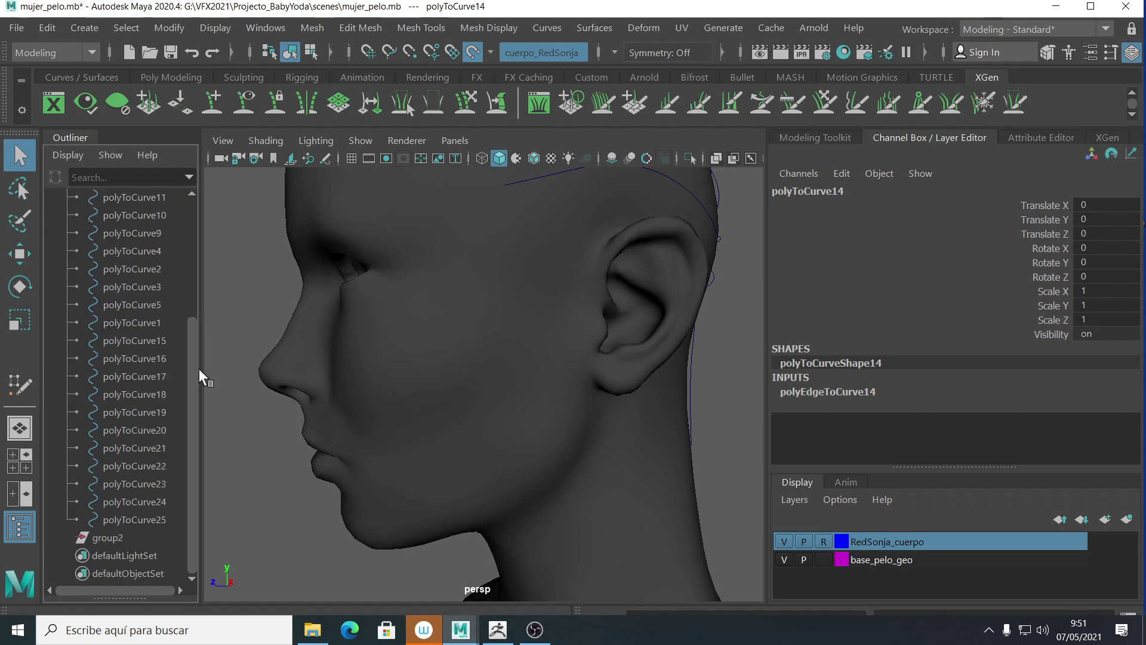
left_click(135, 520)
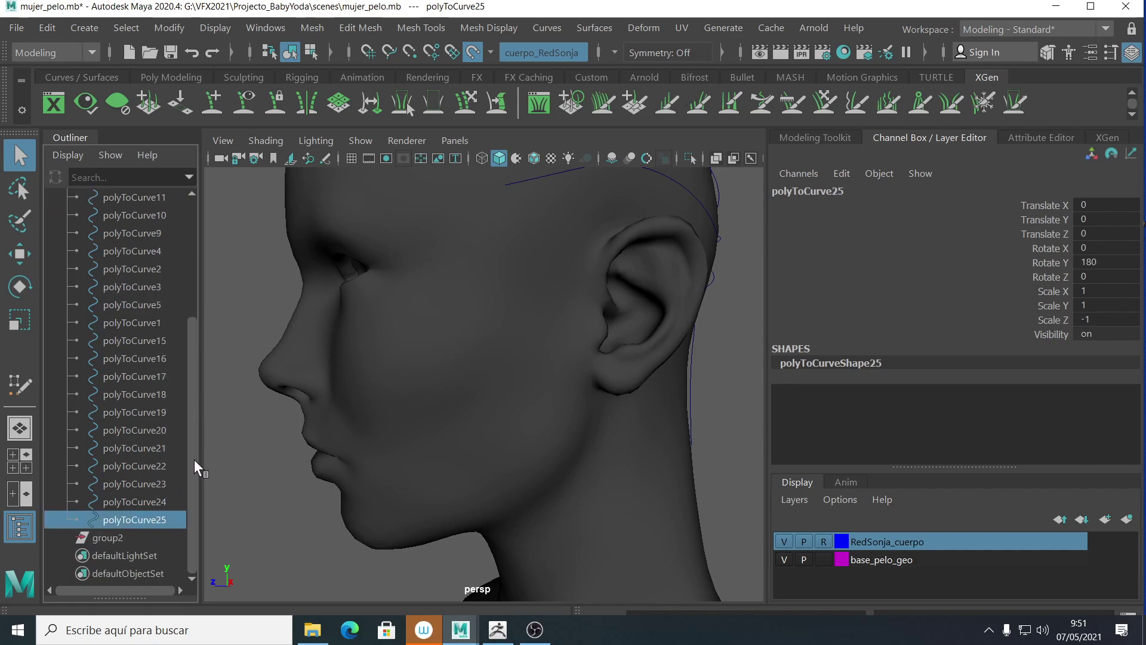
left_click_drag(191, 347, 191, 244)
left_click(123, 305)
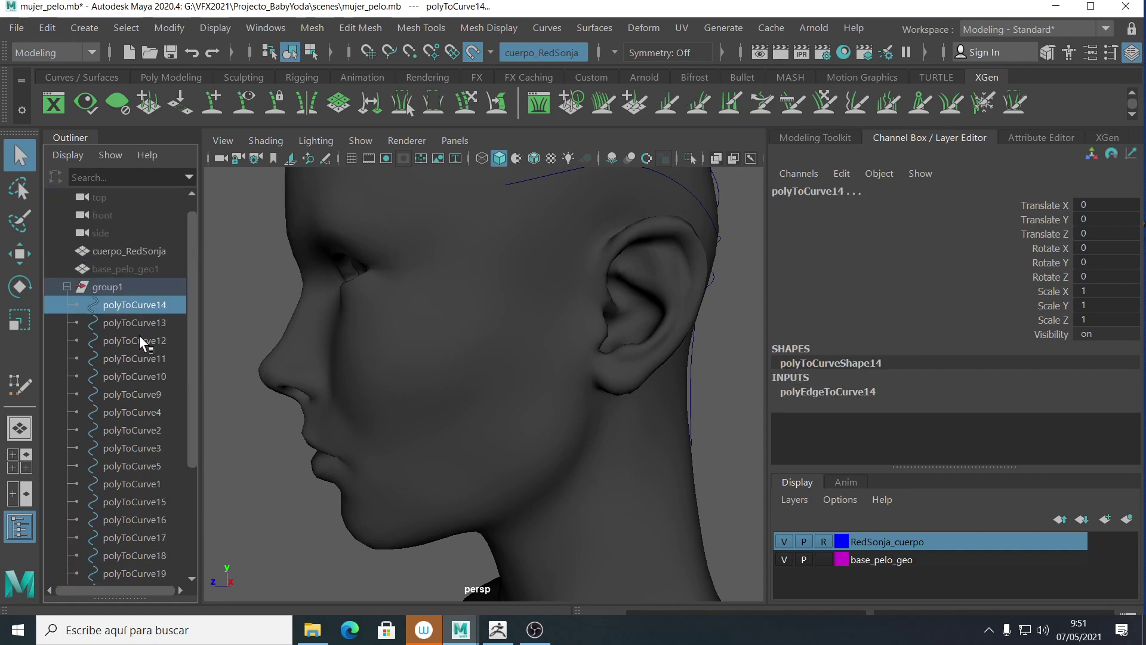
left_click_drag(192, 325, 196, 463)
left_click(131, 324)
left_click(133, 304)
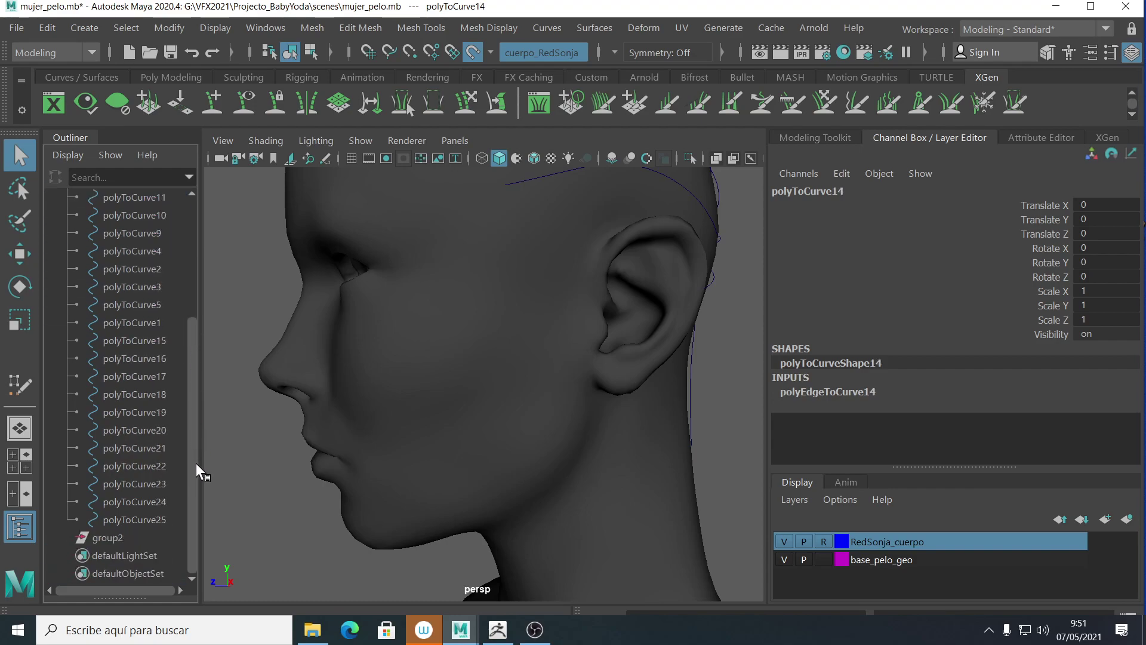
left_click(142, 517, "shift")
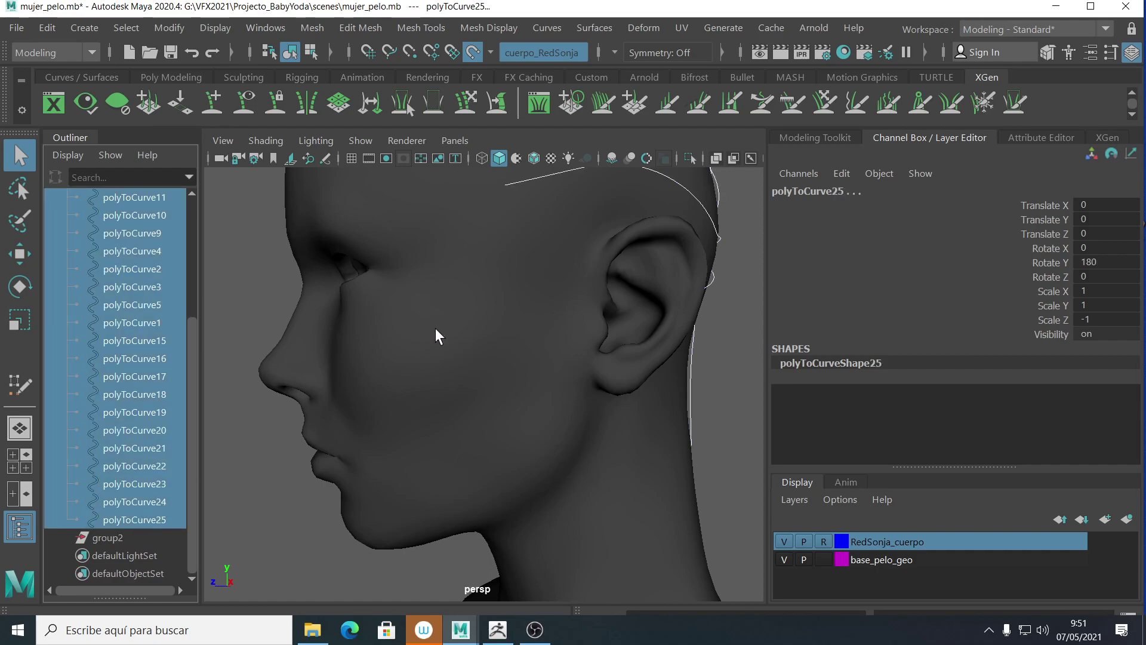
- Select the first CV of every guide curve and check at which end each curve starts around the head
scroll(512, 356, "down", 8)
left_click_drag(424, 363, 376, 358, "alt")
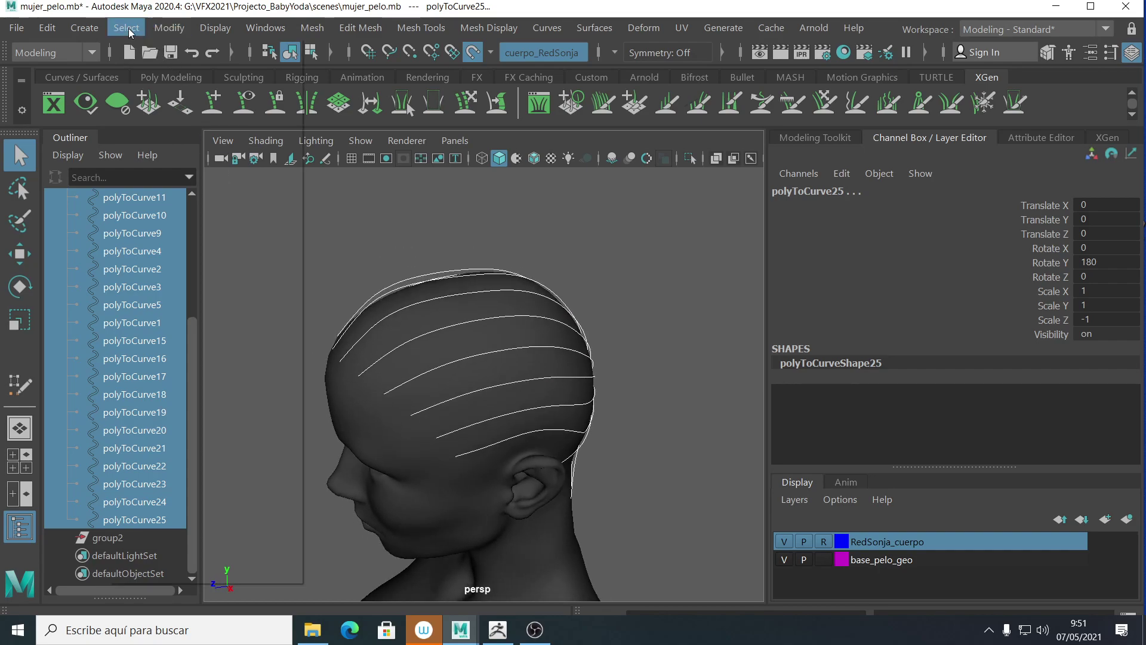
left_click(126, 28)
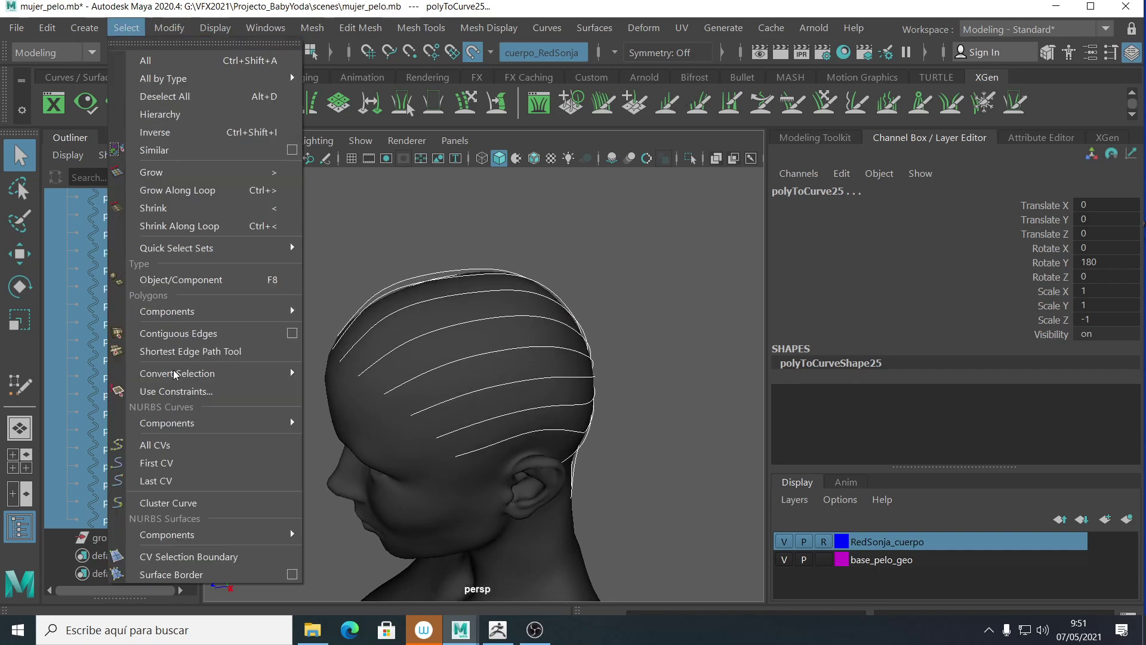
left_click(175, 464)
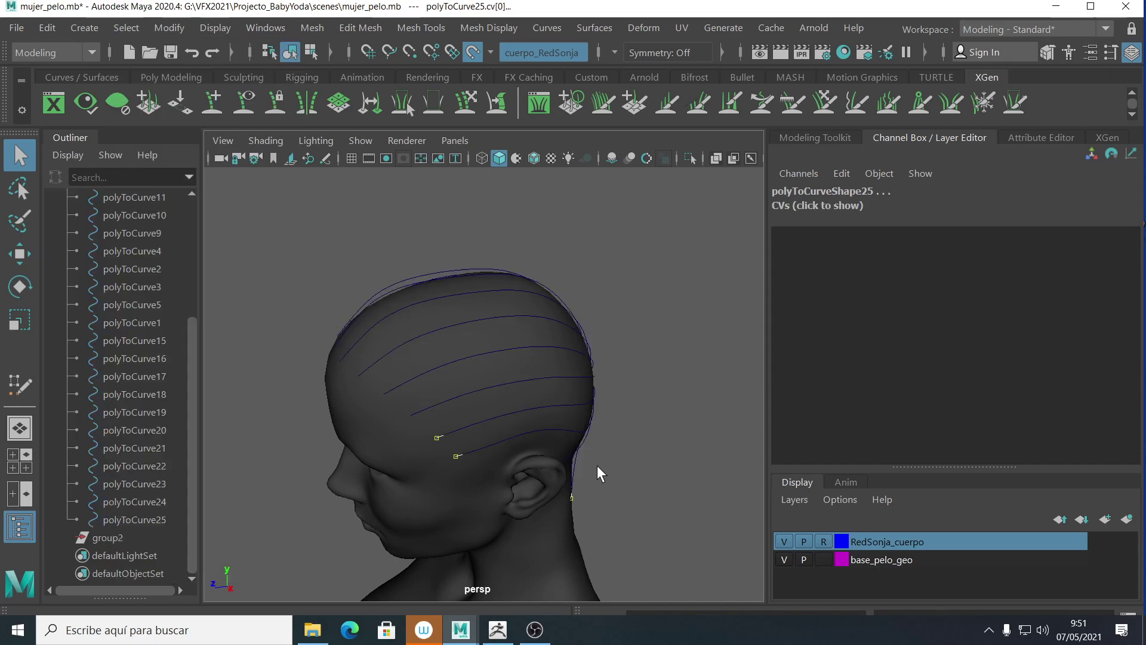
left_click_drag(597, 465, 420, 470, "alt")
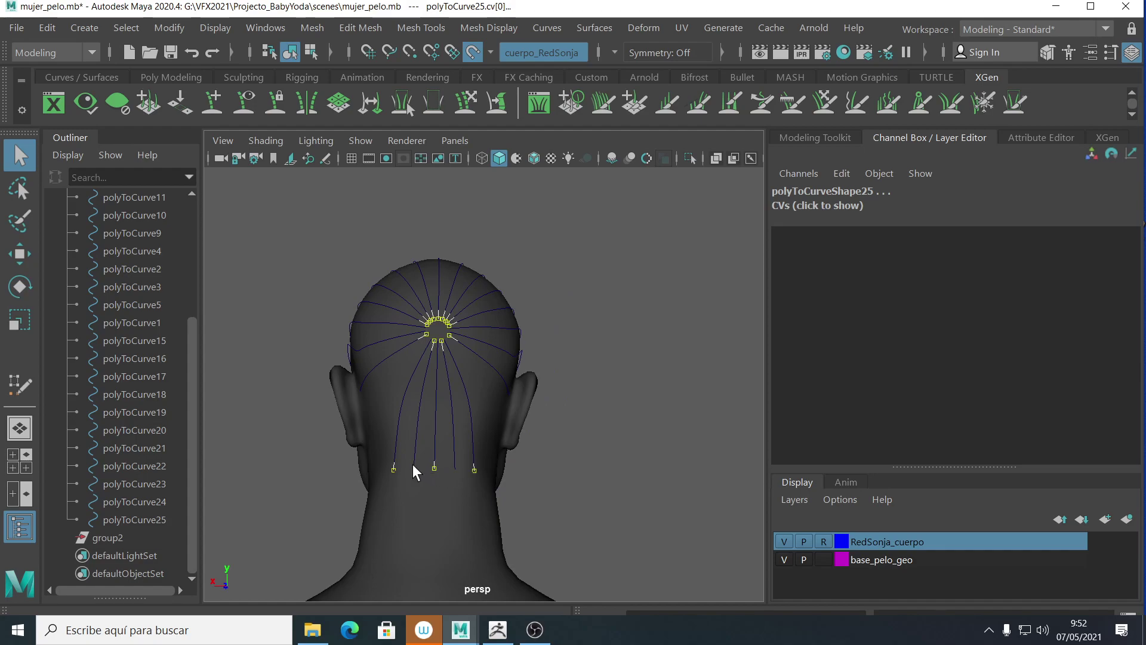
left_click_drag(399, 444, 462, 492, "alt")
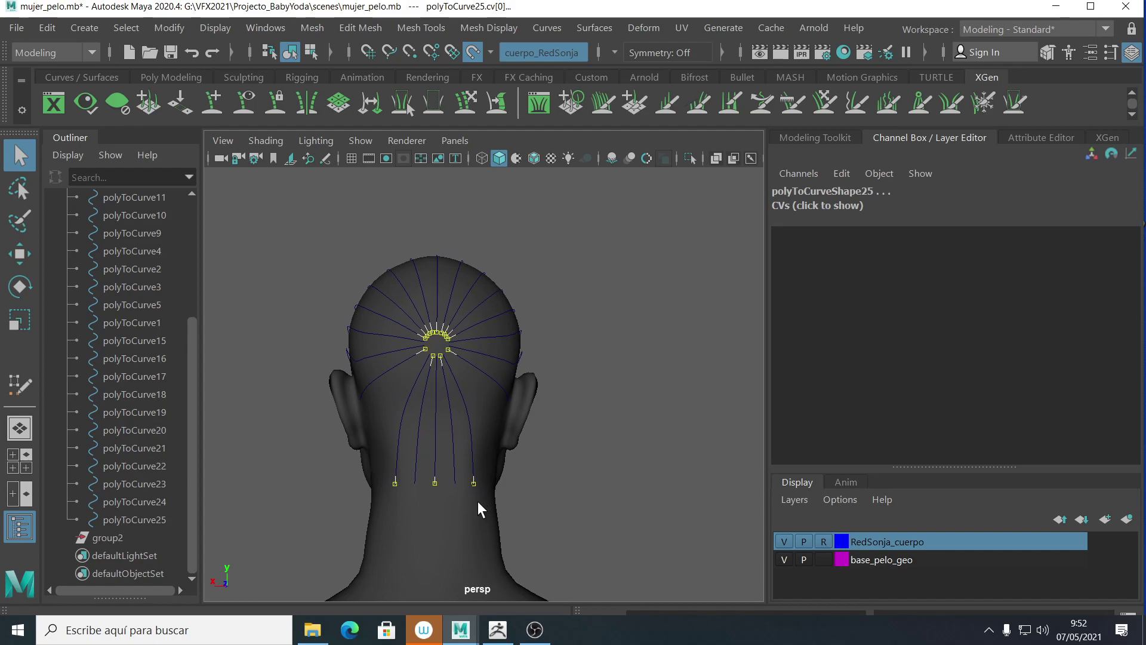
- Reverse the direction of the two nape curves polyToCurve10 and polyToCurve19
left_click(417, 467)
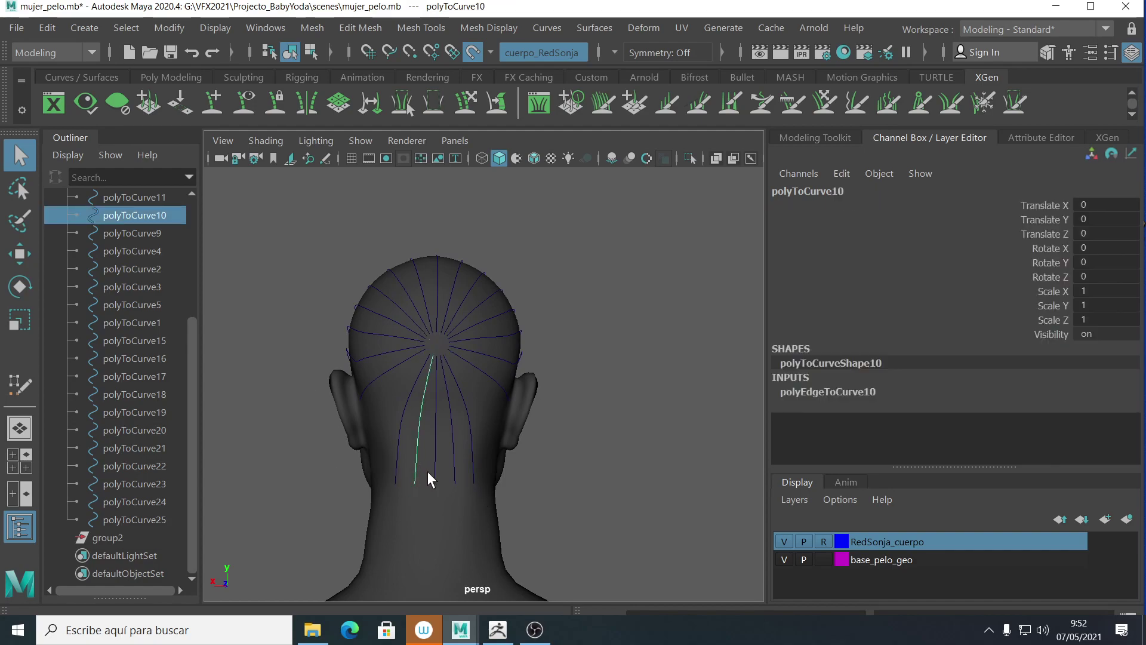
left_click(456, 467, "shift")
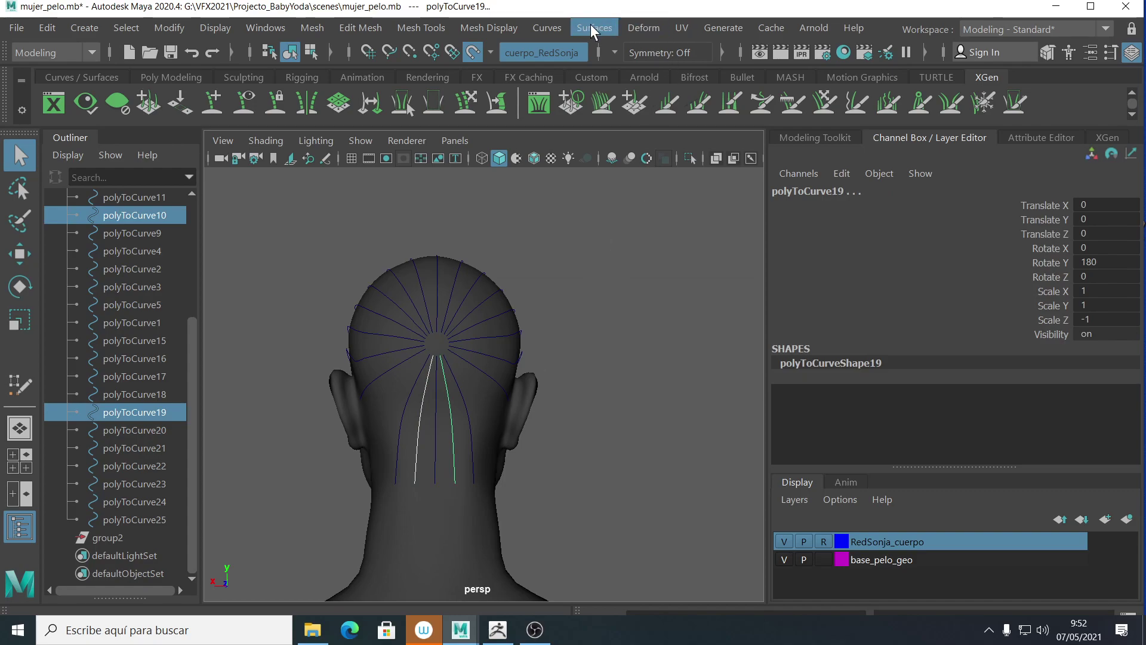
left_click(548, 28)
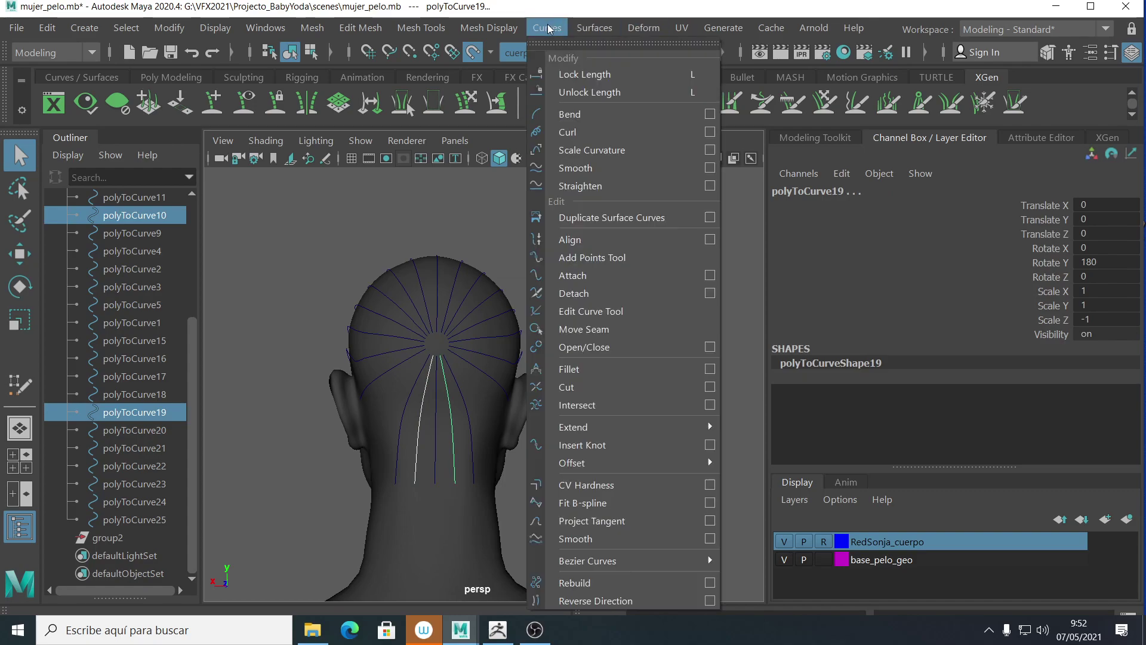
left_click(595, 602)
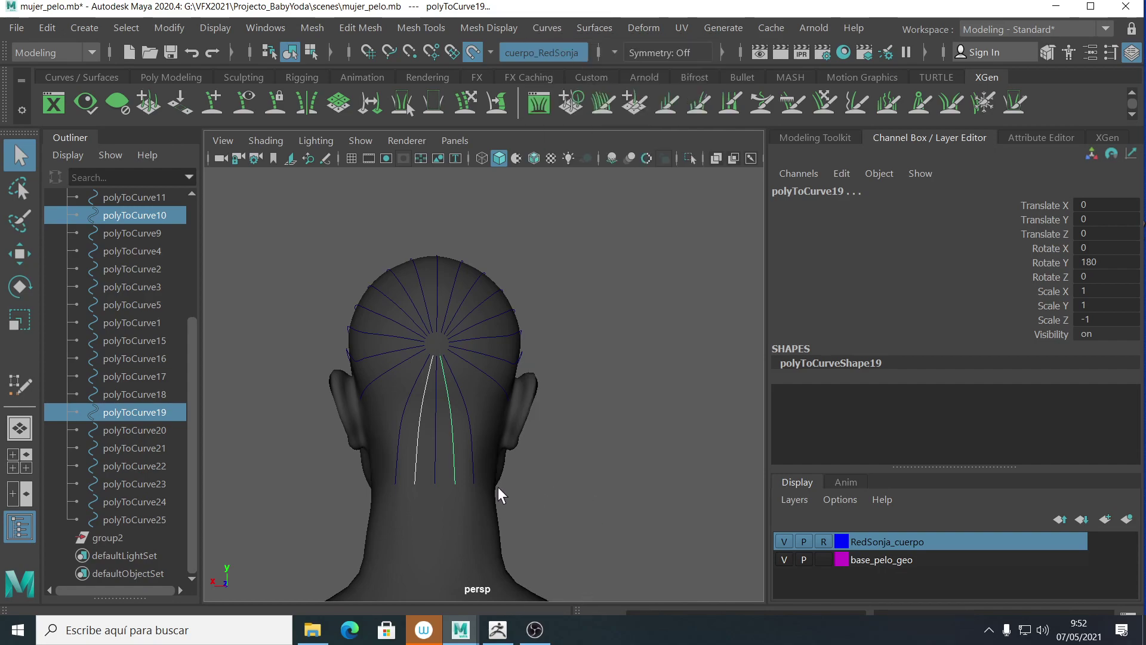
- Select the five nape curves and show their first CVs to check that they start at the neck
left_click(396, 453)
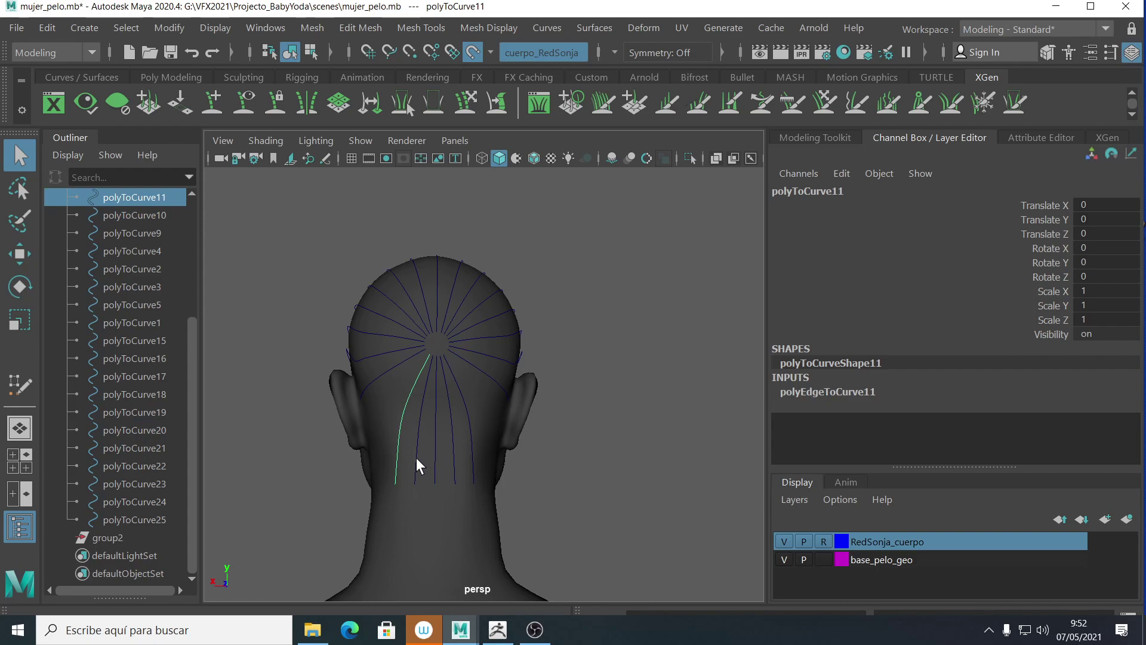
left_click(417, 457, "shift")
left_click(445, 460, "shift")
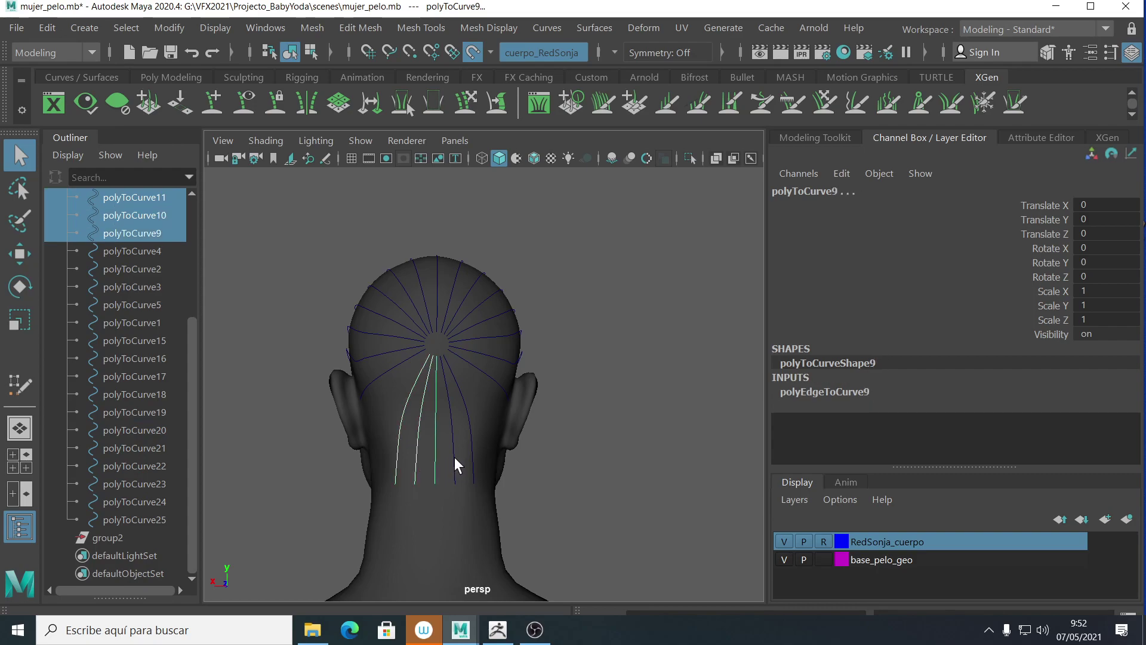
left_click(454, 456, "shift")
left_click(472, 456, "shift")
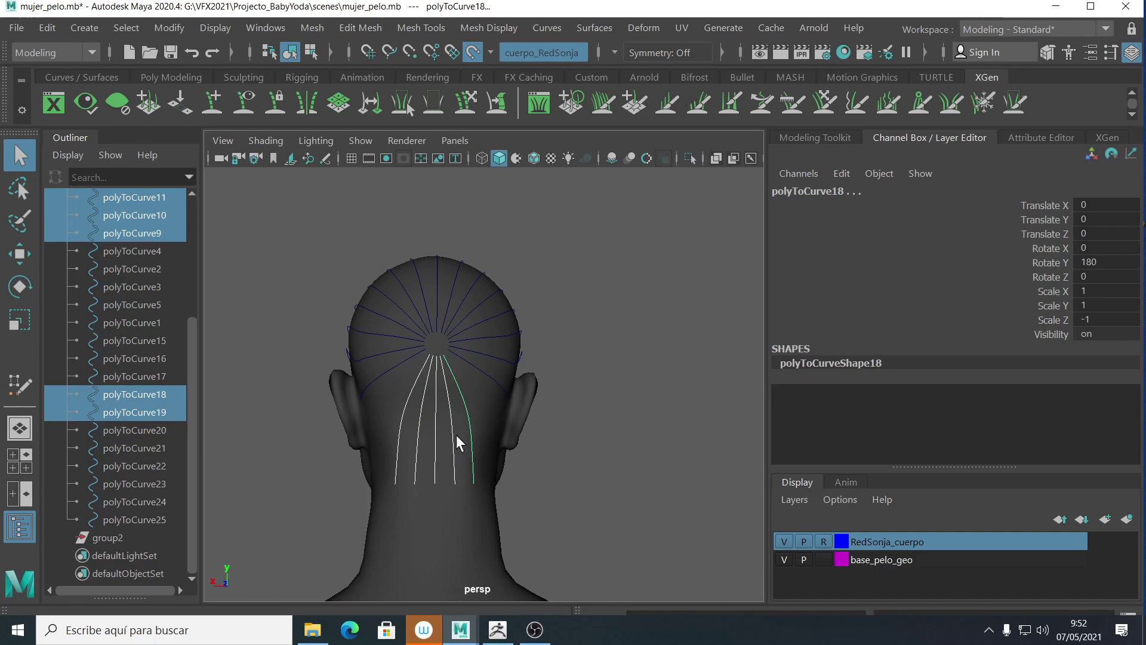
left_click(121, 29)
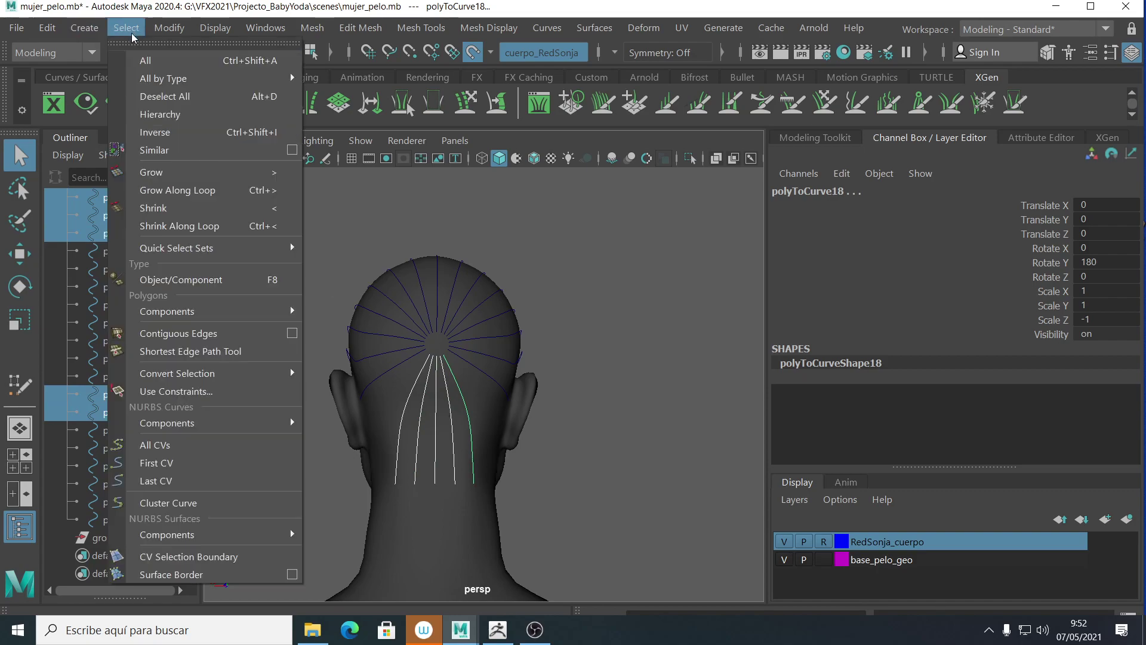
left_click(179, 460)
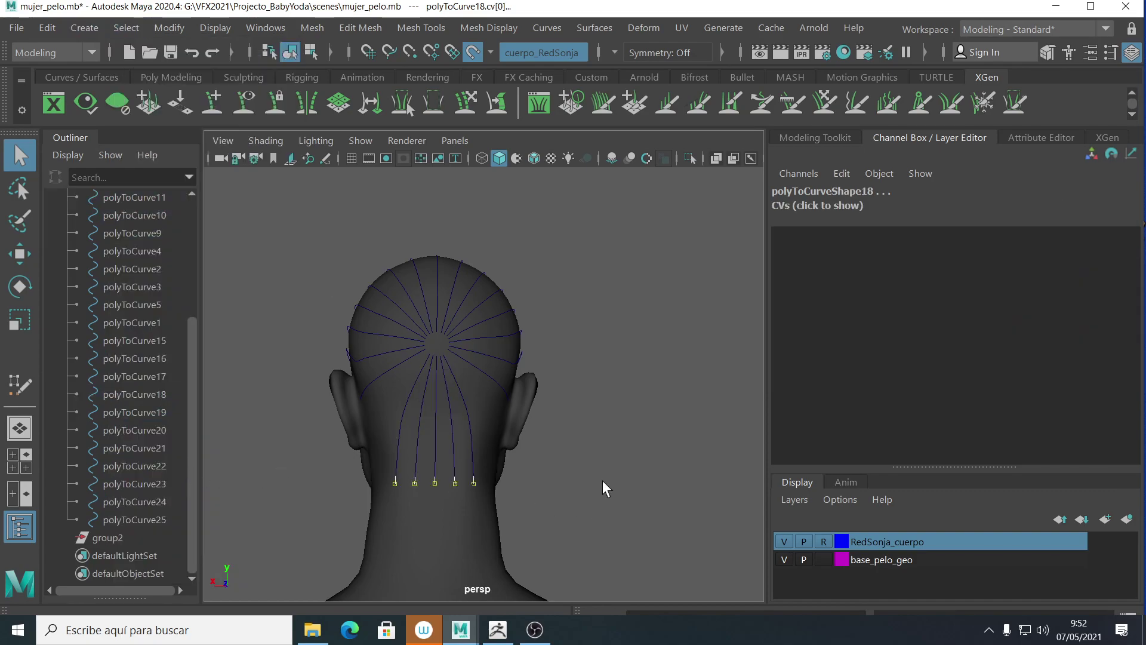
- Select the first CVs of all group1 curves once more and inspect the start points at the nape, crown and hairline
left_click_drag(545, 366, 638, 439, "alt")
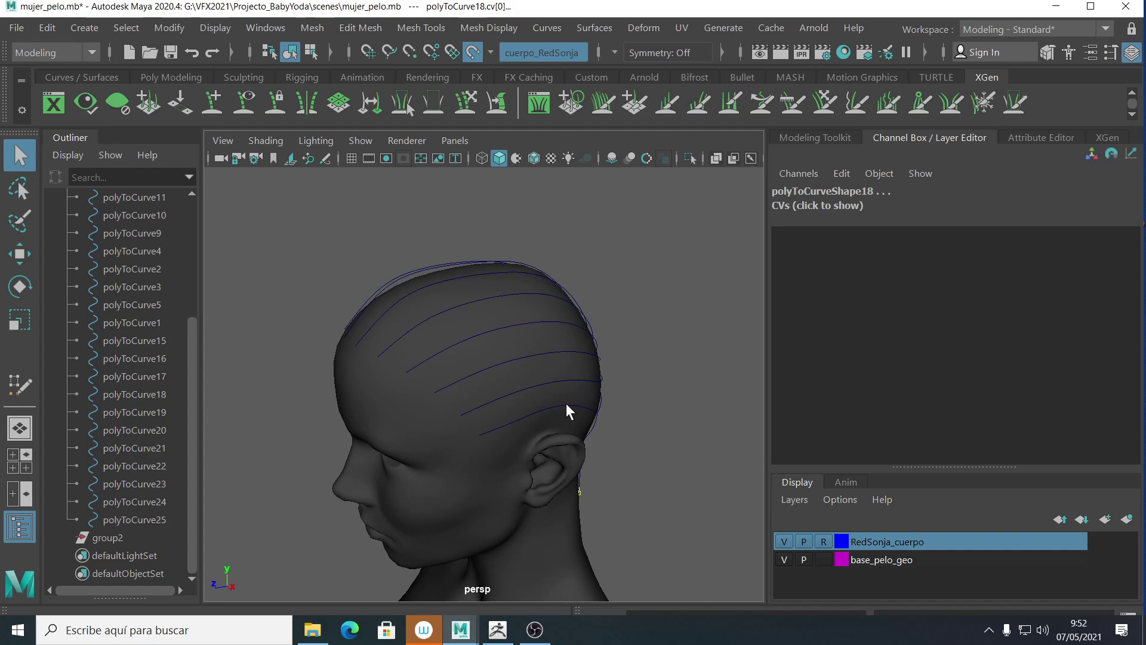
left_click_drag(621, 408, 615, 387, "alt")
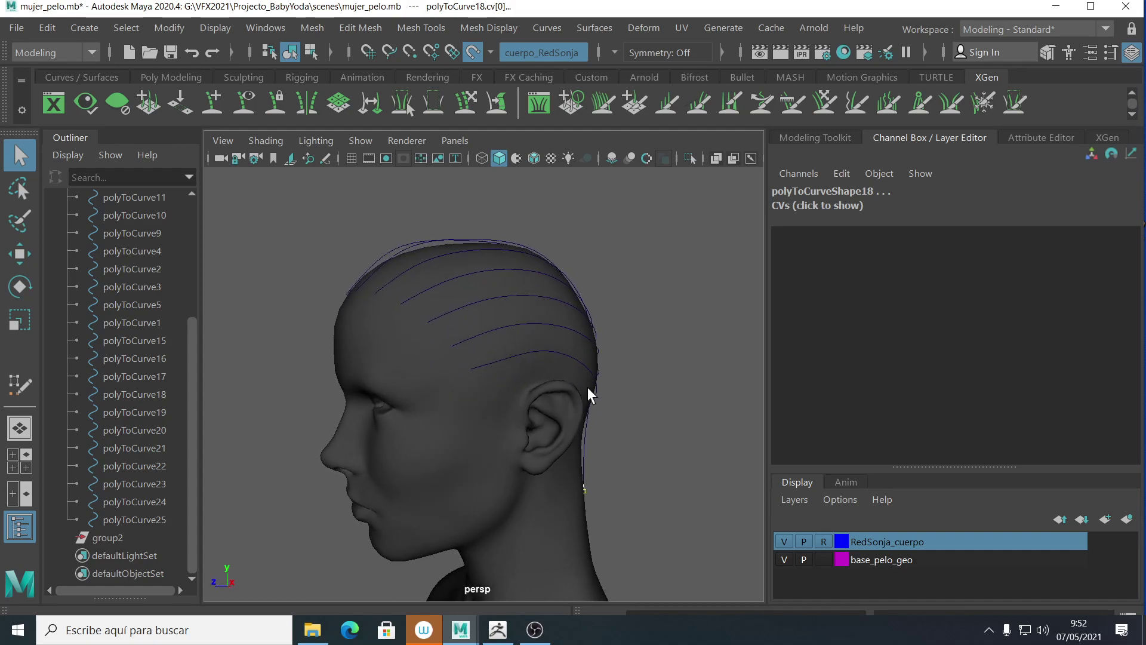
left_click_drag(196, 383, 167, 461)
left_click(127, 268)
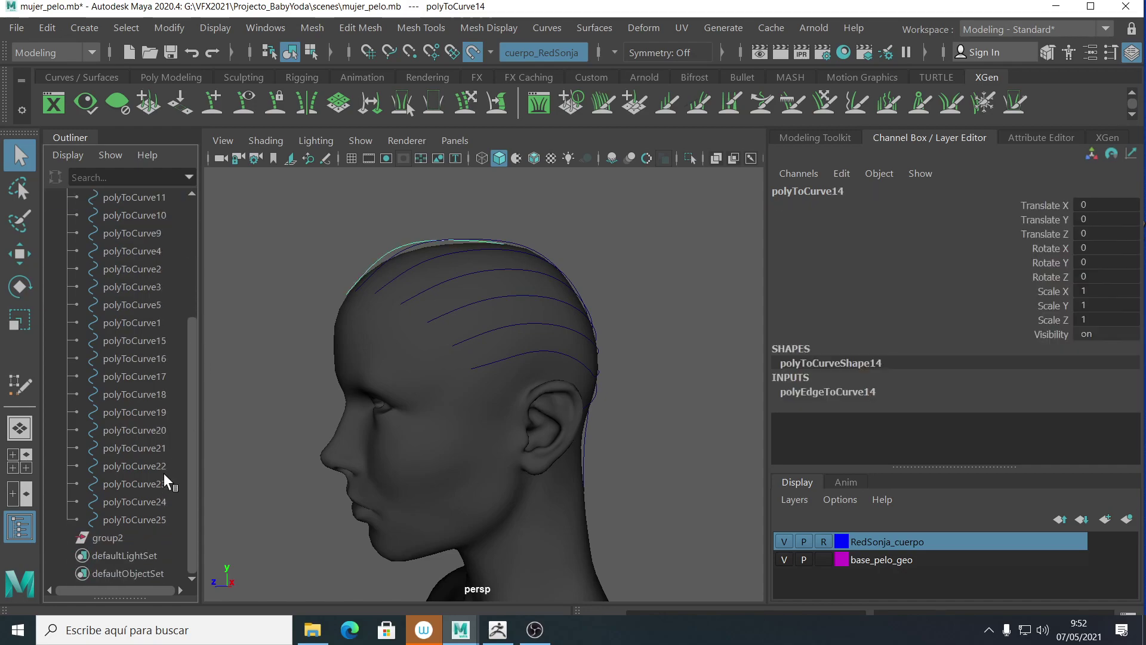
left_click(141, 517, "shift")
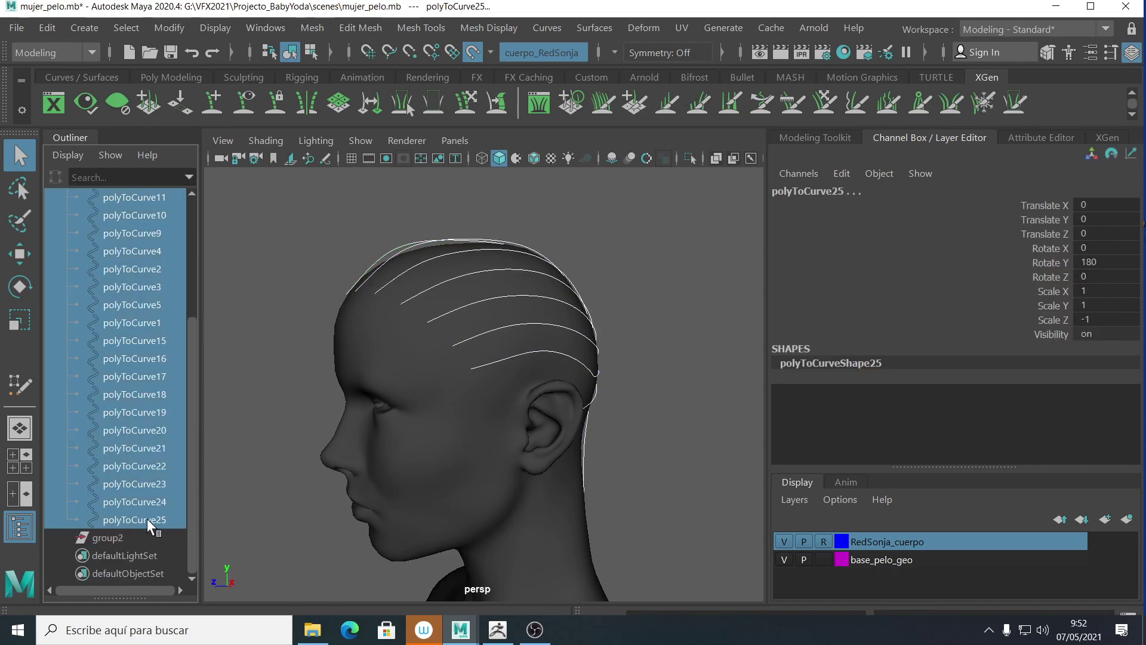
left_click(126, 28)
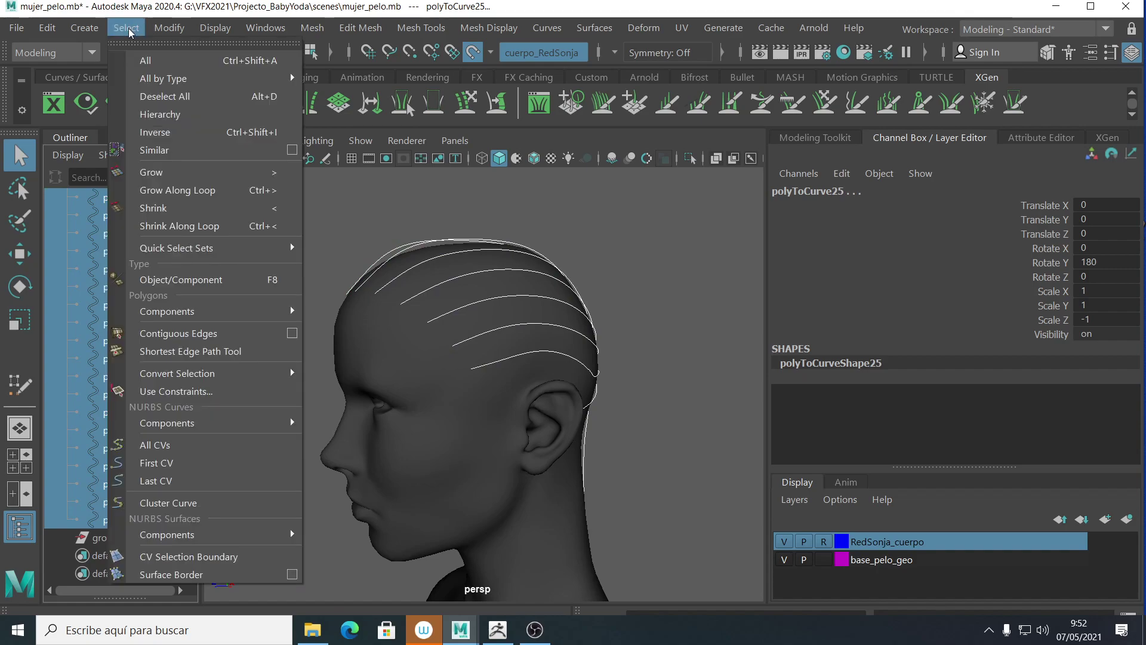
left_click(177, 461)
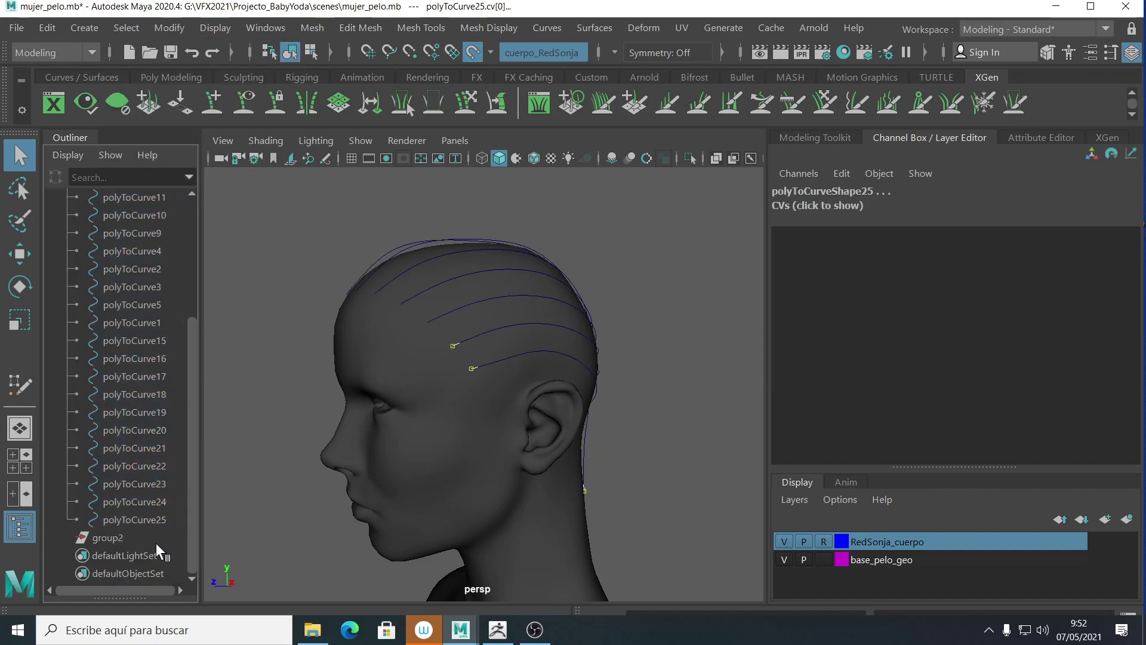
left_click_drag(517, 456, 446, 515, "alt")
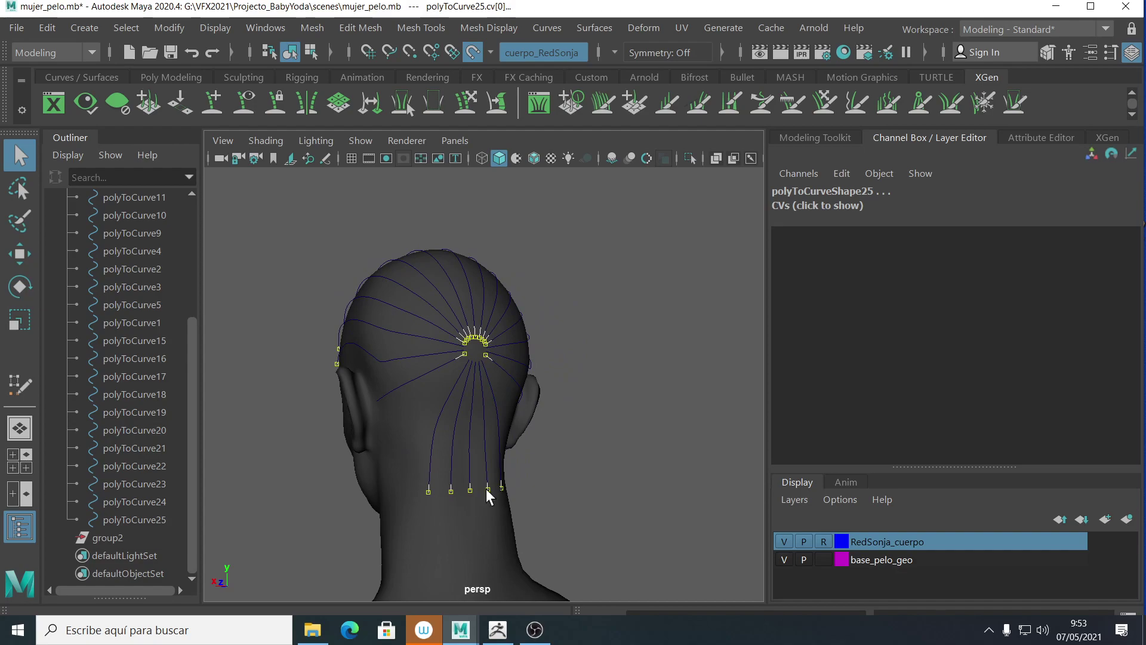
left_click_drag(511, 473, 551, 481, "alt")
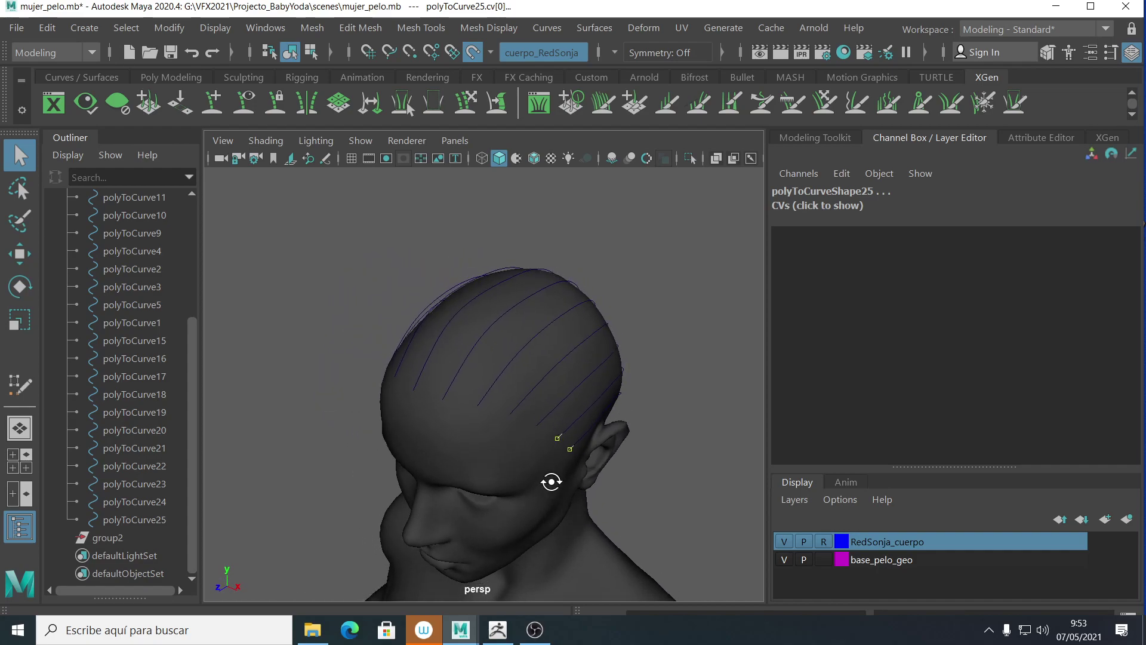
- Select the nine guide curves over the top of the head, from polyToCurve2 on one side to polyToCurve22 on the other
left_click(545, 418)
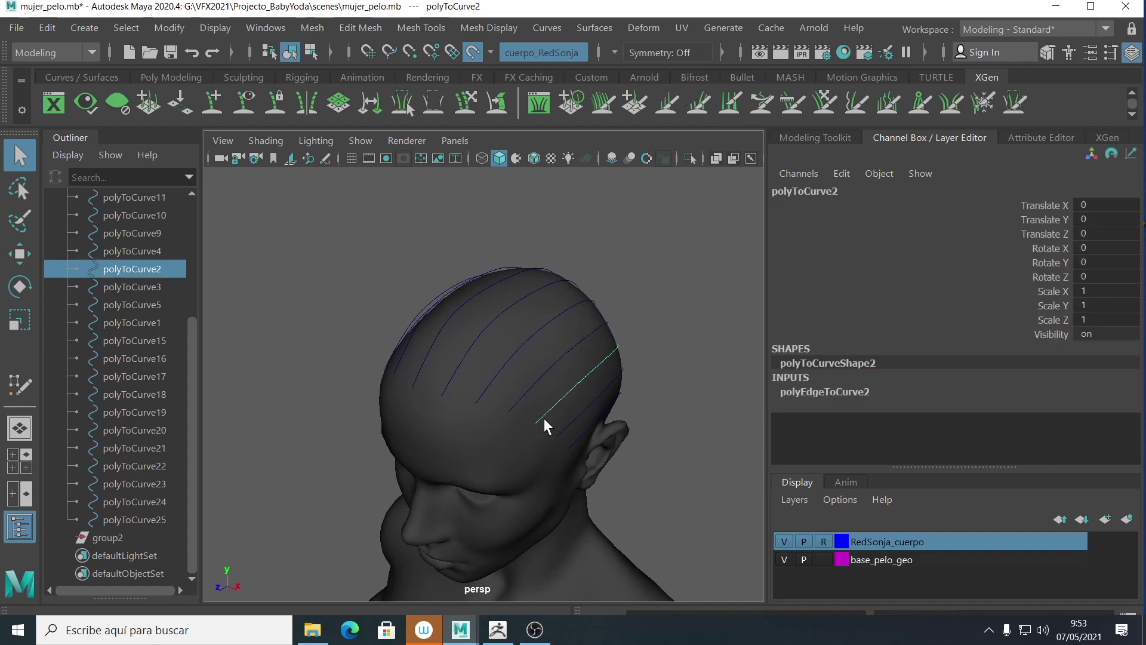
left_click(519, 396, "shift")
left_click(487, 383, "shift")
left_click(447, 376, "shift")
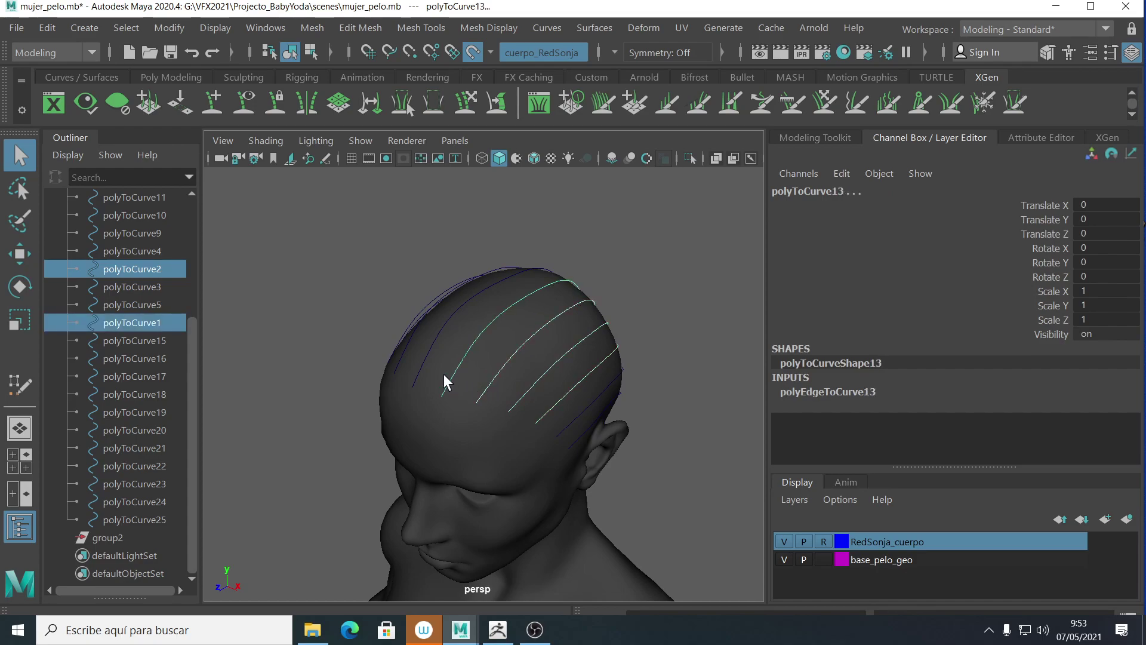
left_click(423, 366, "shift")
left_click_drag(460, 410, 567, 413, "alt")
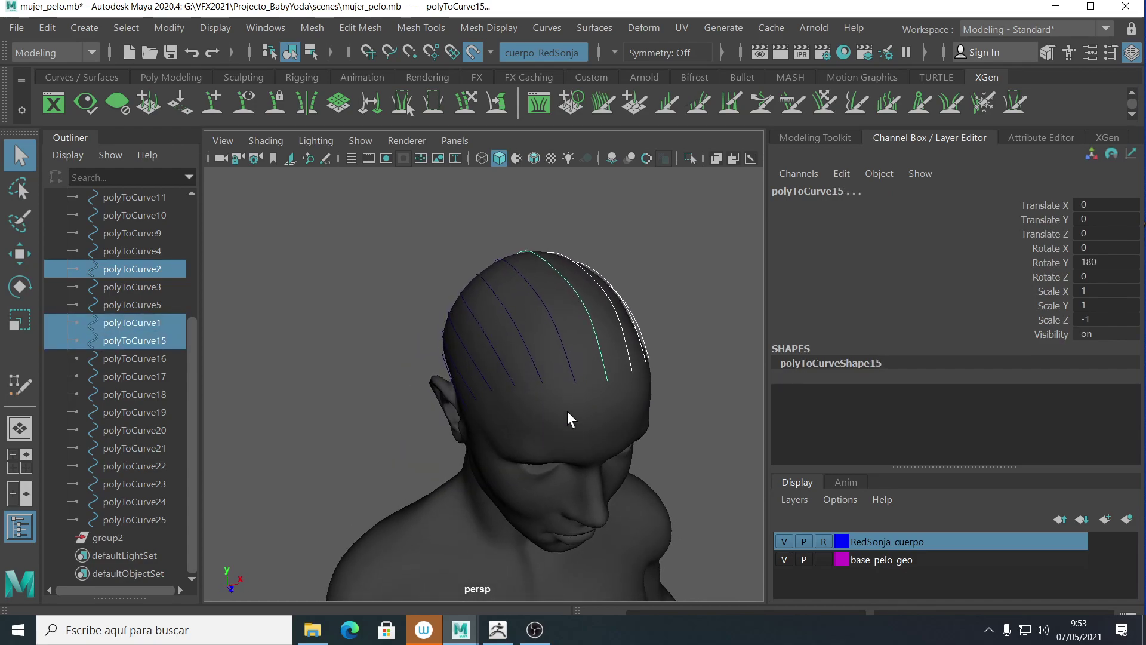
left_click(570, 374, "shift")
left_click(534, 371, "shift")
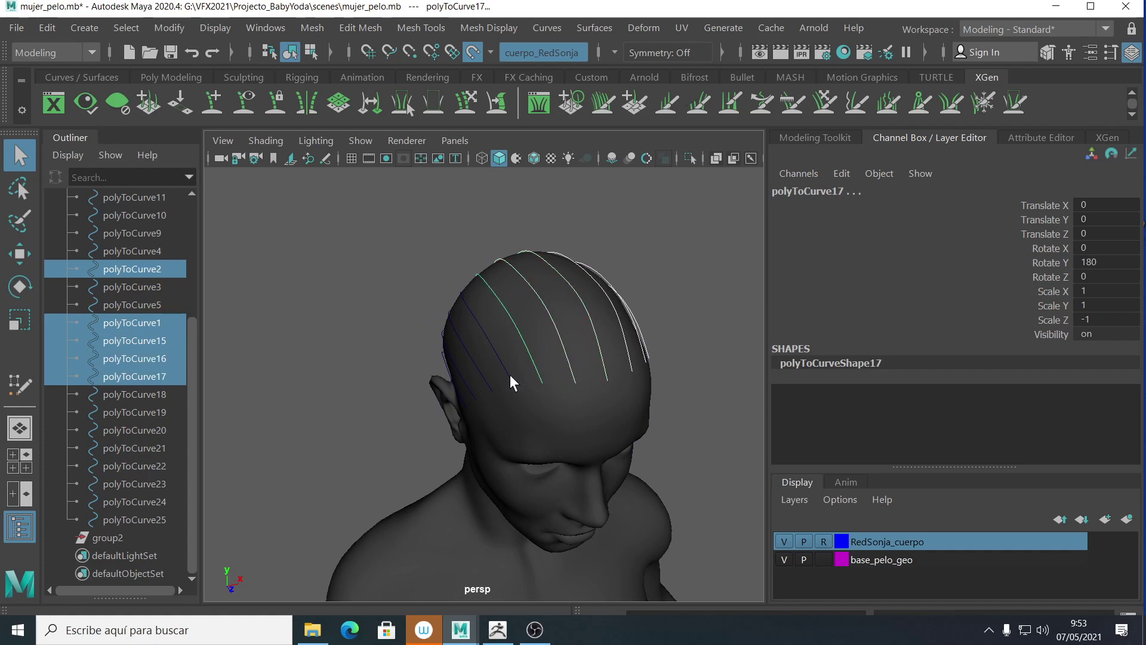
left_click(508, 375, "shift")
left_click(485, 380, "shift")
- Examine how the selected top curves run over the scalp, from their front ends at the hairline to the crown
left_click_drag(579, 449, 568, 340, "alt")
scroll(659, 307, "up", 5)
scroll(659, 307, "down", 5)
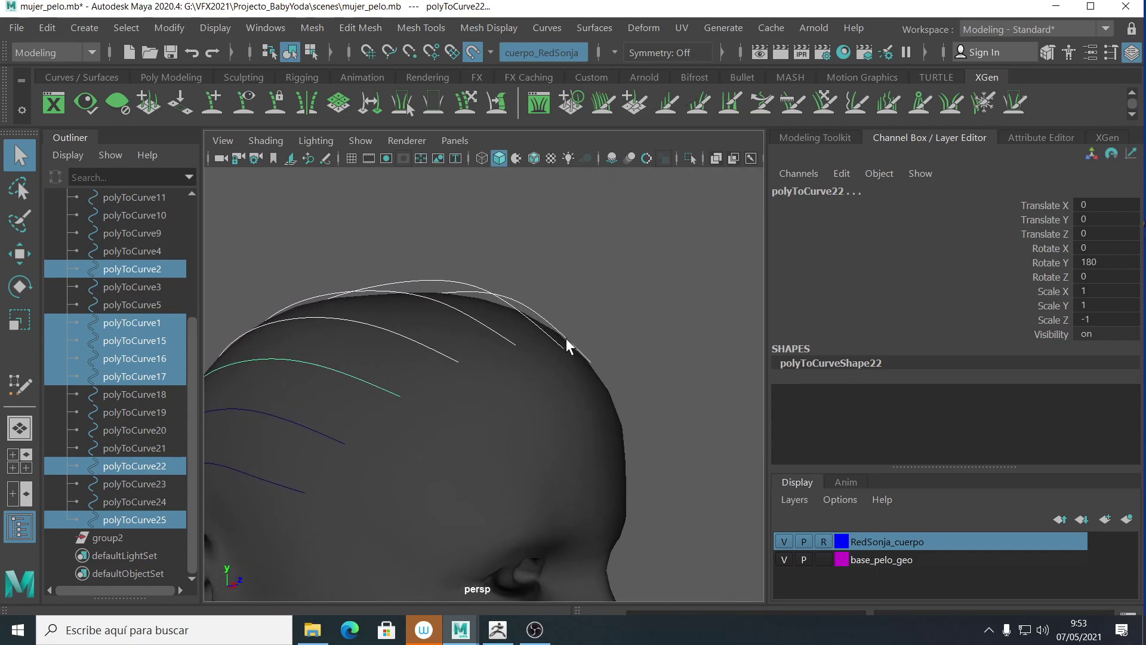
scroll(566, 358, "up", 5)
middle_click_drag(641, 372, 573, 401, "alt")
left_click_drag(573, 402, 598, 400, "alt")
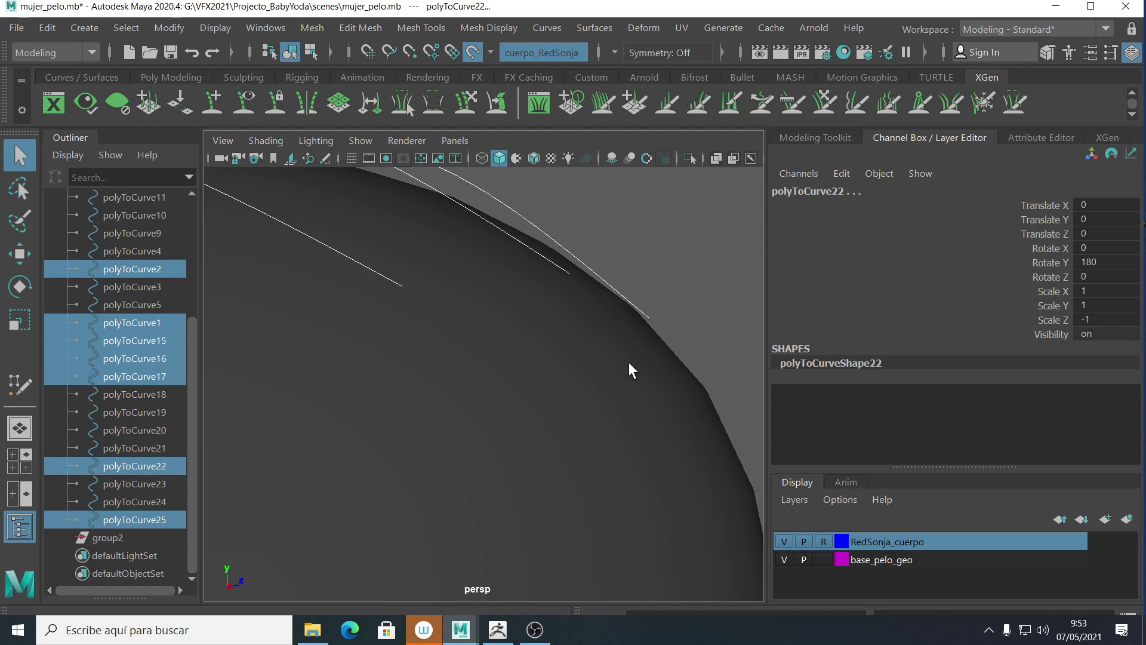
right_click_drag(568, 331, 363, 352, "alt")
left_click_drag(363, 353, 563, 438, "alt")
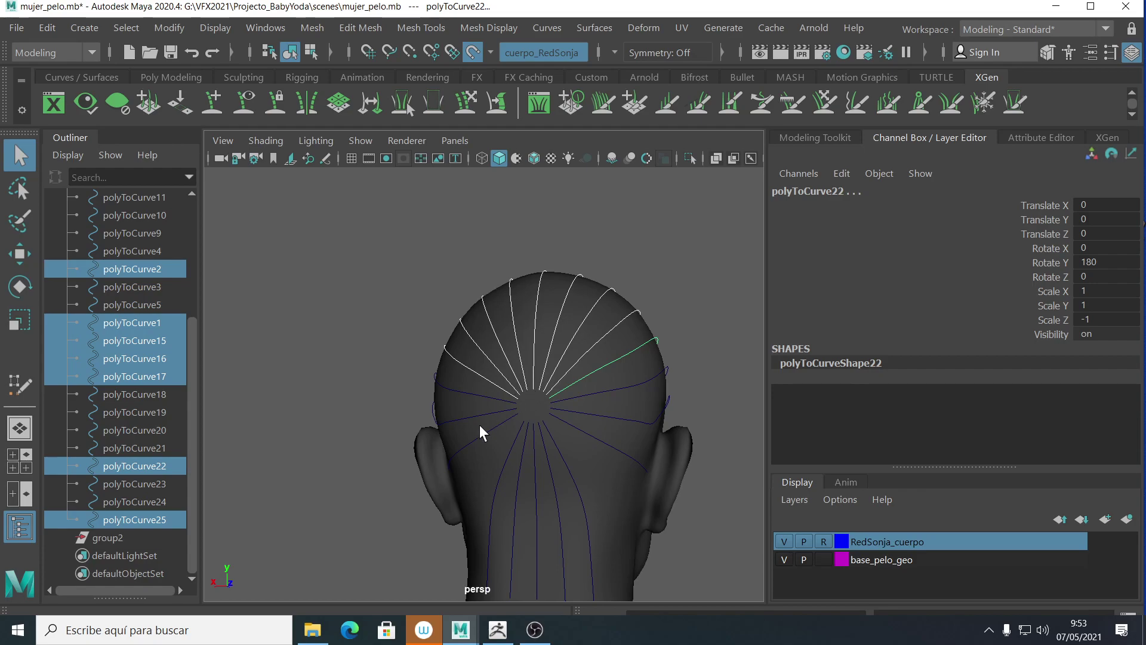
mouse_move(532, 415)
left_mouse_down("alt")
mouse_move(547, 444)
mouse_move(527, 394)
left_mouse_up("alt")
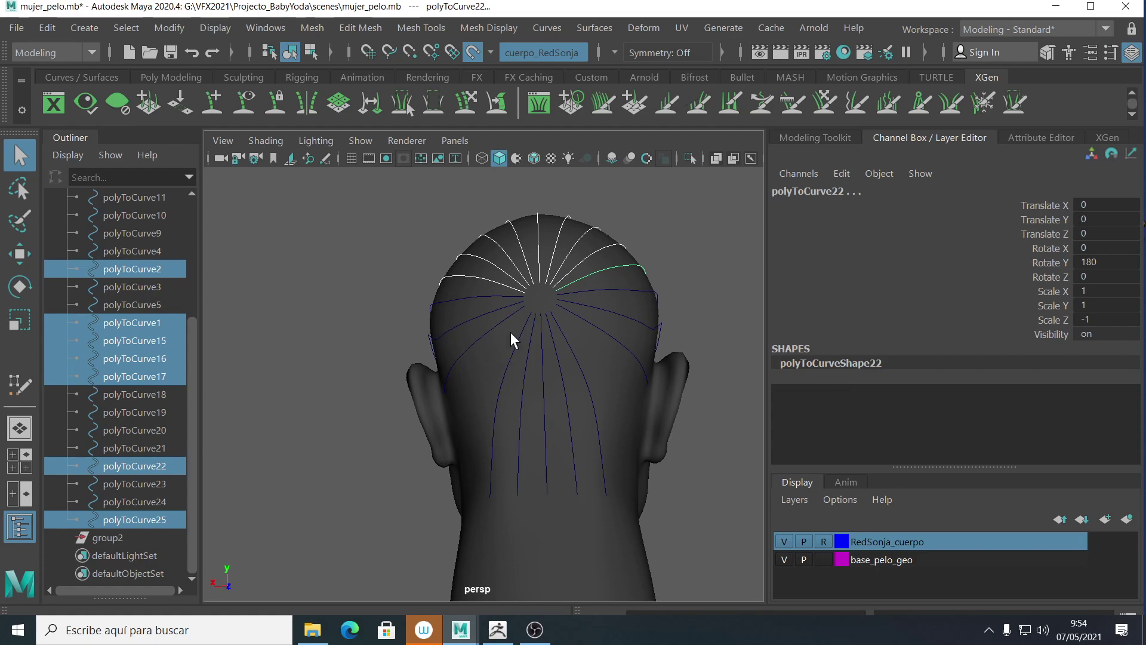
left_click_drag(586, 396, 551, 402, "alt")
scroll(550, 402, "down", 5)
middle_click_drag(501, 414, 499, 460, "alt")
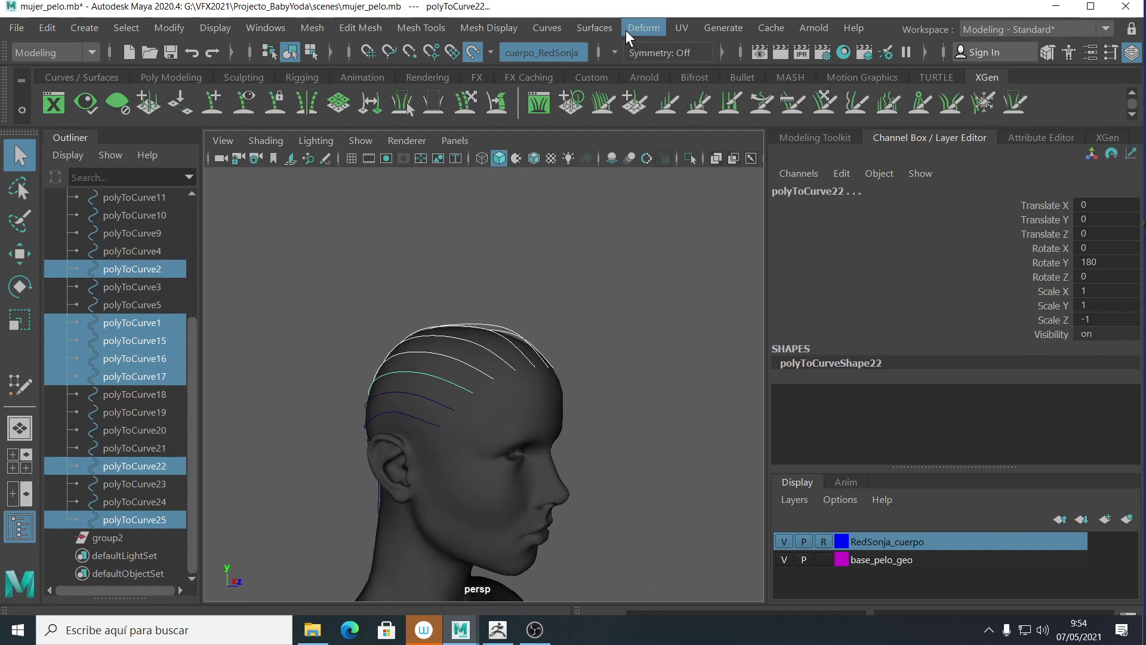
- Reverse the direction of the nine selected curves over the top of the head
left_click(547, 27)
mouse_move(582, 559)
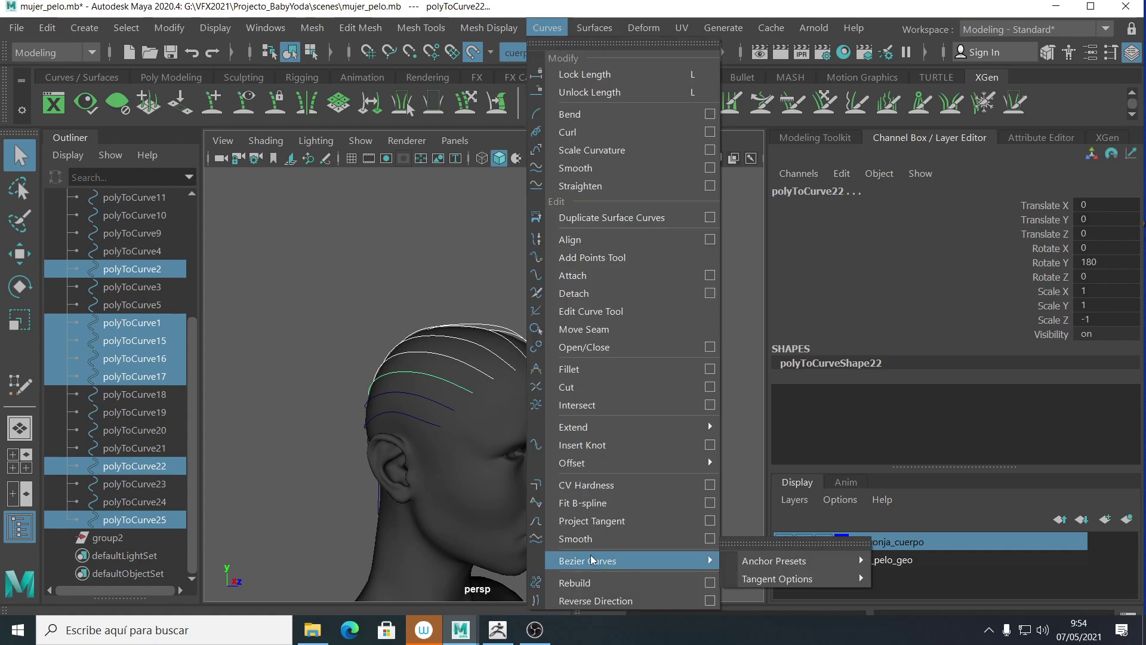
left_click(583, 599)
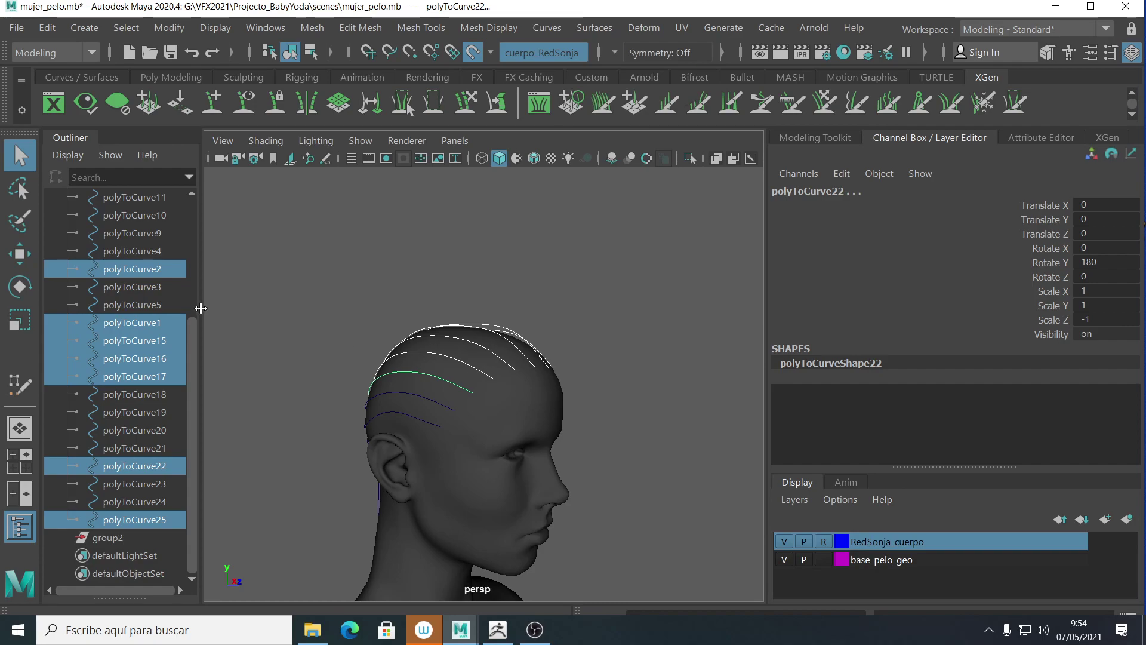
- Select the first CVs of all guide curves and check the start points at the crown, nape and hairline
left_click_drag(542, 438, 698, 427, "alt")
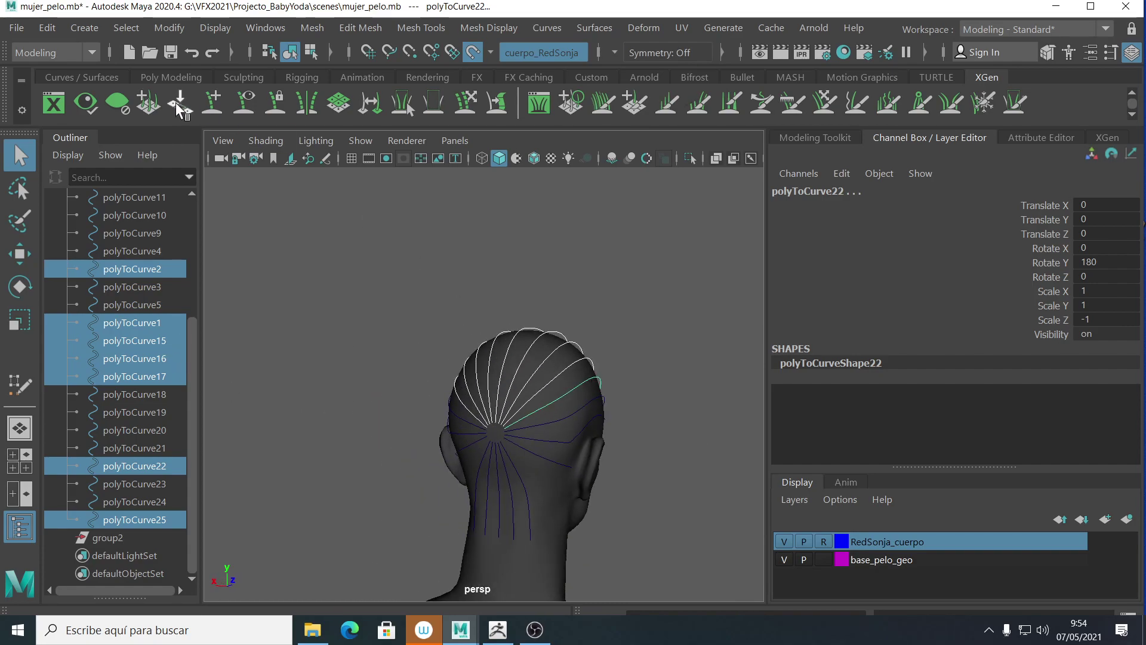
left_click_drag(421, 292, 644, 533)
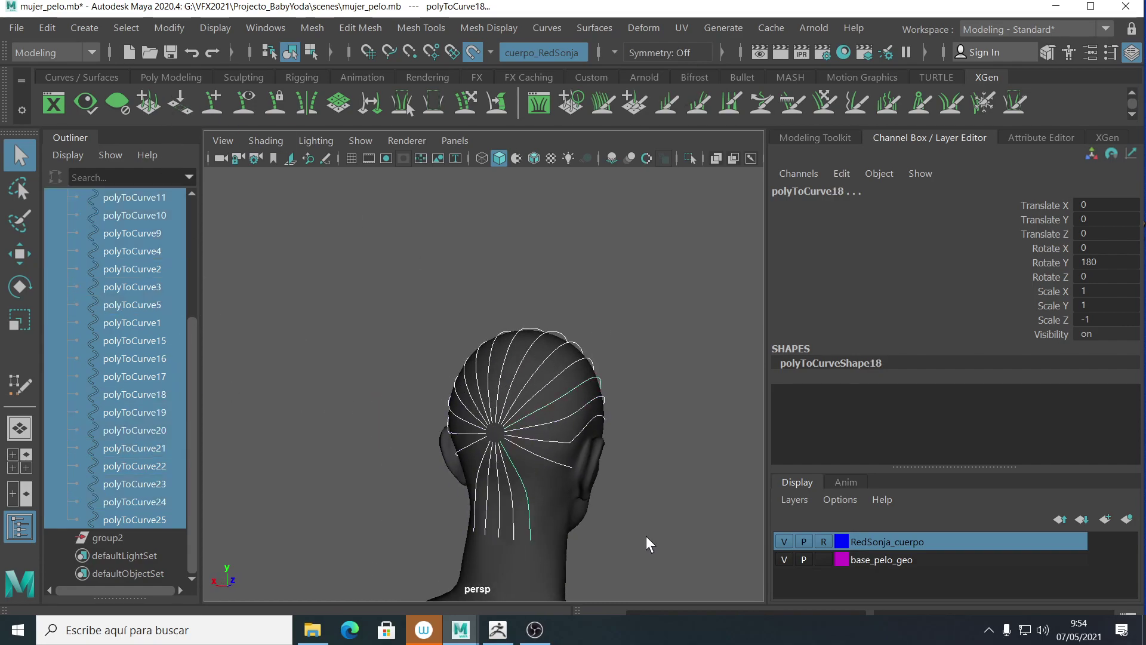
left_click(130, 28)
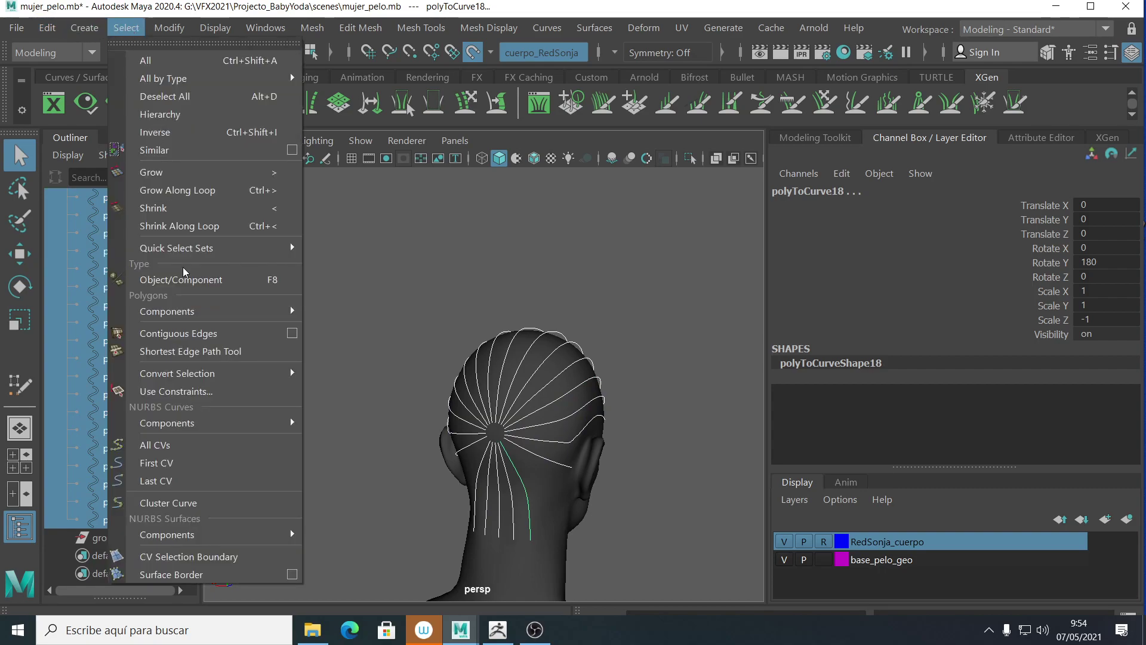
left_click(173, 463)
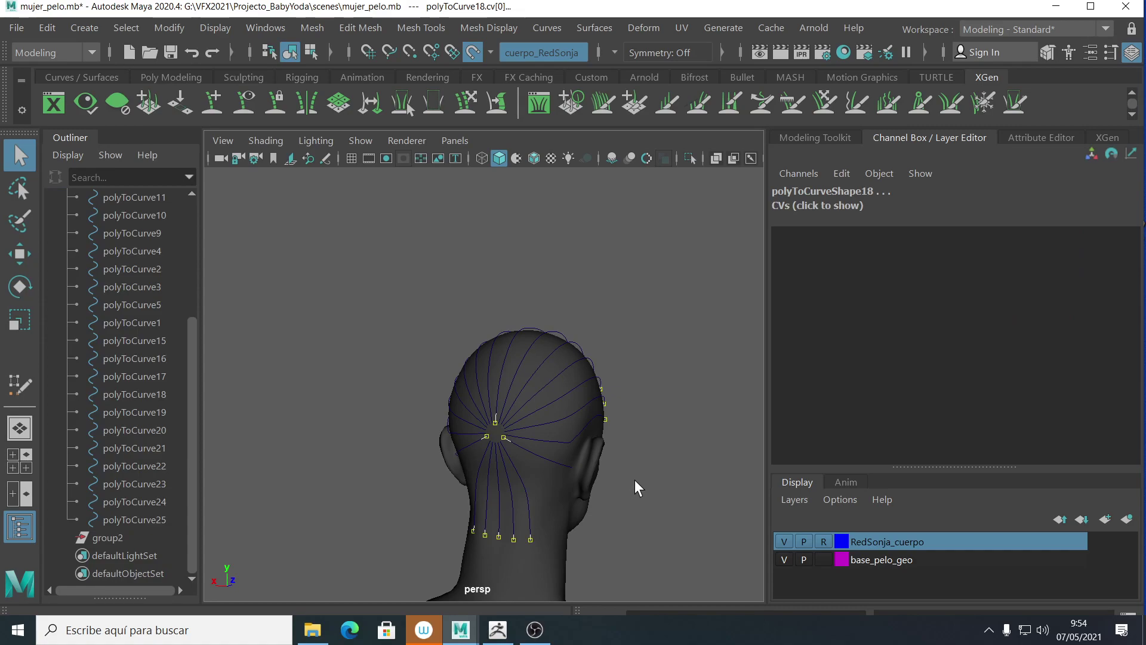
left_click_drag(641, 473, 681, 489, "alt")
mouse_move(614, 476)
left_mouse_down("alt")
mouse_move(655, 471)
mouse_move(633, 463)
left_mouse_up("alt")
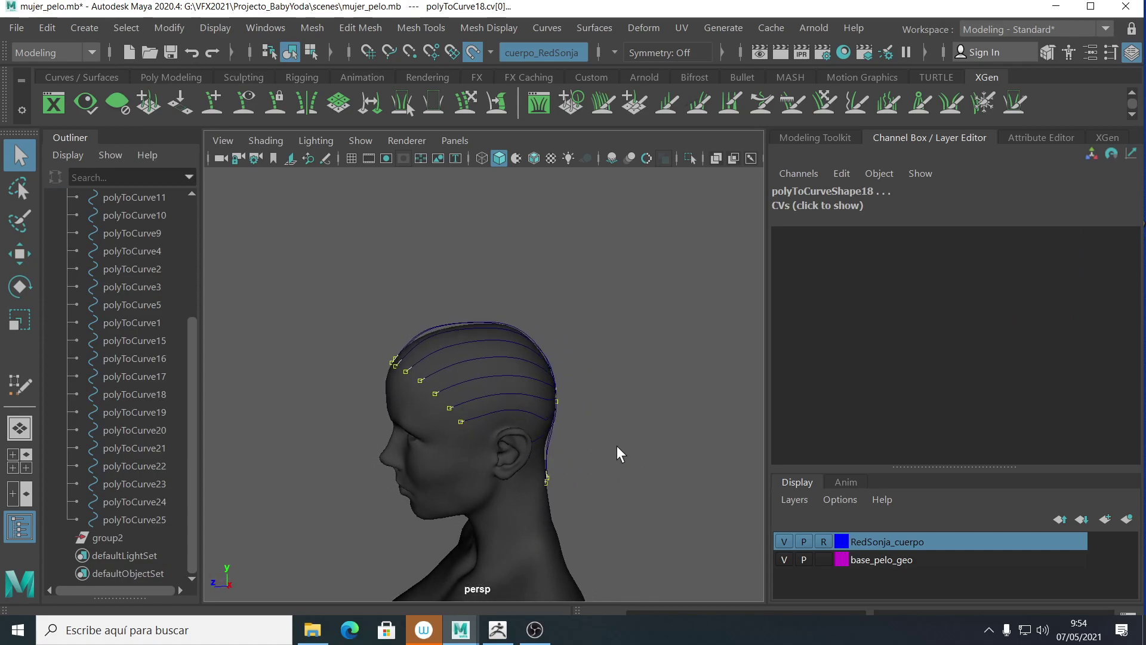
- Return to the selection of the nine top curves and reverse their direction a second time
key("F8")
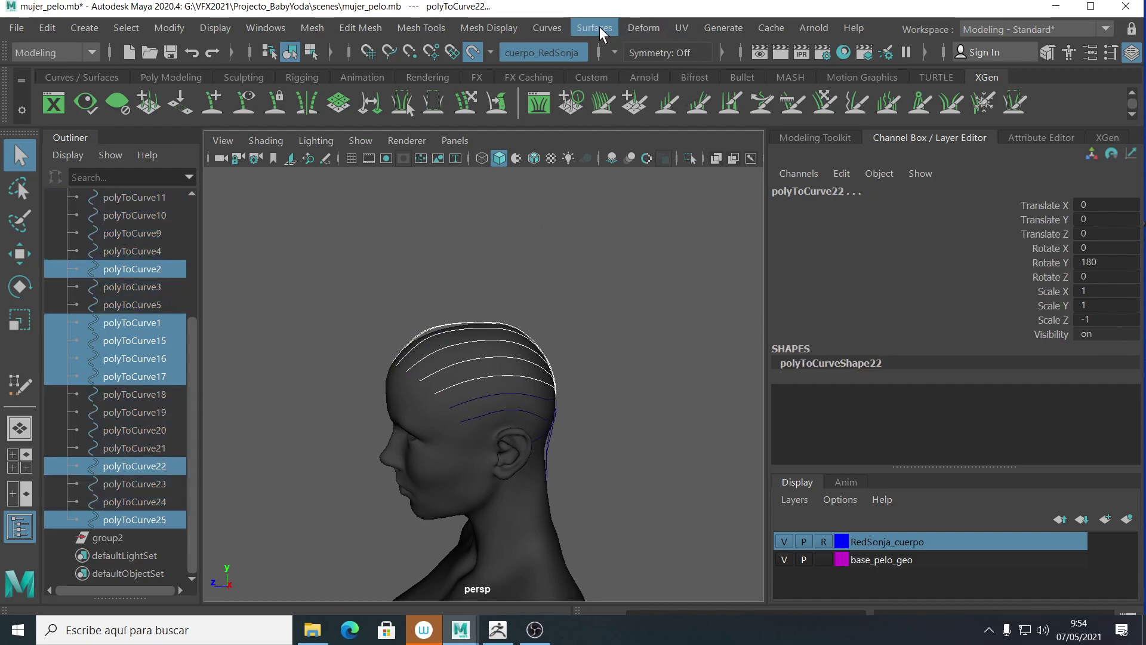
left_click(553, 27)
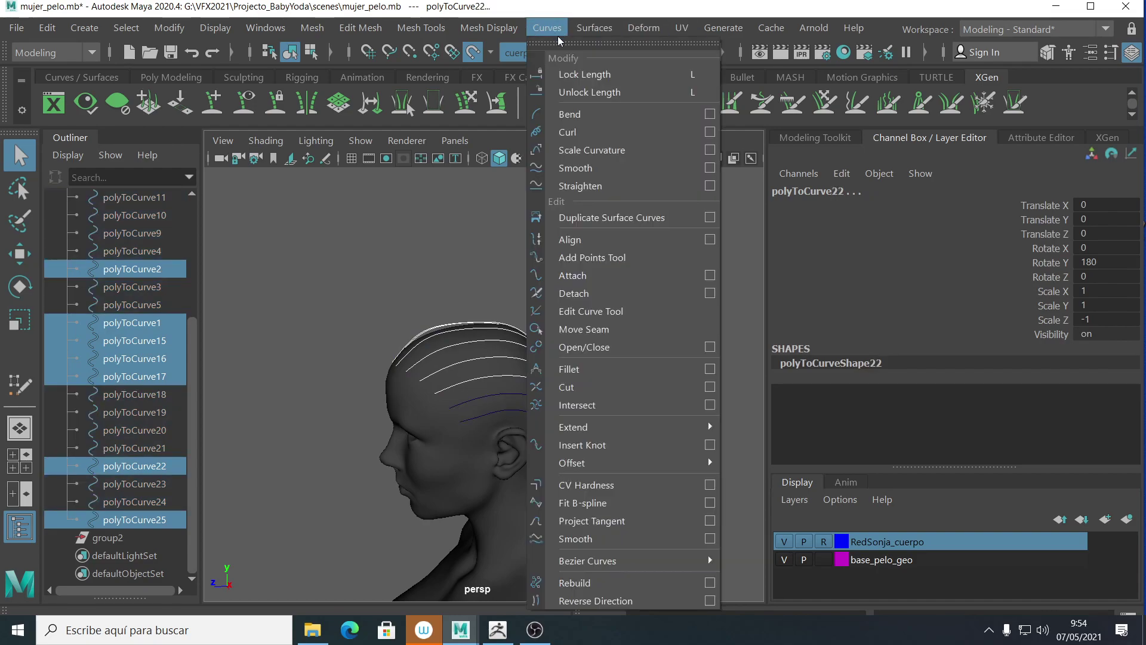
left_click(588, 602)
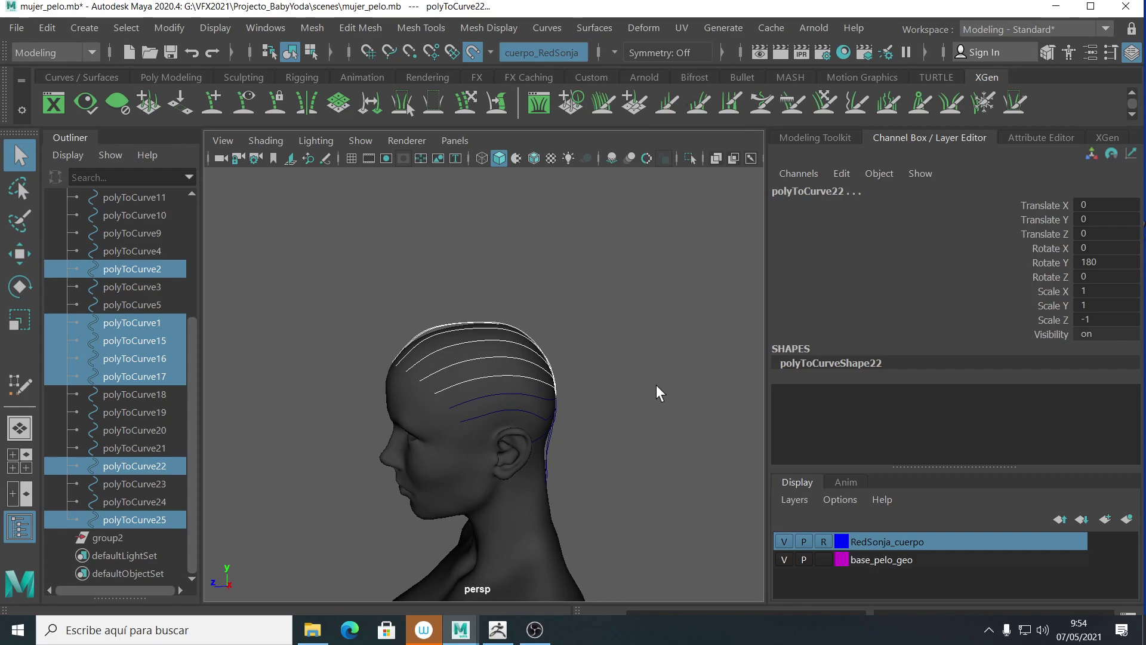
- Select every guide curve, show the first CVs again and check the start points from the side and behind
left_click(457, 339)
left_click_drag(388, 269, 643, 477)
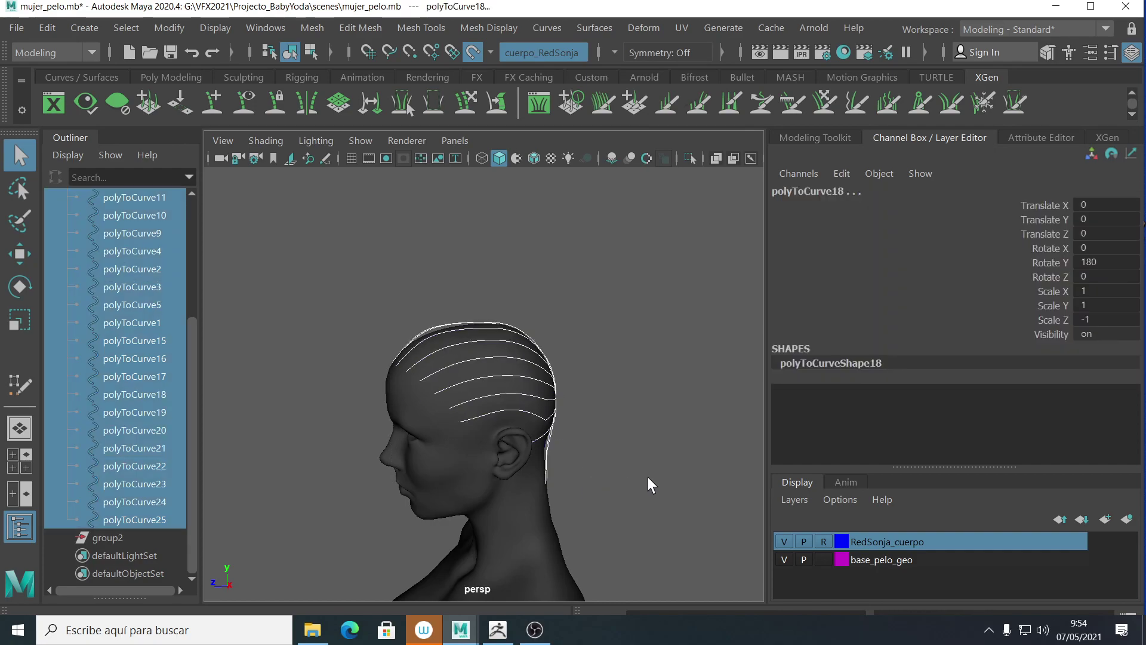
left_click(124, 28)
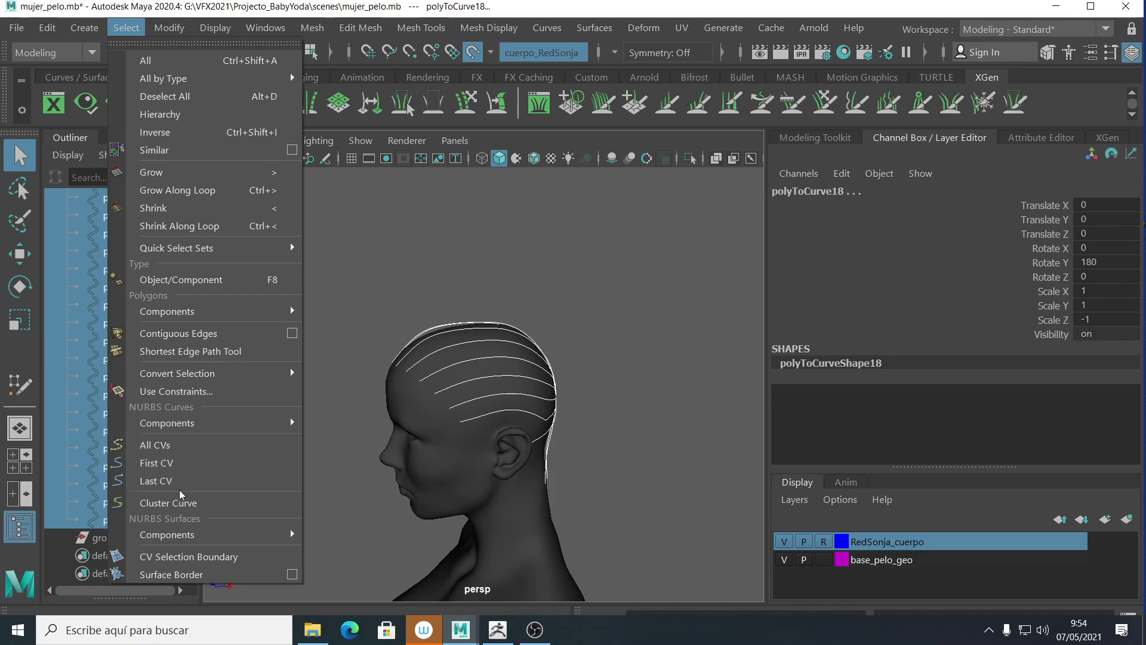
left_click(167, 462)
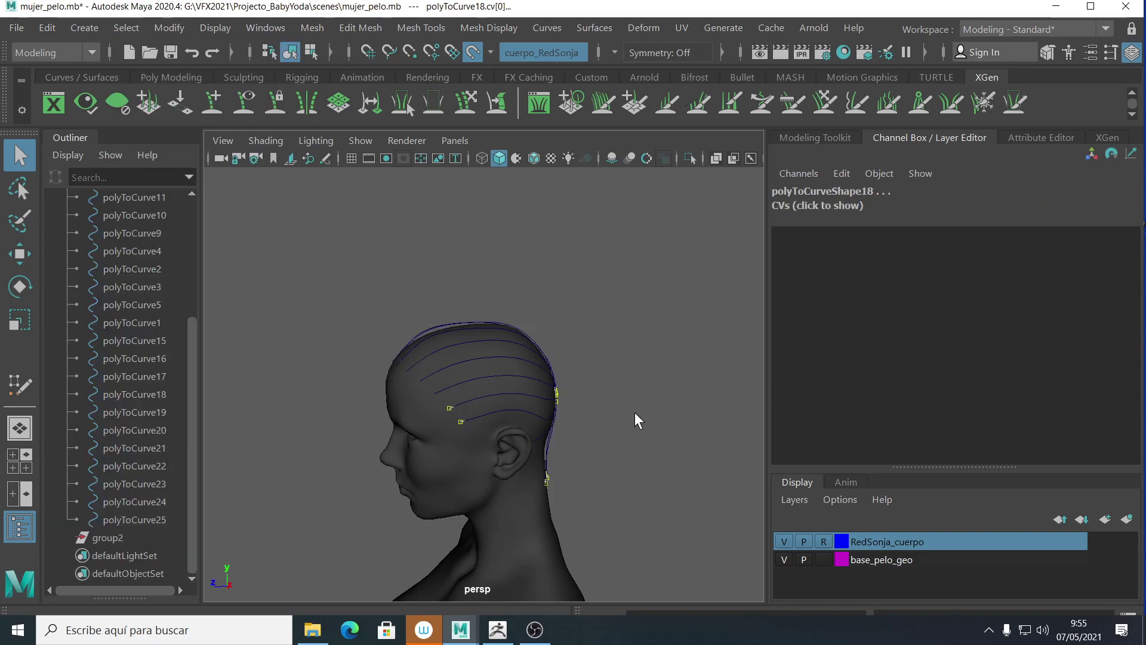
left_click_drag(662, 409, 503, 382, "alt")
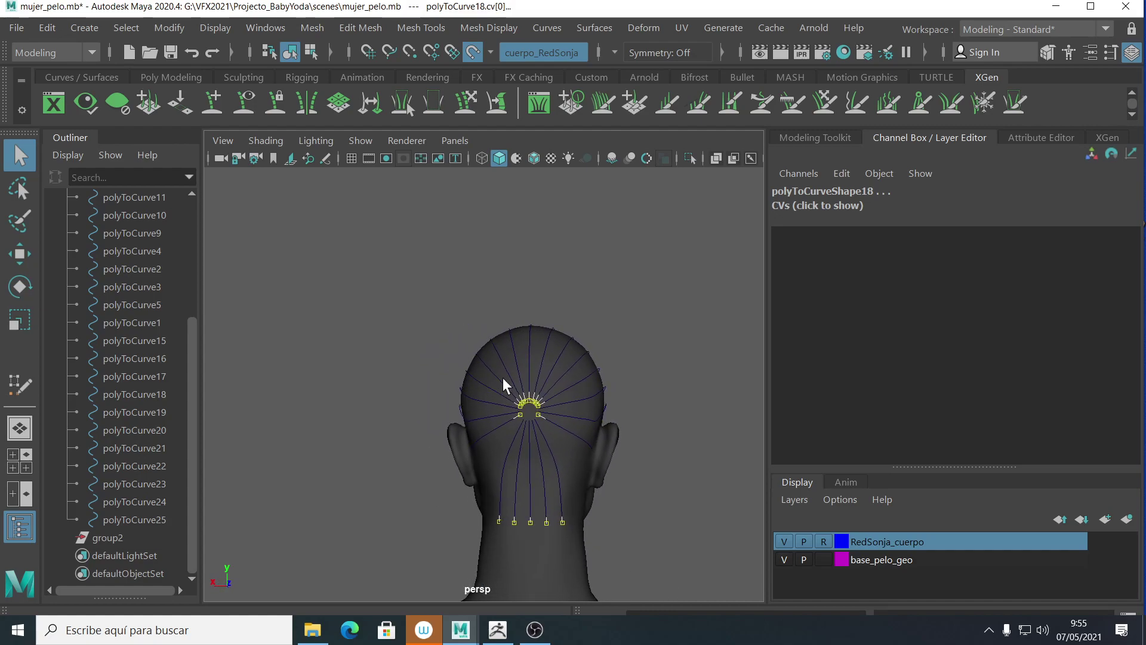
- Reverse the direction of all curves on the upper head, including polyToCurve3 and polyToCurve23 at the sides
left_click_drag(398, 265, 624, 401)
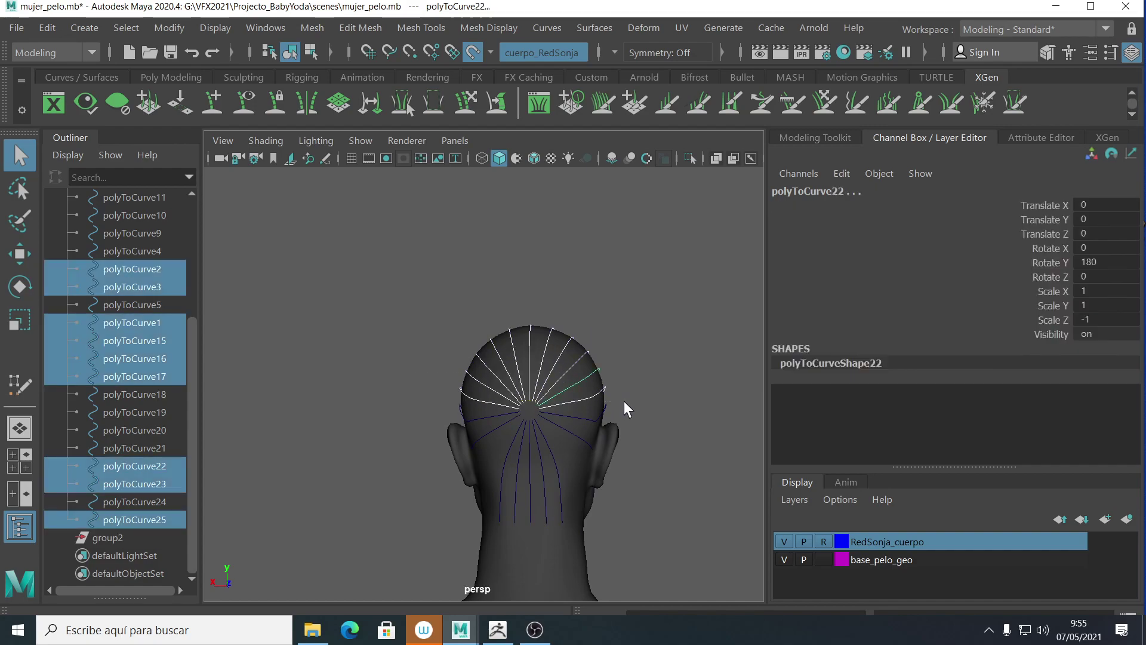
left_click(546, 28)
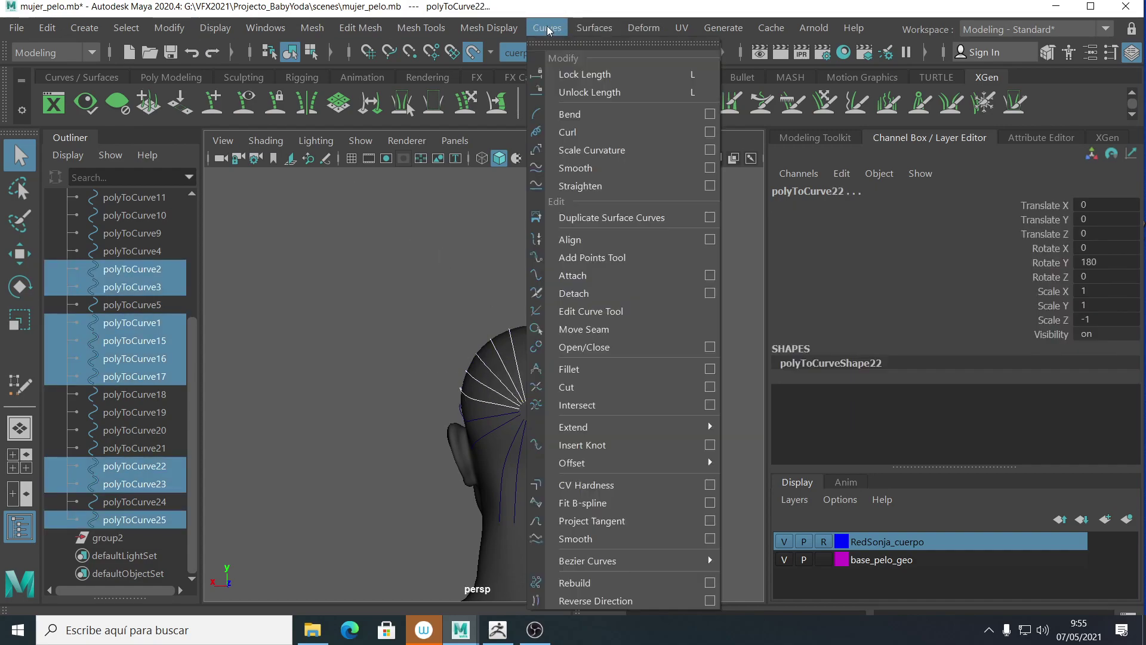
left_click(575, 599)
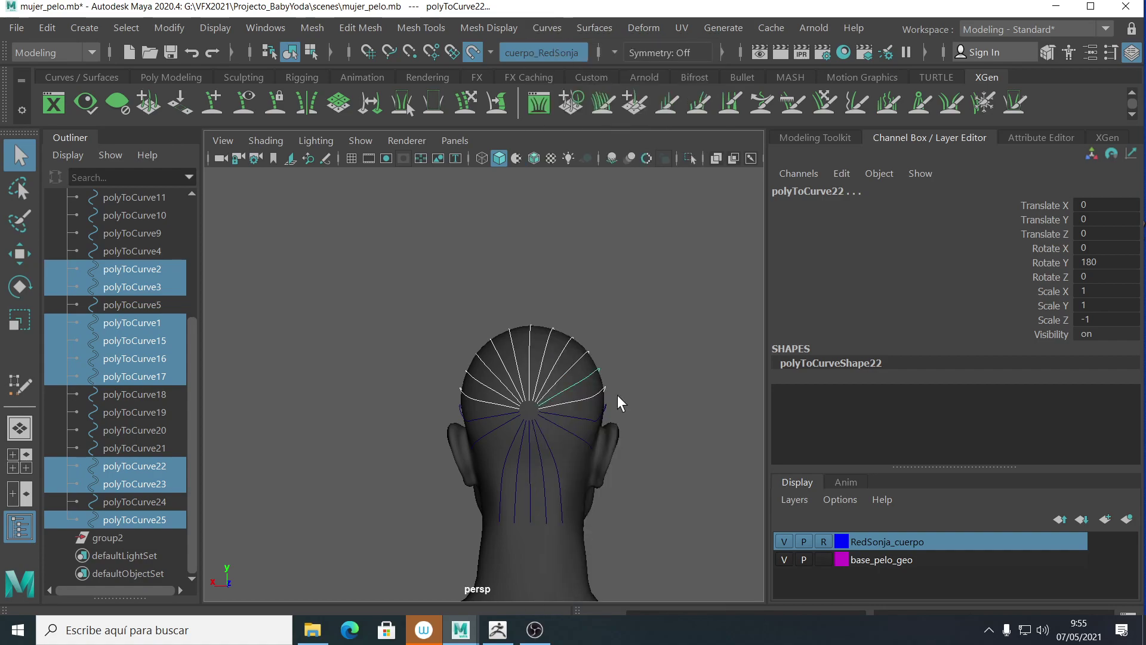
- Select the first CVs of all guide curves and inspect which side curves still start at the crown
left_click(569, 259)
left_click_drag(573, 335, 592, 471, "alt")
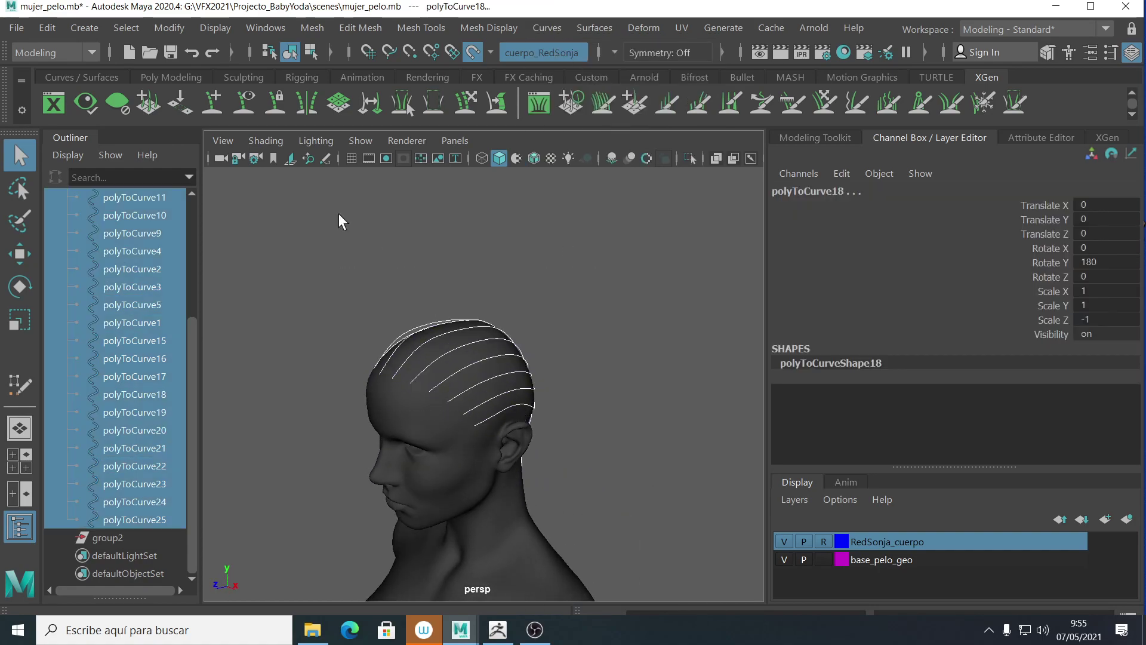
left_click(125, 28)
left_click(157, 462)
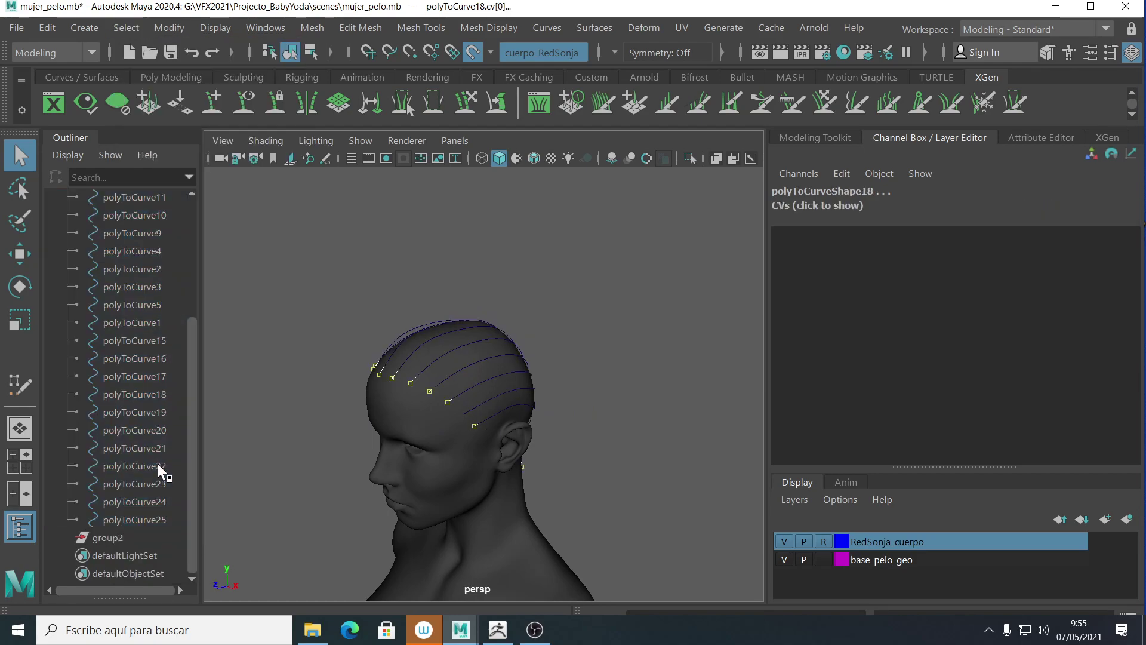
left_click_drag(410, 429, 512, 440, "alt")
scroll(502, 382, "up", 2)
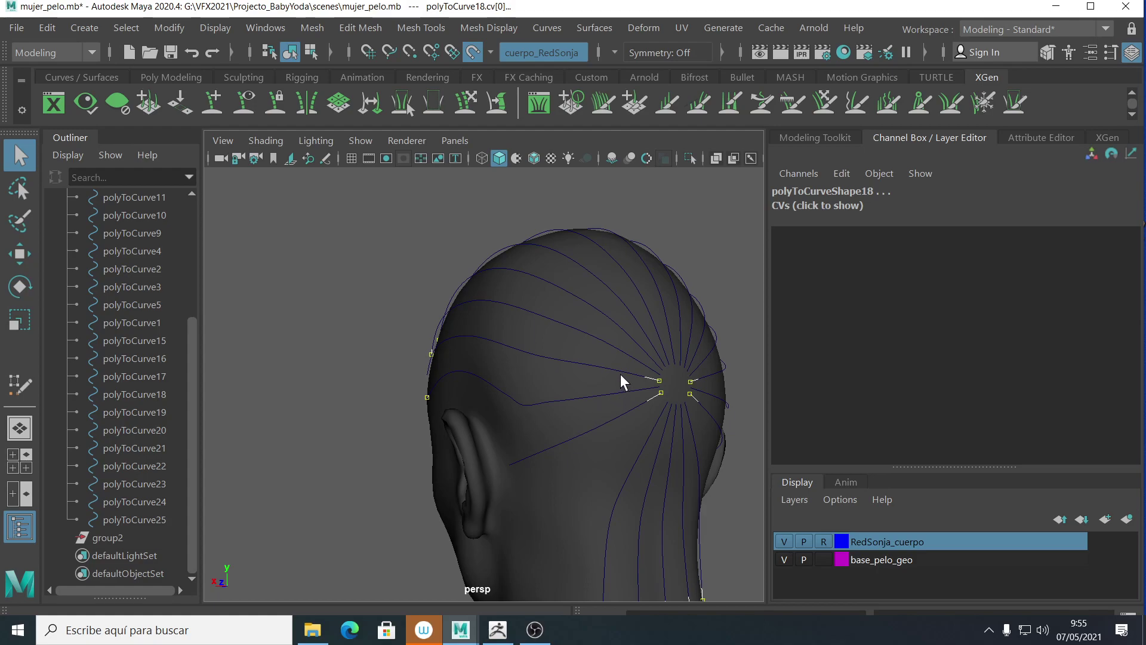
mouse_move(589, 396)
left_mouse_down("alt")
mouse_move(650, 404)
mouse_move(582, 398)
left_mouse_up("alt")
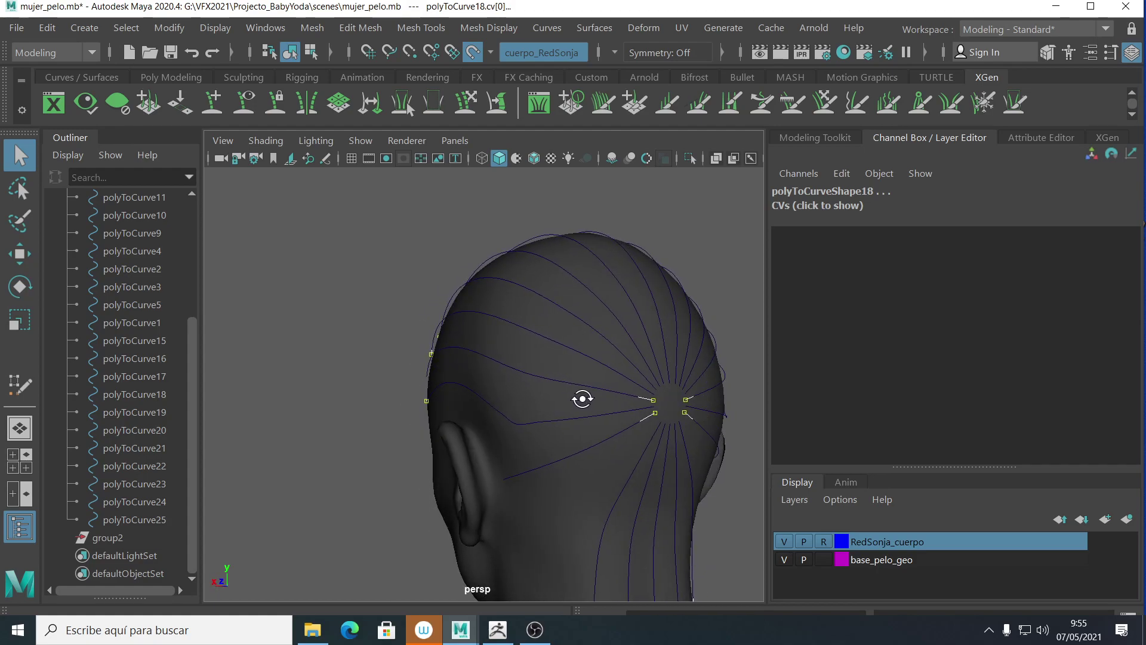
- Reverse the direction of the side curves polyToCurve3, polyToCurve5, polyToCurve23 and polyToCurve24
left_click(594, 389)
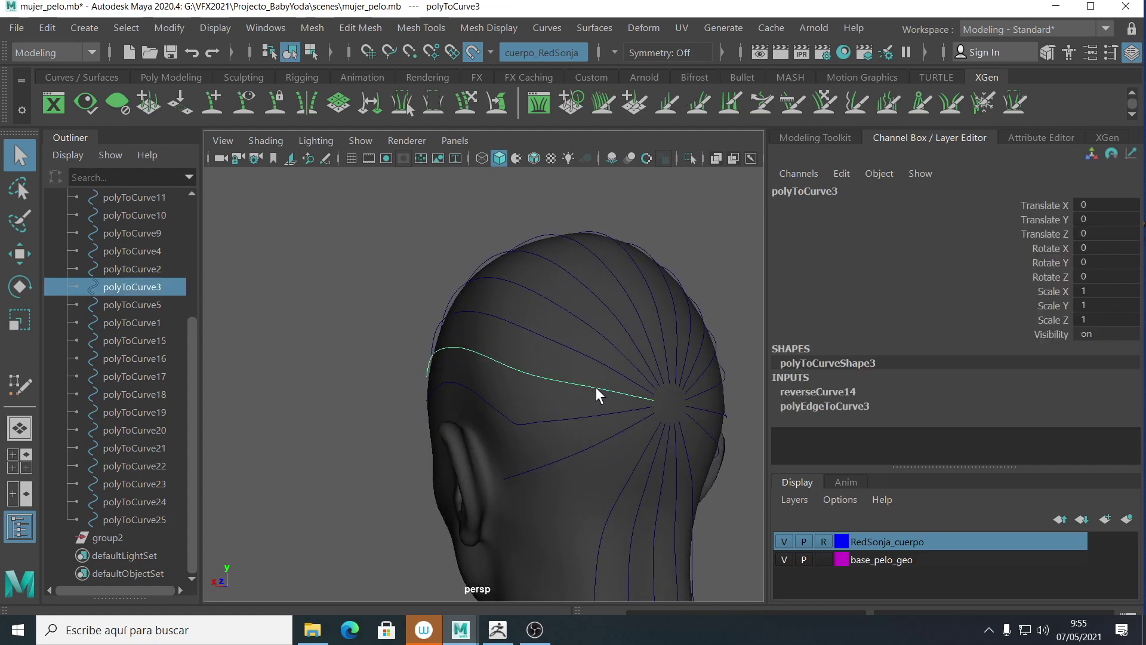
left_click(632, 430, "shift")
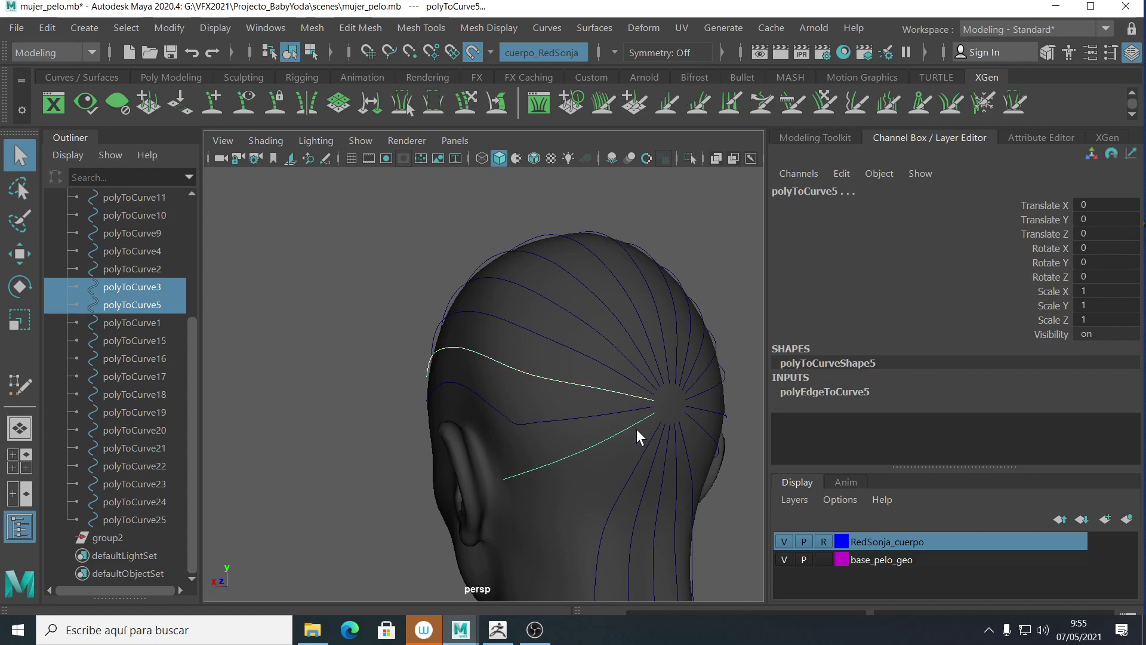
left_click(703, 392, "shift")
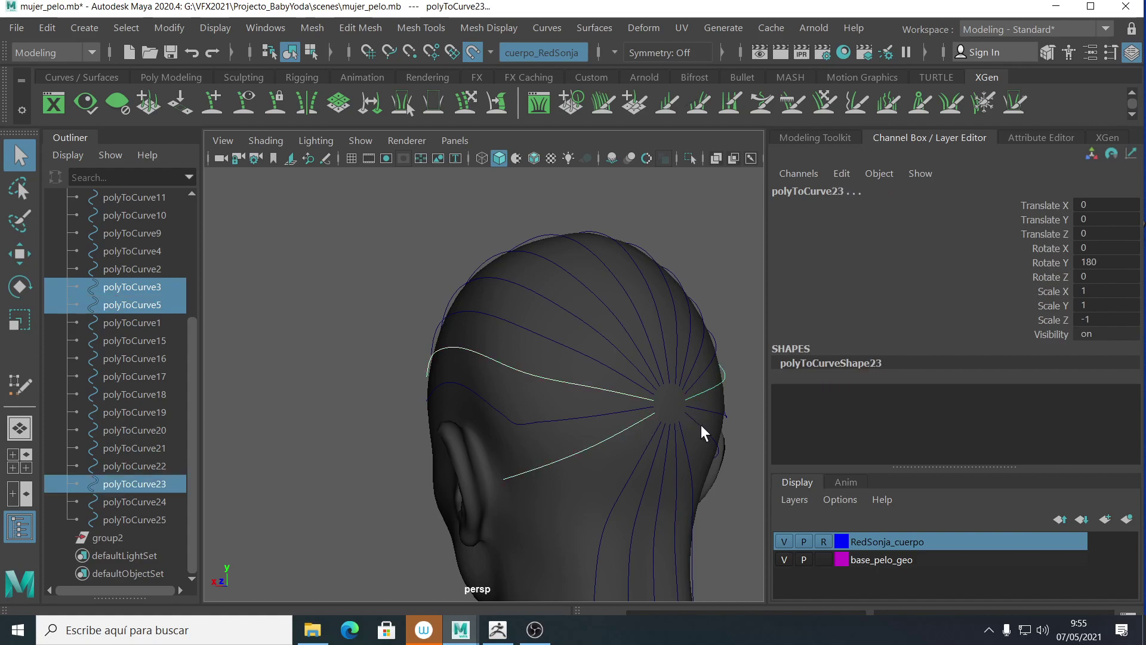
left_click(701, 426, "shift")
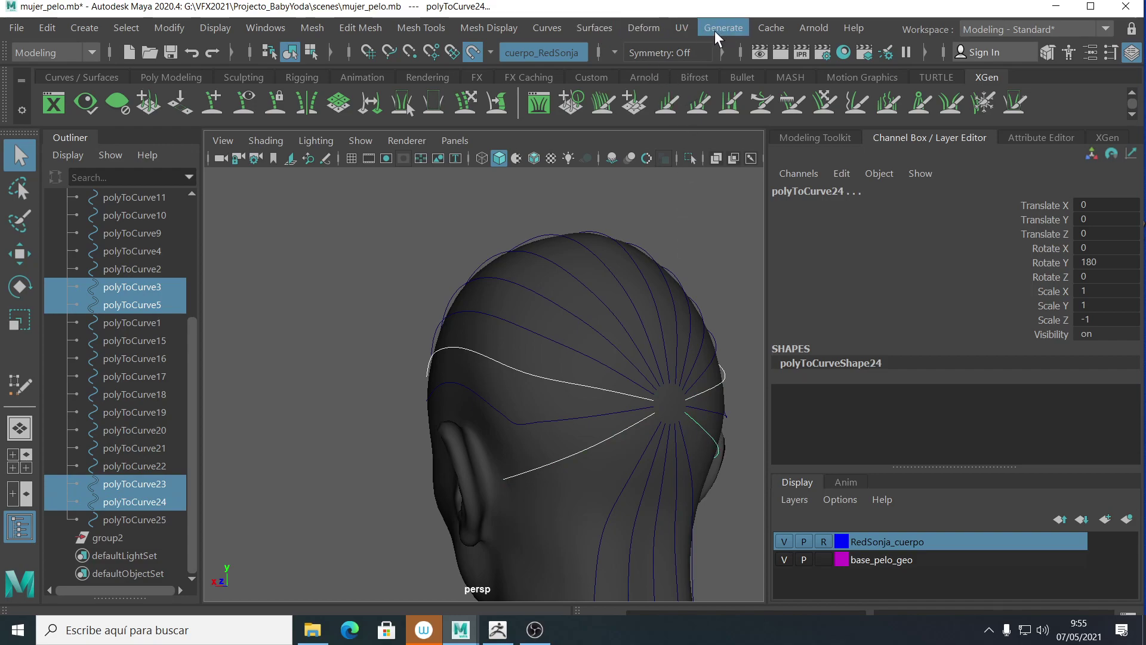
left_click(546, 25)
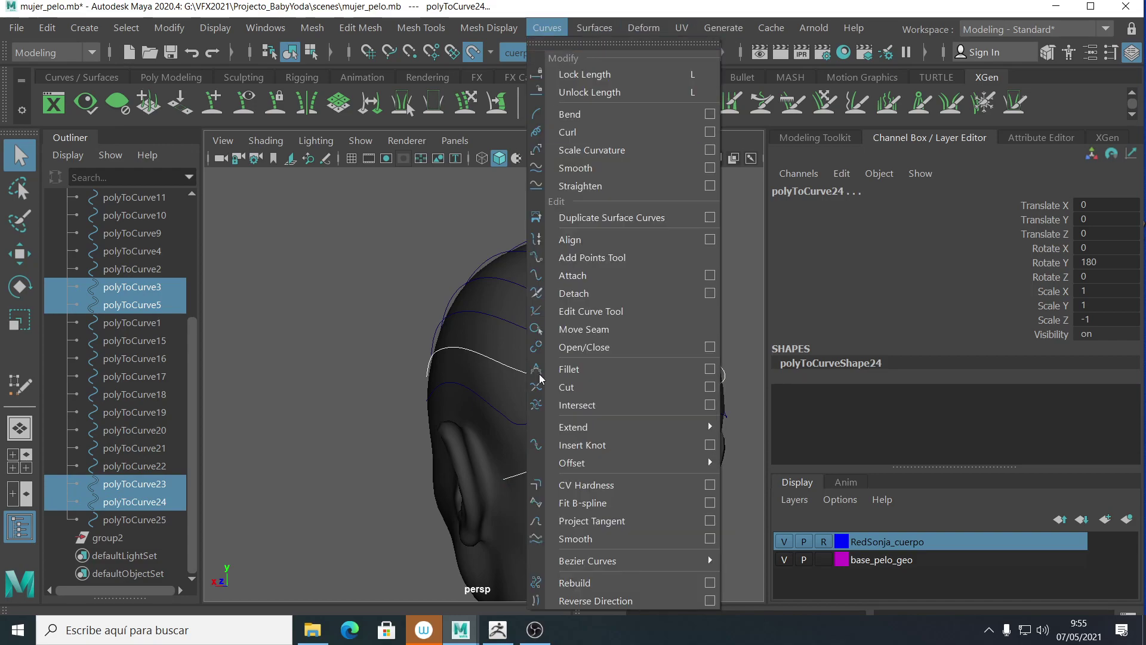
left_click(589, 599)
left_click(326, 278)
- Select the first CVs of all guide curves and check their start points from the front, the side and behind
left_click_drag(358, 205, 736, 557)
left_click_drag(483, 362, 686, 384, "alt")
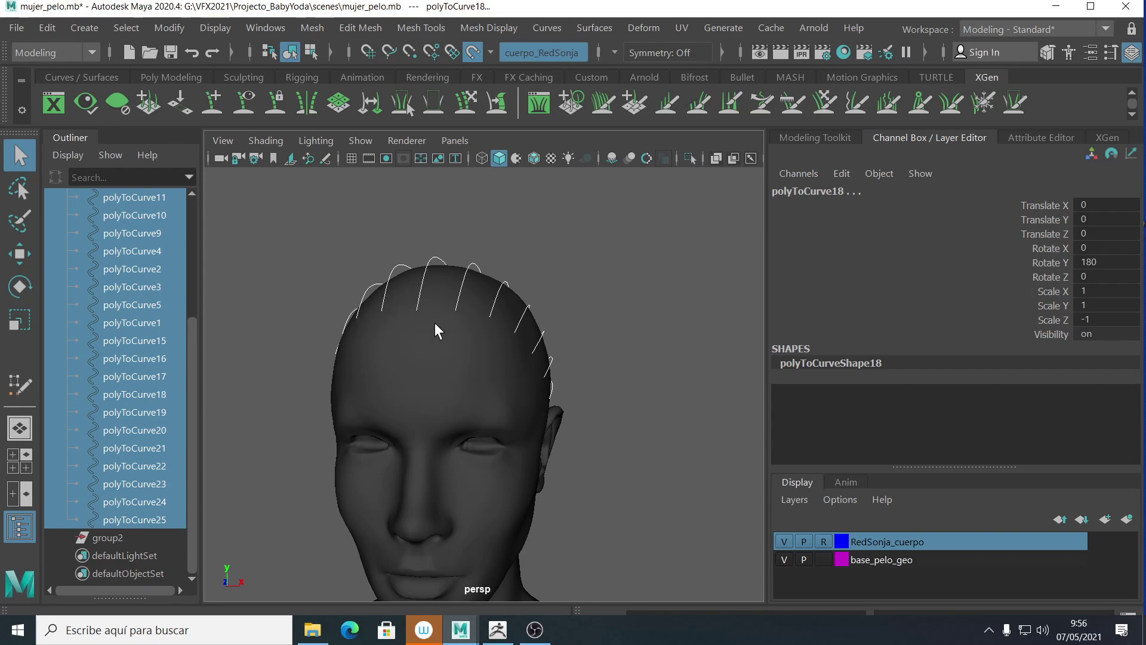
mouse_move(444, 372)
left_mouse_down("alt")
mouse_move(534, 361)
mouse_move(460, 370)
left_mouse_up("alt")
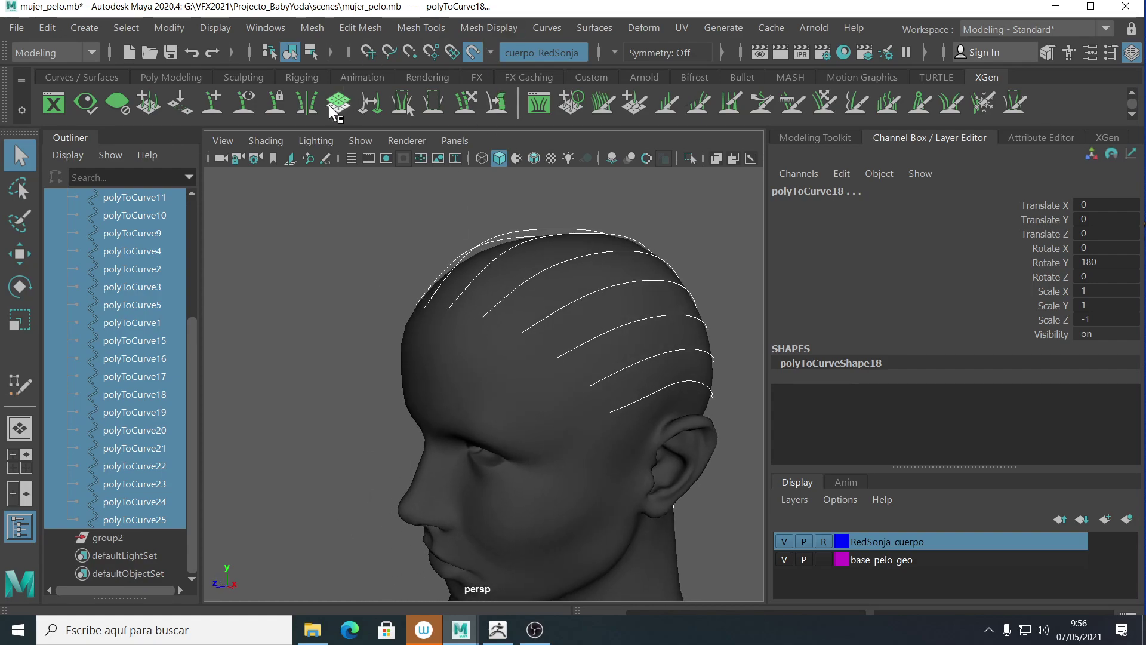
left_click(127, 28)
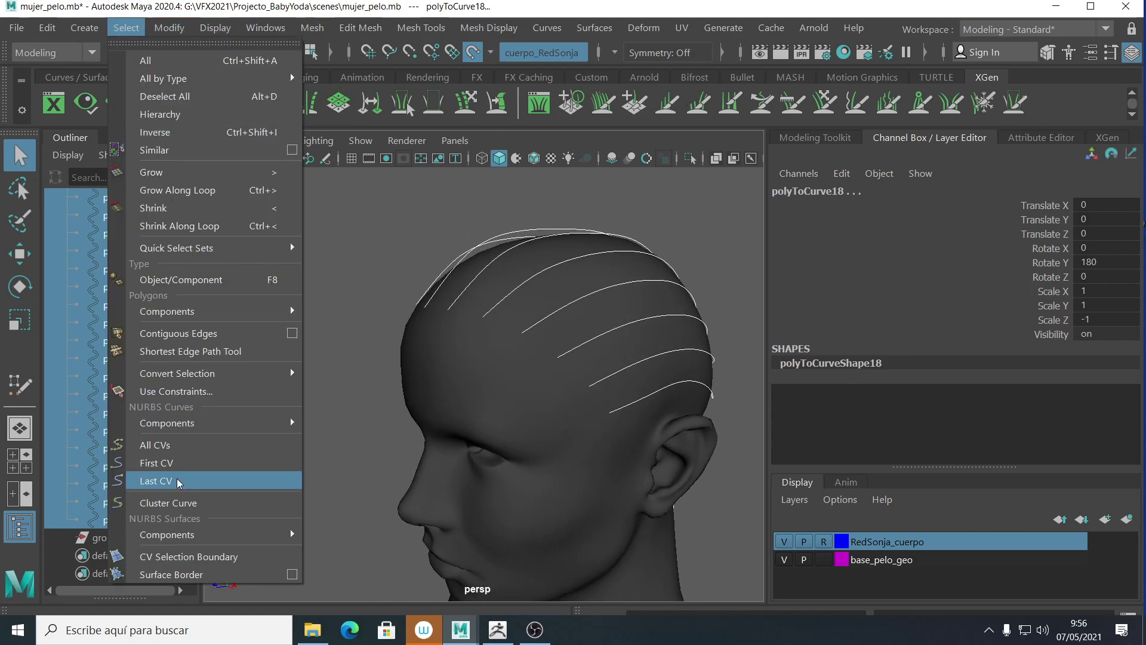
left_click(162, 464)
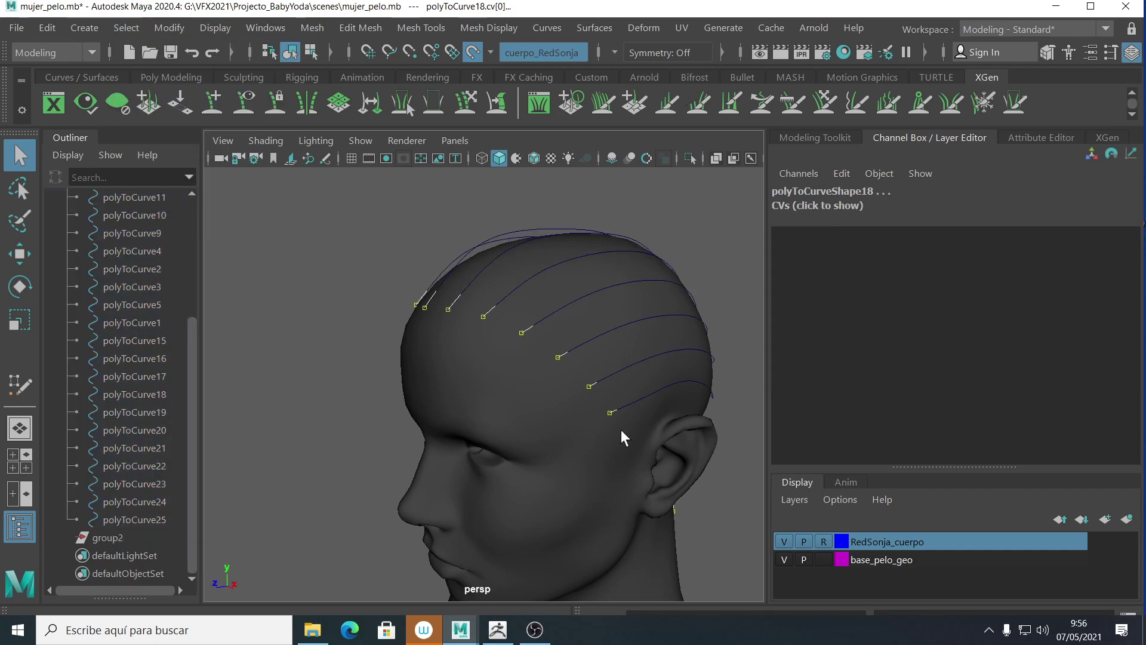
left_click_drag(640, 411, 499, 453, "alt")
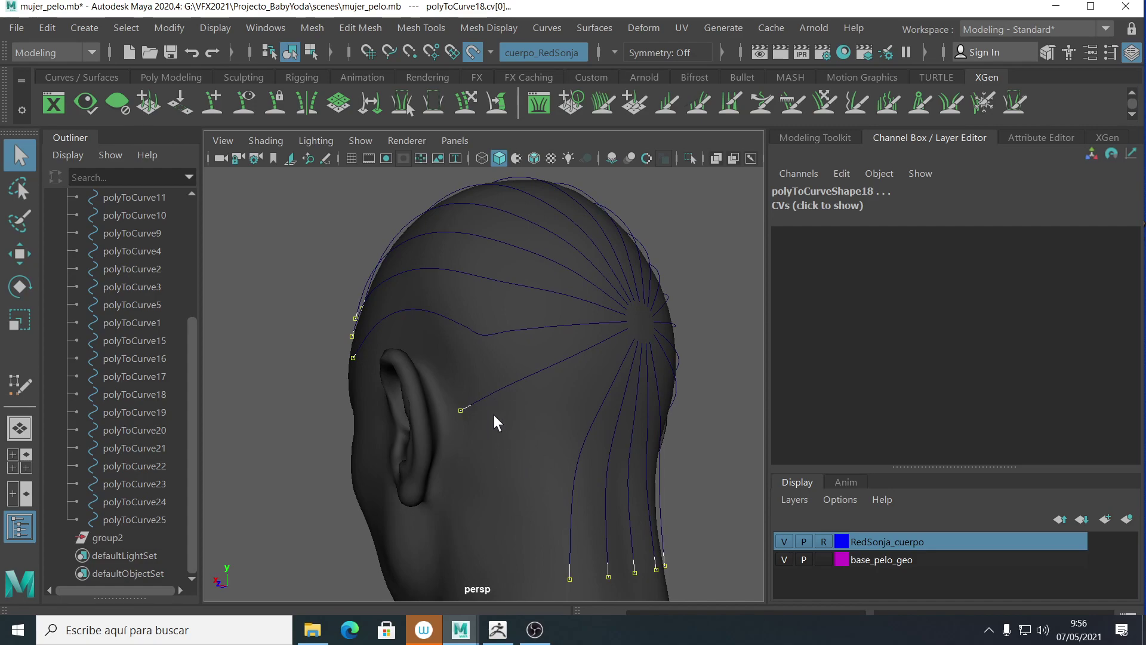
left_click_drag(555, 468, 375, 378, "alt")
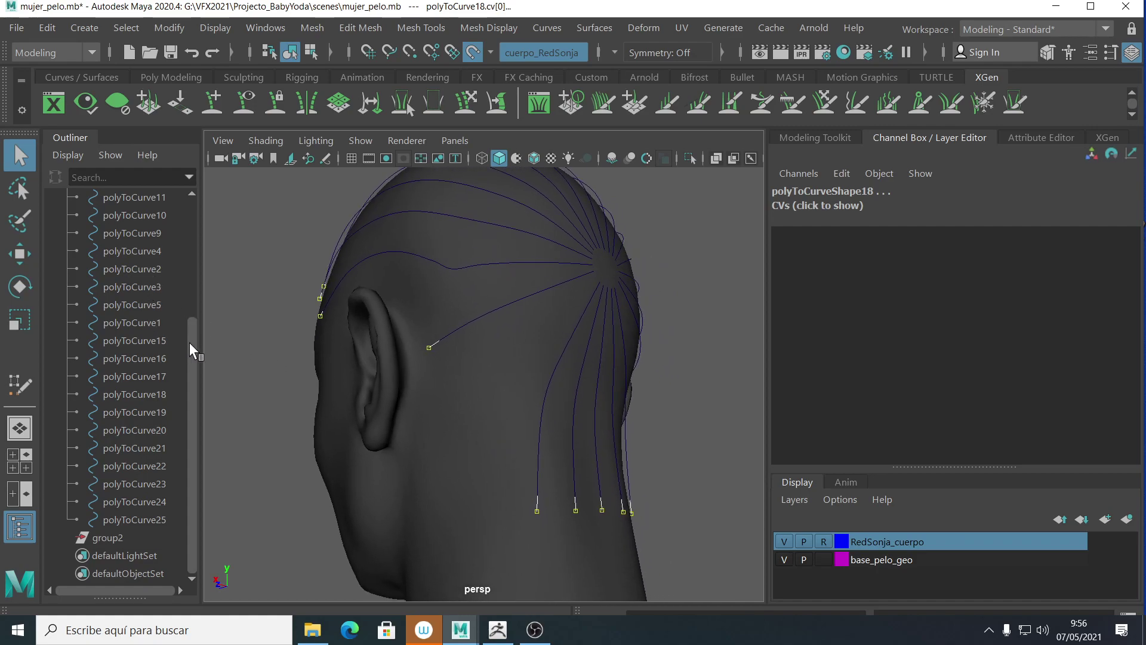
- Unhide the scalp mesh base_pelo_geo1
scroll(189, 343, "up", 5)
left_click(128, 286)
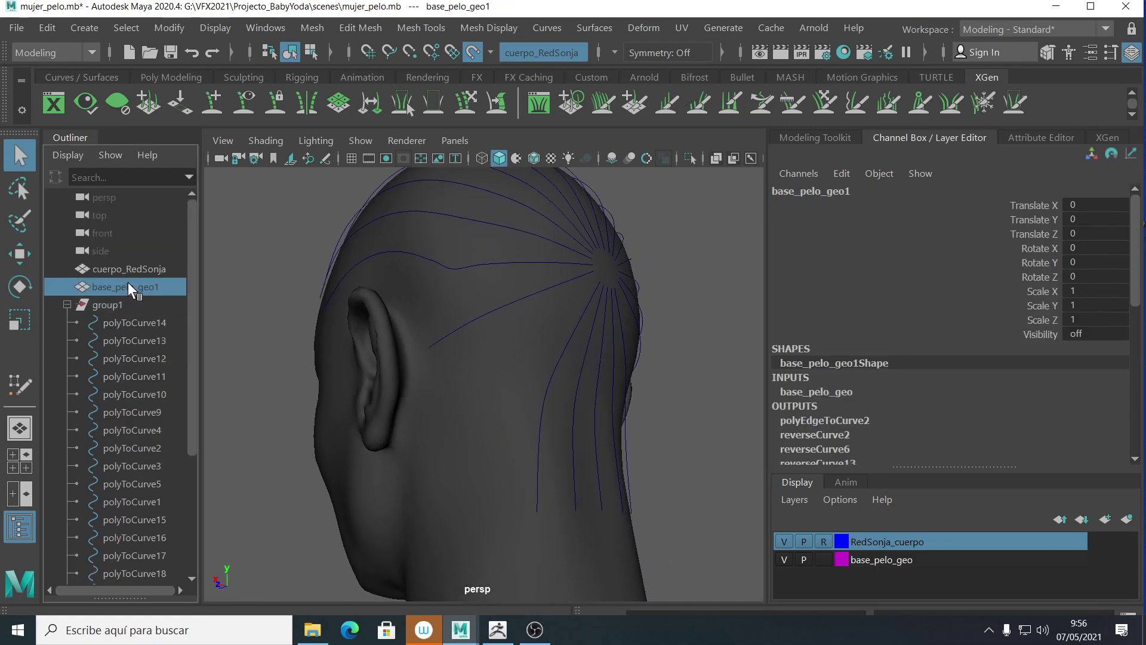
key("shift+h")
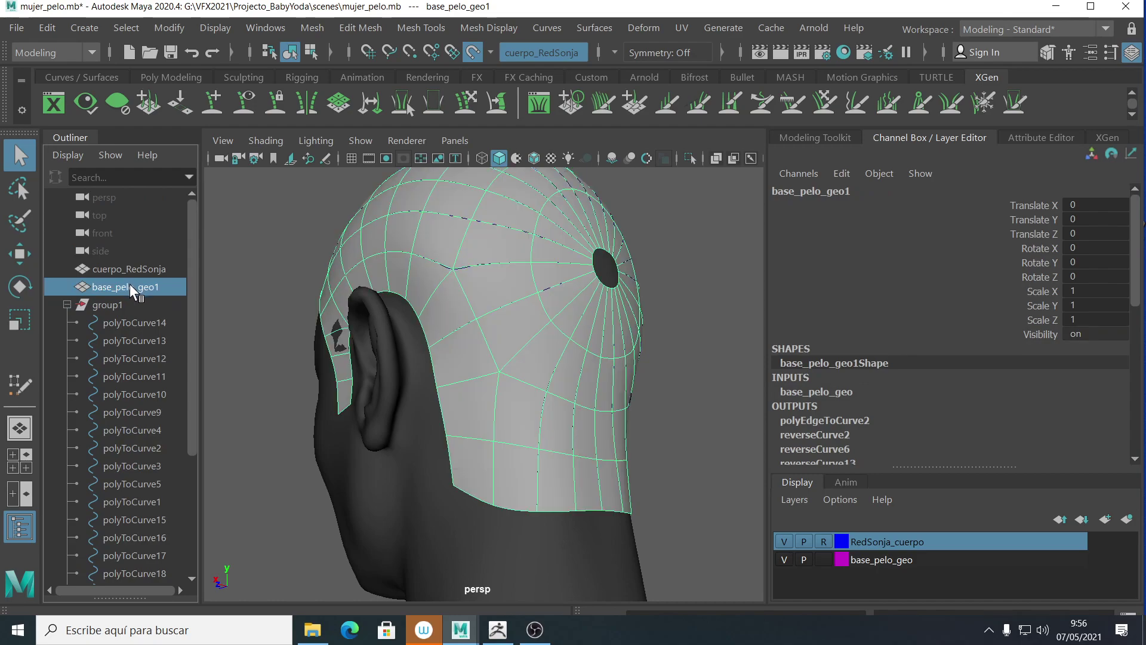
key("ctrl+h")
key("shift+h")
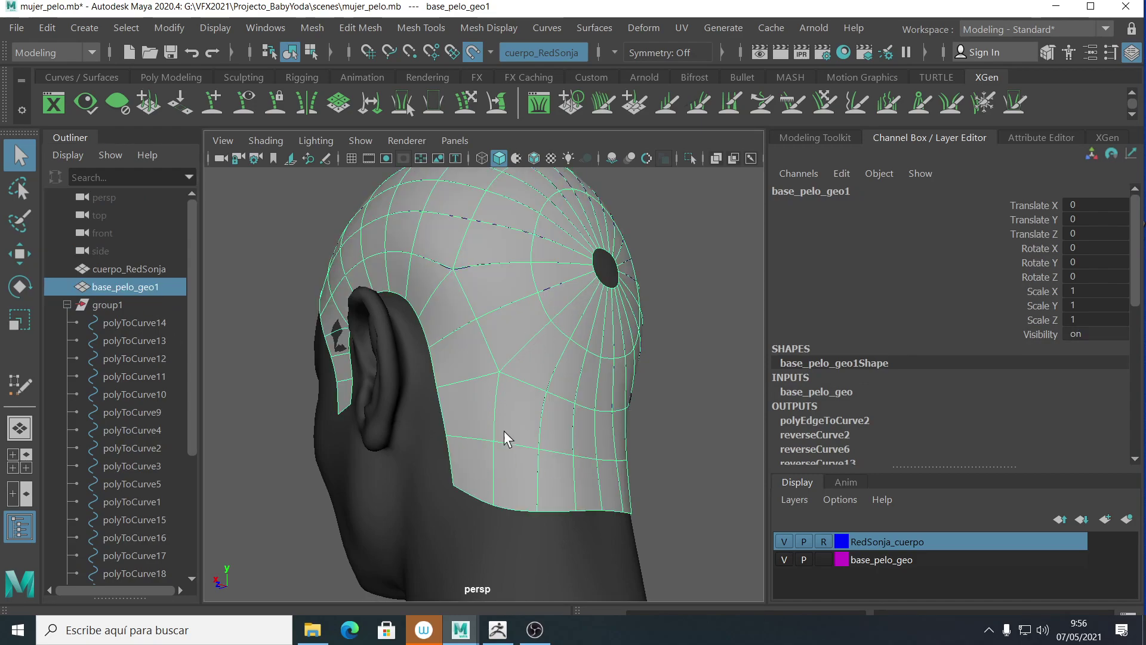
- Select the scalp's edge lines behind both ears, from the nape hairline to the crown hole, and convert them with Polygon Edges to Curve
right_click(500, 450)
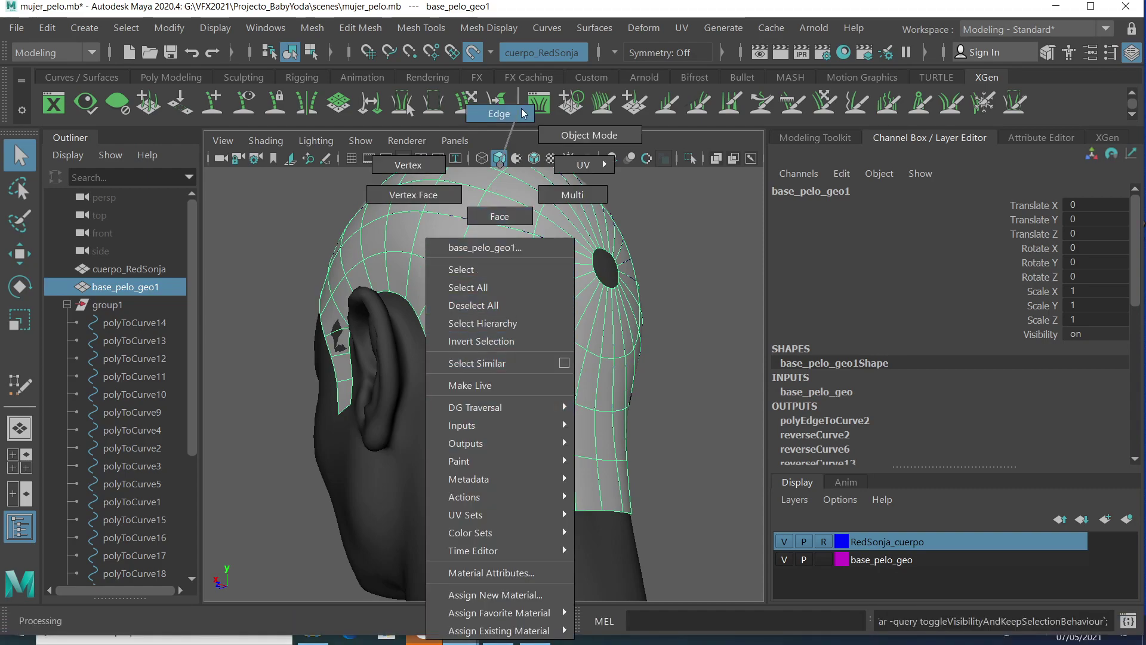
left_click(499, 114)
left_click(492, 473)
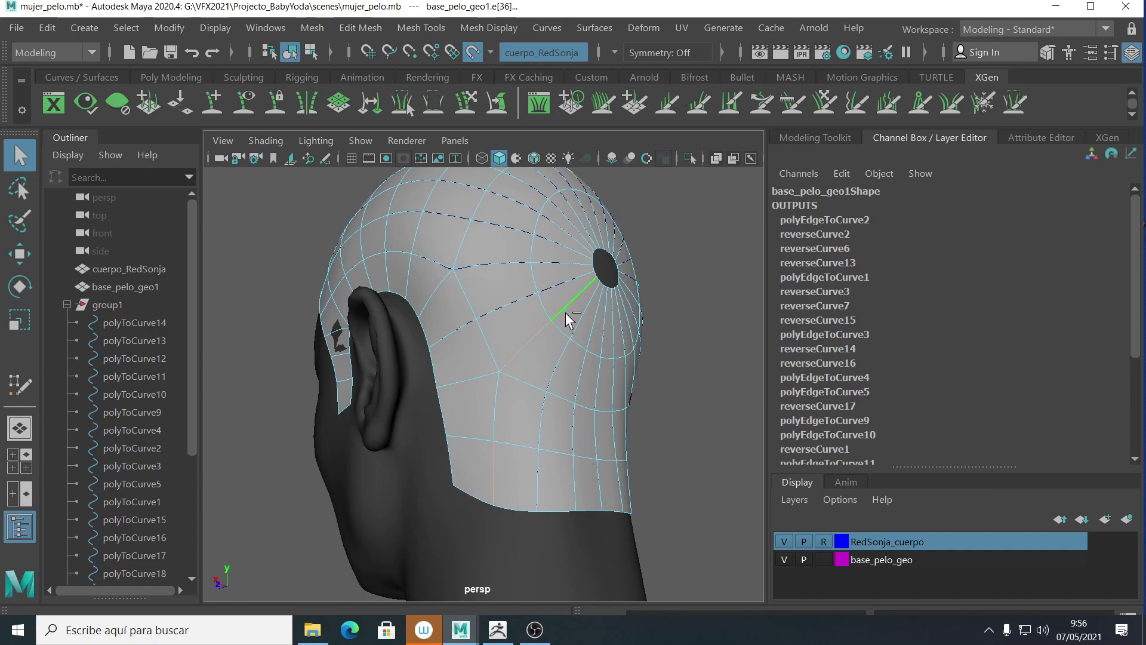
left_click(494, 443)
left_click(526, 339)
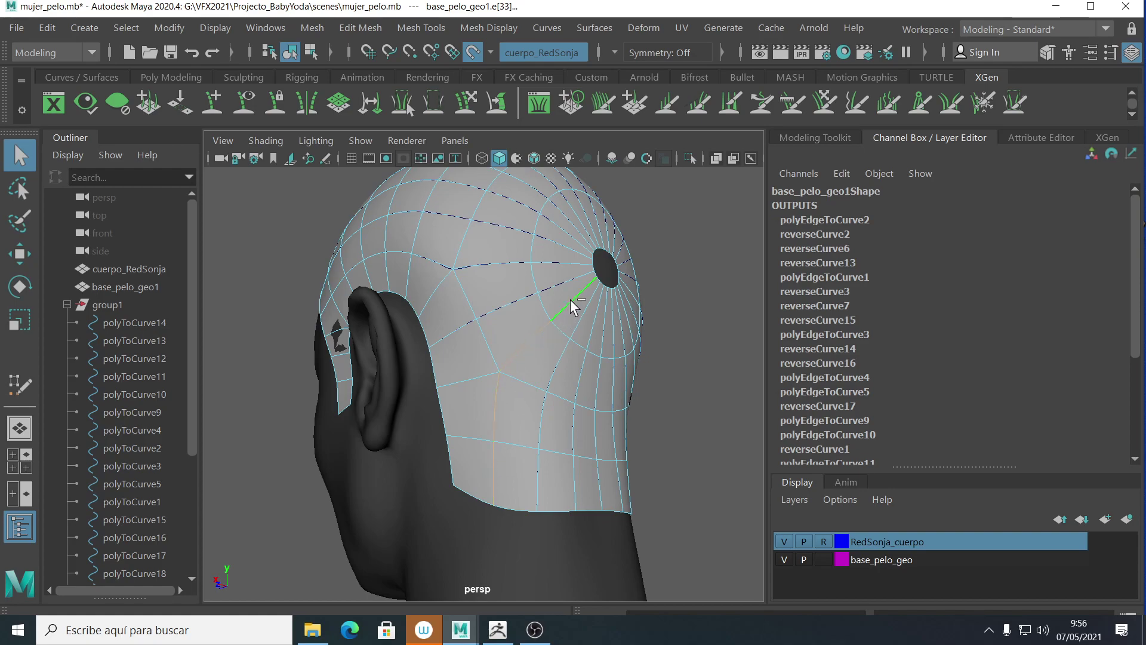
left_click_drag(704, 442, 392, 461, "alt")
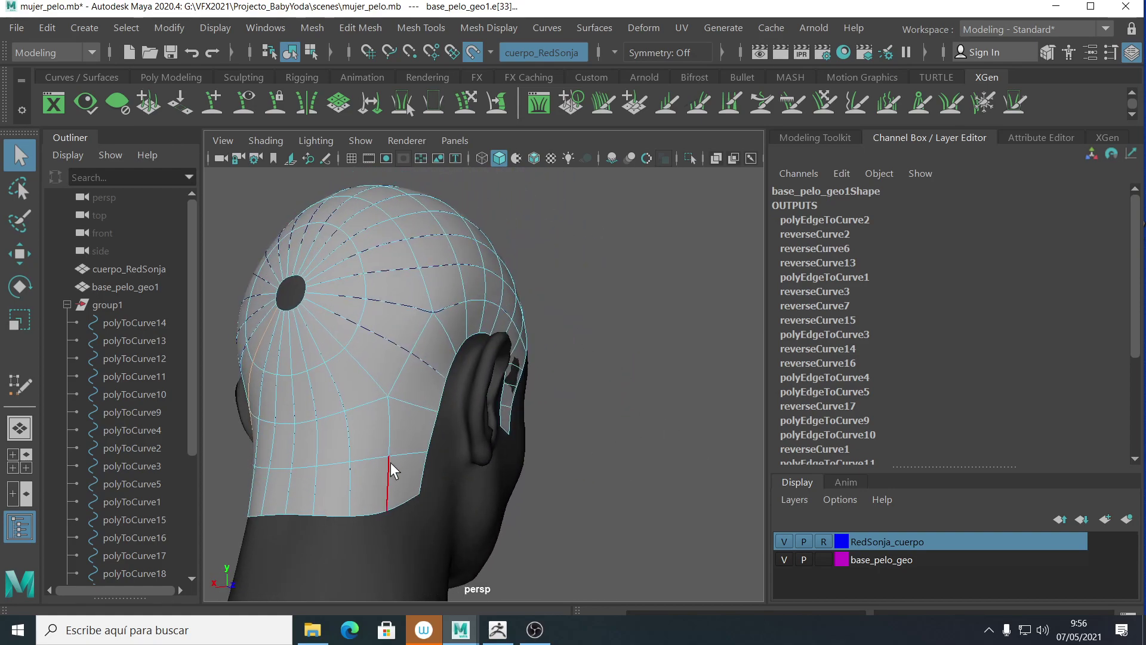
left_click(388, 475)
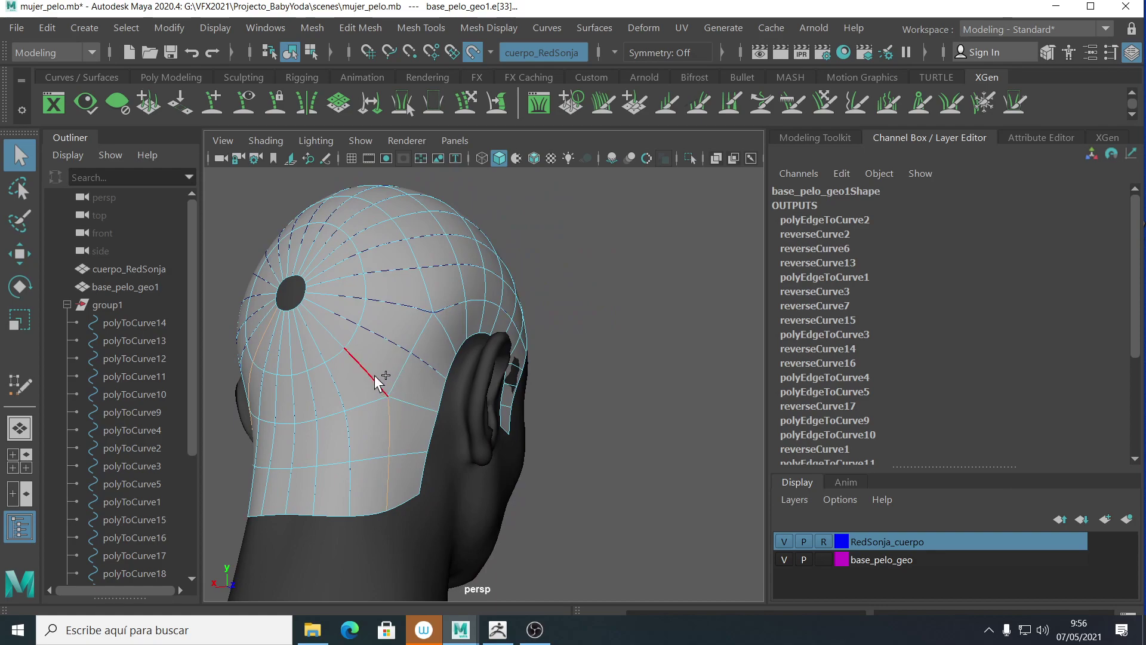
left_click(332, 335, "shift")
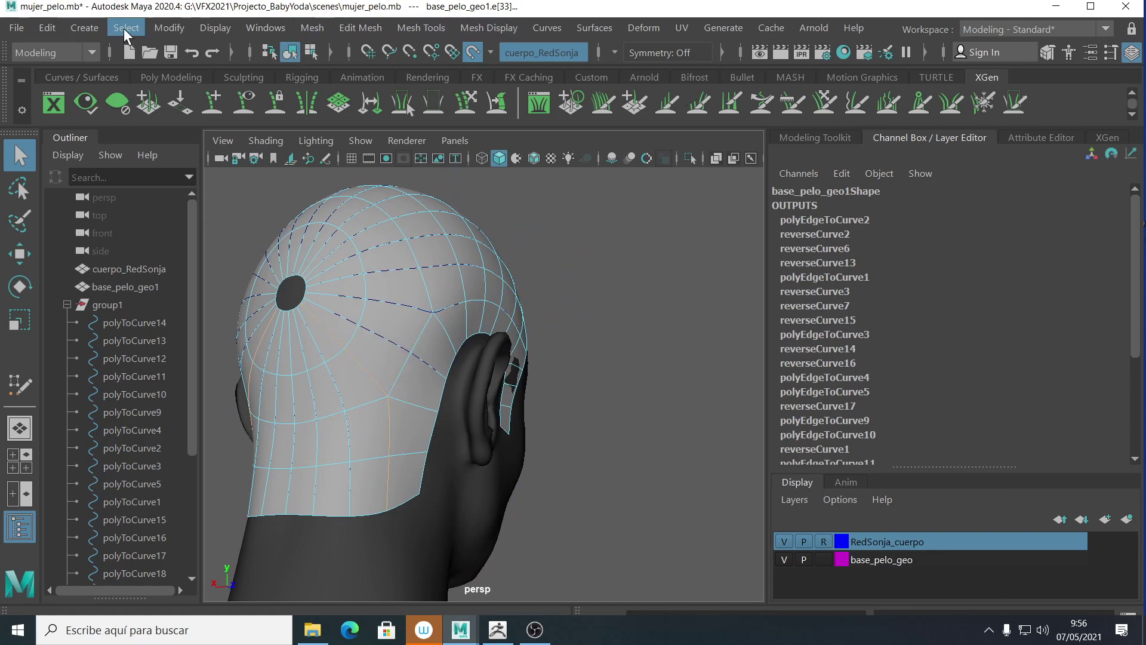
left_click(169, 28)
mouse_move(293, 463)
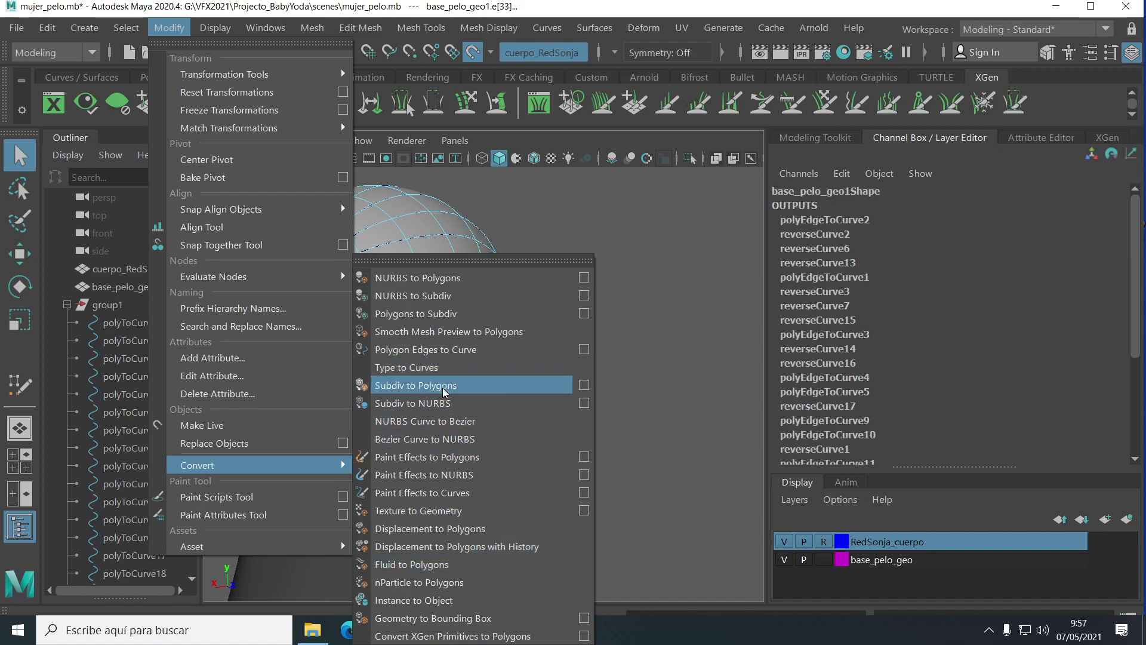
left_click(451, 351)
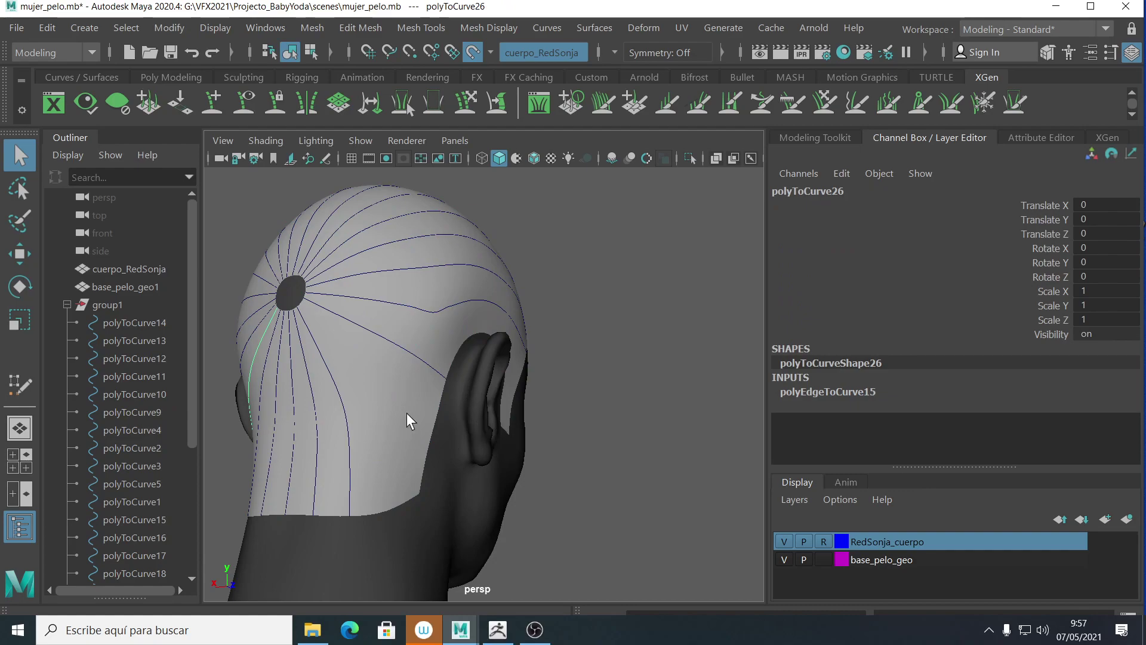
- Hide base_pelo_geo1 briefly to check the guide curves behind the right ear, and show it again
left_click(421, 439)
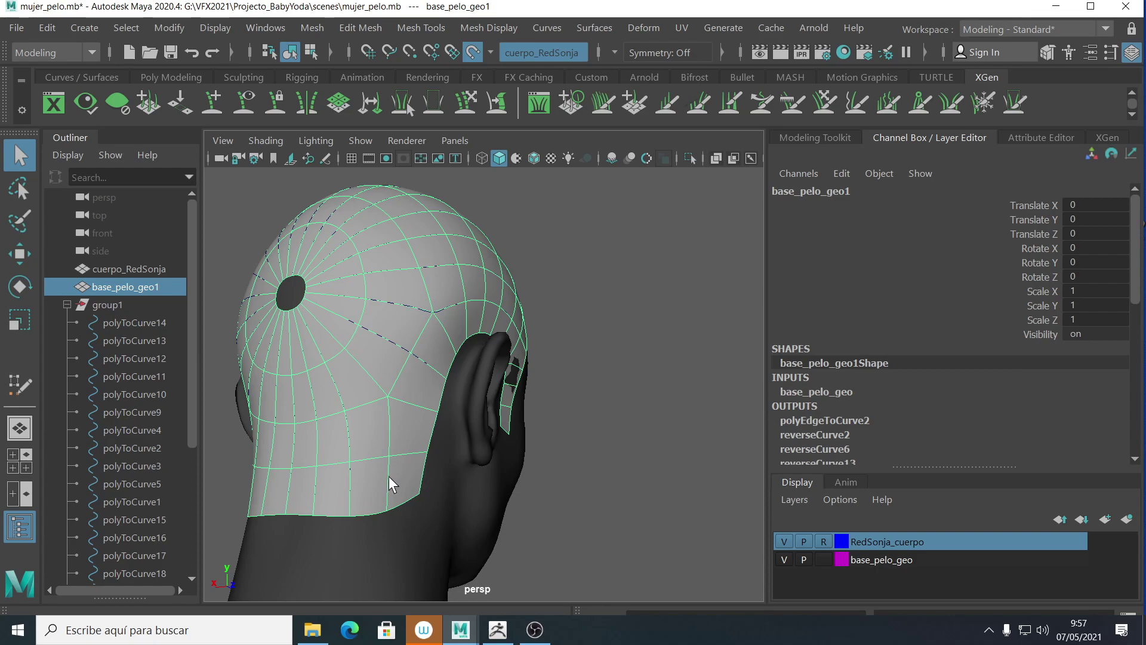
mouse_move(193, 389)
left_mouse_down()
mouse_move(203, 511)
mouse_move(205, 388)
left_mouse_up()
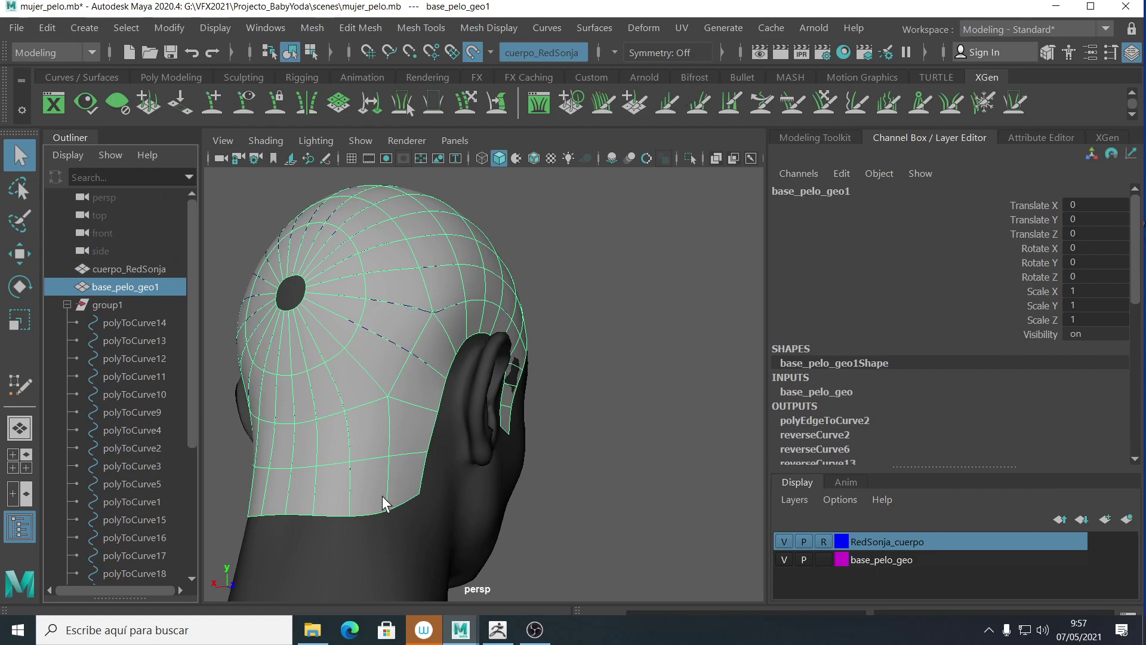
key("ctrl+h")
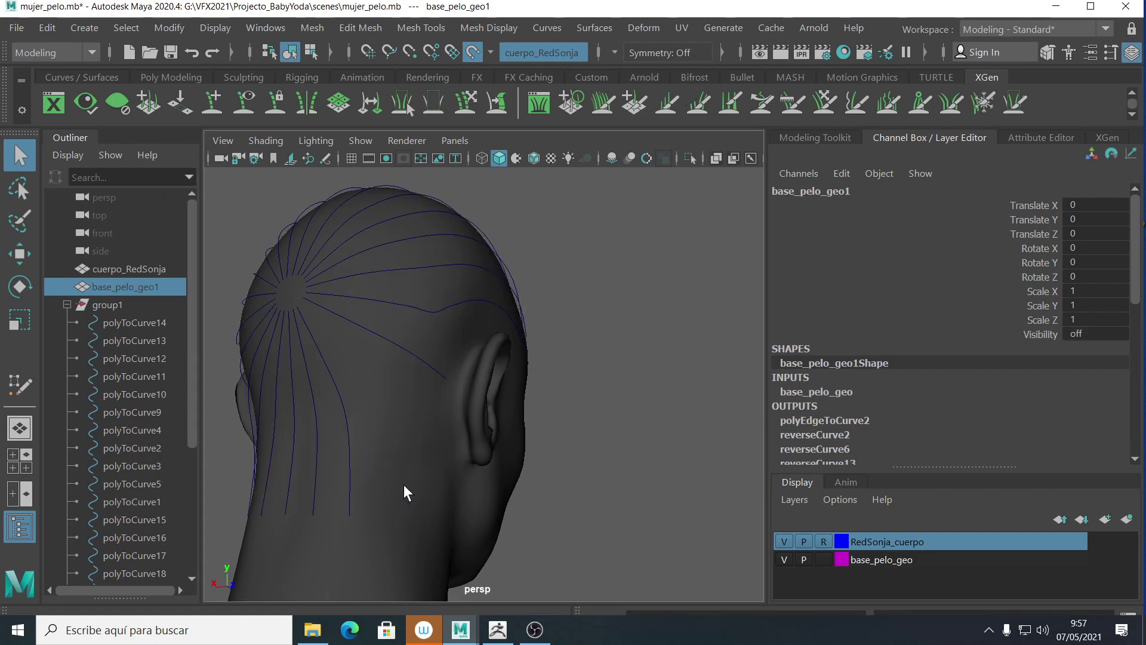
key("shift+h")
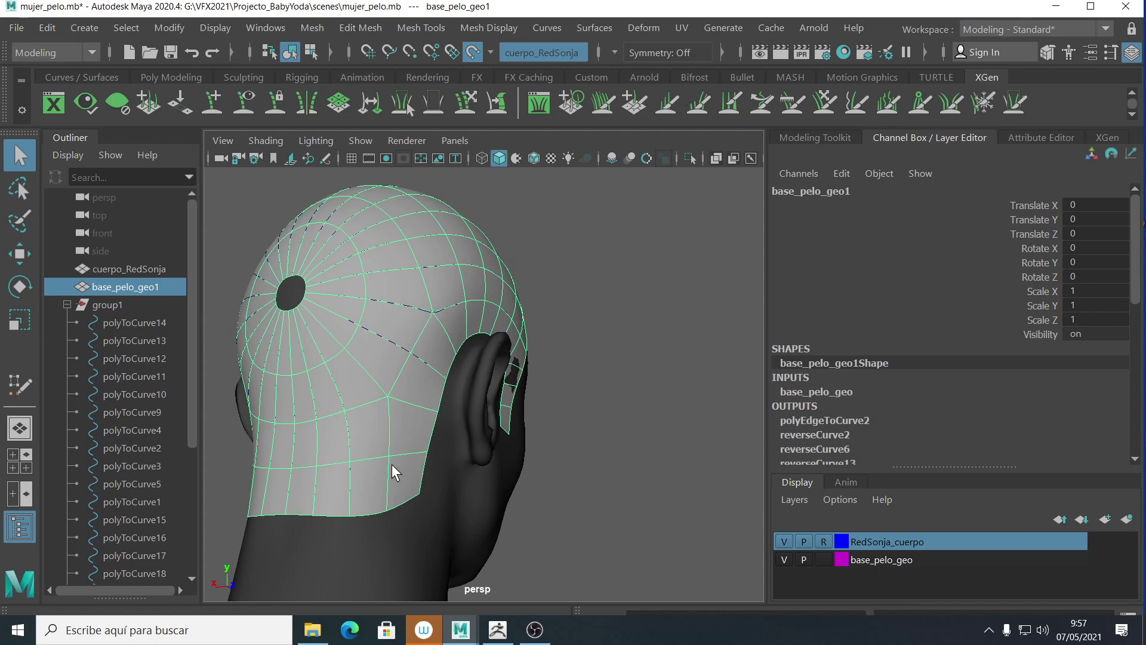
- Convert the scalp's edge line behind the right ear, from the nape hairline up to the crown hole, into a curve
right_click_drag(396, 168, 392, 123)
double_click(389, 421)
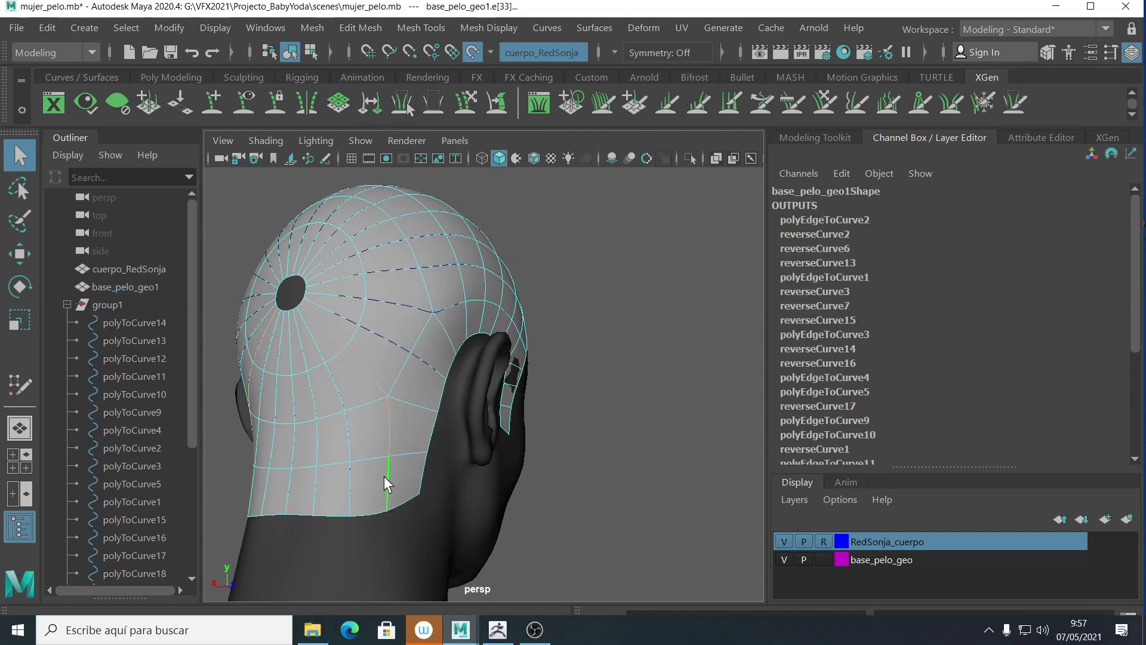
left_click(389, 423, "shift")
left_click(369, 371, "shift")
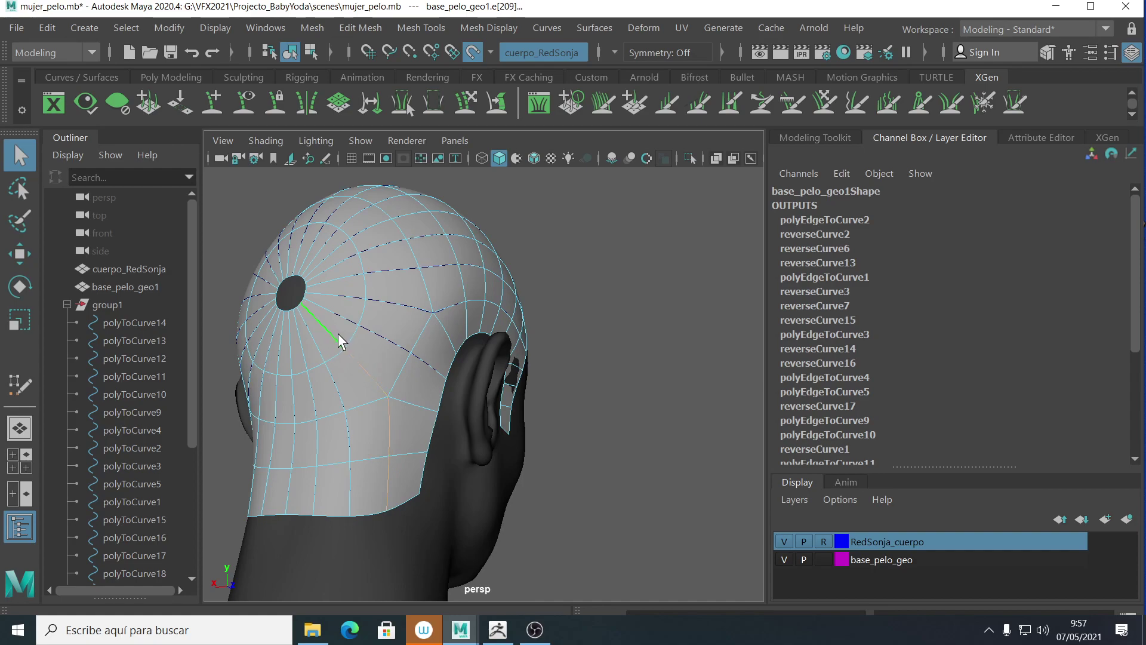
left_click(338, 333, "shift")
left_click_drag(421, 401, 578, 431, "alt")
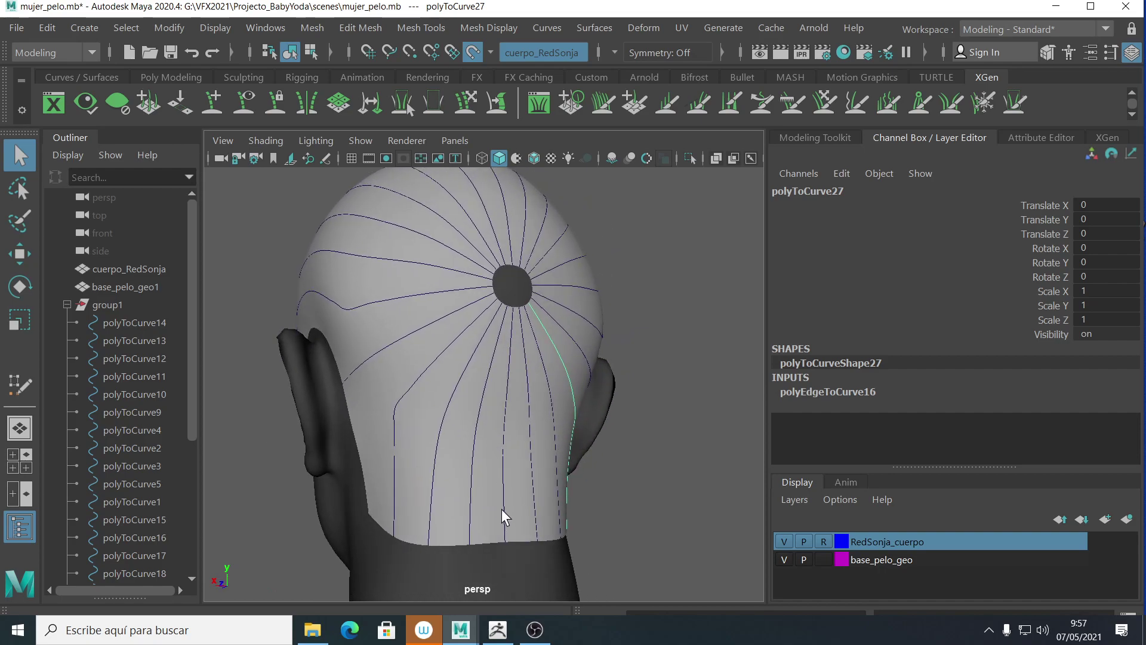
- Hide base_pelo_geo1 and delete the leftover group2
left_click(495, 529)
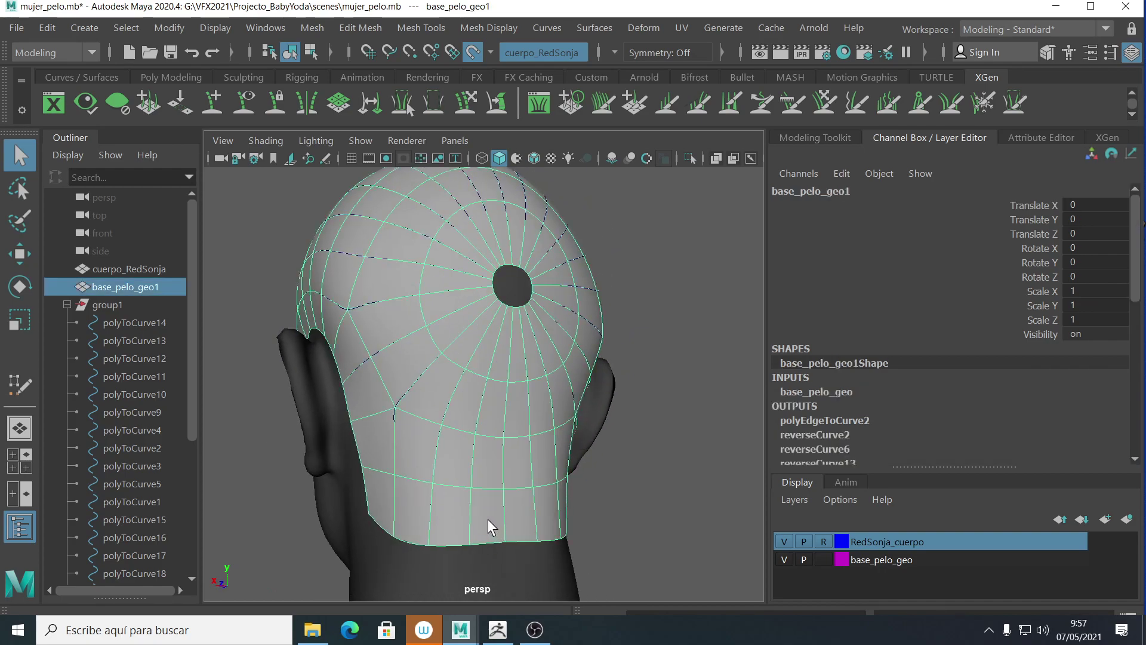
key("ctrl+h")
left_click_drag(265, 199, 682, 457)
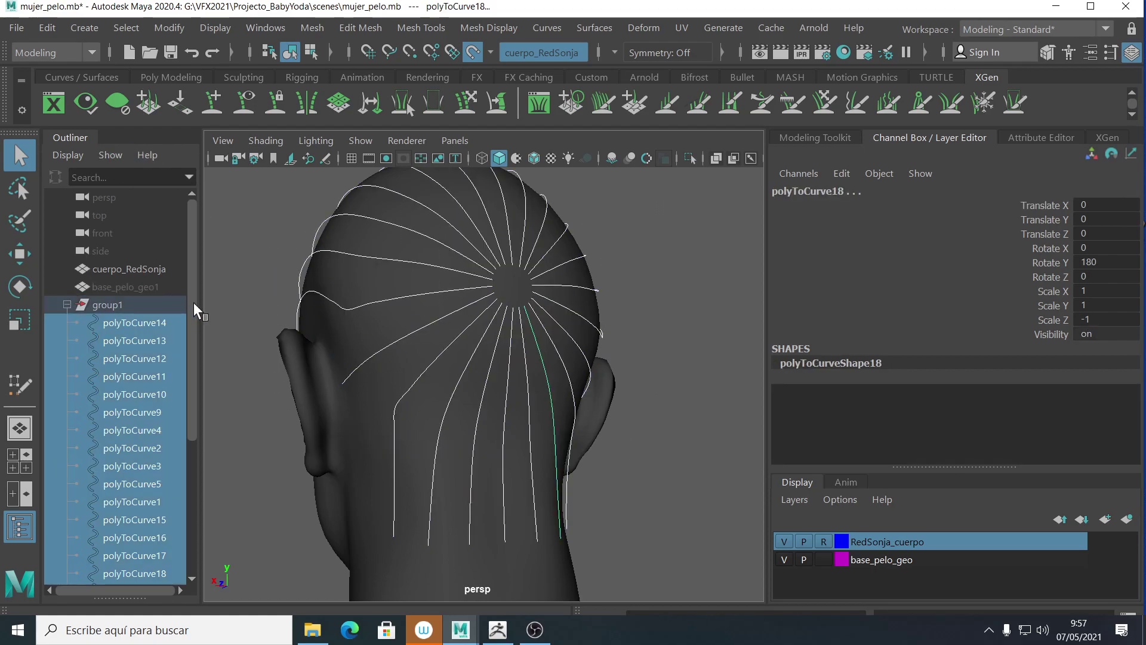
left_click_drag(192, 319, 197, 464)
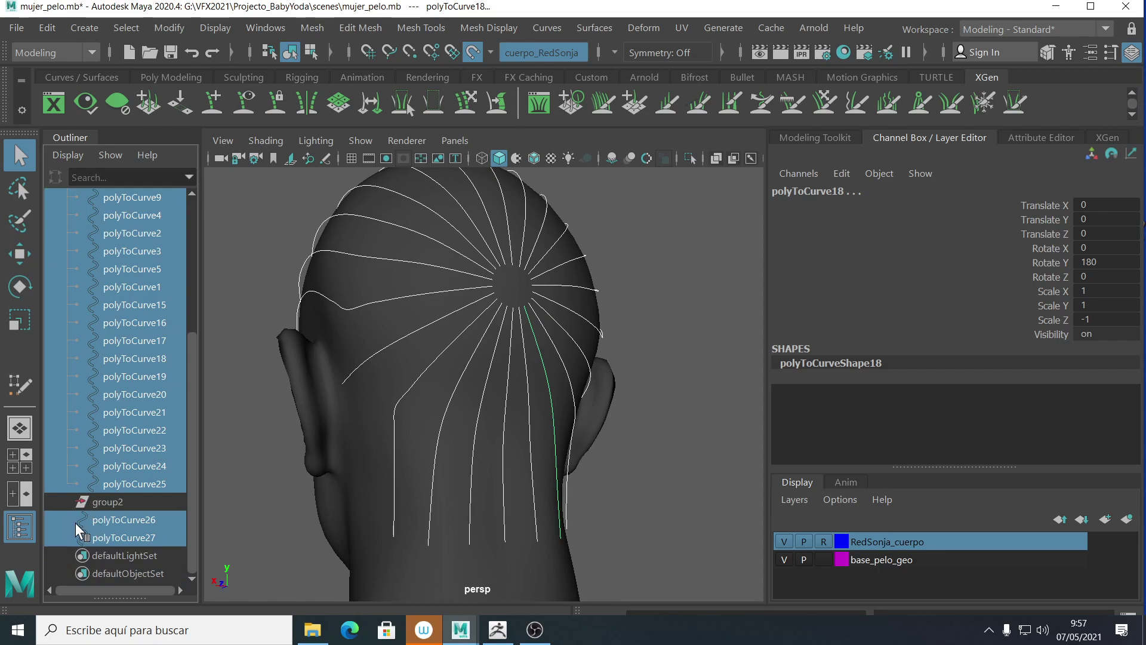
left_click(99, 502)
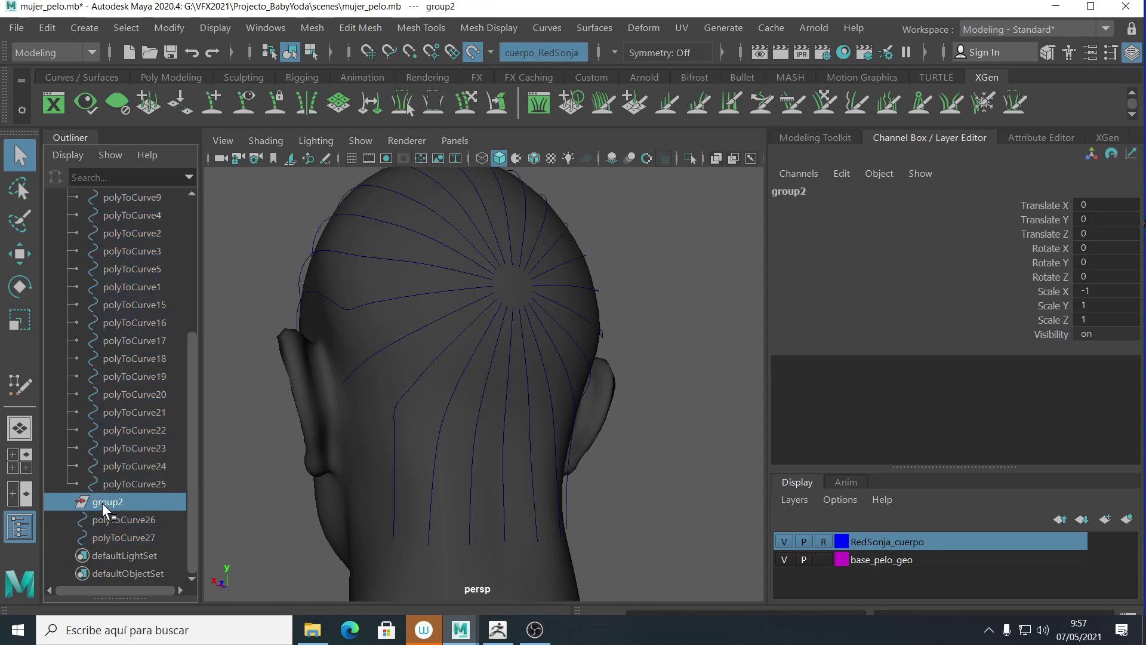
key("Delete")
- Move polyToCurve26 and polyToCurve27 into group1 with the other guide curves
left_click(111, 523)
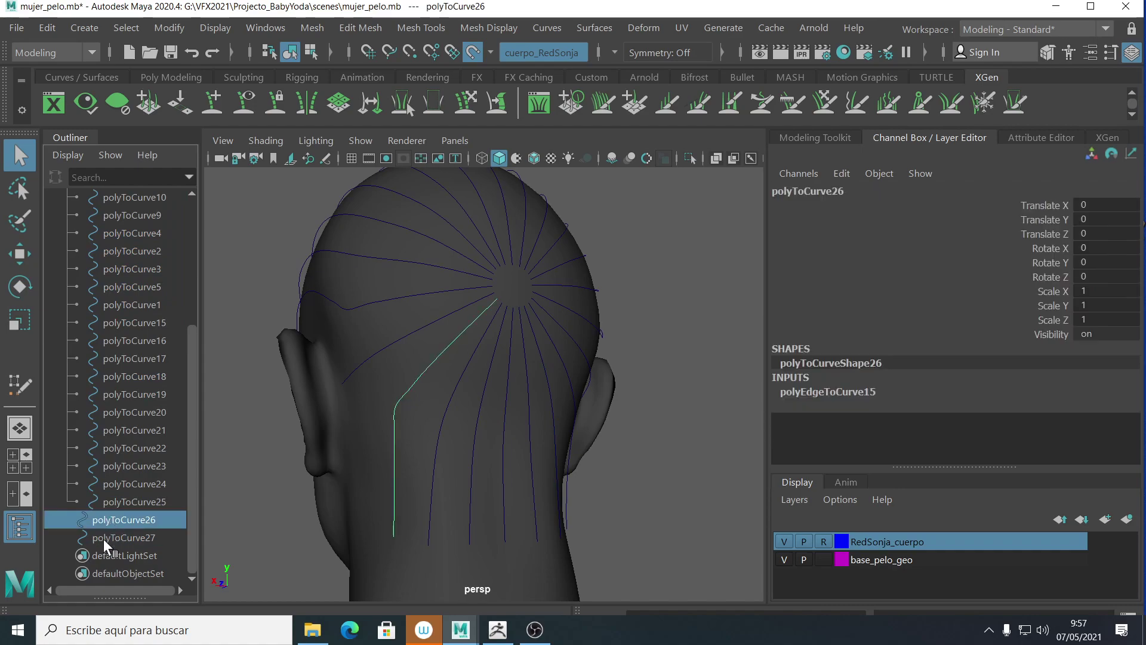
left_click(108, 539, "shift")
left_click_drag(84, 517, 97, 251)
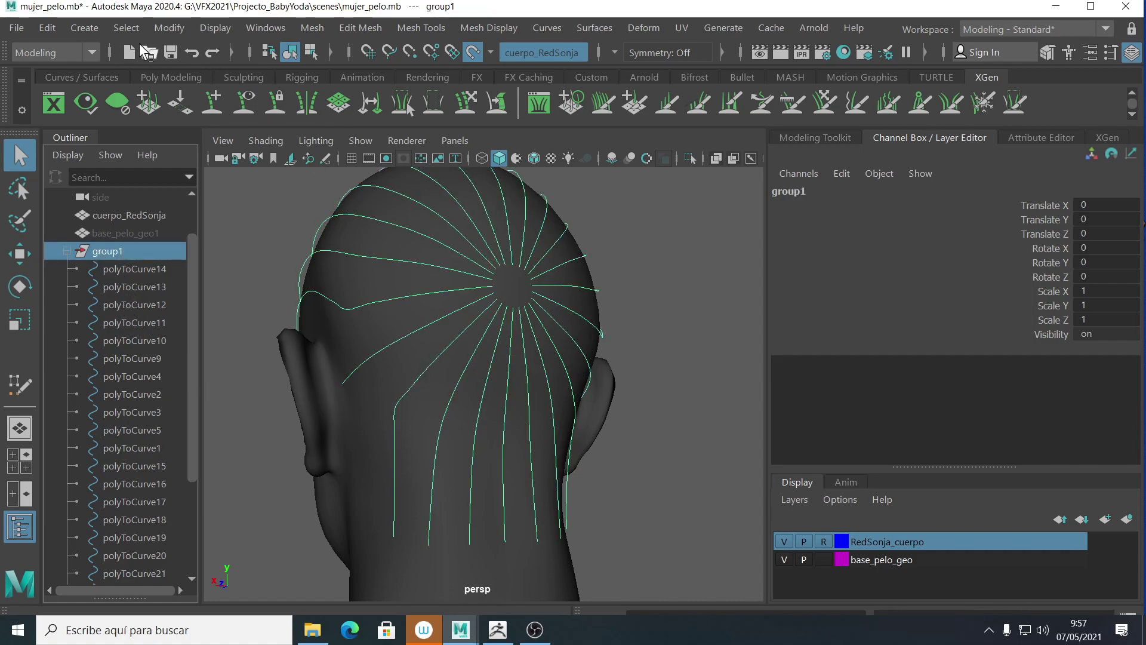
- Select the first CV of every guide curve in group1 to check that the curves start at the hairline edge
left_click(126, 27)
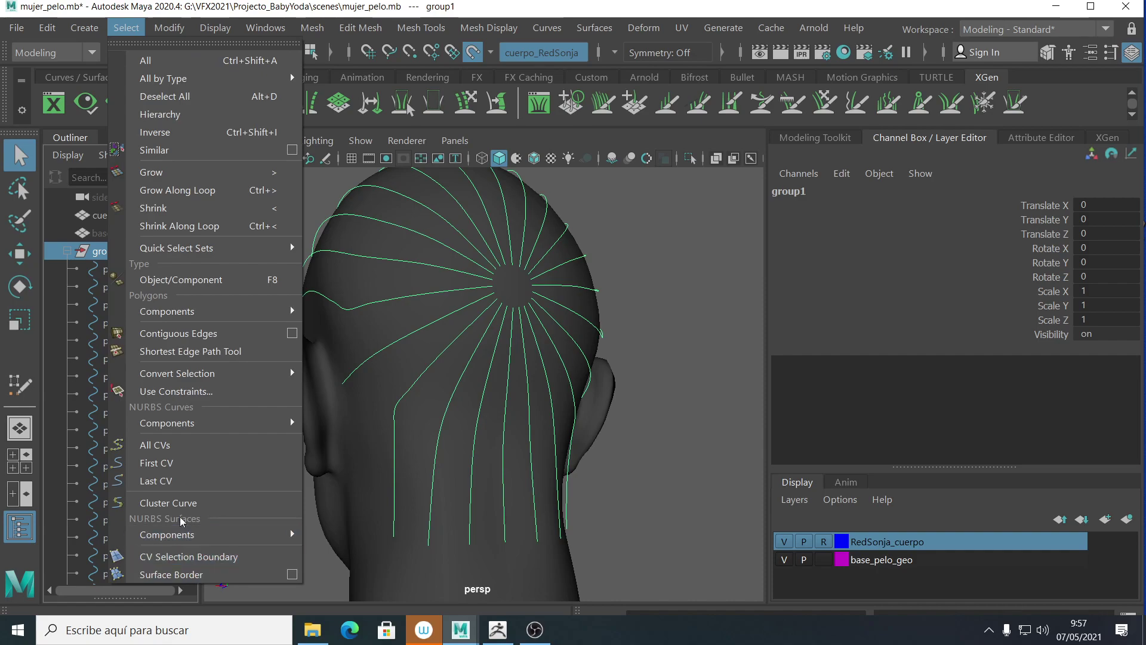
left_click(176, 465)
left_click(651, 435)
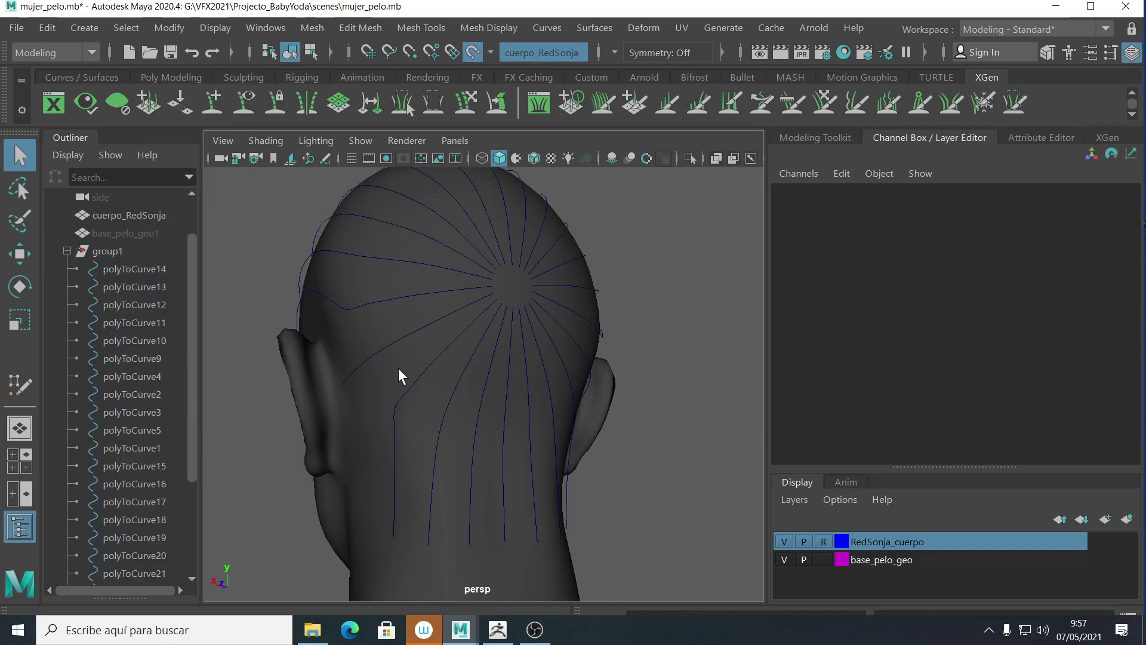
left_click_drag(671, 483, 671, 482)
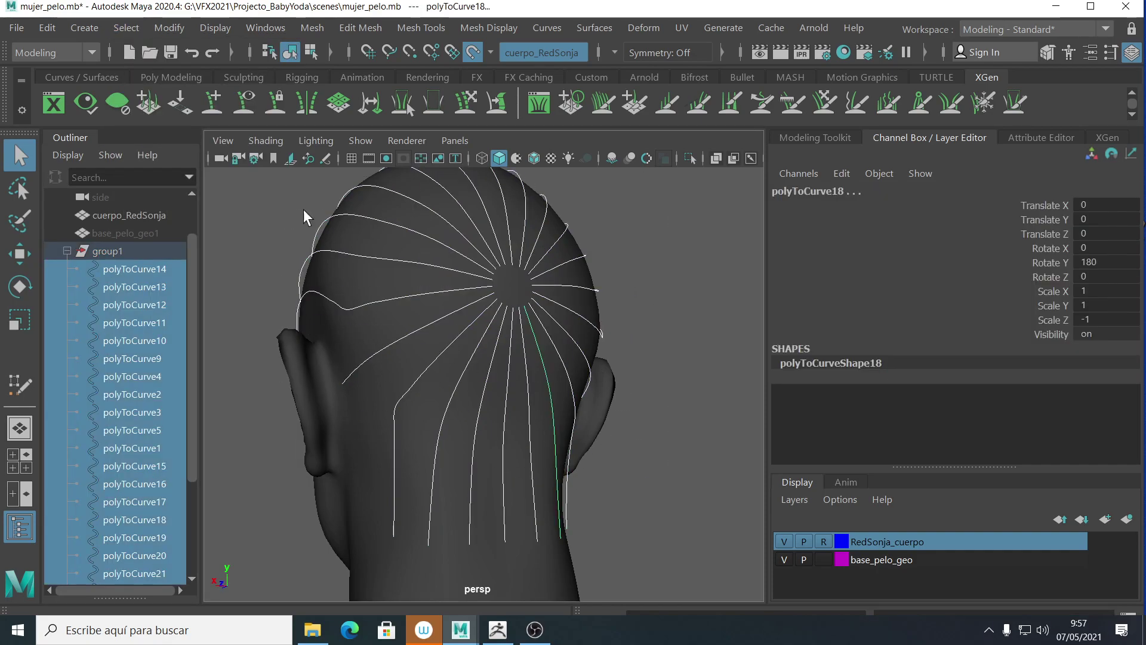
left_click(126, 28)
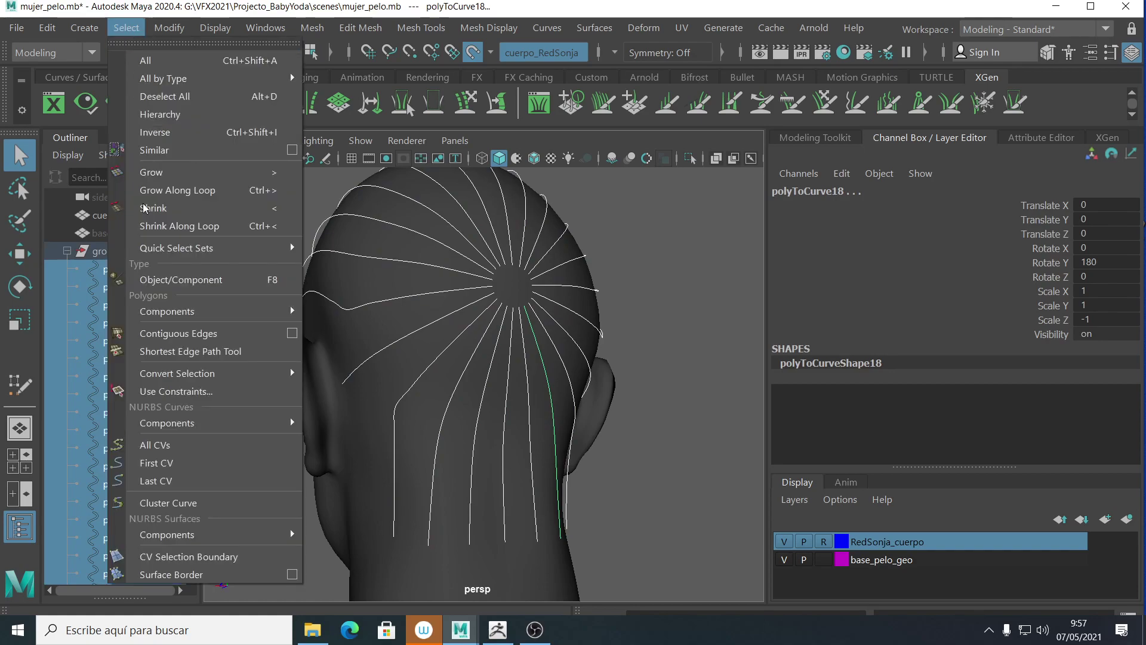
left_click(175, 482)
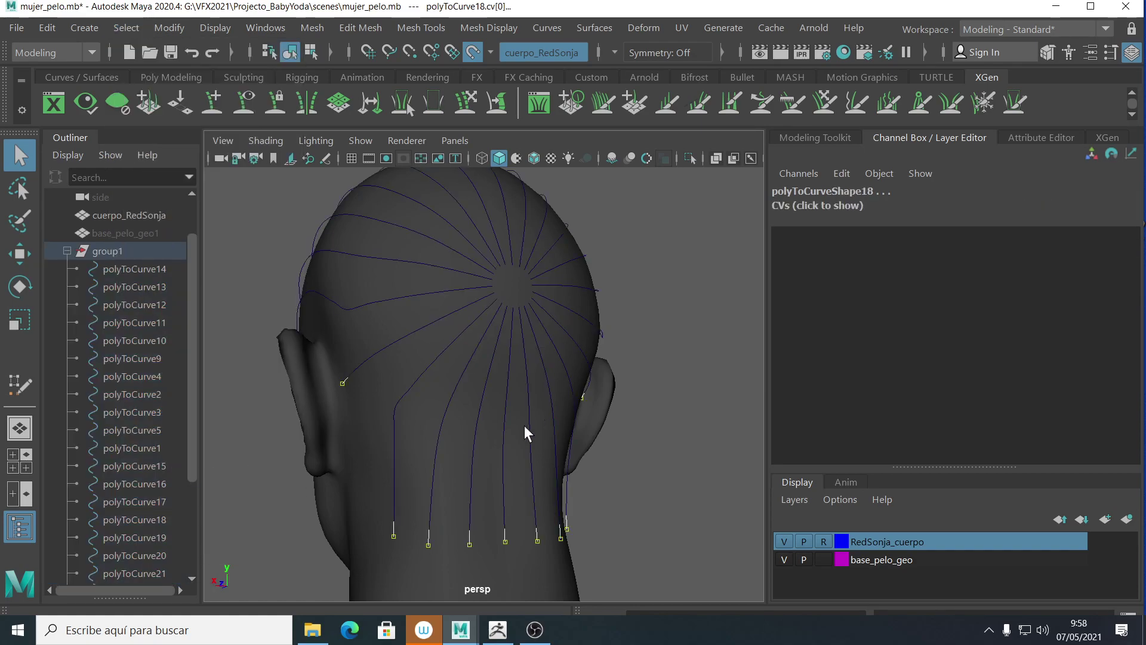
left_click_drag(575, 399, 605, 393, "alt")
right_click_drag(604, 393, 552, 406, "alt")
left_click_drag(553, 406, 488, 423, "alt")
left_click(455, 411)
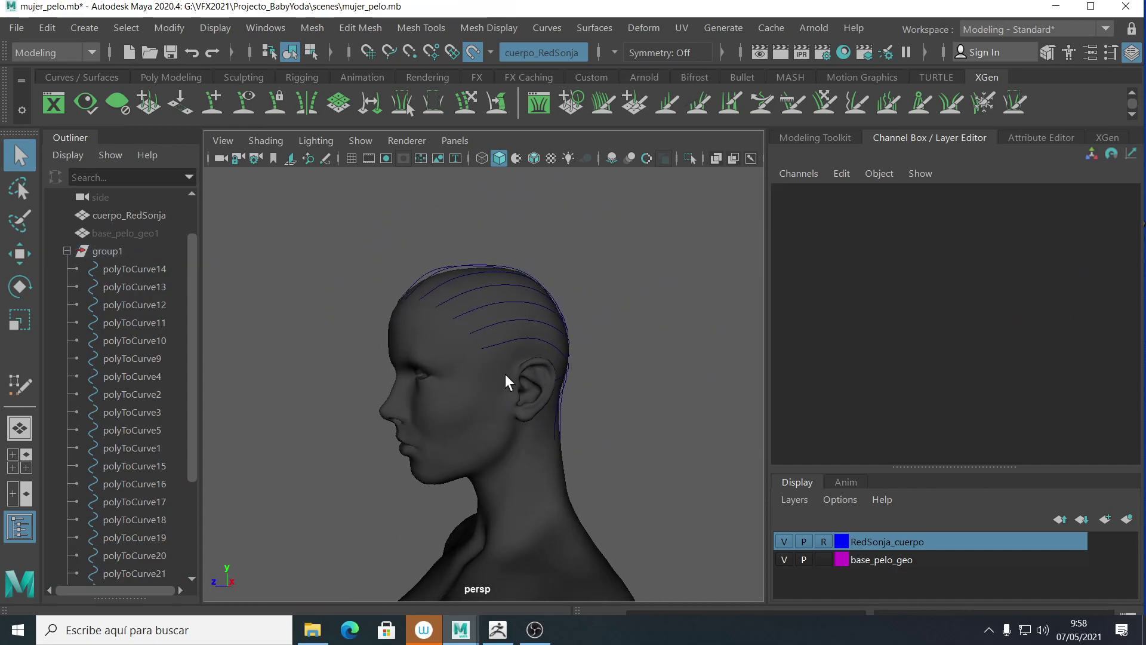
- Display the control vertices of polyToCurve12 above the forehead and select its first CV at the hairline
right_click_drag(421, 298, 522, 397, "alt")
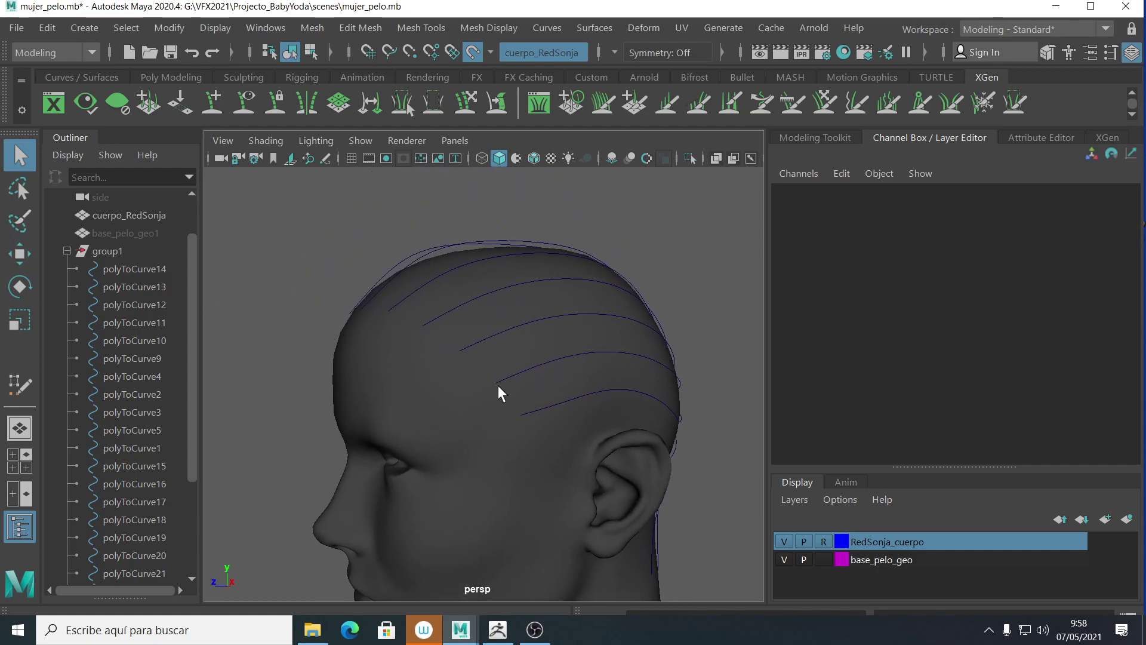
left_click_drag(487, 364, 533, 347, "alt")
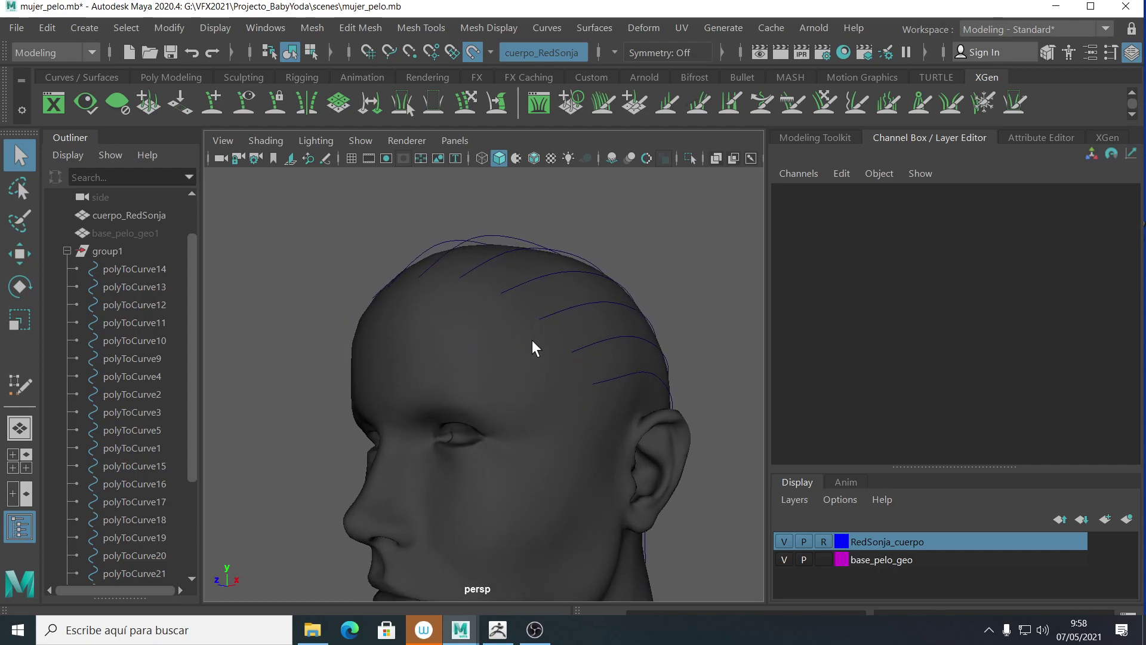
left_click(128, 233)
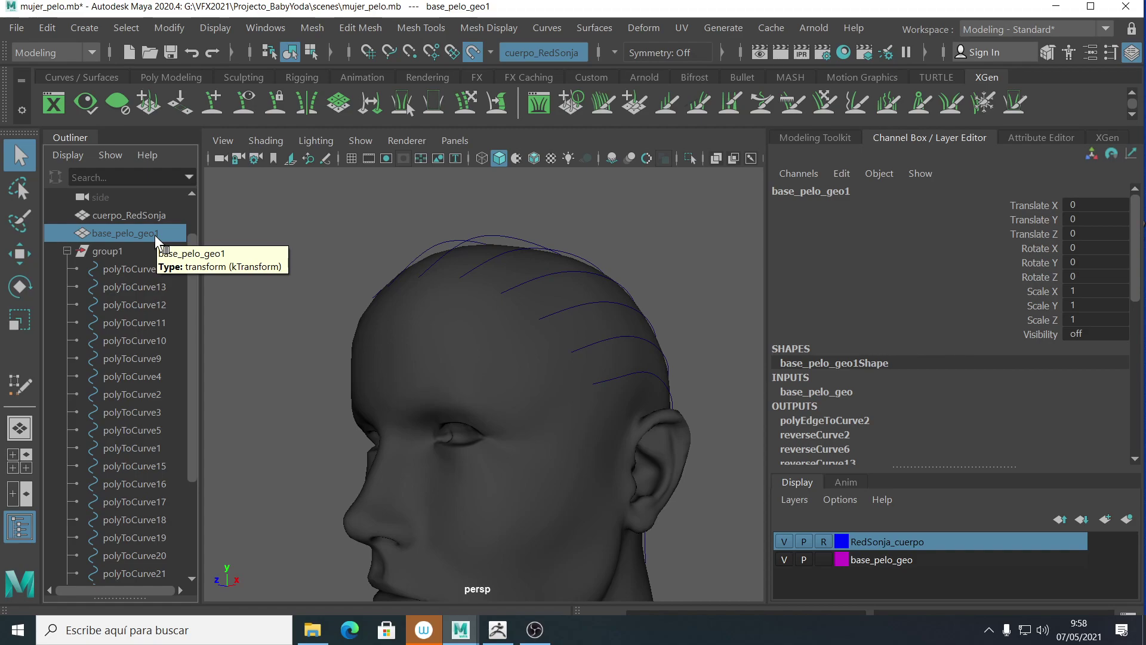
left_click(443, 284)
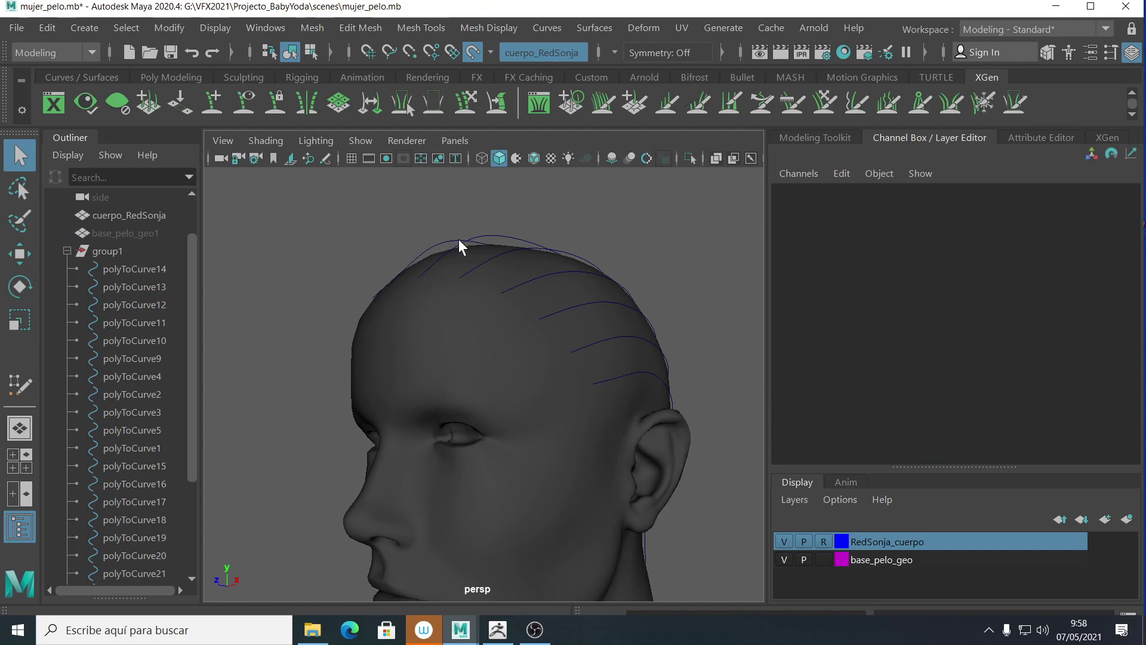
left_click(432, 264)
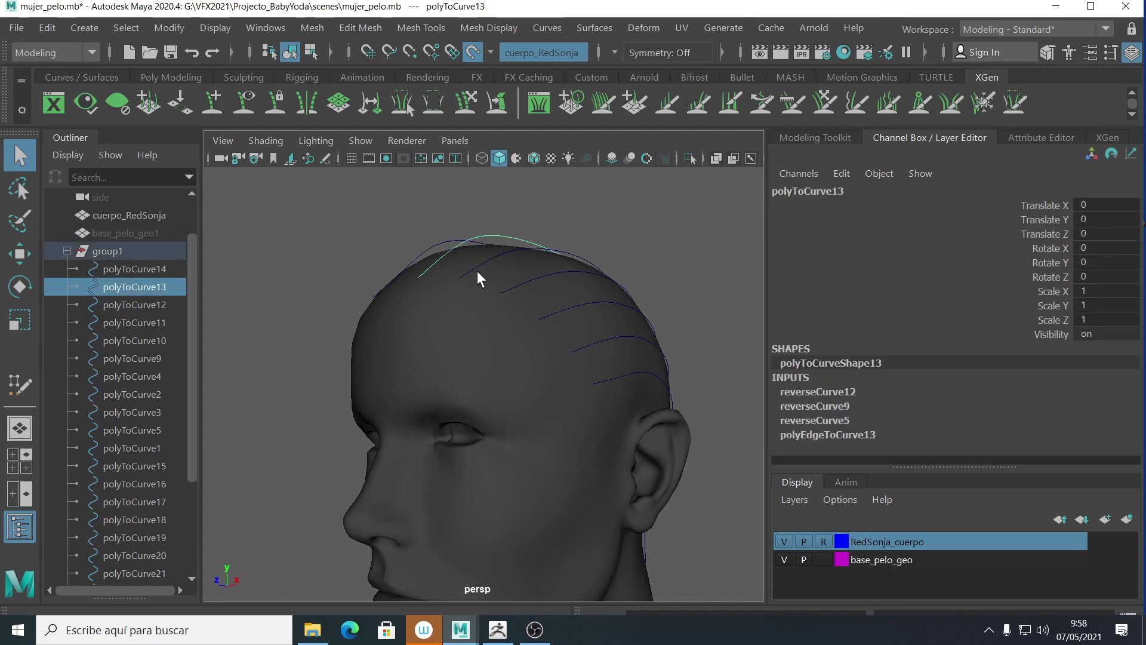
left_click(466, 275)
right_click_drag(482, 262, 493, 324, "alt")
right_click_drag(437, 299, 343, 220)
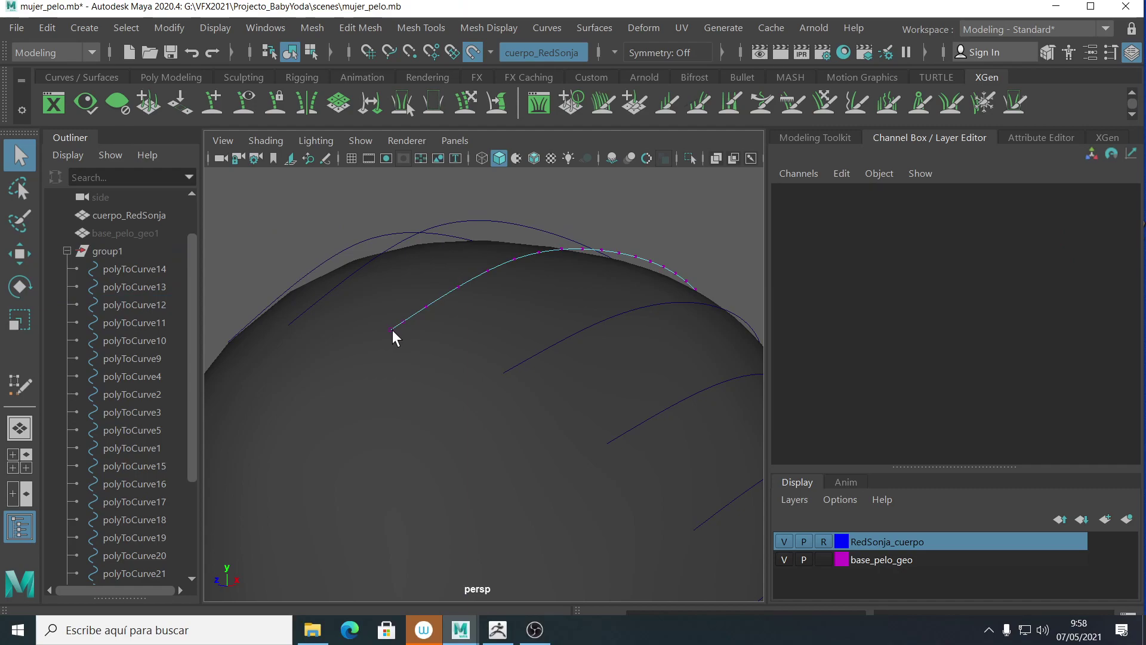
left_click_drag(394, 346, 394, 347)
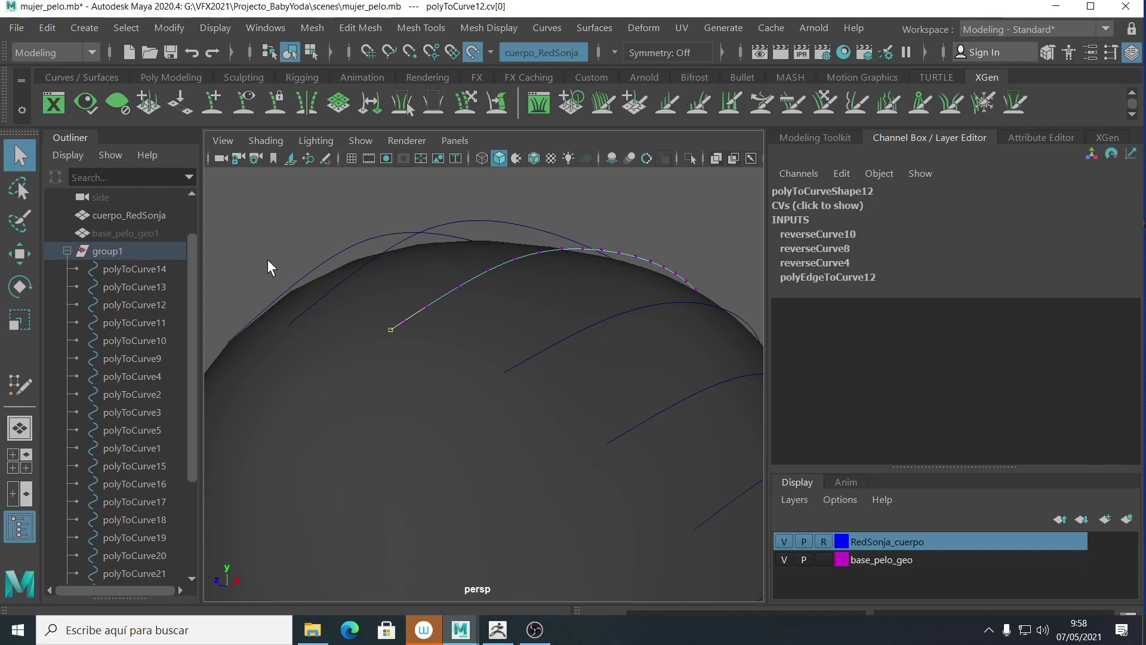
- Move the first CV of polyToCurve12 slightly down the forehead, turning off the live surface cuerpo_RedSonja for the adjustment
left_click(19, 253)
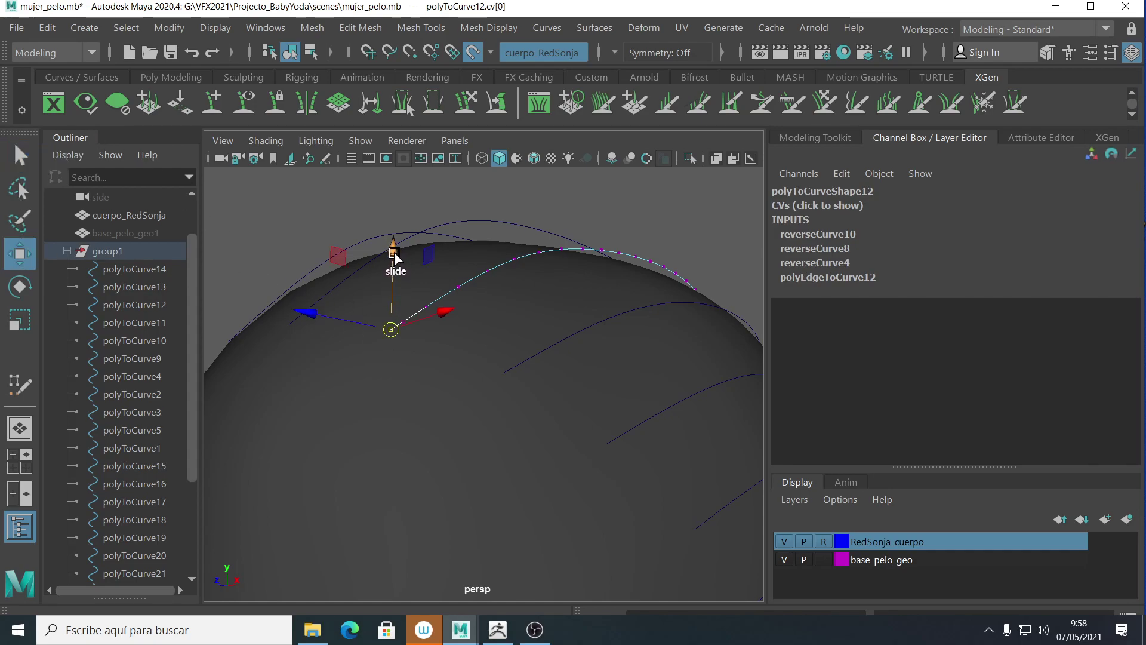
left_click_drag(395, 252, 394, 266)
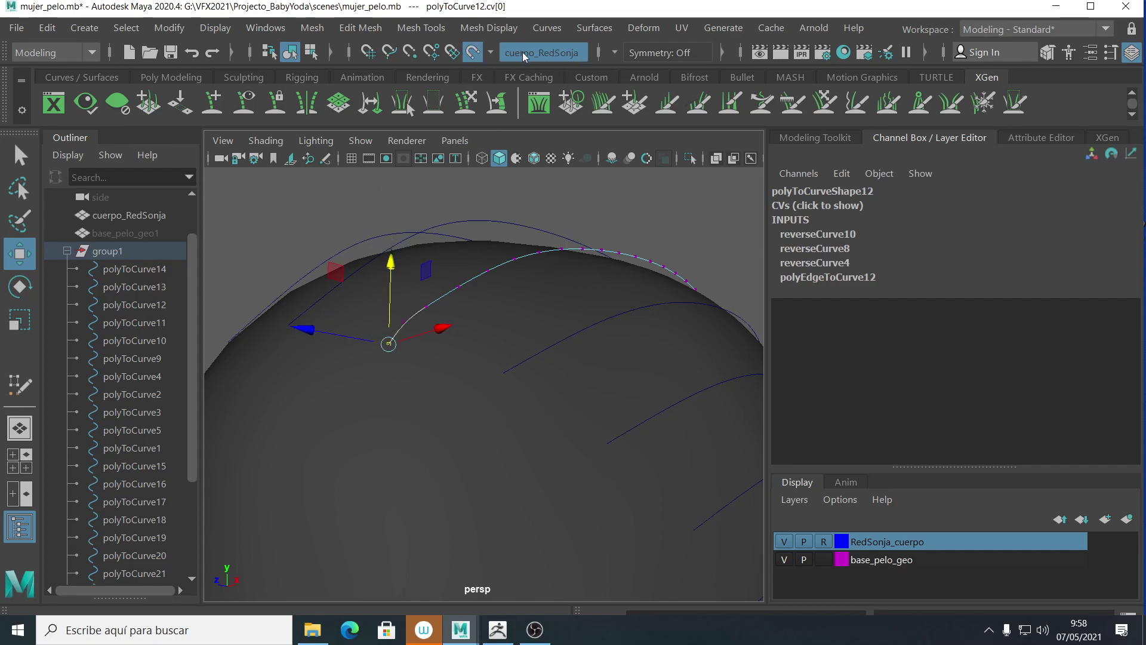
left_click(472, 52)
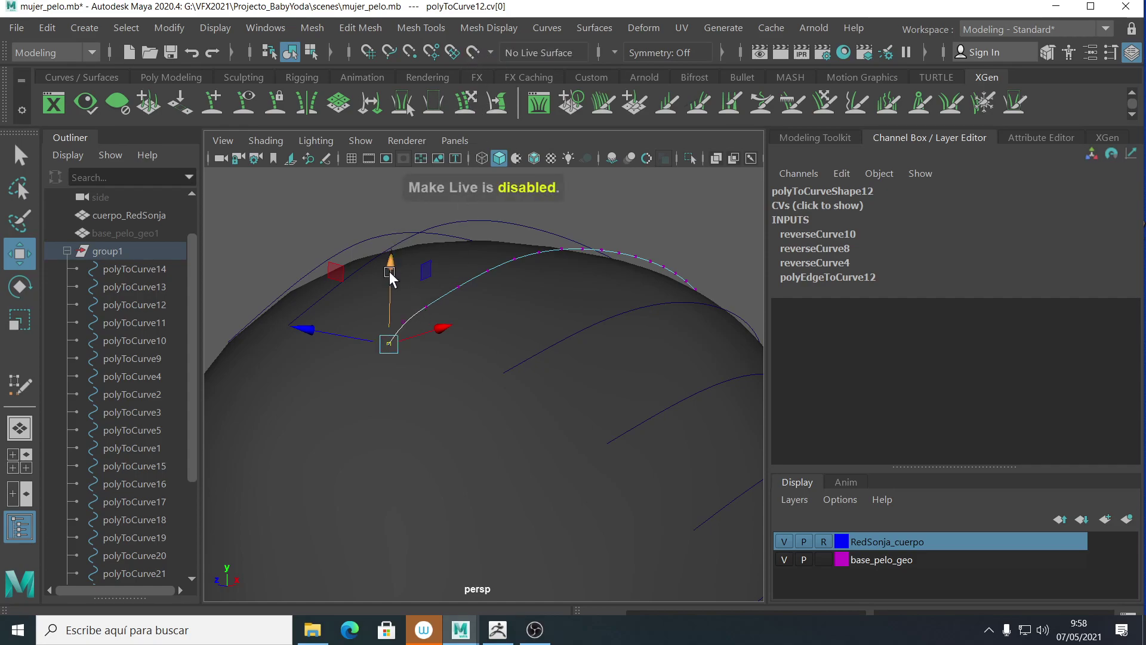
mouse_move(389, 271)
left_mouse_down()
mouse_move(395, 263)
mouse_move(394, 282)
left_mouse_up()
left_click(554, 347)
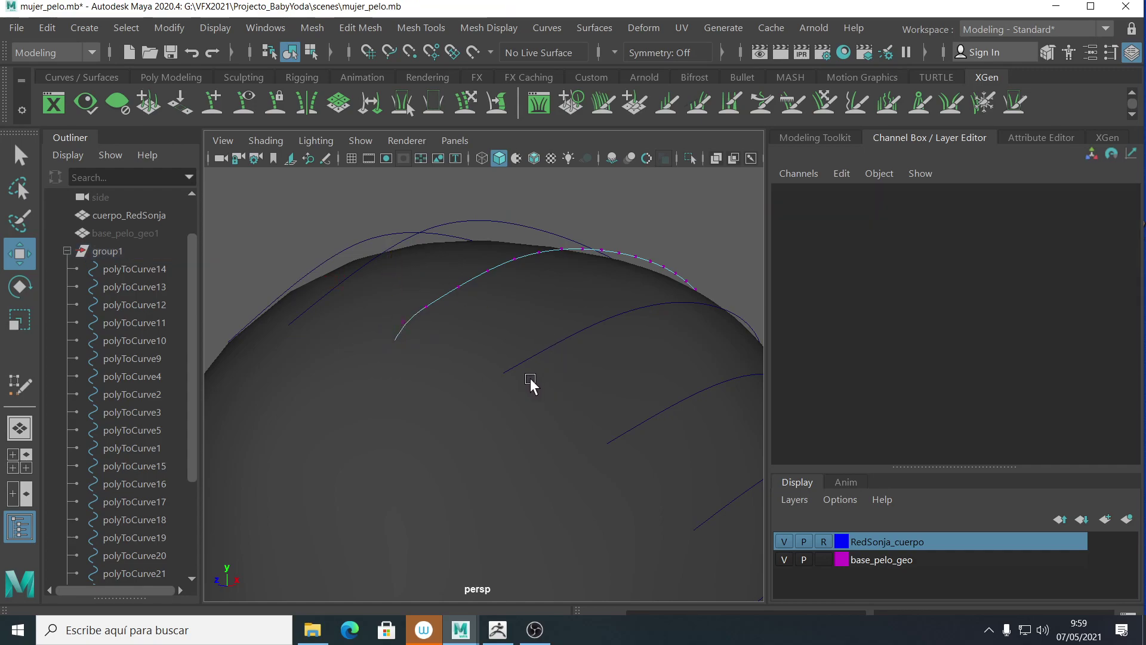
- Select all the guide curves and display their control vertices in component mode
left_click(504, 379)
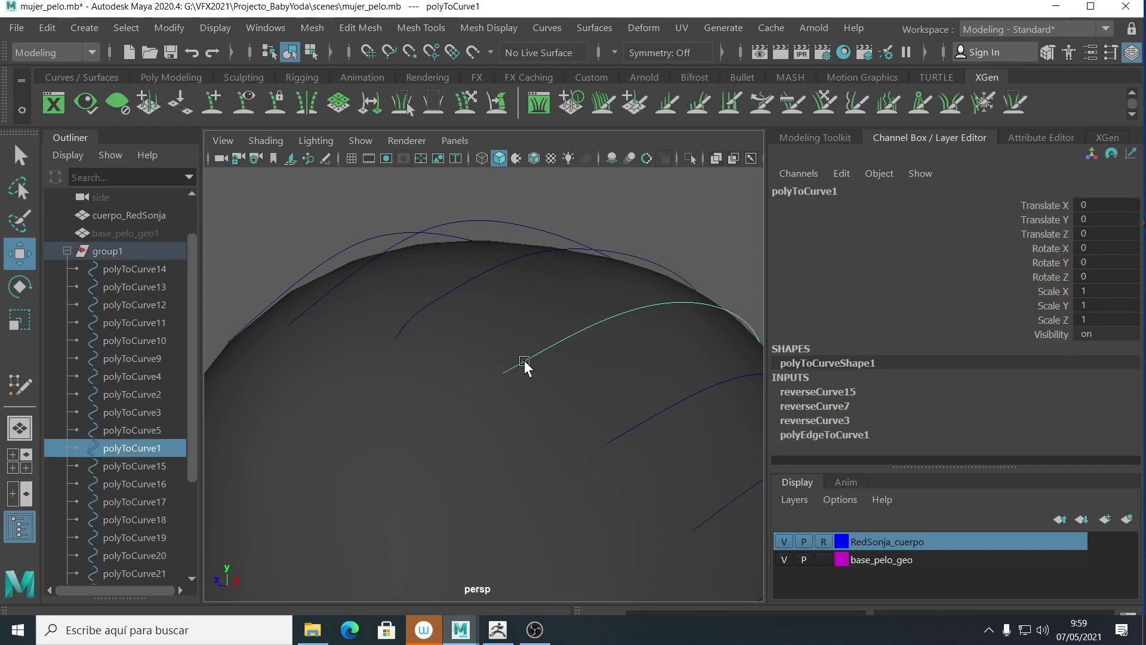
right_click_drag(565, 362, 395, 364, "alt")
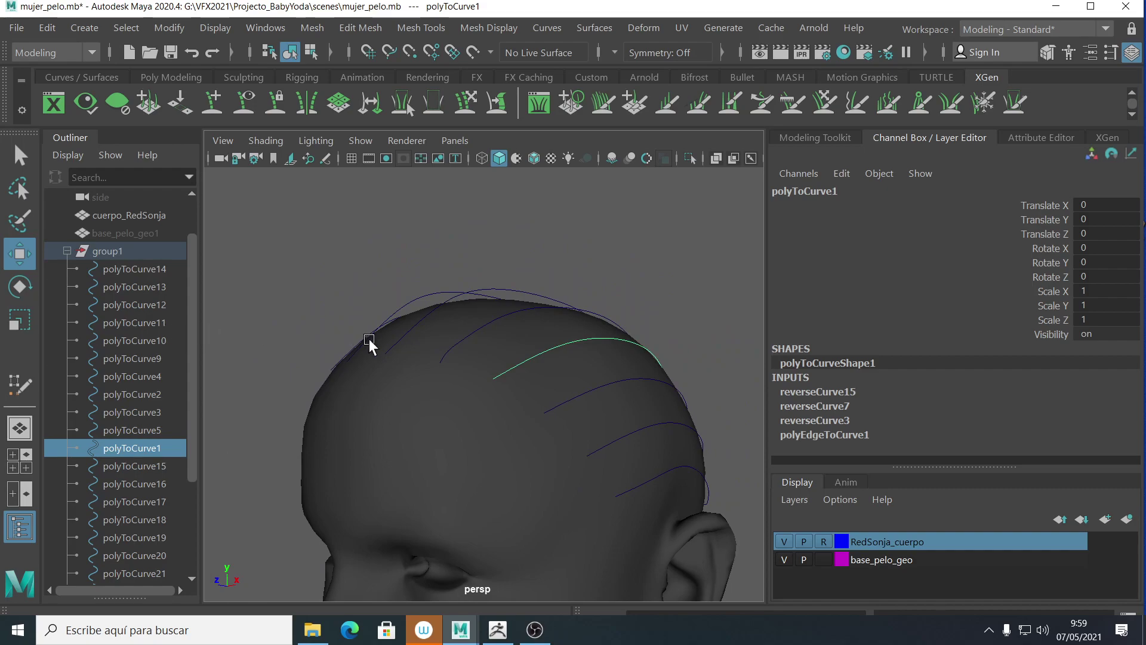
right_click_drag(369, 344, 358, 349, "alt")
left_click_drag(358, 349, 707, 561, "alt")
left_click_drag(724, 428, 538, 415, "alt")
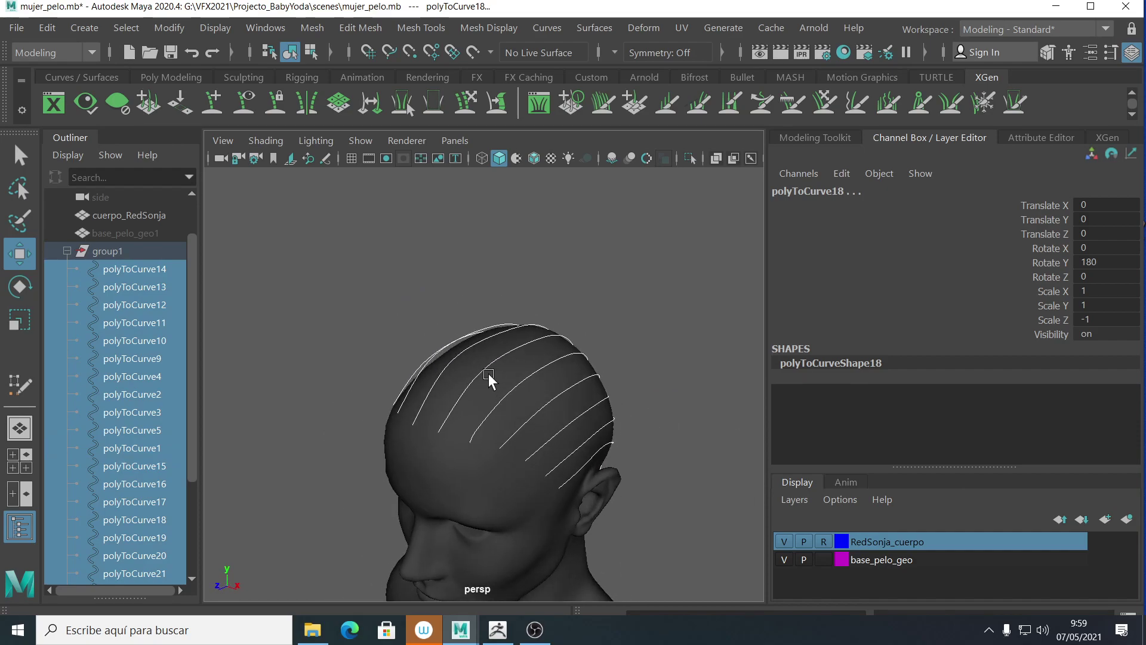
left_click(310, 53)
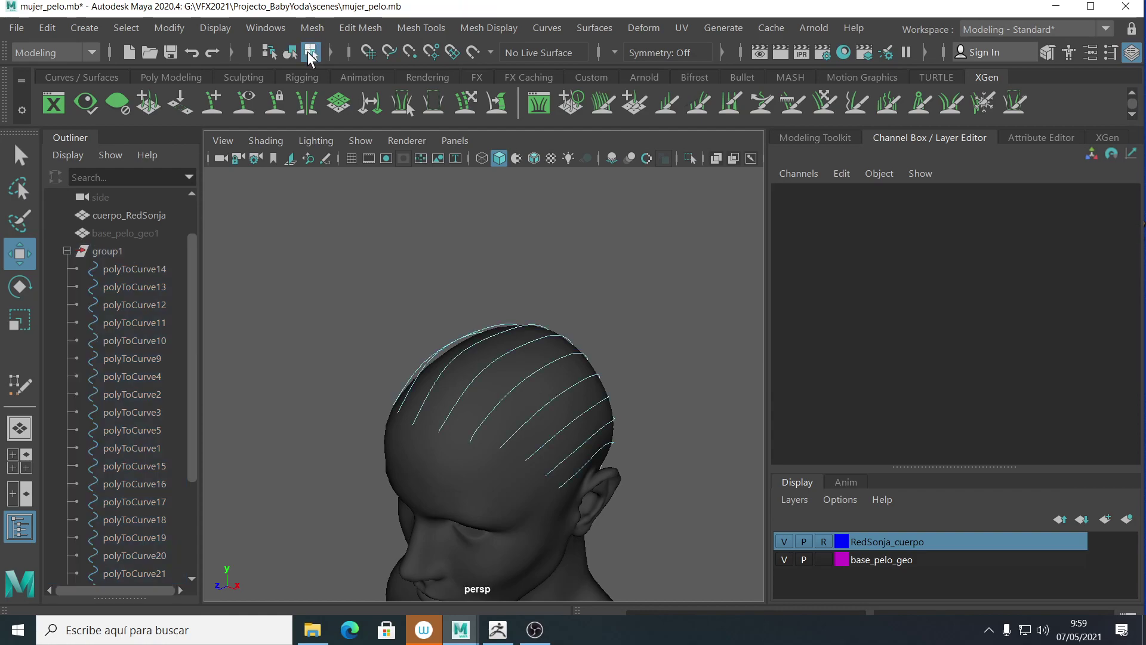
left_click_drag(481, 406, 447, 403, "alt")
right_click(452, 396)
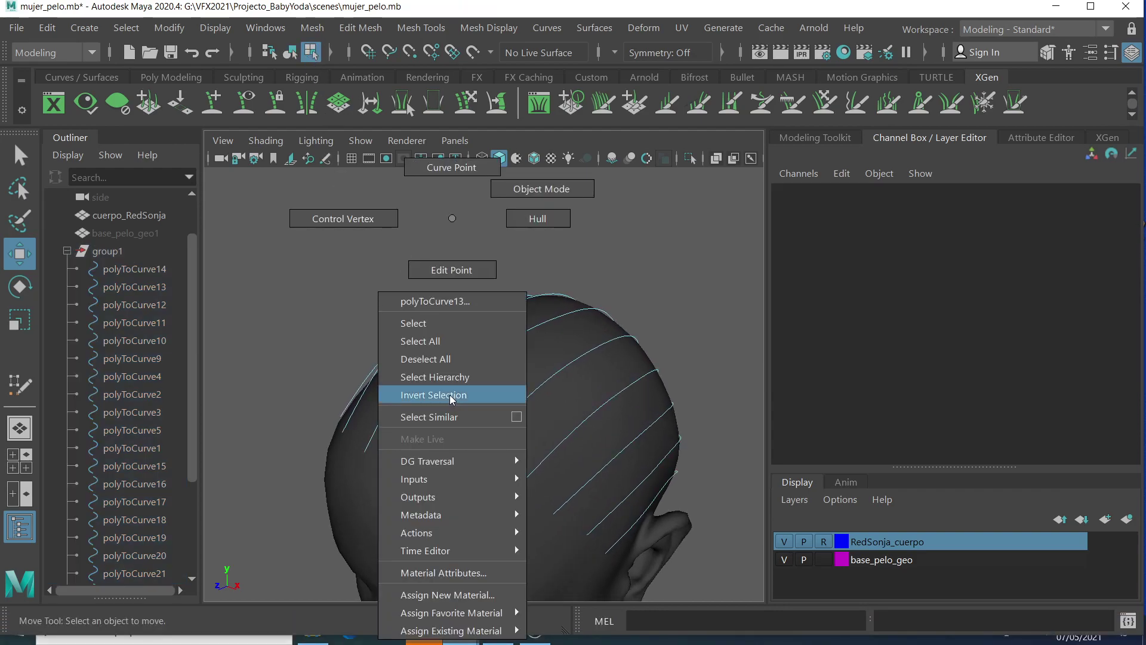
left_click(352, 216)
- Try raising a middle CV of polyToCurve1 using Soft Select with a reduced falloff radius, and undo the move
left_click_drag(583, 446, 629, 406, "alt")
left_click_drag(582, 361, 571, 403, "alt")
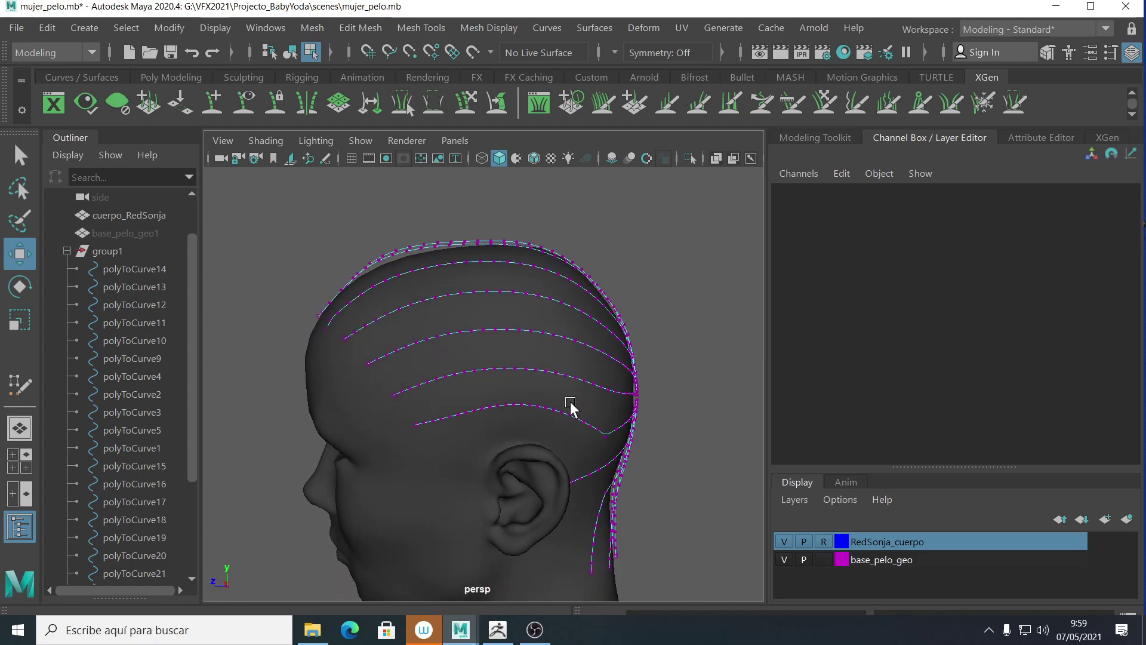
scroll(561, 387, "up", 6)
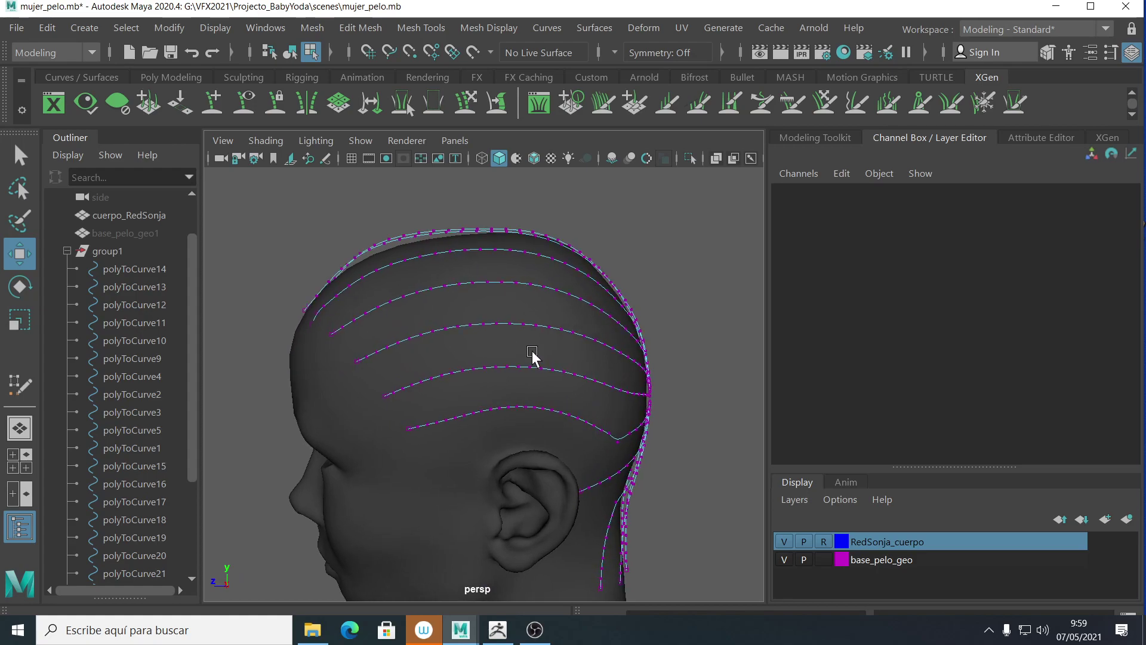
left_click_drag(515, 399, 625, 299, "alt")
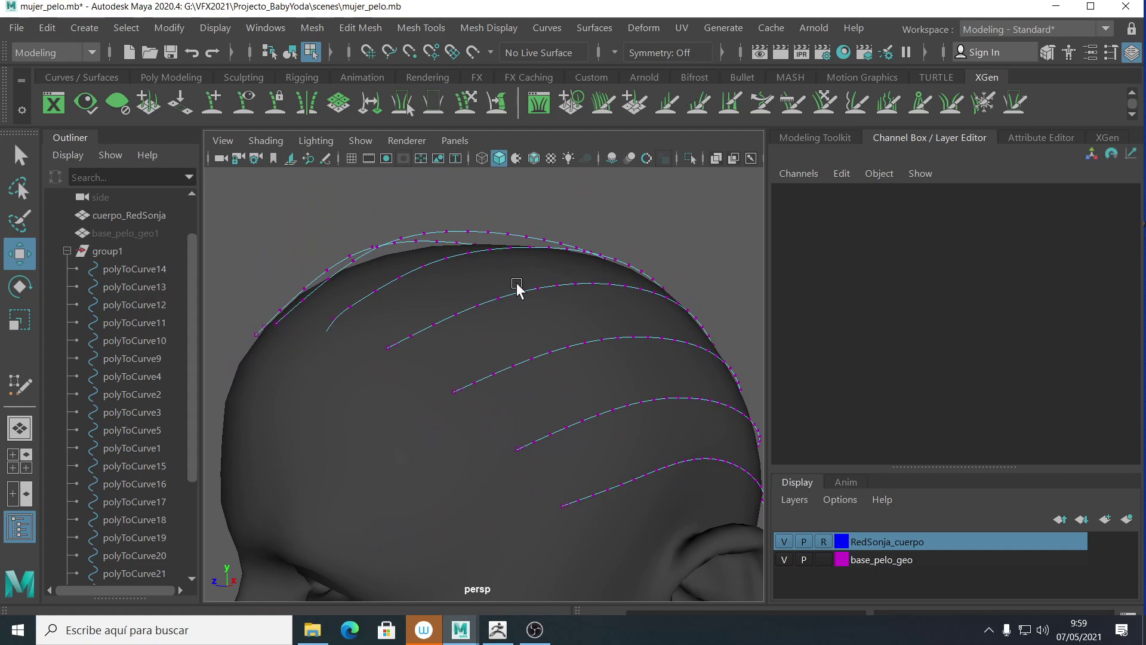
scroll(630, 338, "down", 2)
scroll(596, 336, "down", 1)
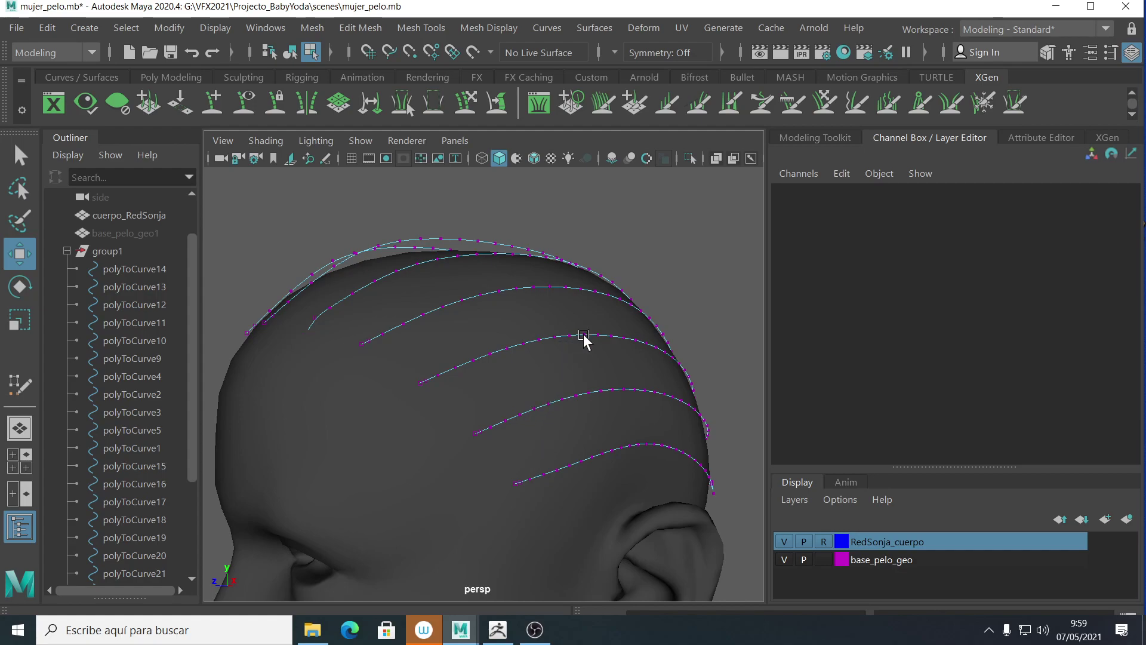
left_click(529, 289)
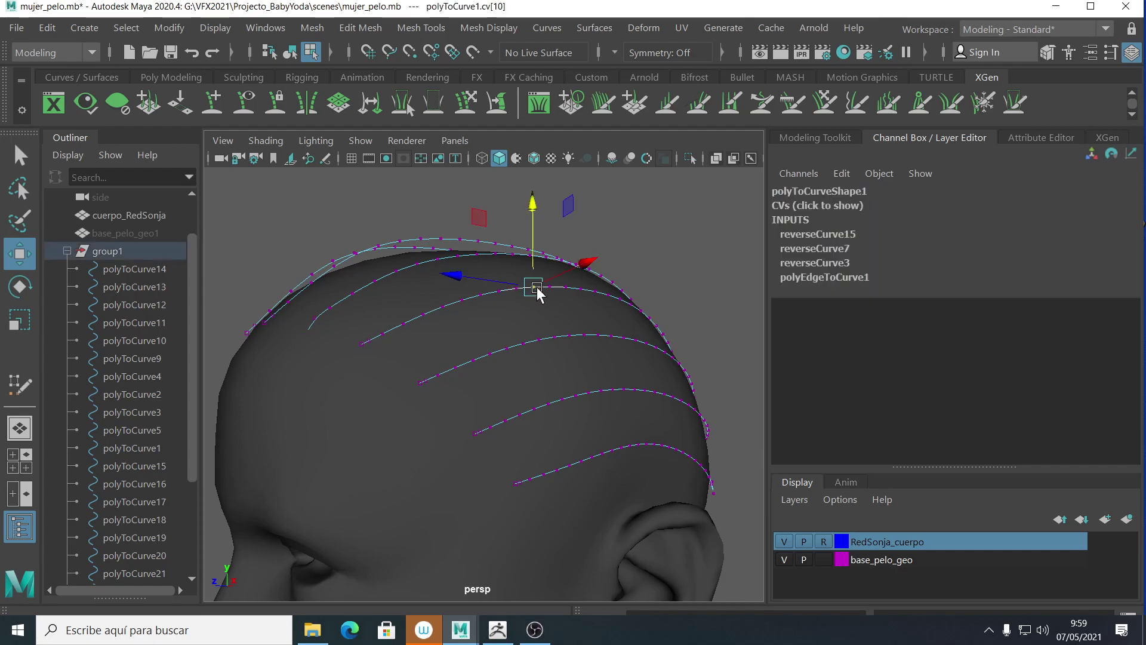
key("b")
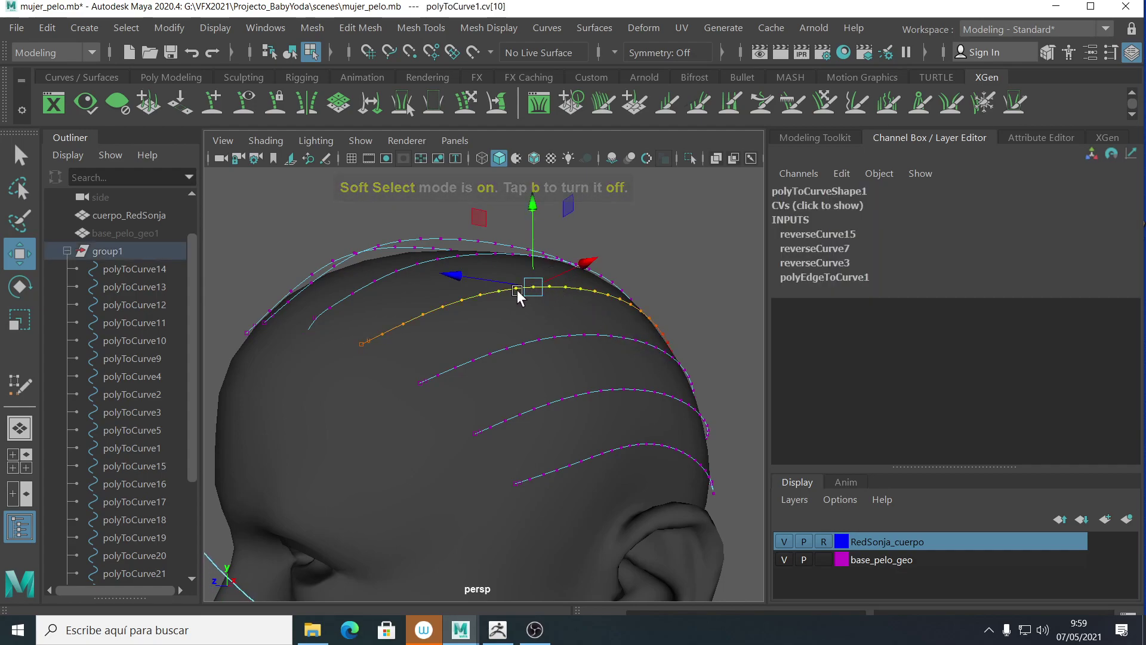
left_click_drag(440, 299, 543, 307)
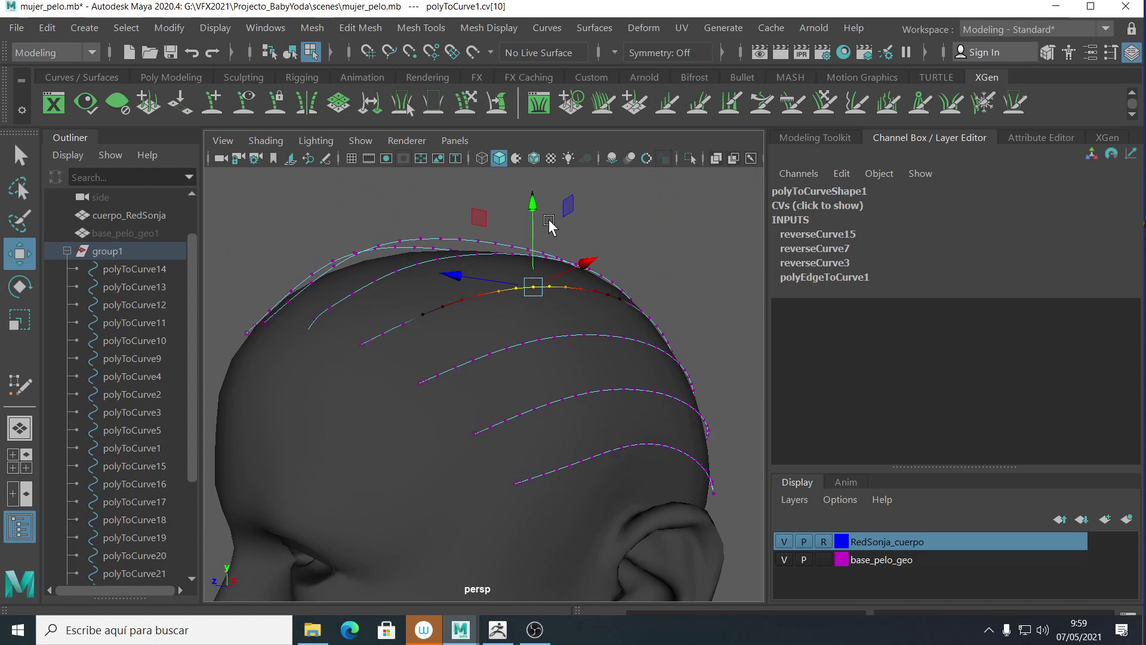
left_click_drag(533, 206, 545, 177)
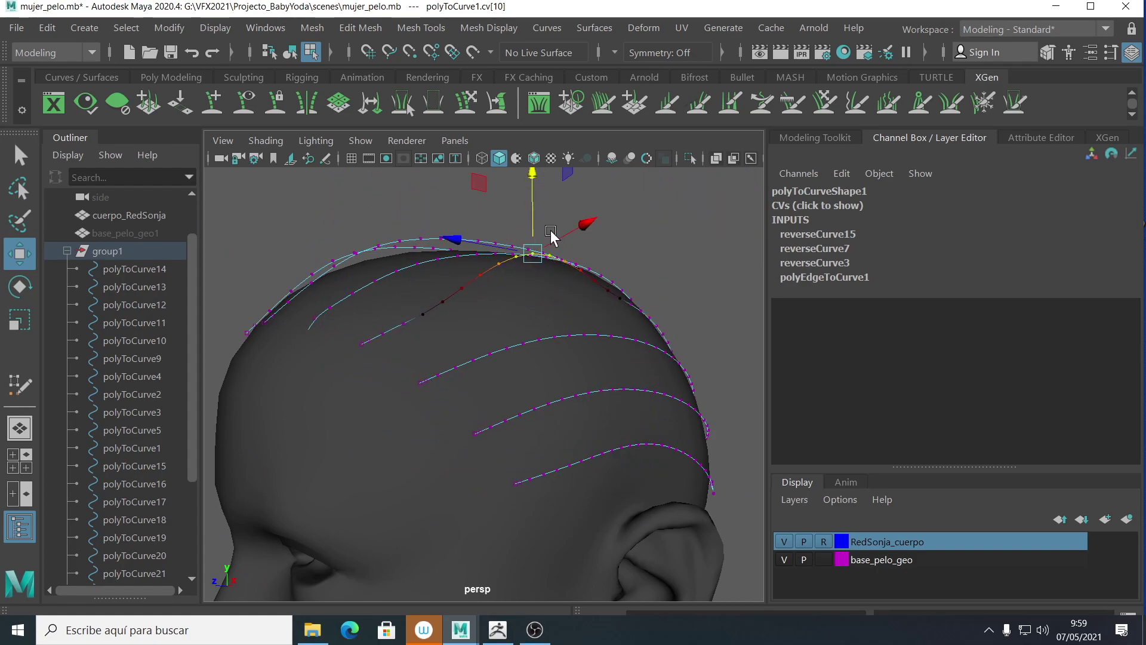
key("ctrl+z")
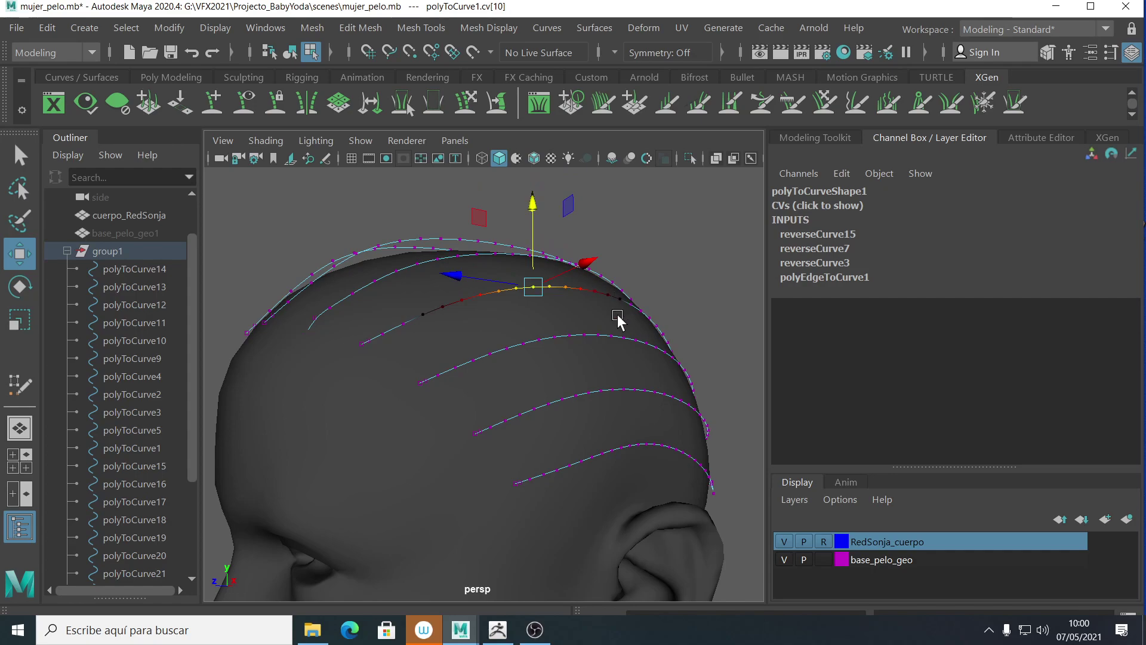
key("b")
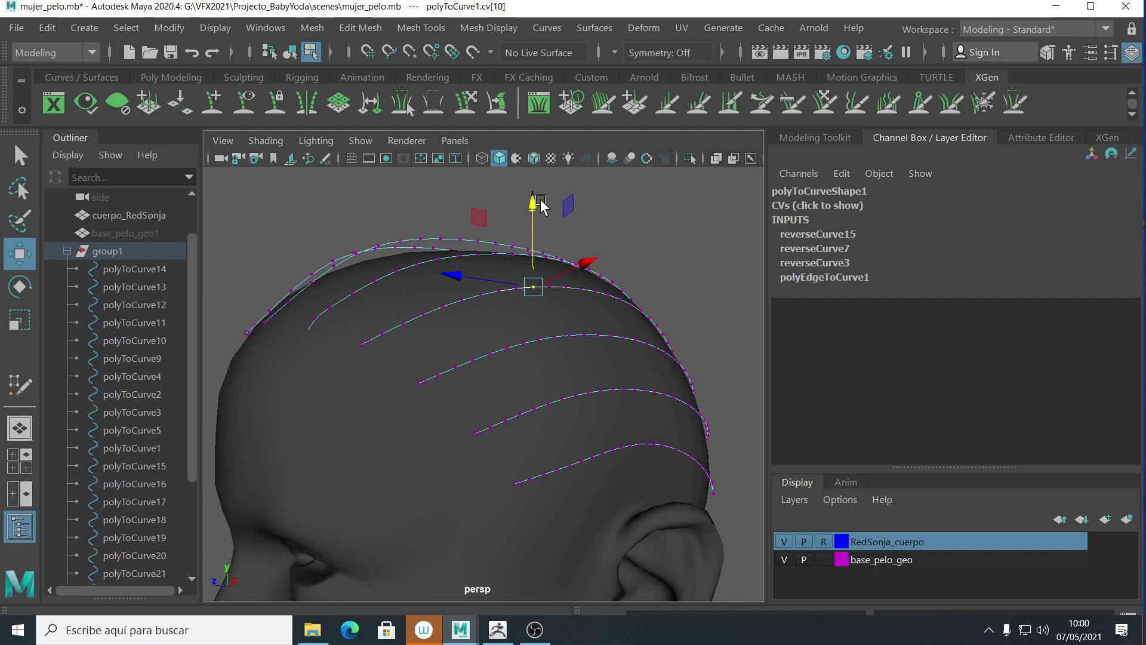
left_click(696, 268)
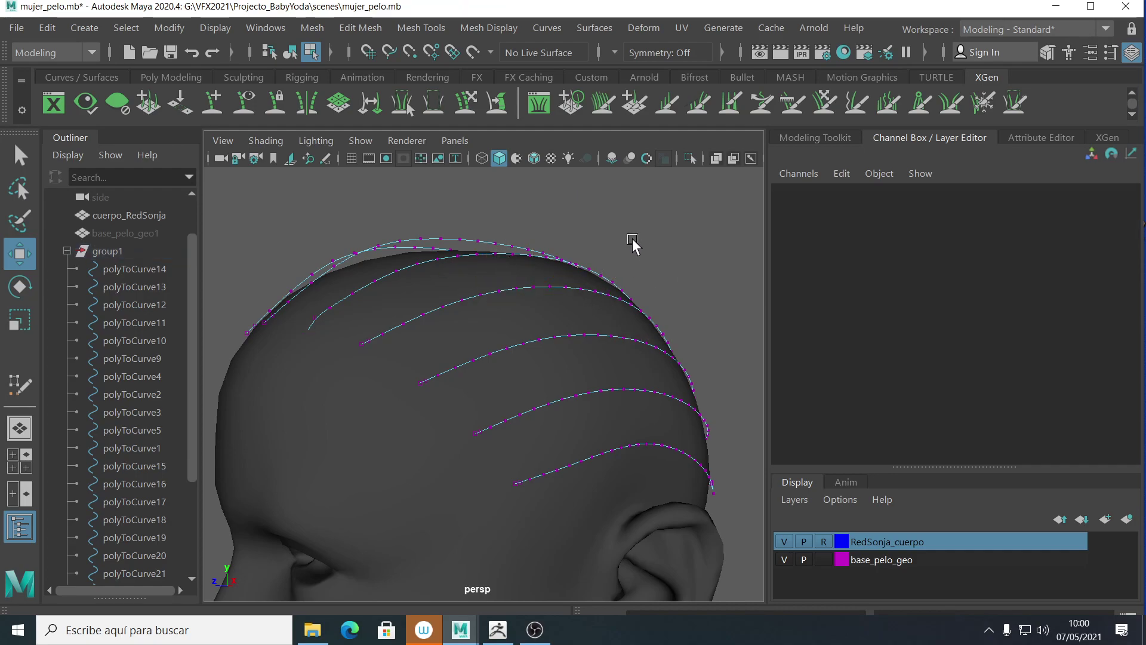
- Return to object mode and select all the guide curves on the head
key("F8")
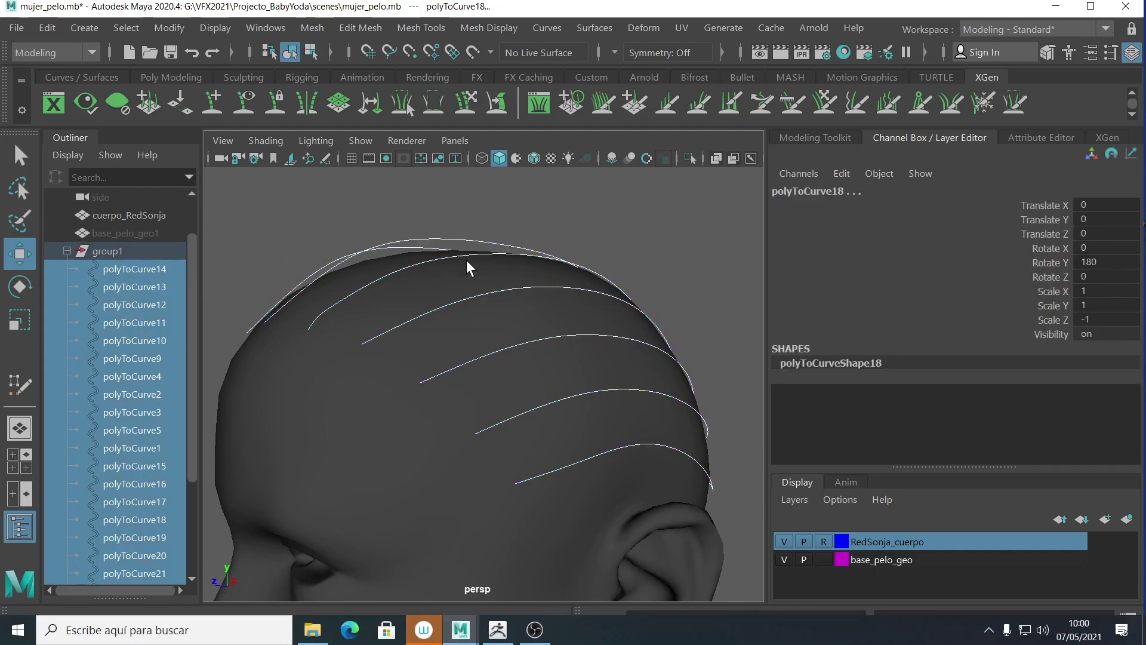
scroll(585, 307, "down", 5)
left_click_drag(277, 230, 713, 402)
left_click(712, 402)
left_click_drag(330, 235, 750, 520)
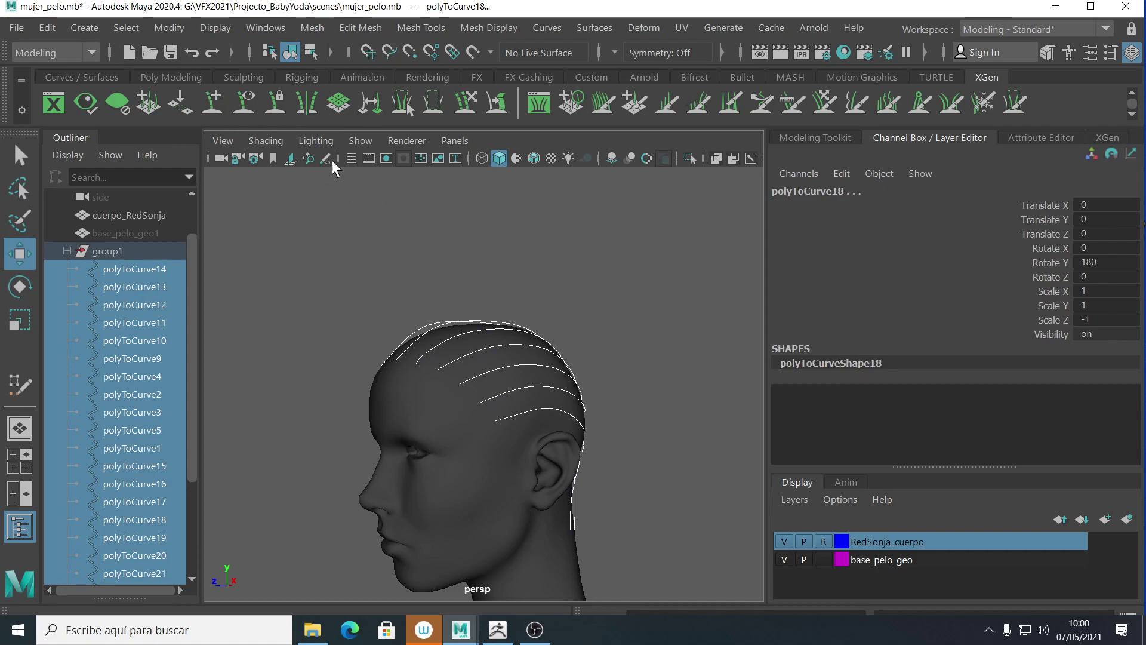
- Show the control vertices of all the guide curves in component mode and examine their spacing around the head
left_click(311, 52)
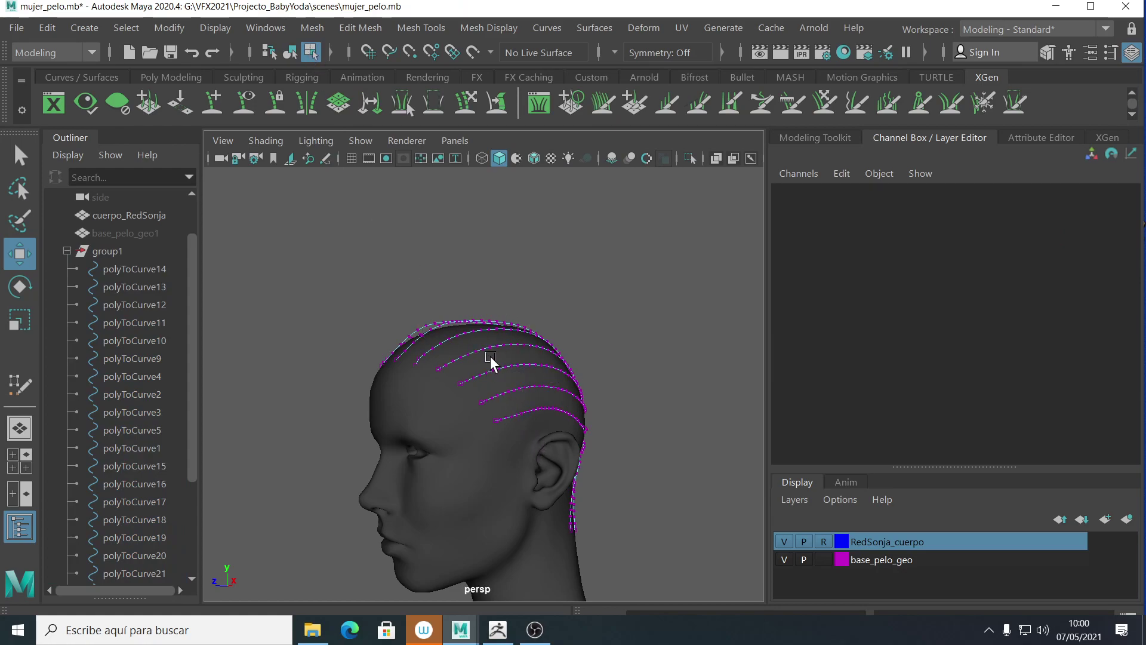
right_click_drag(490, 346, 388, 221)
left_click_drag(614, 336, 483, 394, "alt")
right_click_drag(482, 394, 576, 402, "alt")
left_click_drag(576, 402, 475, 386, "alt")
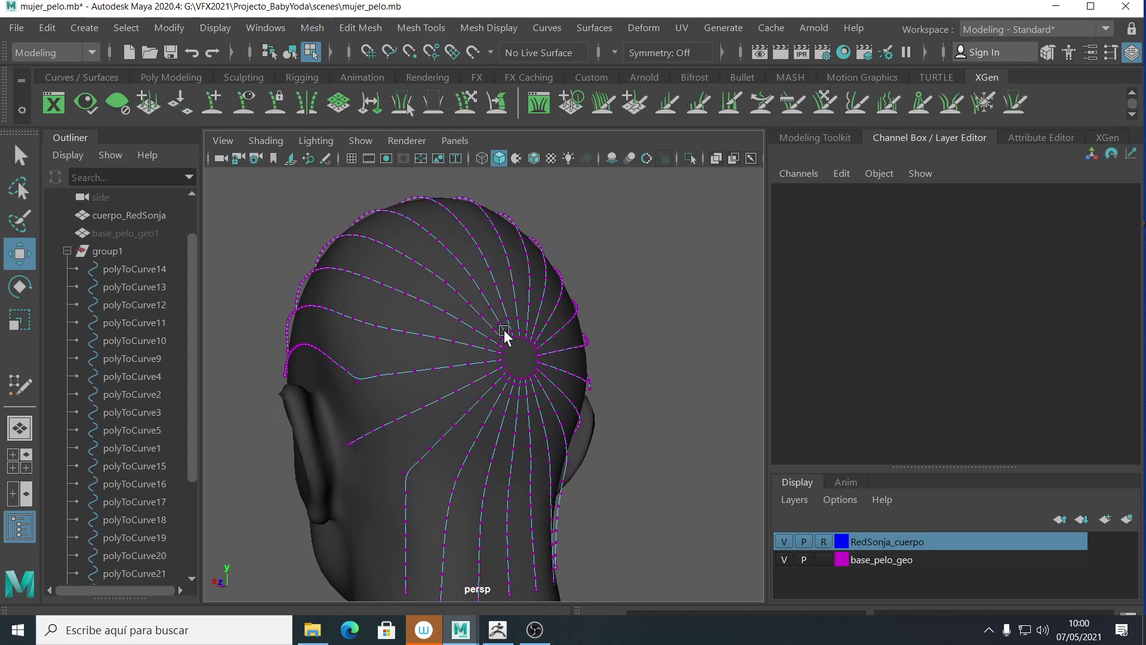
left_click_drag(507, 349, 521, 386, "alt")
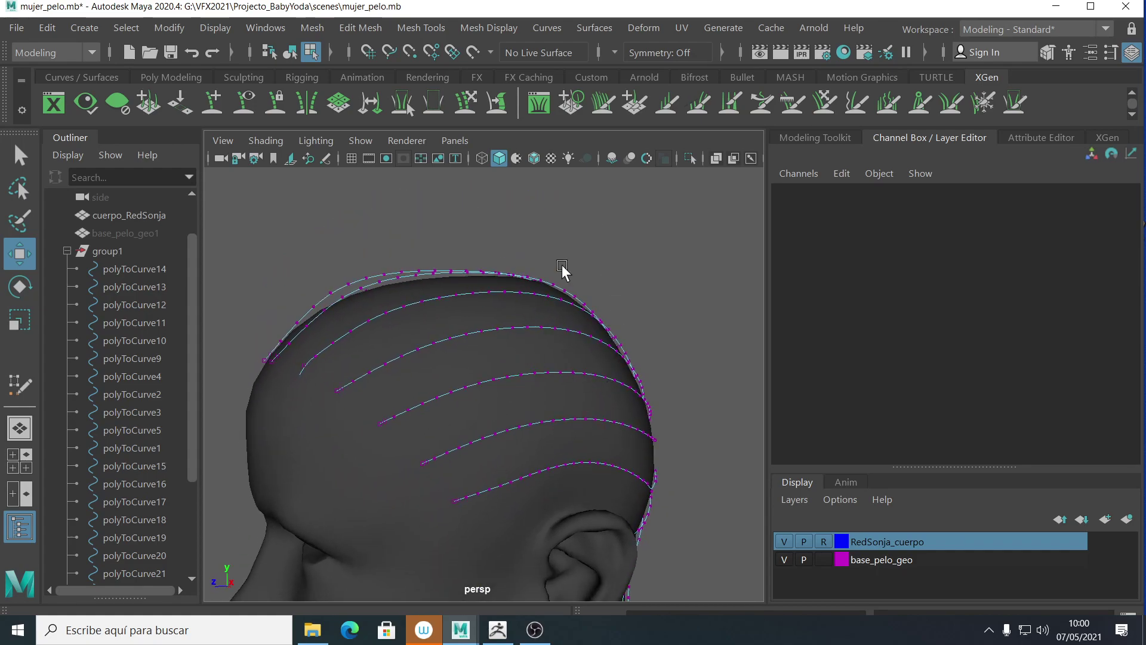
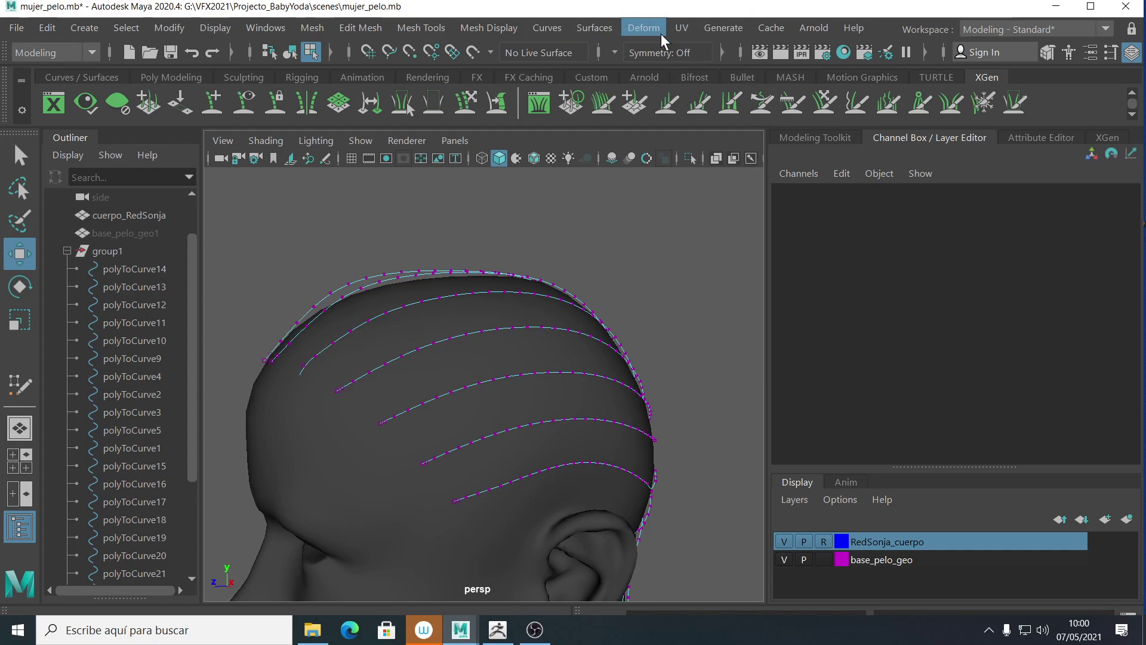
- Try to rebuild the guide curves uniformly with 4 spans while still in component mode
left_click(547, 26)
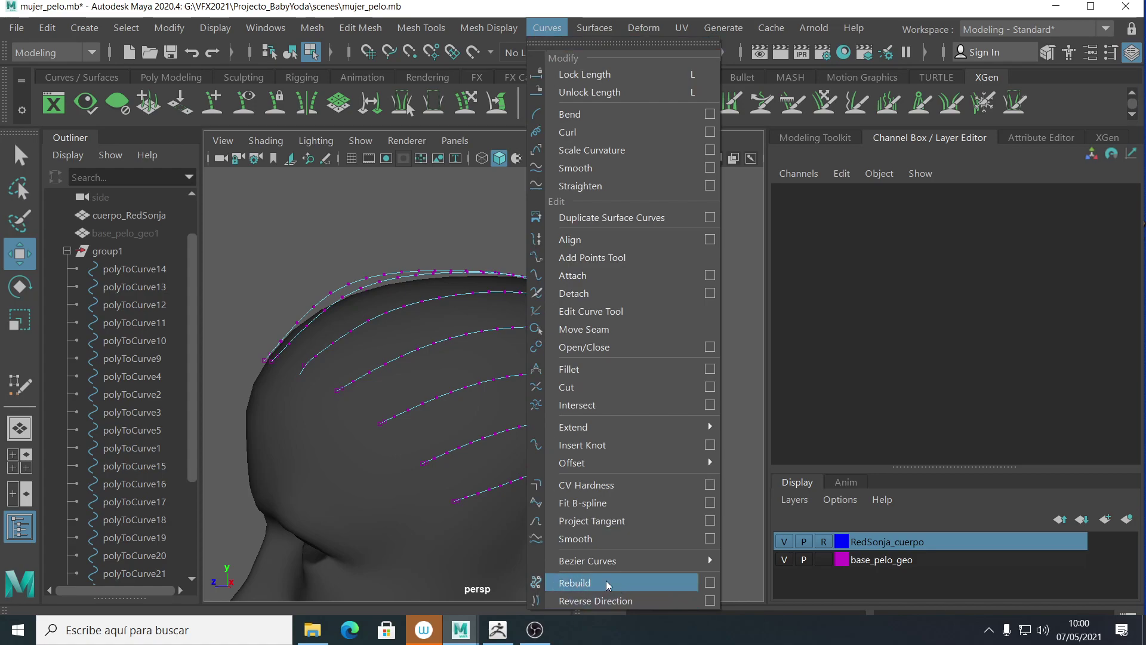
left_click(711, 583)
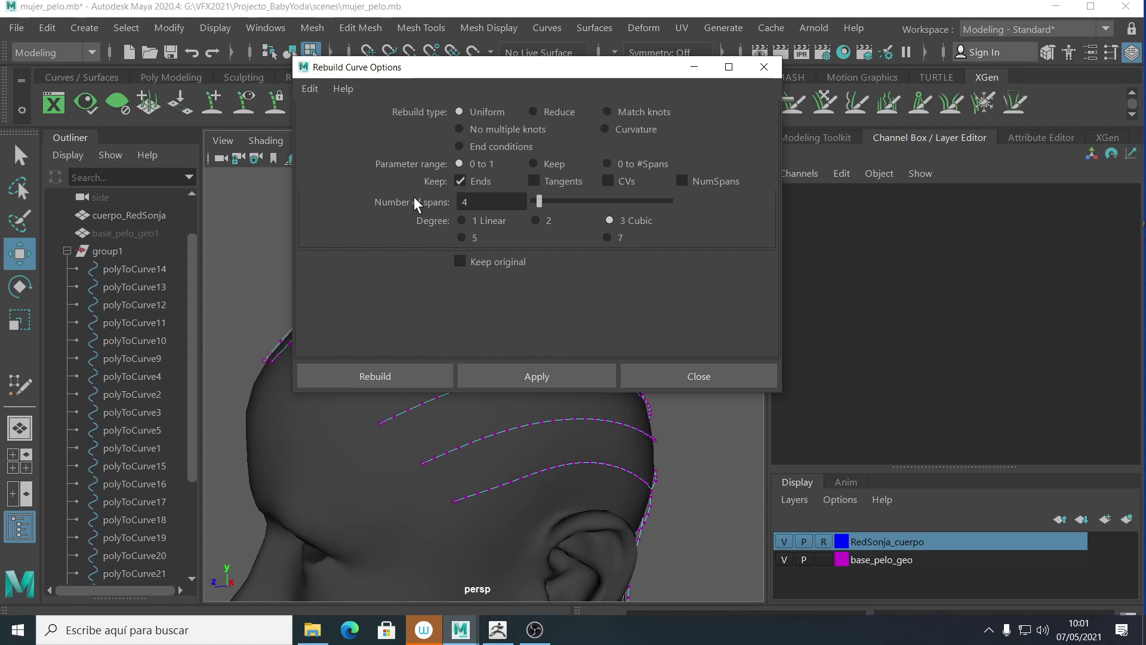
left_click_drag(483, 205, 450, 200)
left_click(400, 374)
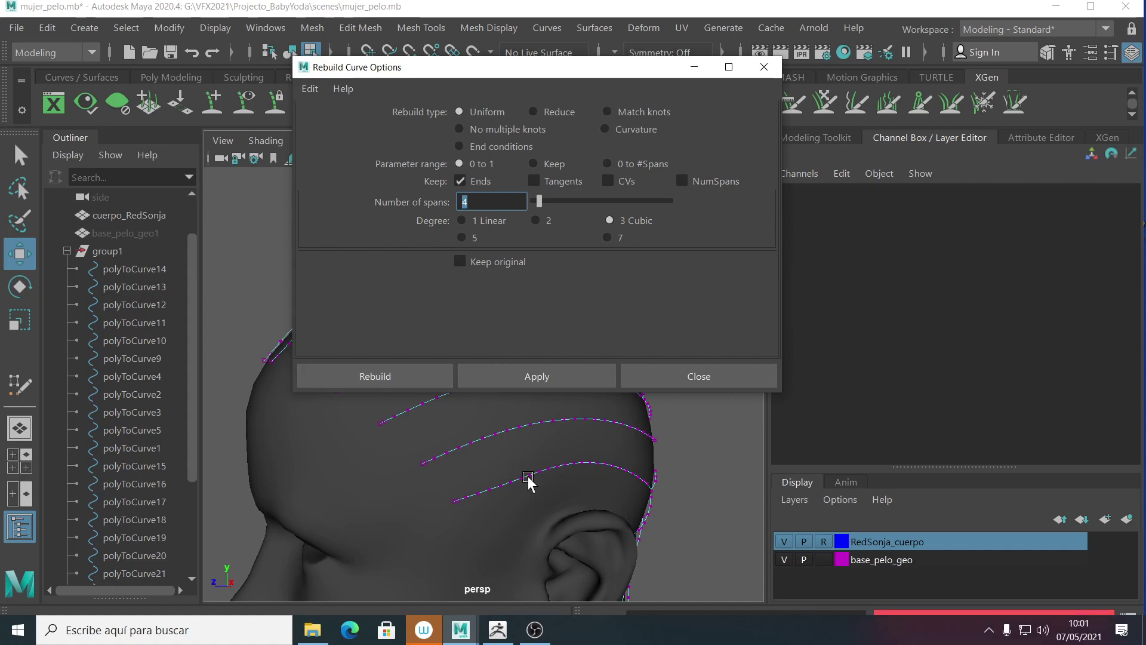
left_click(721, 467)
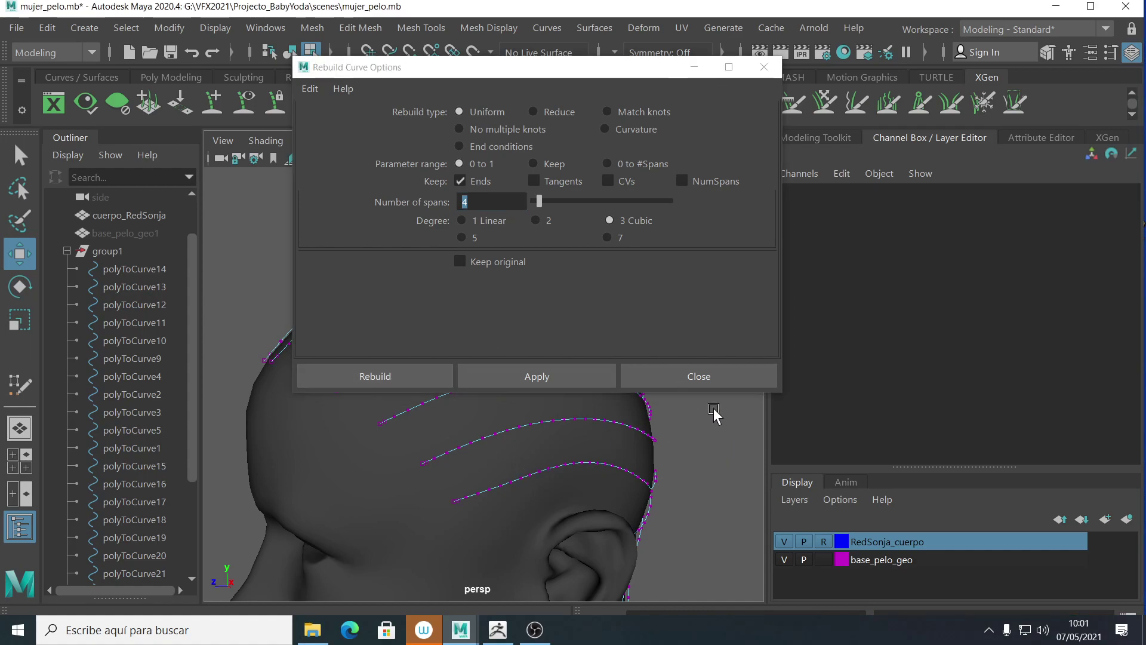
- Return to object mode, select all the guide curves and rebuild them as uniform cubic curves with 4 spans, keeping the ends
key("F8")
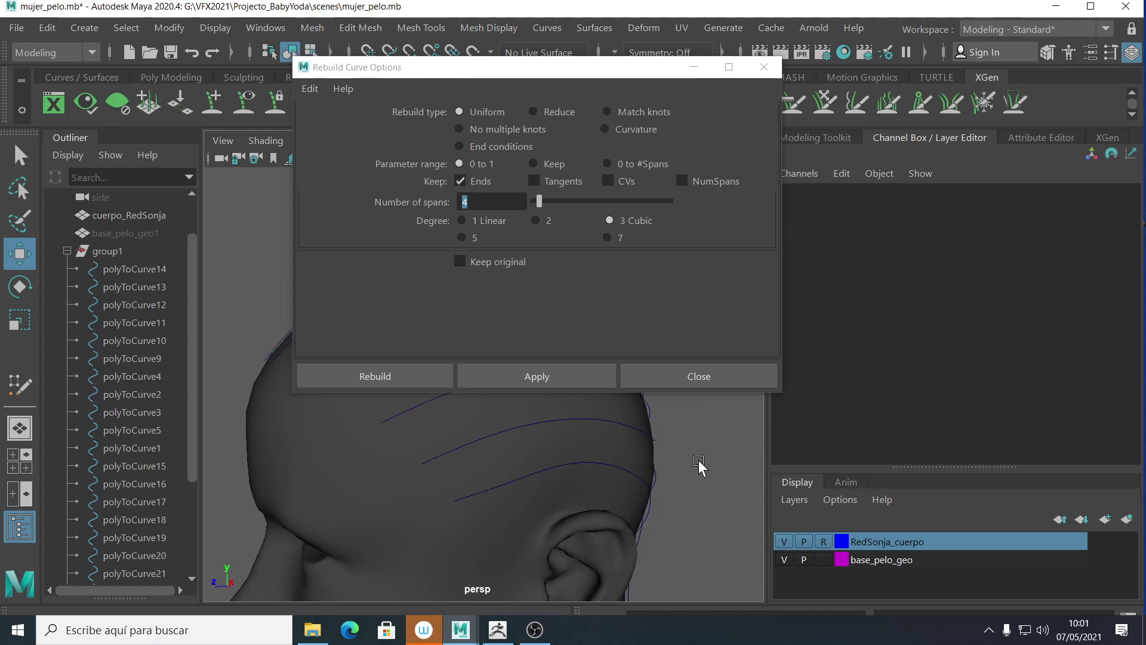
left_click(552, 426)
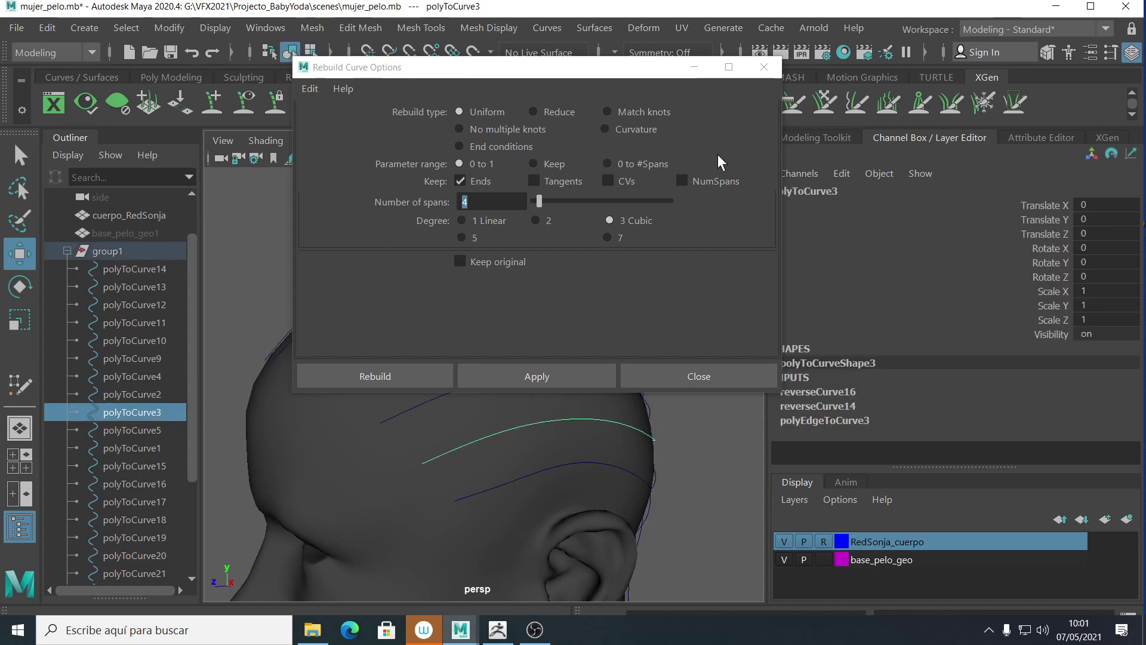
left_click(763, 66)
left_click_drag(287, 199, 707, 521)
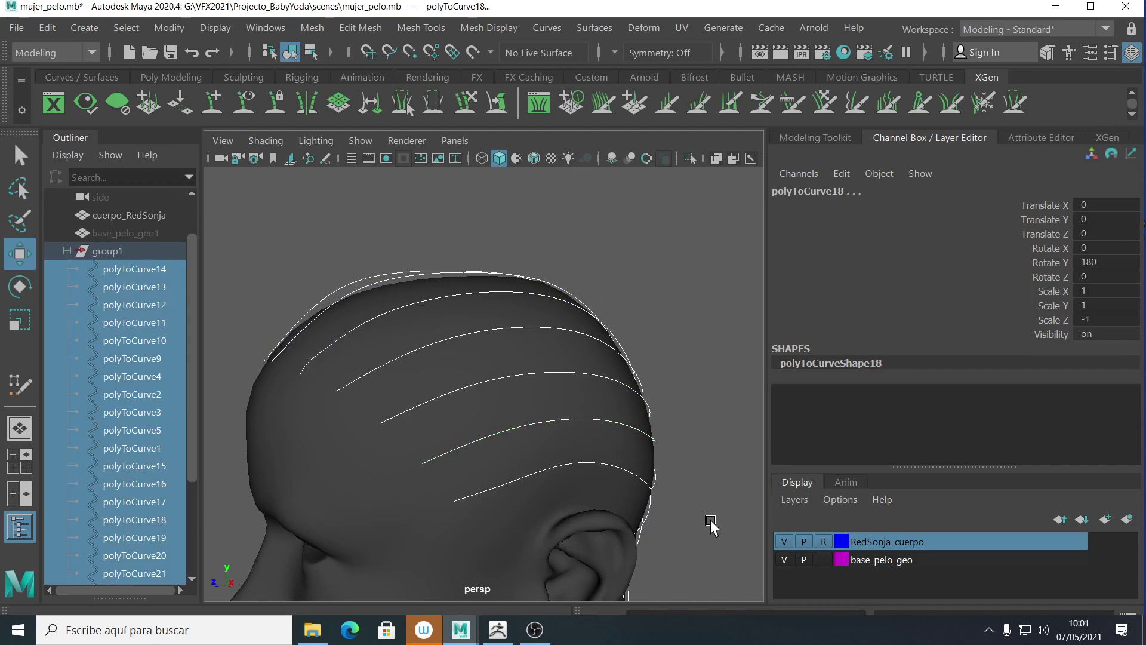
left_click_drag(704, 443, 680, 307, "alt")
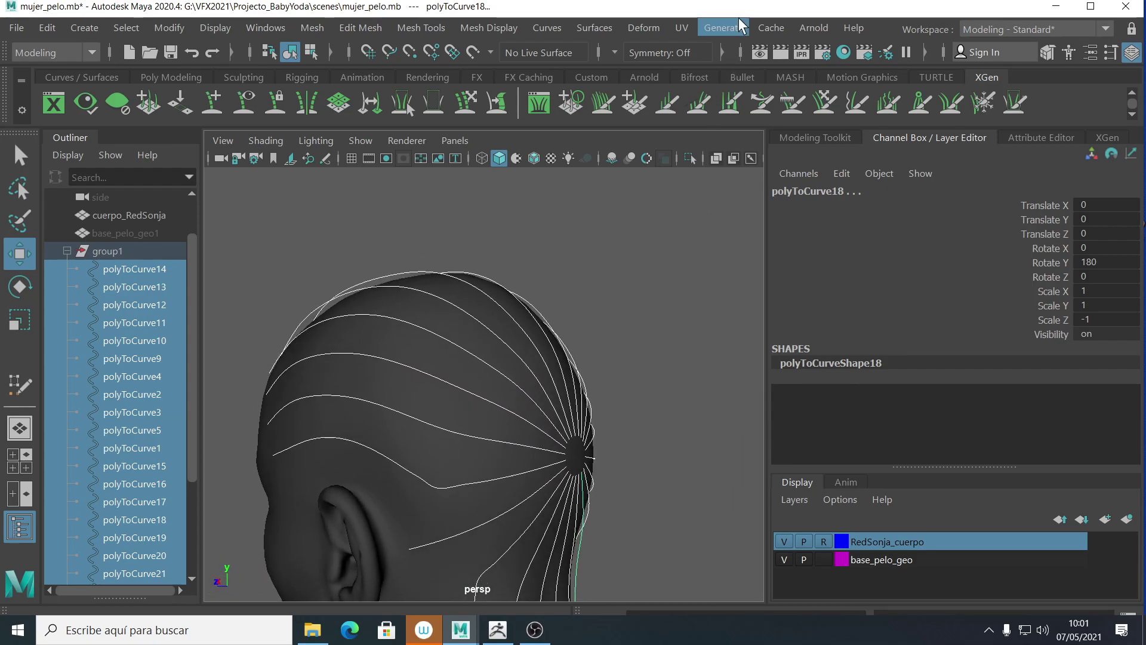
left_click(554, 28)
left_click(710, 580)
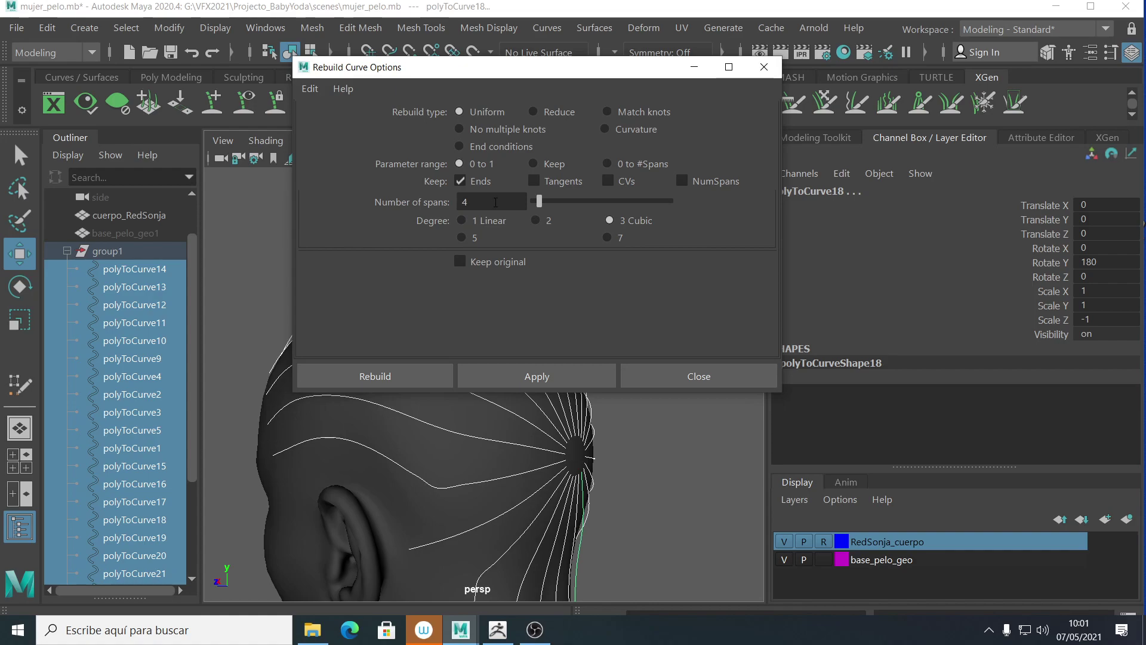
left_click(399, 374)
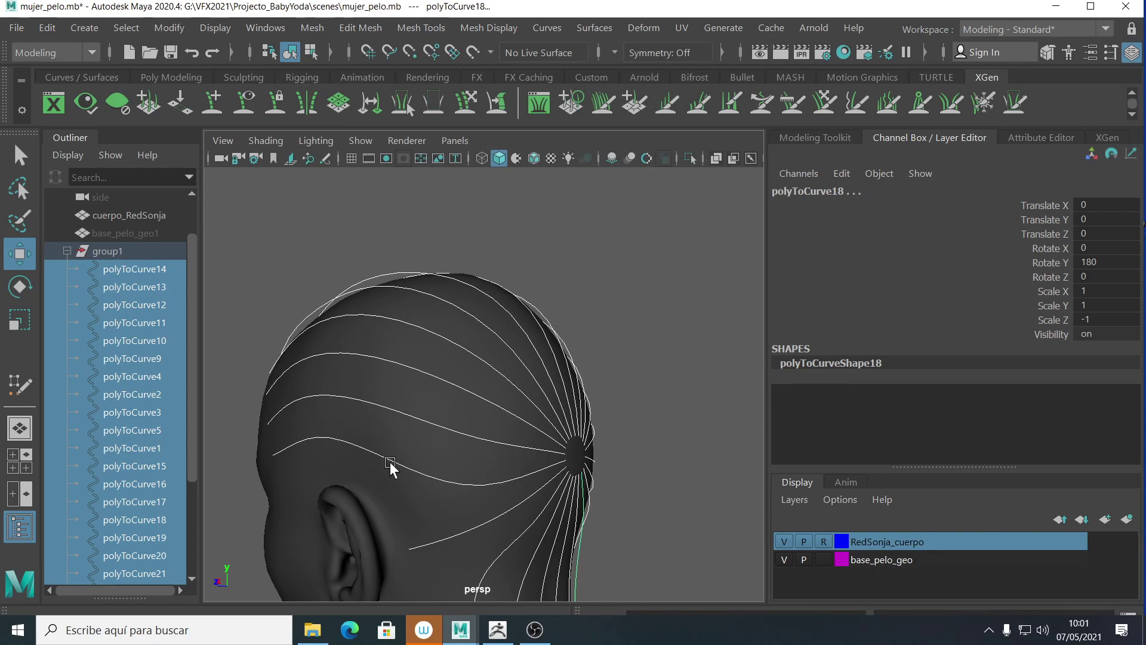
left_click(603, 261)
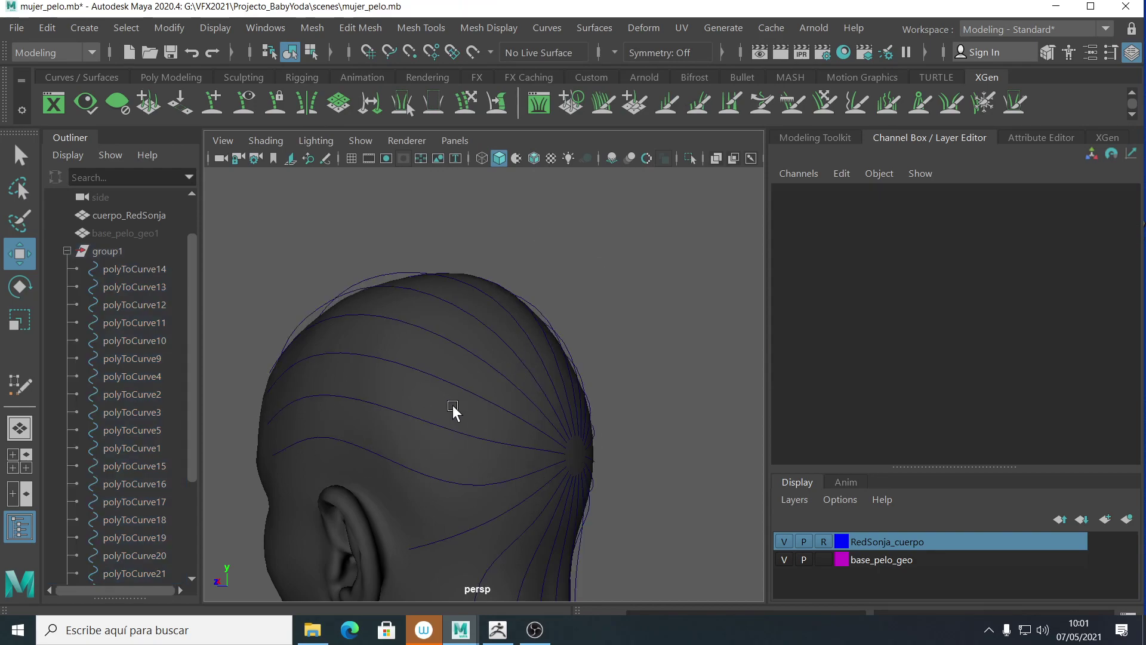
- Try moving the third and a further control vertex of polyToCurve3 to test the rebuilt shape, and undo both moves
left_click(421, 421)
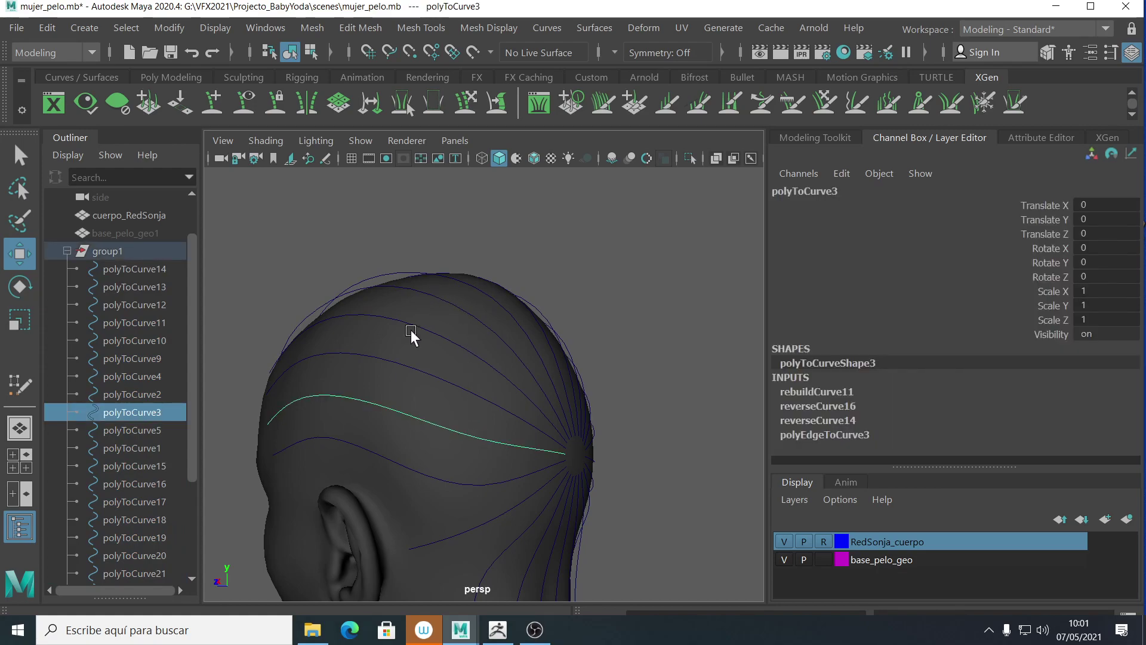
right_click_drag(400, 414, 313, 221)
left_click_drag(435, 321, 663, 346, "alt")
left_click(385, 341)
left_click_drag(385, 335, 388, 268)
key("ctrl+z")
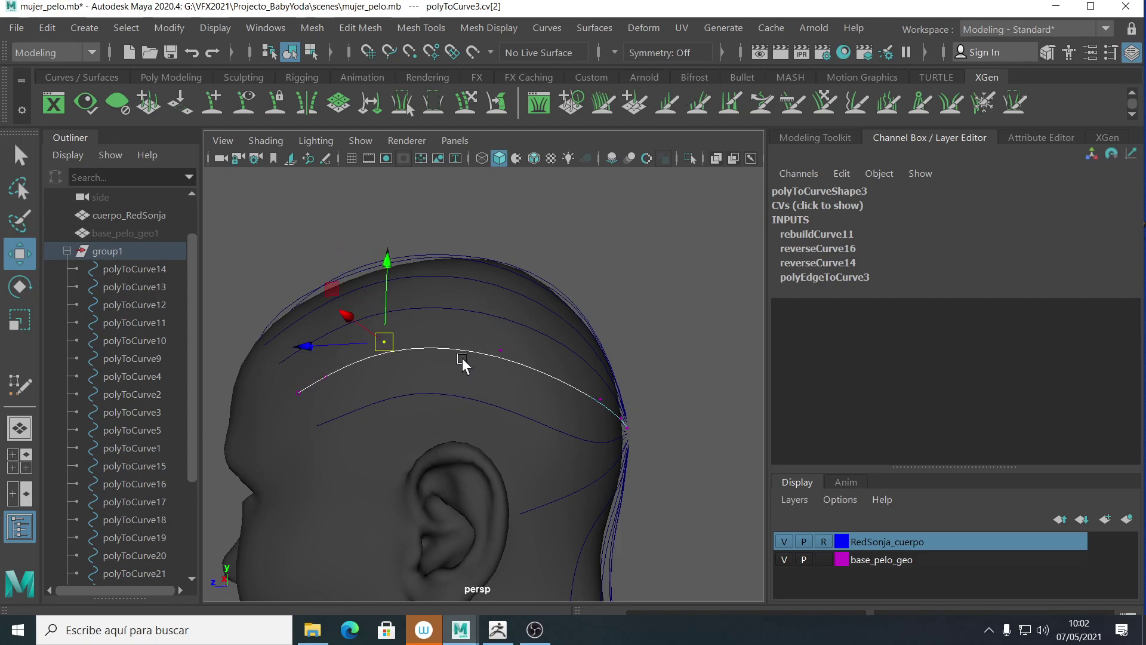
left_click(500, 349)
left_click_drag(503, 342, 442, 371)
key("ctrl+z")
scroll(585, 449, "down", 4)
scroll(500, 395, "up", 4)
- Adjust the first two control vertices of polyToCurve4 so the curve's start fits the scalp above the ear
left_click_drag(500, 395, 589, 438, "alt")
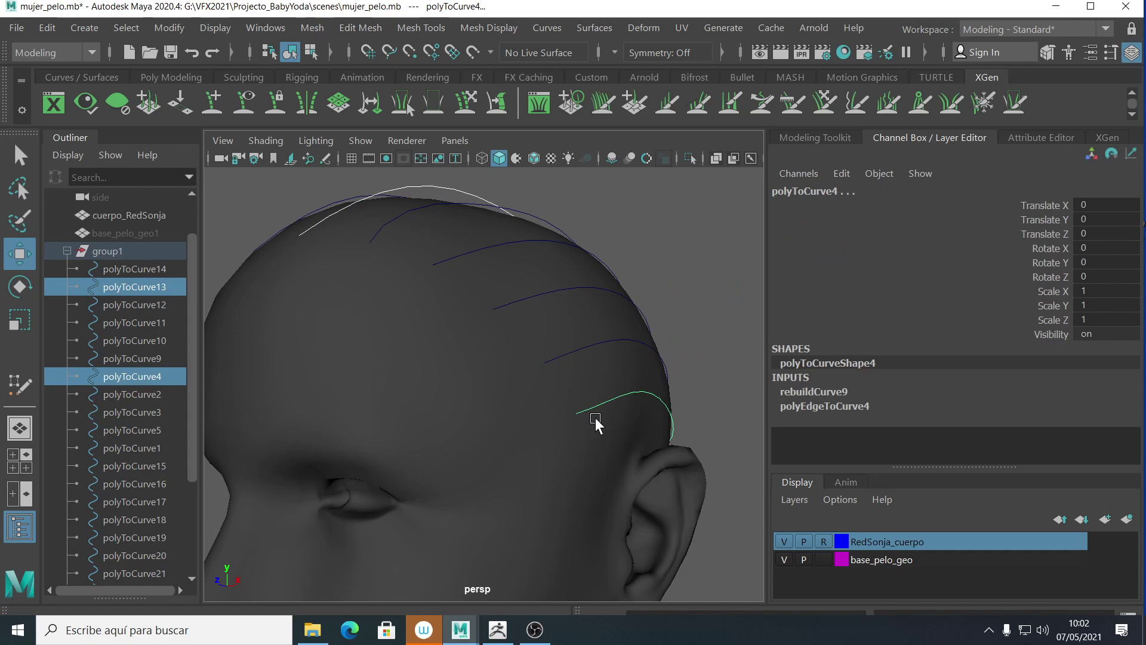
left_click(679, 289)
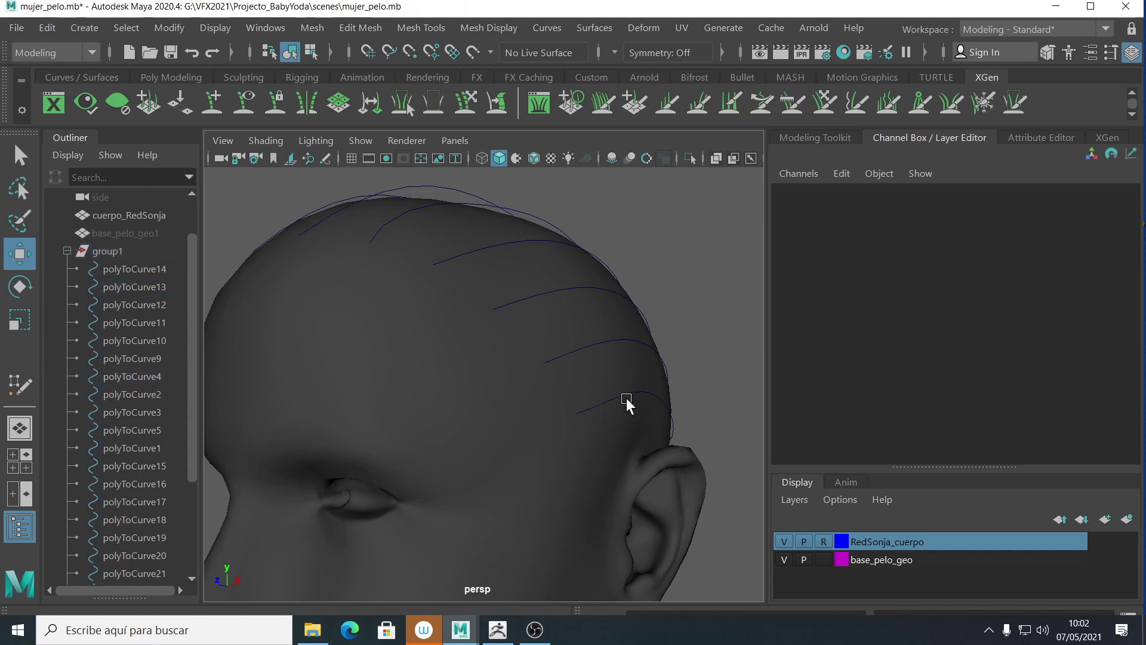
left_click(626, 399)
right_click(611, 399)
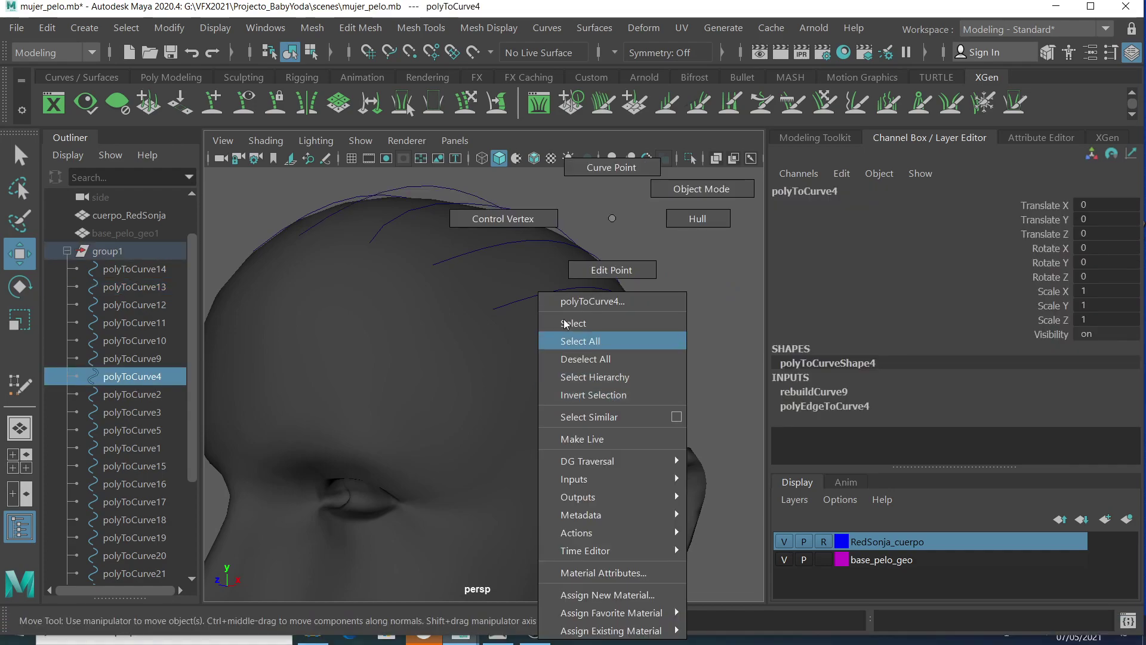
left_click(506, 218)
left_click(580, 420)
mouse_move(647, 441)
left_mouse_down("alt")
mouse_move(639, 499)
mouse_move(673, 468)
mouse_move(655, 439)
left_mouse_up("alt")
left_click(586, 430)
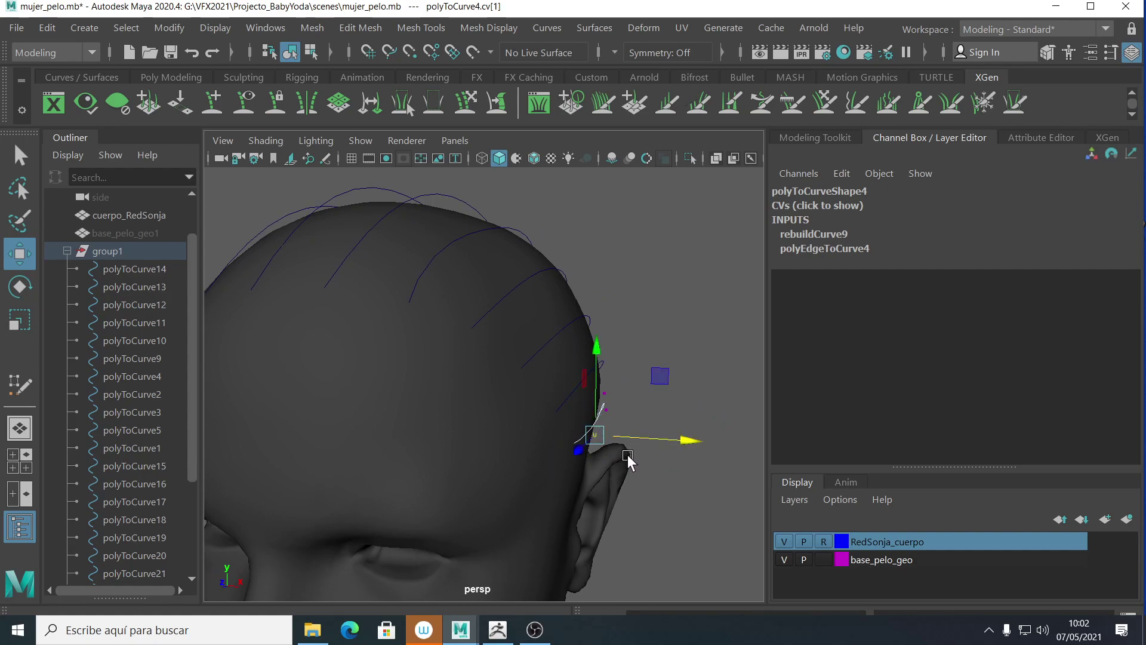
- Adjust the first two control vertices of polyToCurve3 against the scalp at the temple, and return to object mode
left_click(561, 418)
right_click_drag(571, 396, 564, 391)
left_click(550, 405)
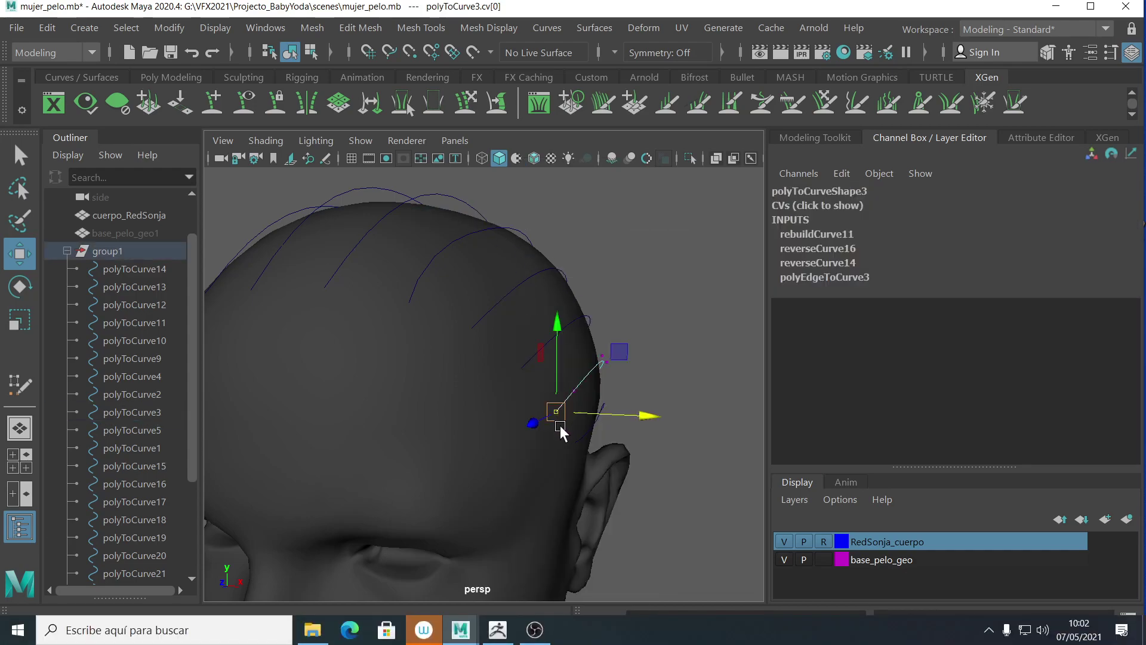
left_click_drag(640, 421, 634, 393)
left_click(570, 388)
key("F8")
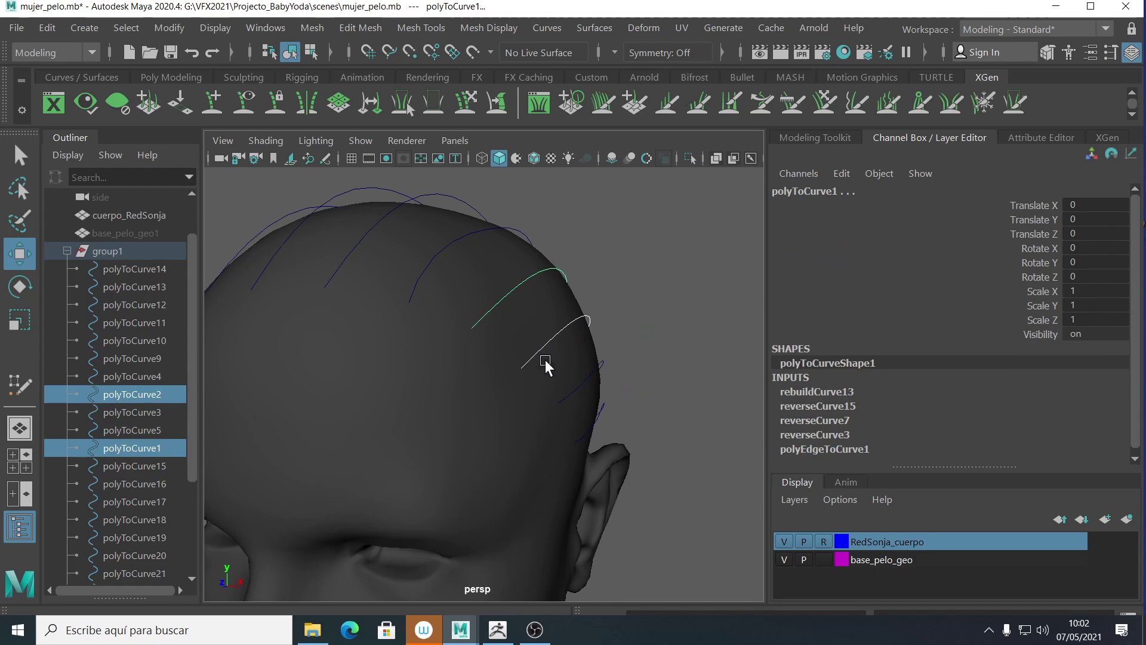
- Adjust the first two control vertices of polyToCurve2 so its start follows the scalp at the hairline
right_click_drag(551, 338, 442, 223)
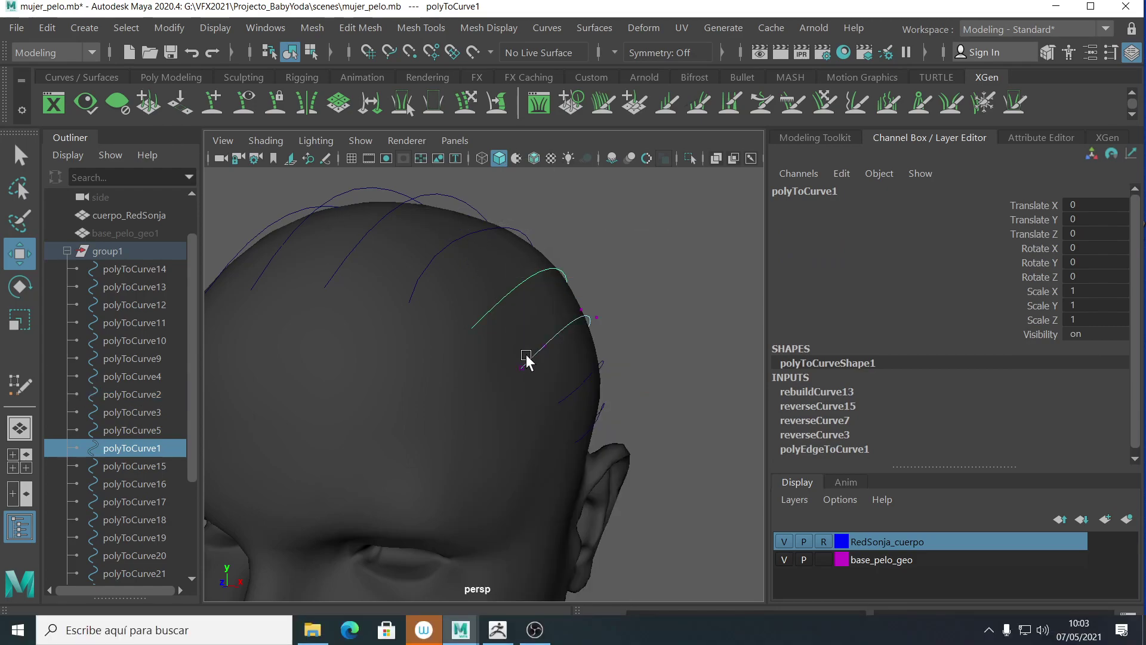
left_click_drag(507, 365, 572, 457)
left_click(541, 338)
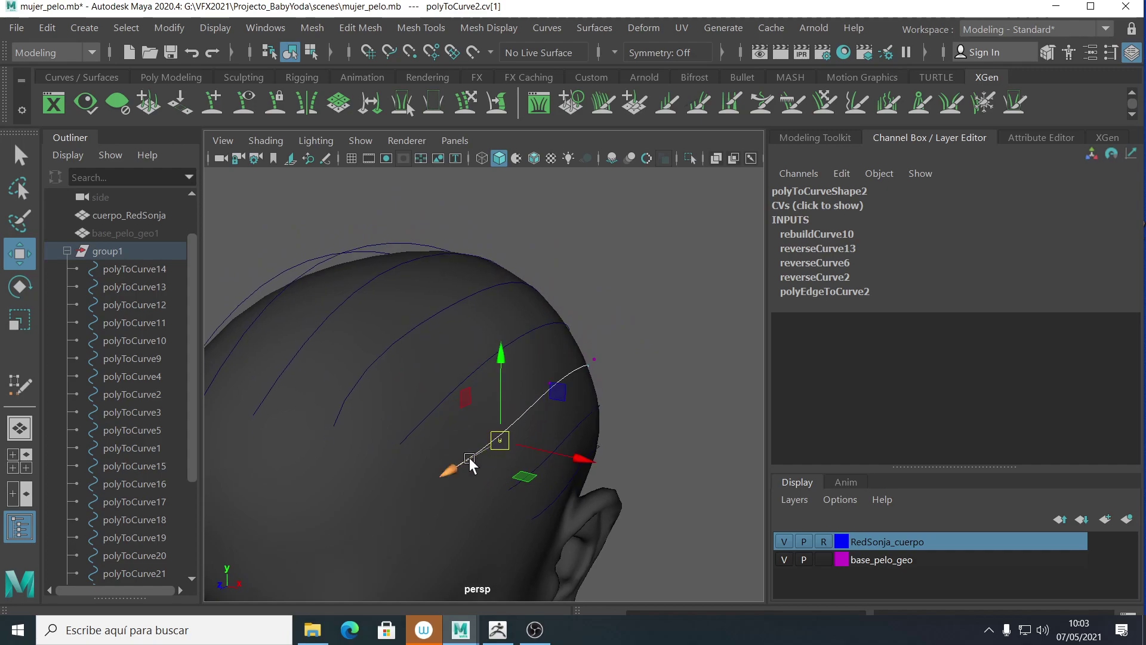
- Move the first control vertex of polyToCurve1 slightly inward at the hairline and adjust the second one to match
left_click(432, 410)
right_click_drag(422, 428, 341, 239)
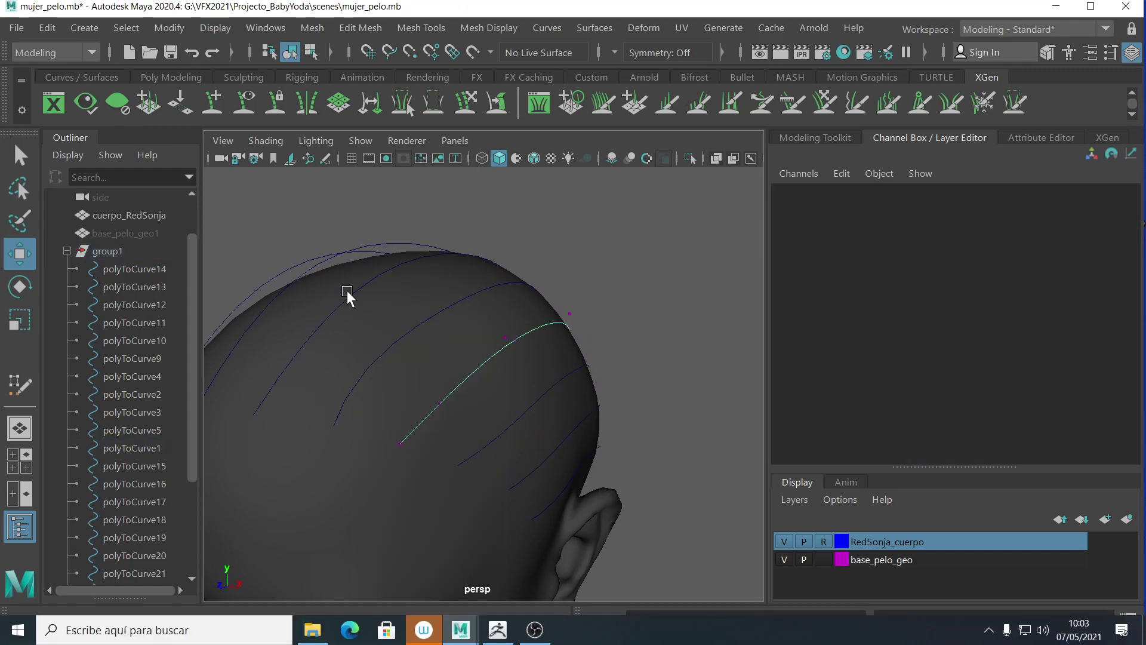
left_click(397, 442)
left_click_drag(507, 474, 620, 375, "alt")
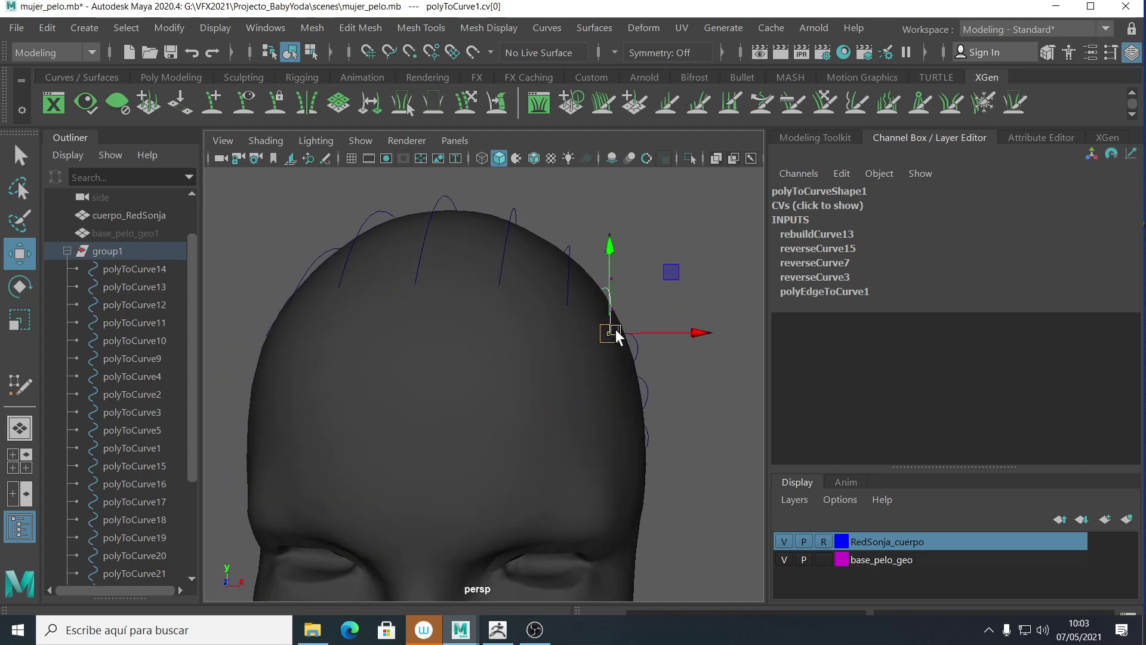
left_click_drag(607, 333, 599, 336)
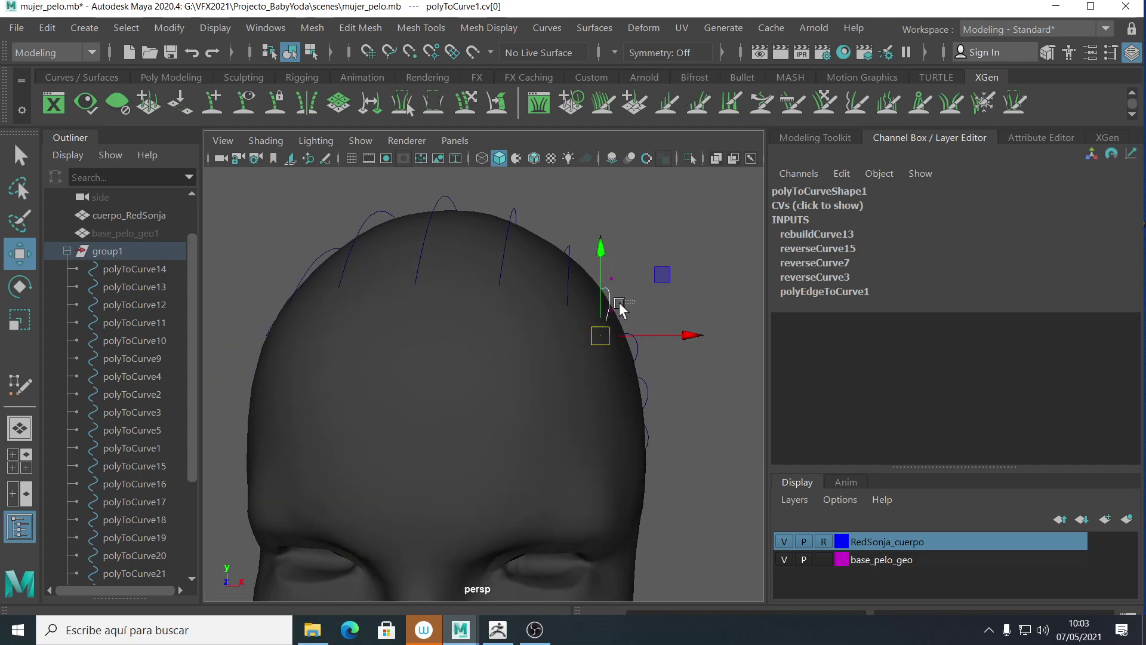
left_click(621, 303)
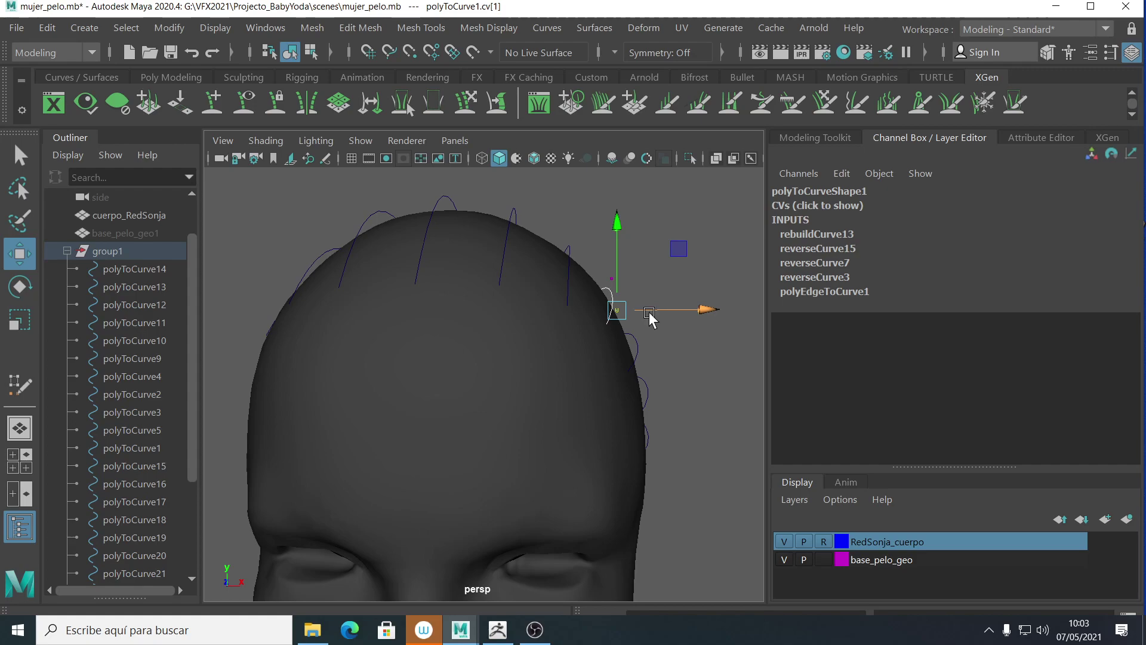
left_click(649, 310)
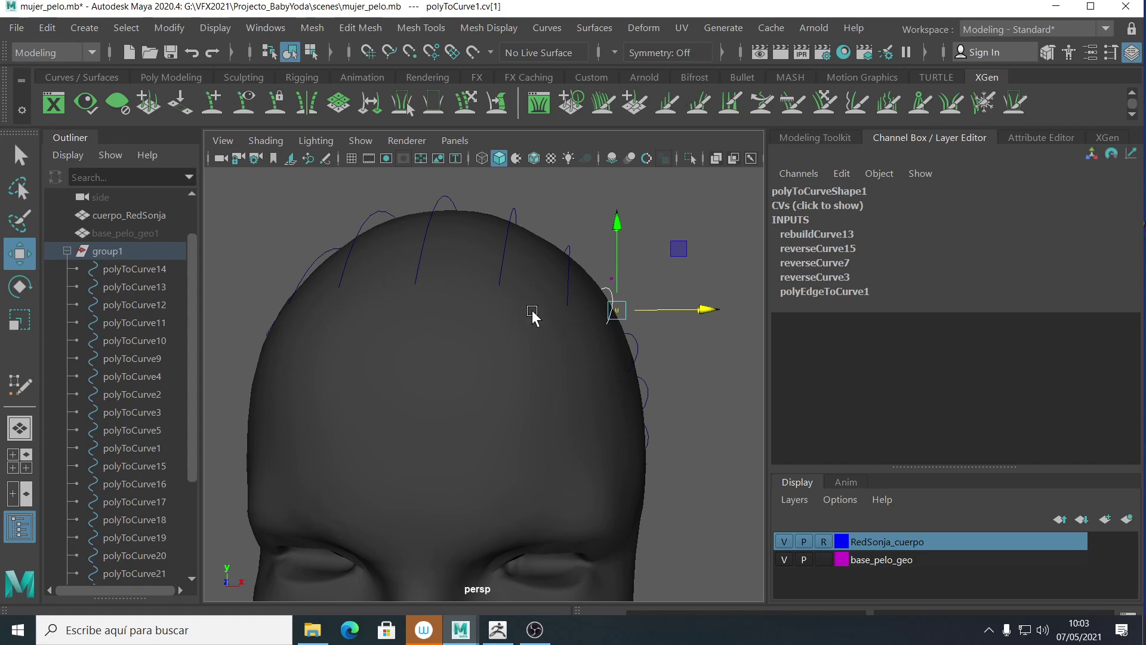
left_click_drag(581, 361, 539, 365, "alt")
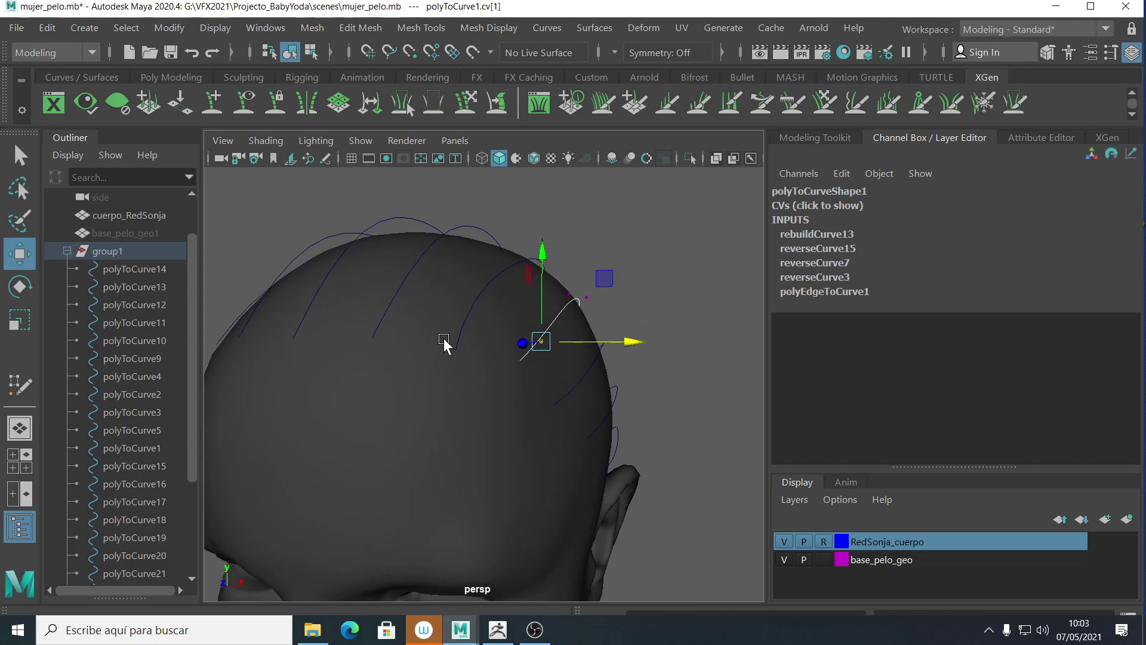
- Adjust the first two control vertices of polyToCurve13 so the curve's start rests on the scalp at the front hairline
left_click(378, 303)
left_click_drag(378, 303, 461, 320, "alt")
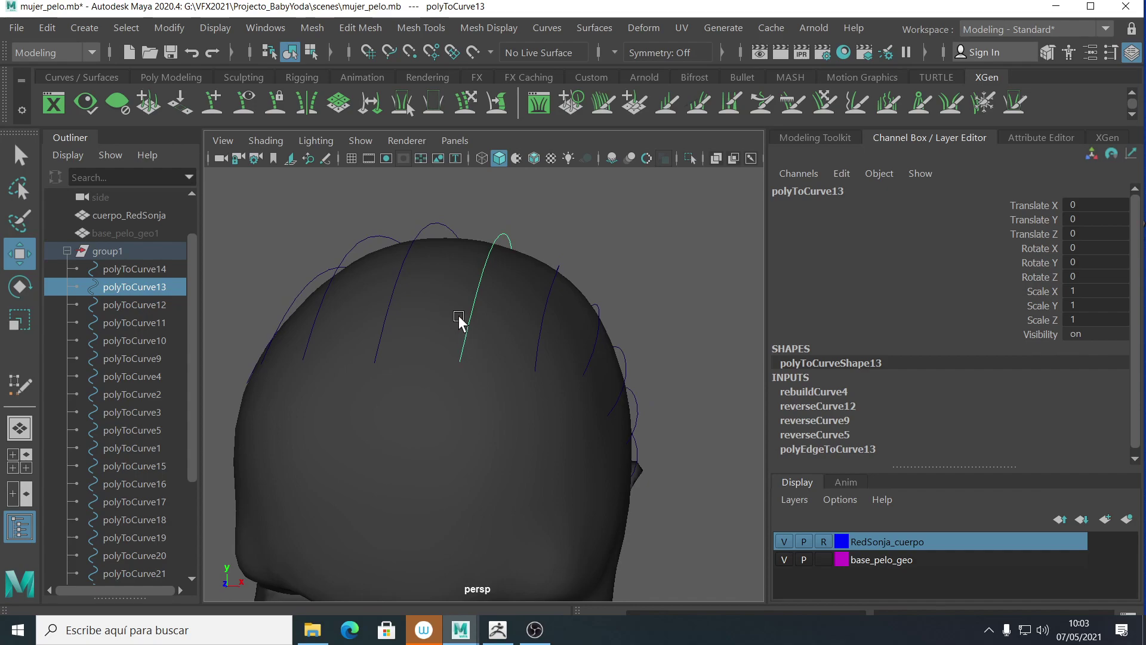
right_click_drag(463, 335, 374, 217)
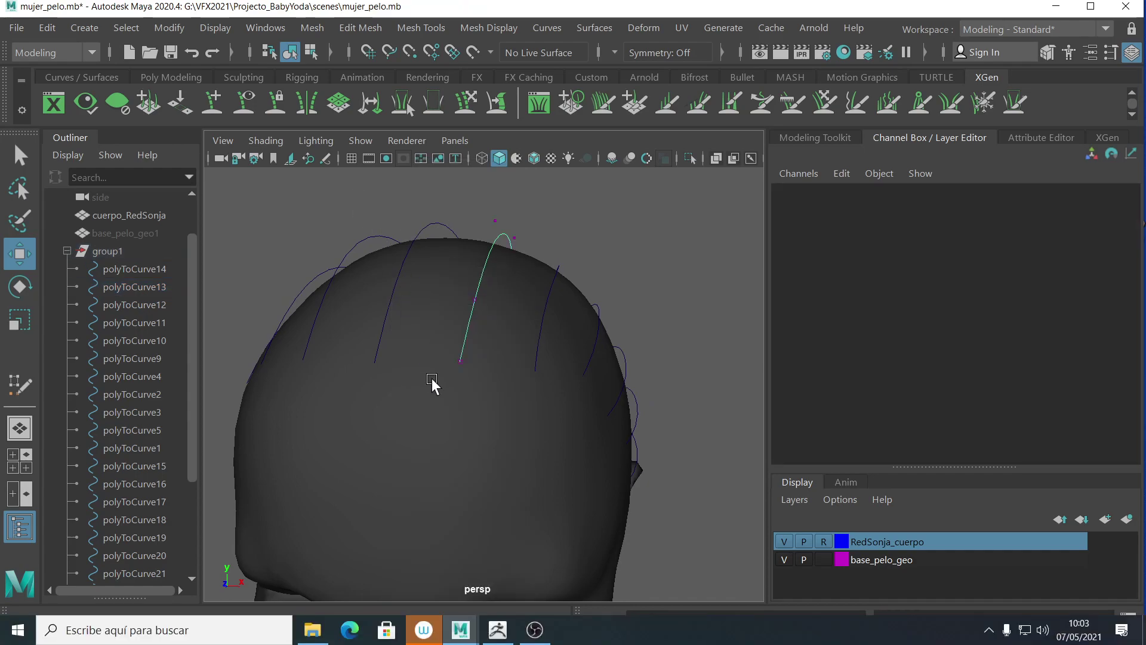
left_click(458, 360)
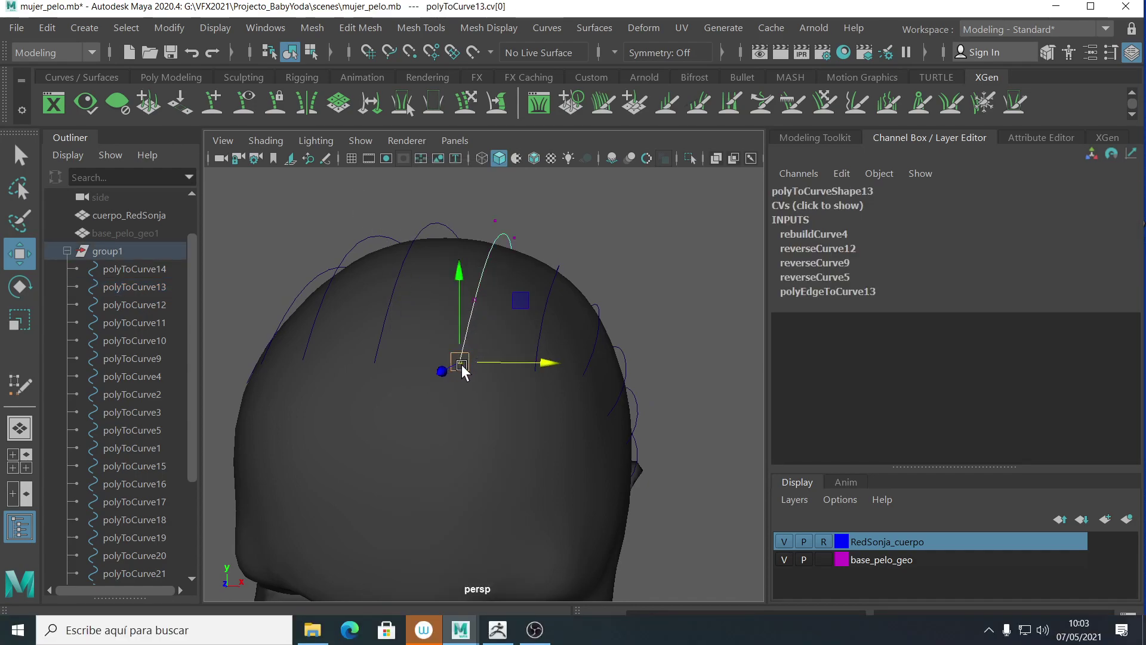
left_click_drag(460, 364, 524, 399, "alt")
left_click(500, 277)
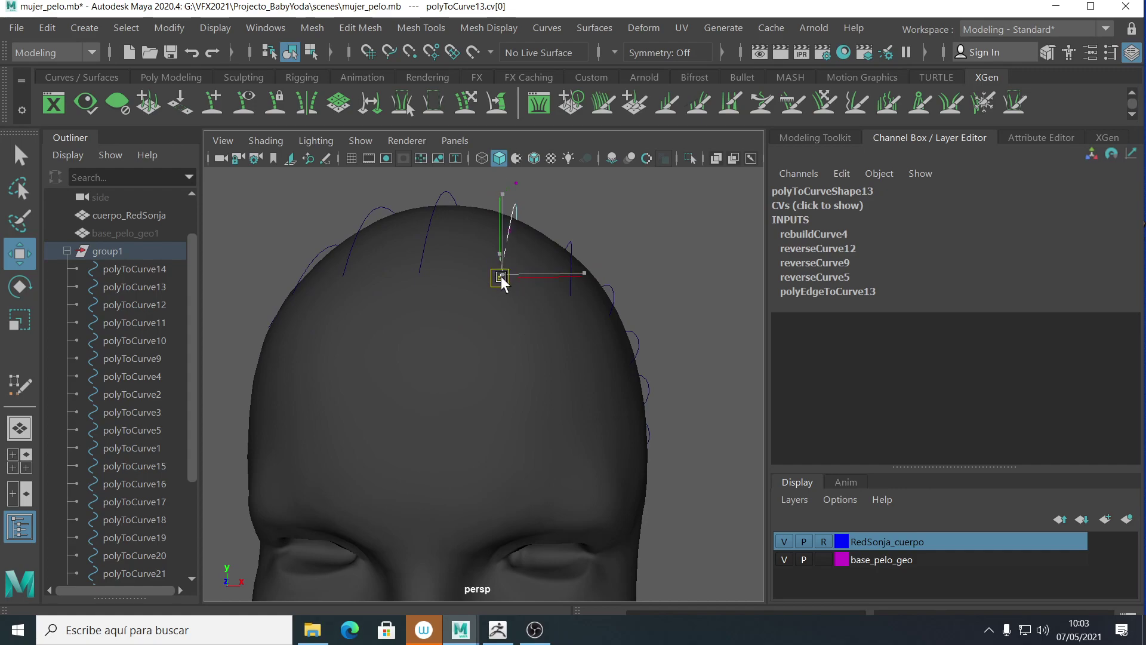
left_click(517, 227)
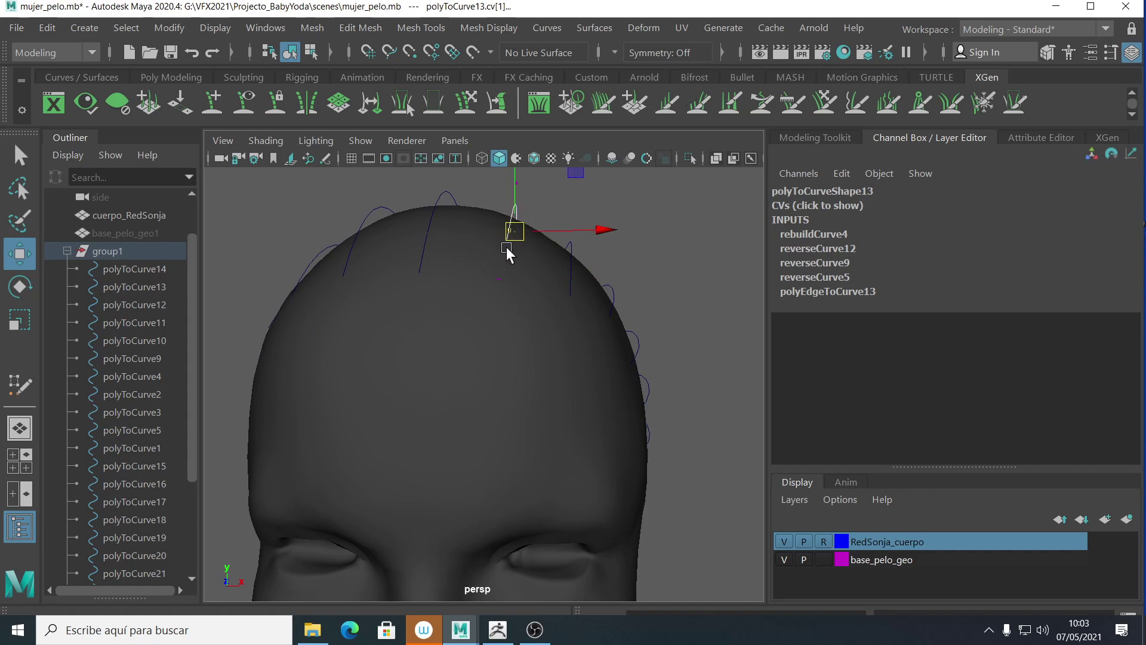
left_click_drag(518, 215, 432, 339)
left_click(410, 335)
left_click(402, 326)
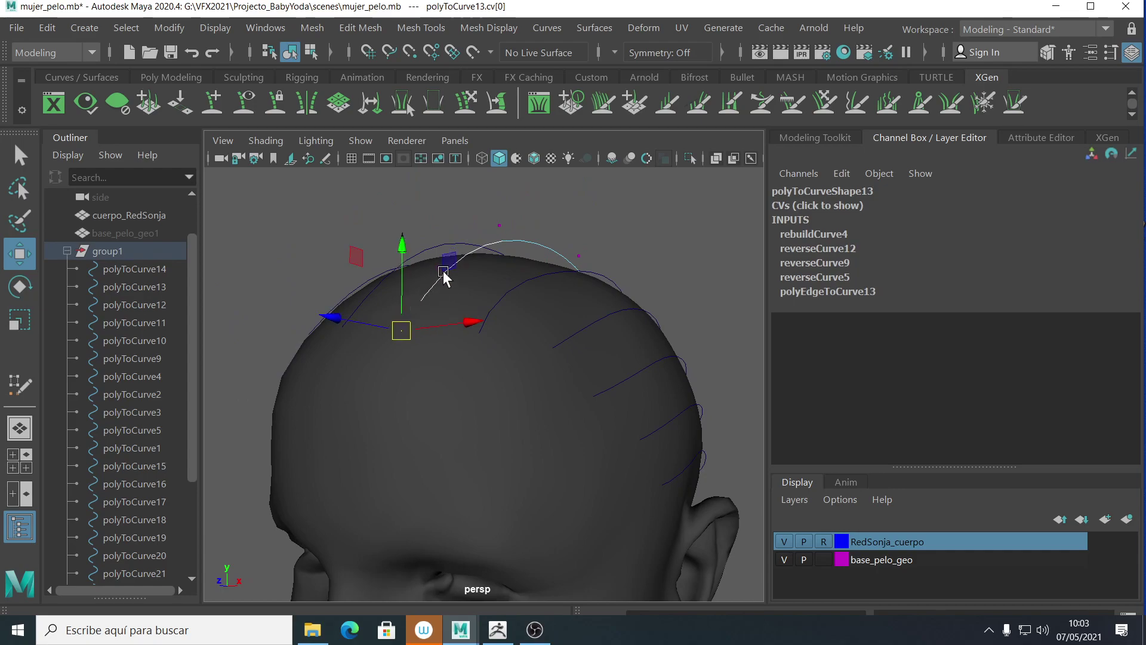
left_click(440, 266)
left_click_drag(439, 267, 459, 380, "alt")
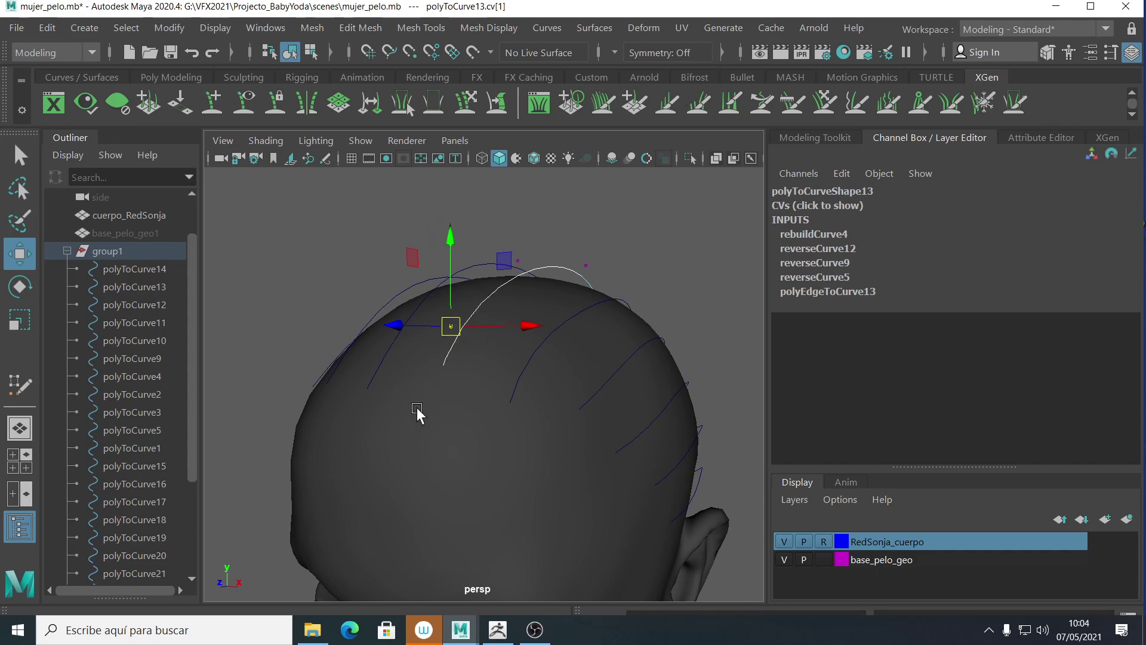
- Adjust the first two control vertices of the centre curve polyToCurve14 to fit the scalp at the forehead hairline
mouse_move(463, 381)
left_mouse_down("alt")
mouse_move(484, 377)
mouse_move(456, 388)
left_mouse_up("alt")
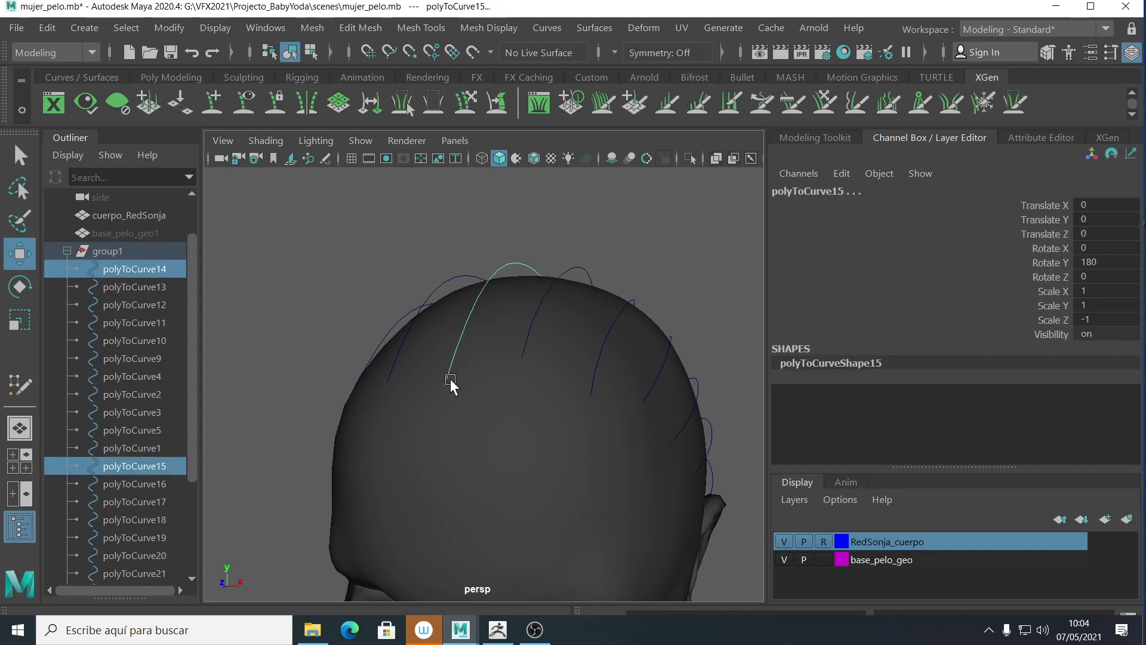
right_click_drag(450, 378, 330, 219)
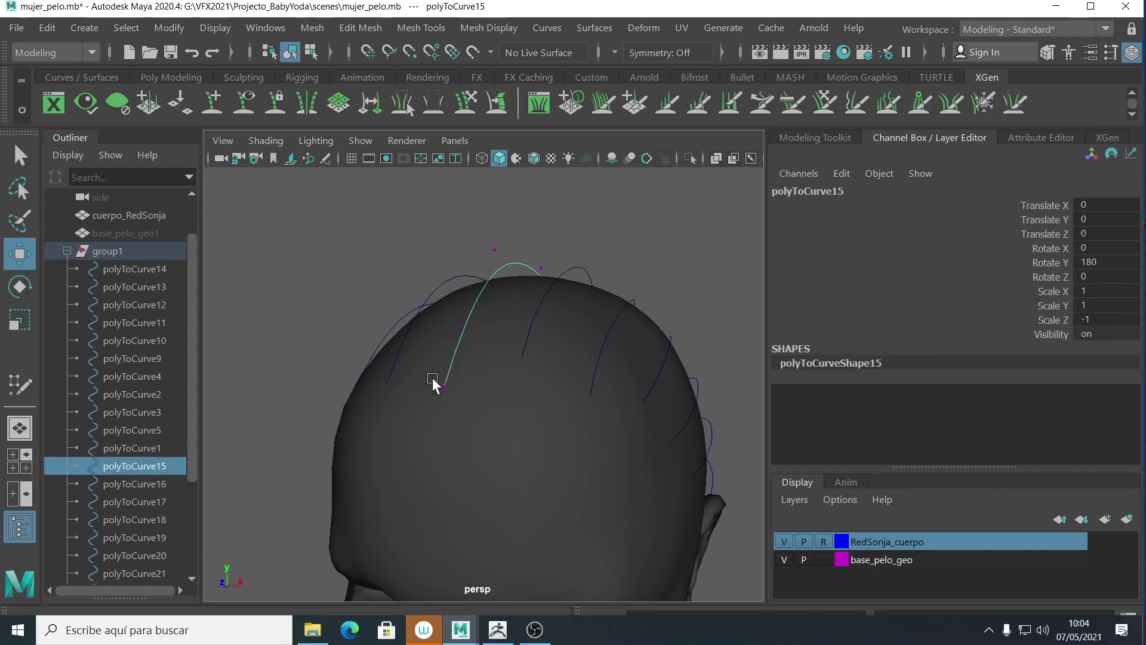
left_click(445, 386)
left_click_drag(445, 332, 447, 329)
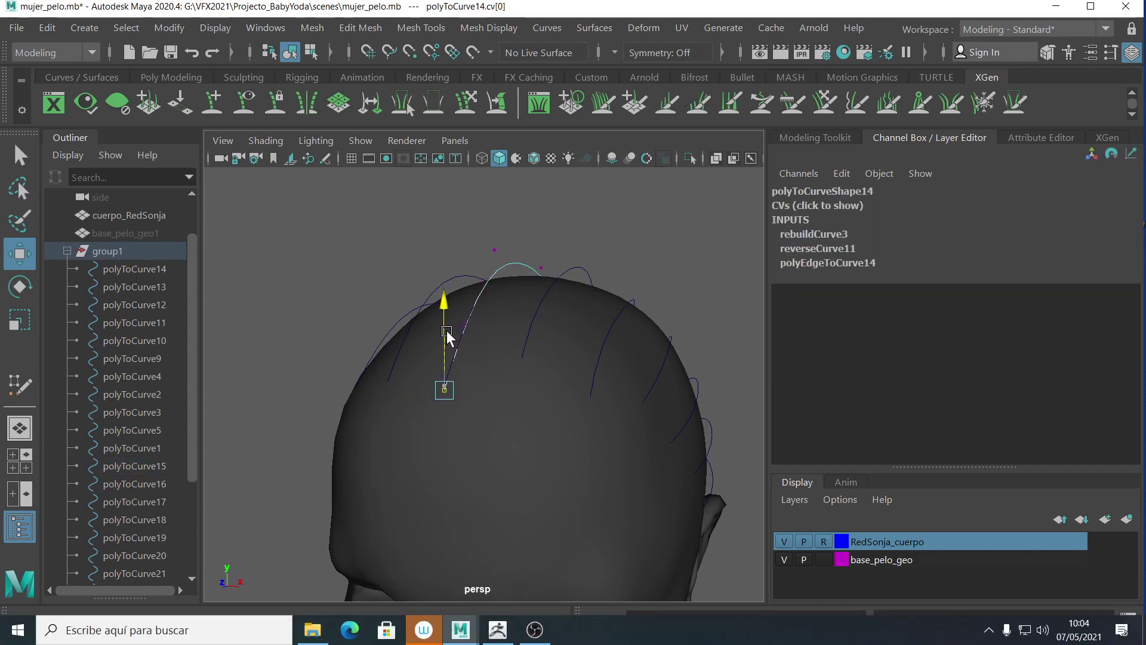
left_click(477, 327)
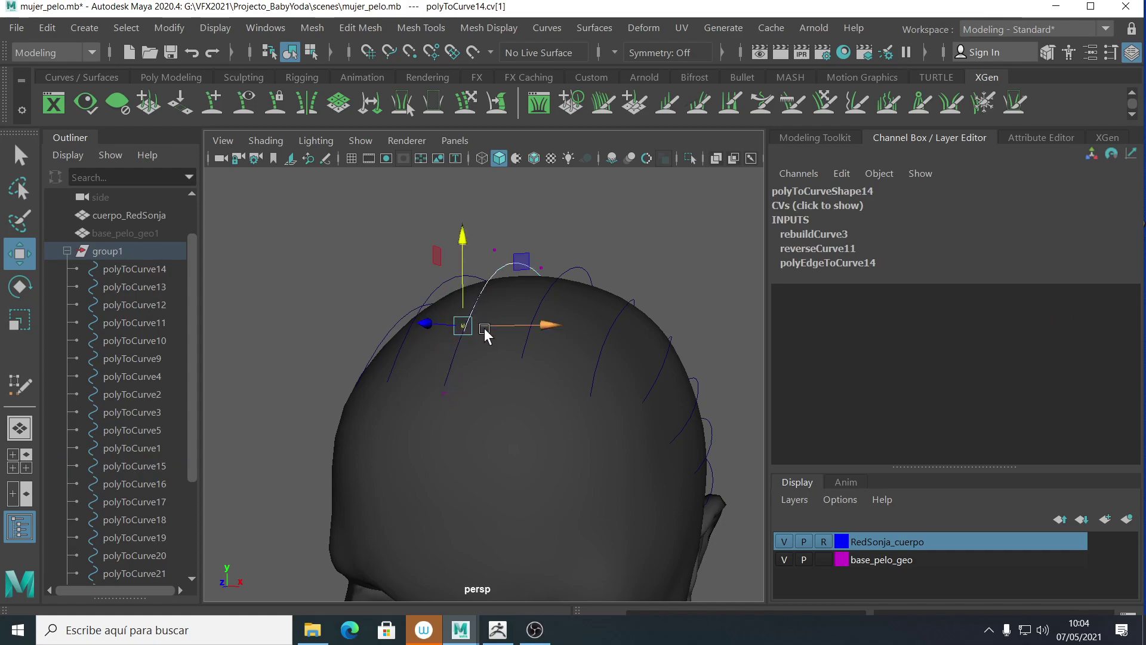
left_click_drag(464, 322, 450, 312)
mouse_move(509, 409)
left_mouse_down("alt")
mouse_move(535, 395)
mouse_move(520, 399)
left_mouse_up("alt")
left_click_drag(558, 287, 560, 289)
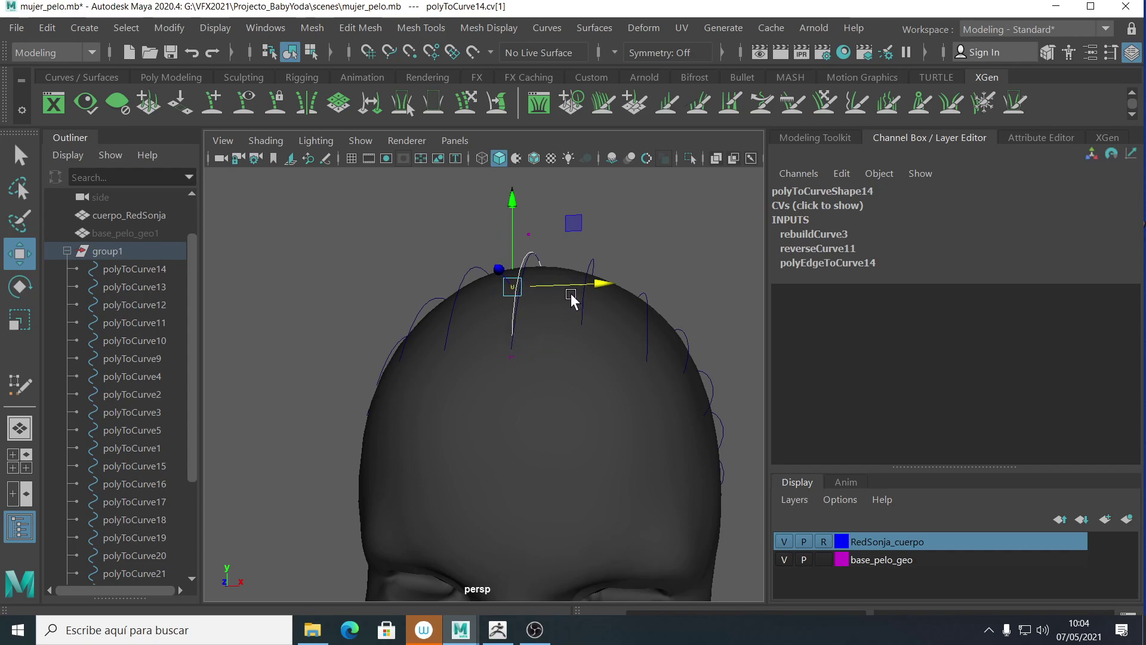
- Adjust the first two control vertices of polyToCurve16 so its start follows the scalp beside the centre of the hairline
mouse_move(558, 360)
left_mouse_down("alt")
mouse_move(586, 376)
mouse_move(573, 386)
mouse_move(524, 375)
mouse_move(550, 378)
mouse_move(546, 354)
left_mouse_up("alt")
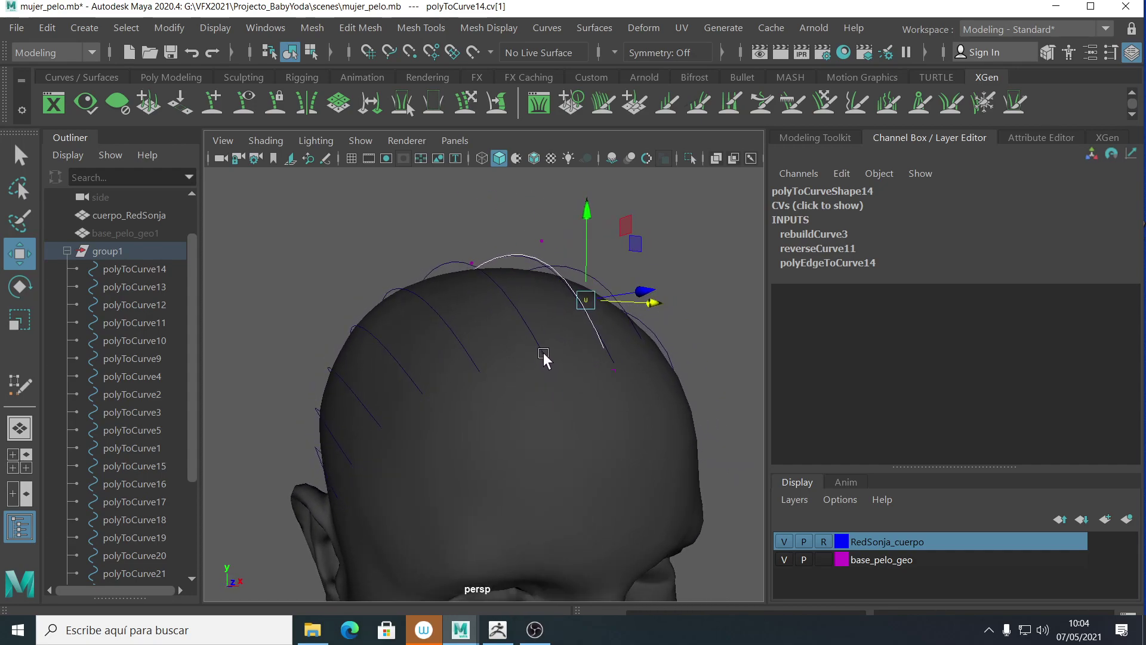
left_click(546, 350)
left_click(504, 295)
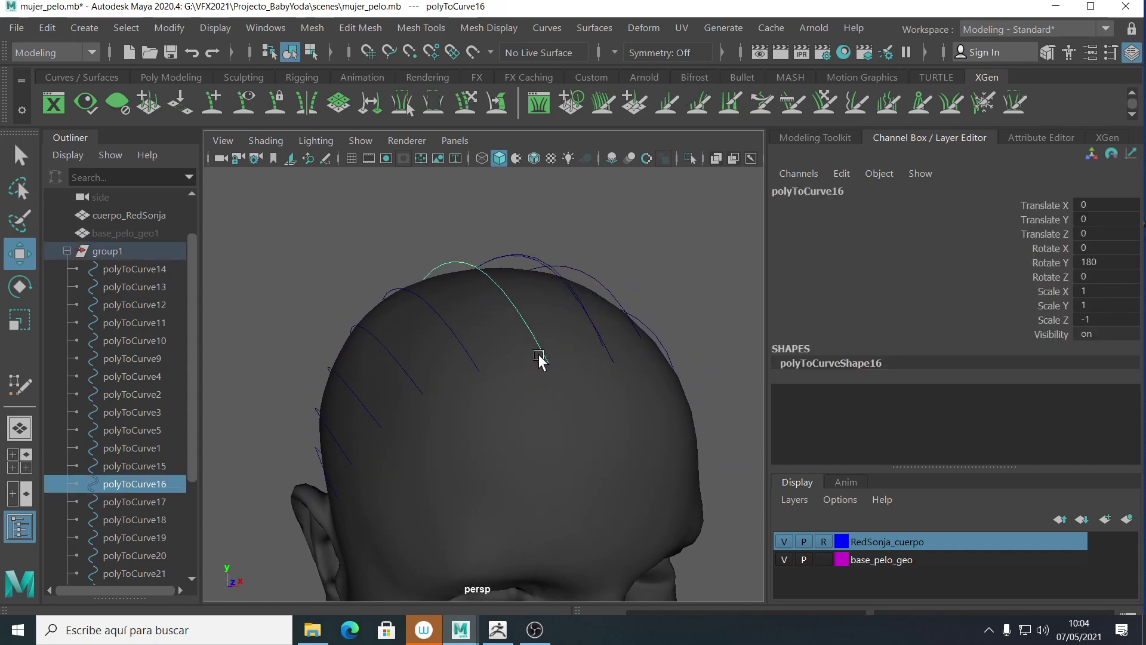
right_click_drag(525, 323, 497, 309)
left_click(545, 361)
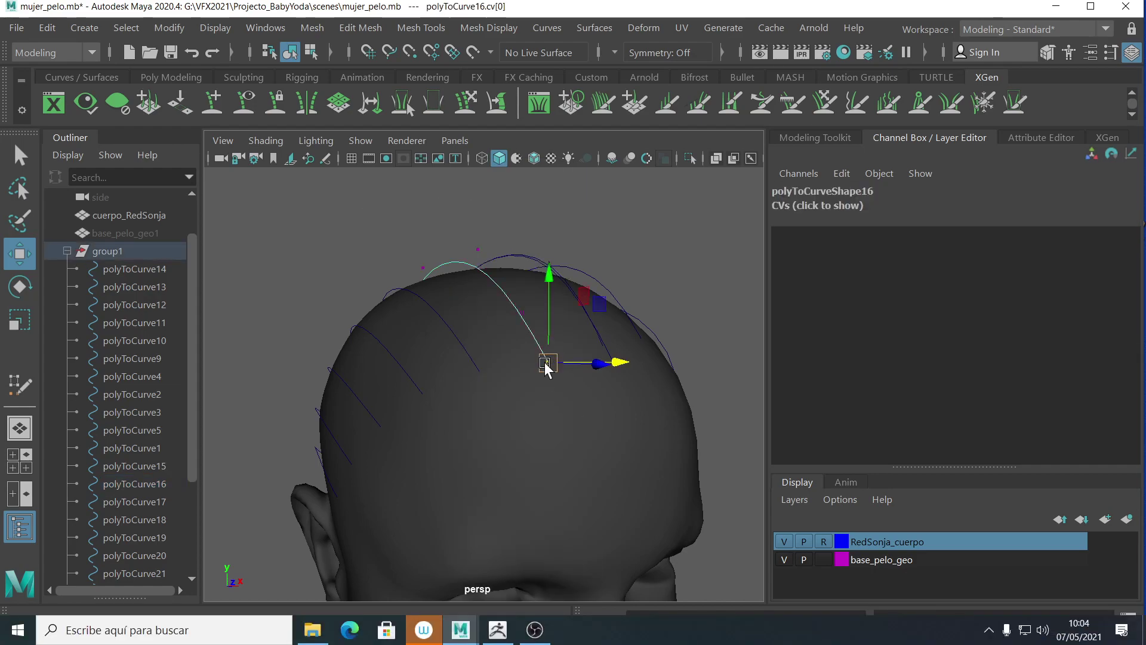
left_click_drag(550, 322, 551, 328)
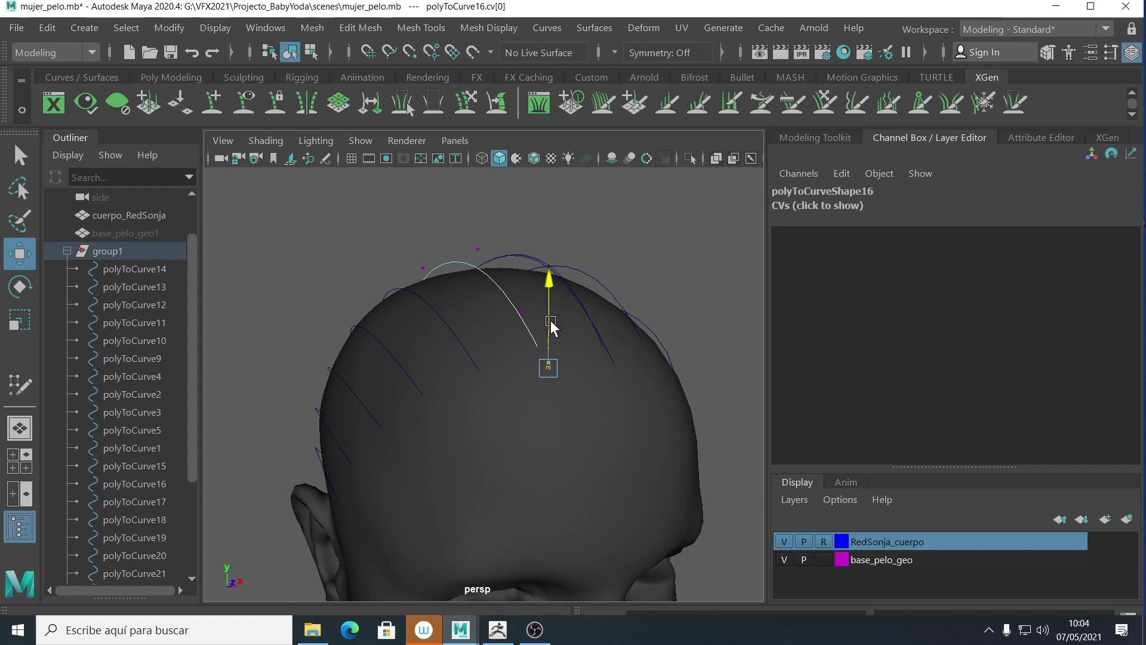
left_click(523, 312)
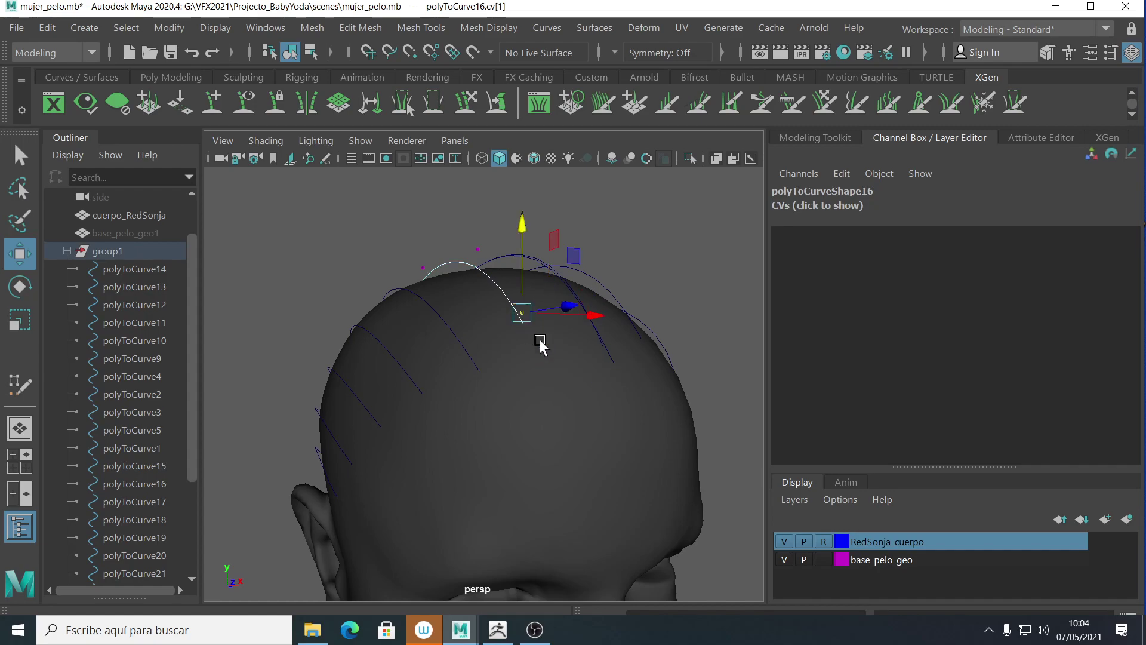
left_click_drag(527, 263, 565, 305)
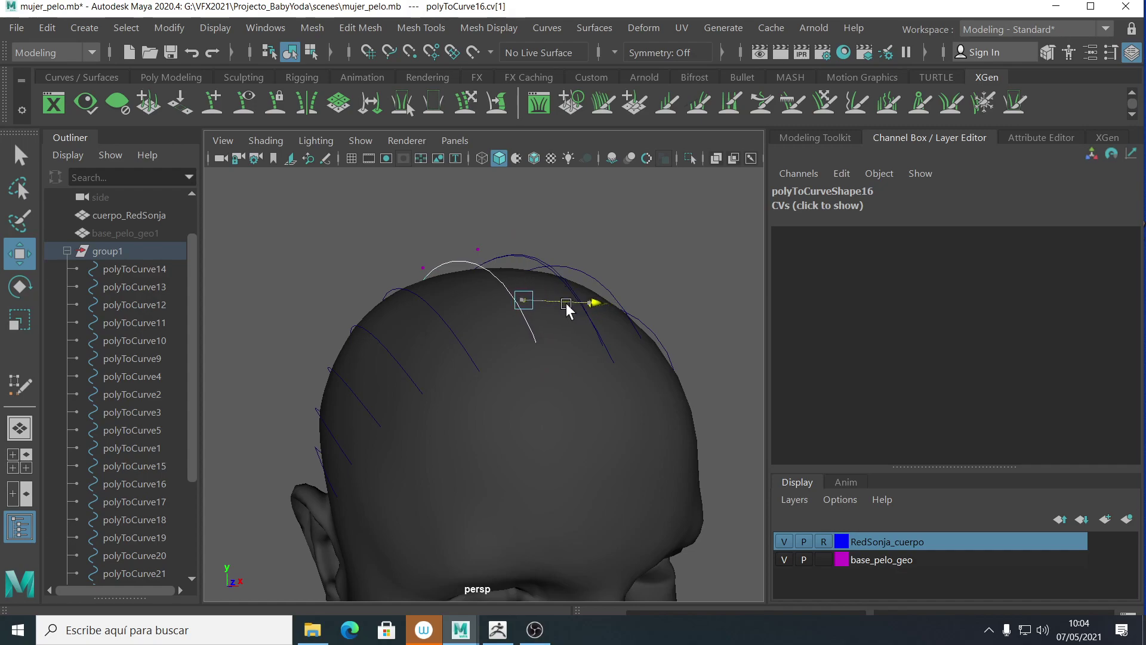
- Move the second control vertex of the centre curve polyToCurve15 outward from the scalp at the forehead
left_click_drag(599, 389, 540, 434, "alt")
left_click_drag(458, 465, 591, 455)
left_click_drag(701, 358, 675, 423)
left_click_drag(671, 346, 658, 376, "alt")
left_click(560, 387)
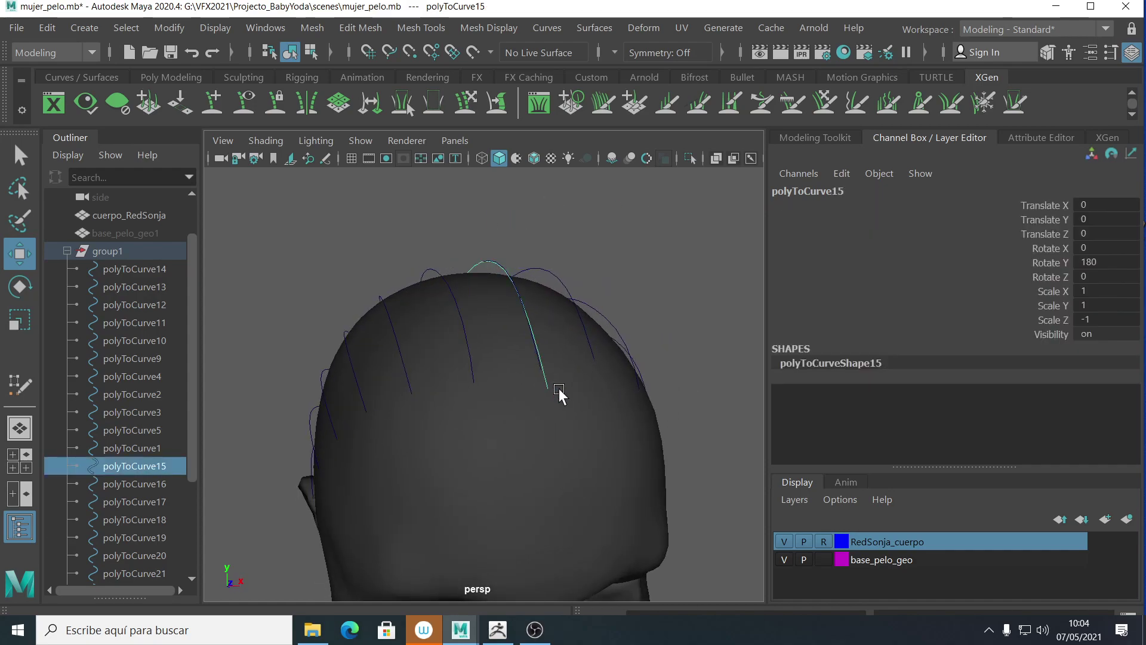
left_click_drag(584, 402, 635, 405, "alt")
right_click_drag(700, 412, 621, 218)
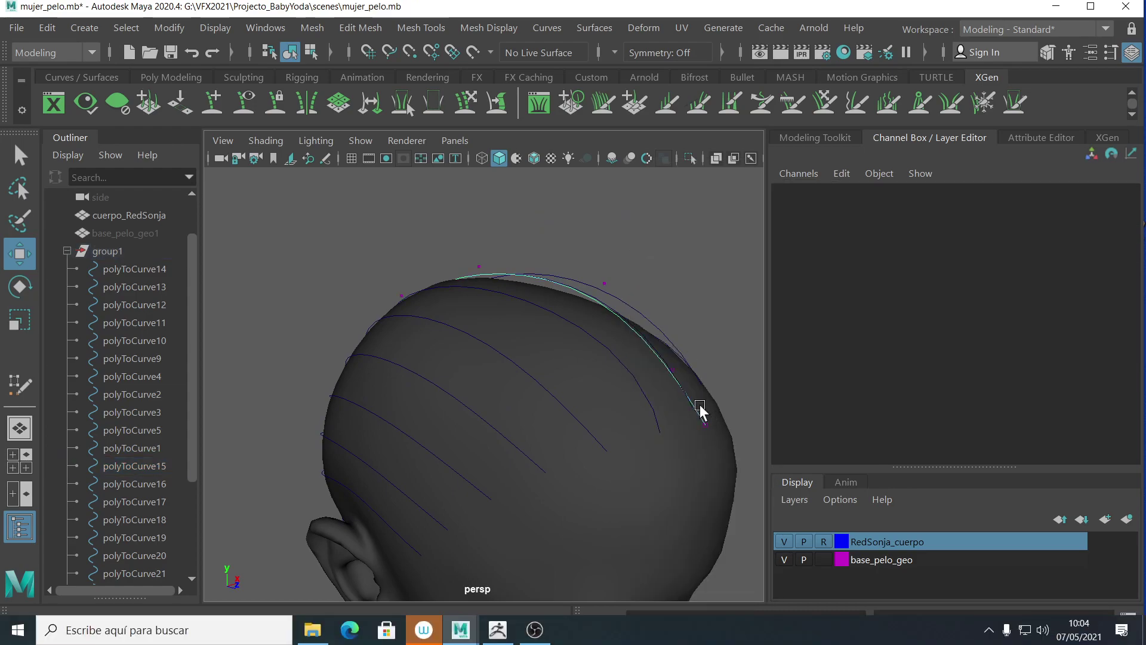
left_click(679, 364)
left_click_drag(717, 384, 736, 385)
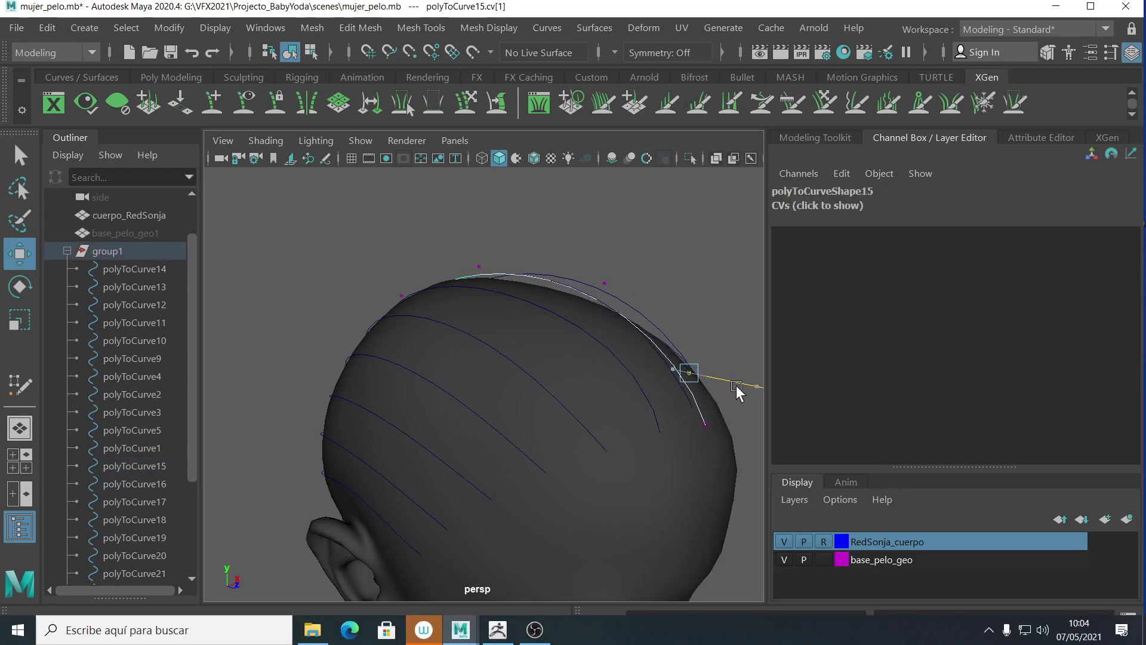
- Delete the overlapping centre curve polyToCurve14
left_click(687, 400)
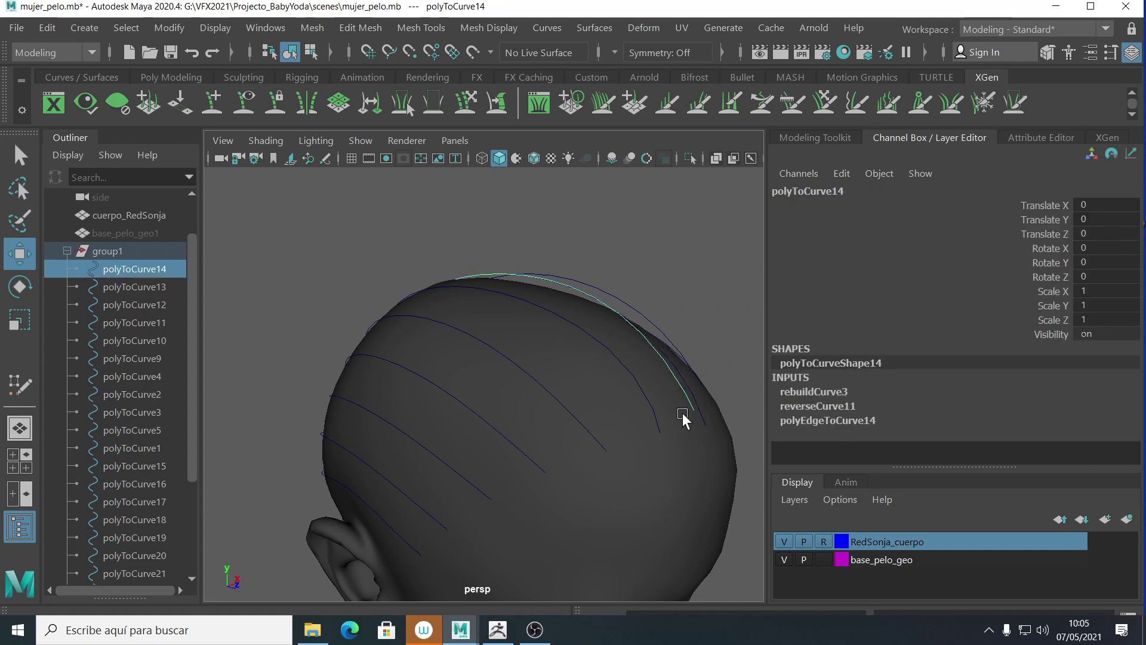
key("Delete")
- Adjust the first two control vertices of polyToCurve25 so the curve's start fits the scalp on the upper side hairline
left_click_drag(692, 412, 724, 425, "alt")
left_click(549, 431)
left_click_drag(617, 471, 582, 289, "alt")
right_click_drag(567, 296, 478, 211)
left_click(574, 298)
left_click_drag(571, 252, 540, 234)
left_click(530, 284)
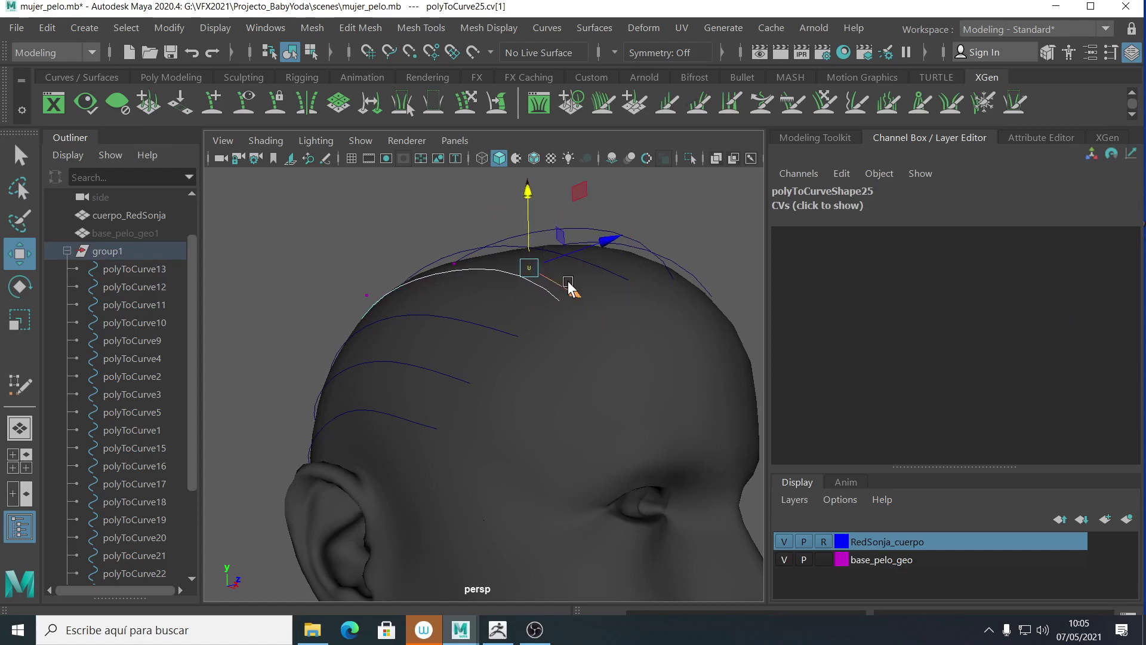
left_click_drag(629, 327, 573, 374, "alt")
left_click_drag(456, 448, 582, 413)
left_click(581, 371)
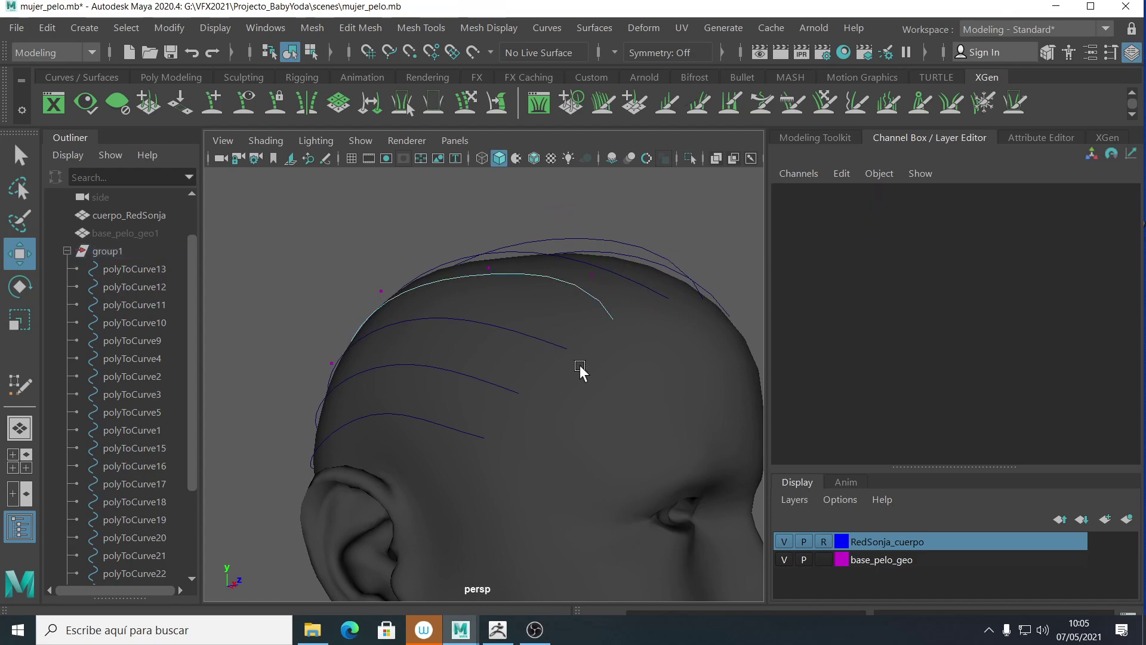
- Adjust the starting control vertices of polyToCurve22 against the scalp on the side hairline, and return to object mode
left_click(525, 330)
right_click_drag(559, 346, 450, 217)
left_click(565, 350)
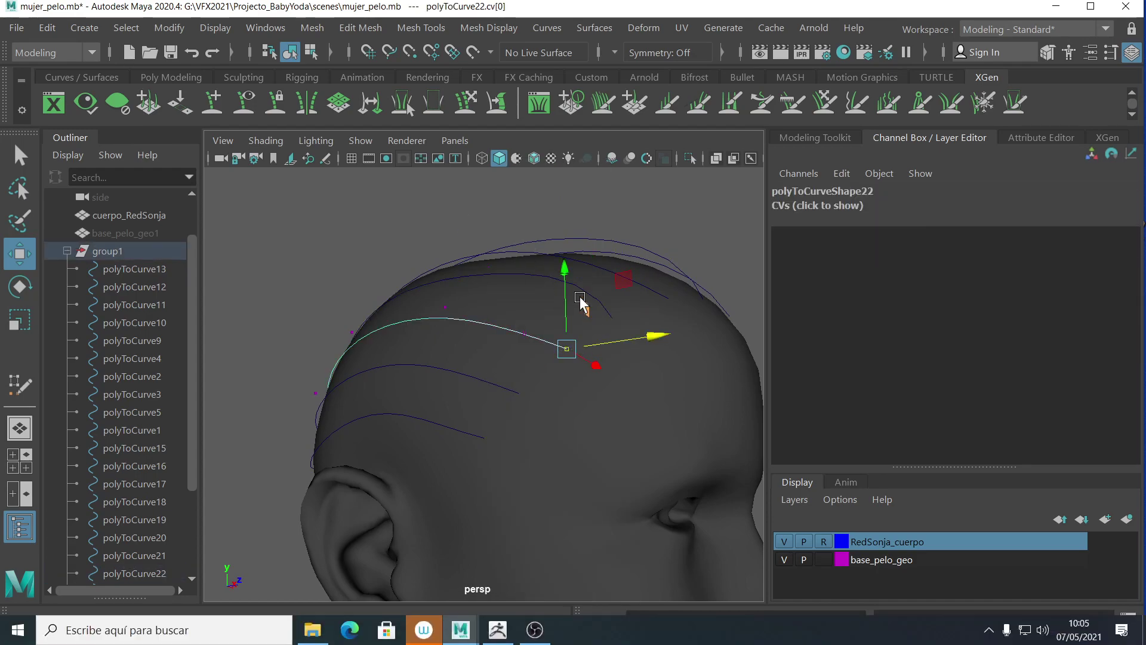
left_click(576, 336)
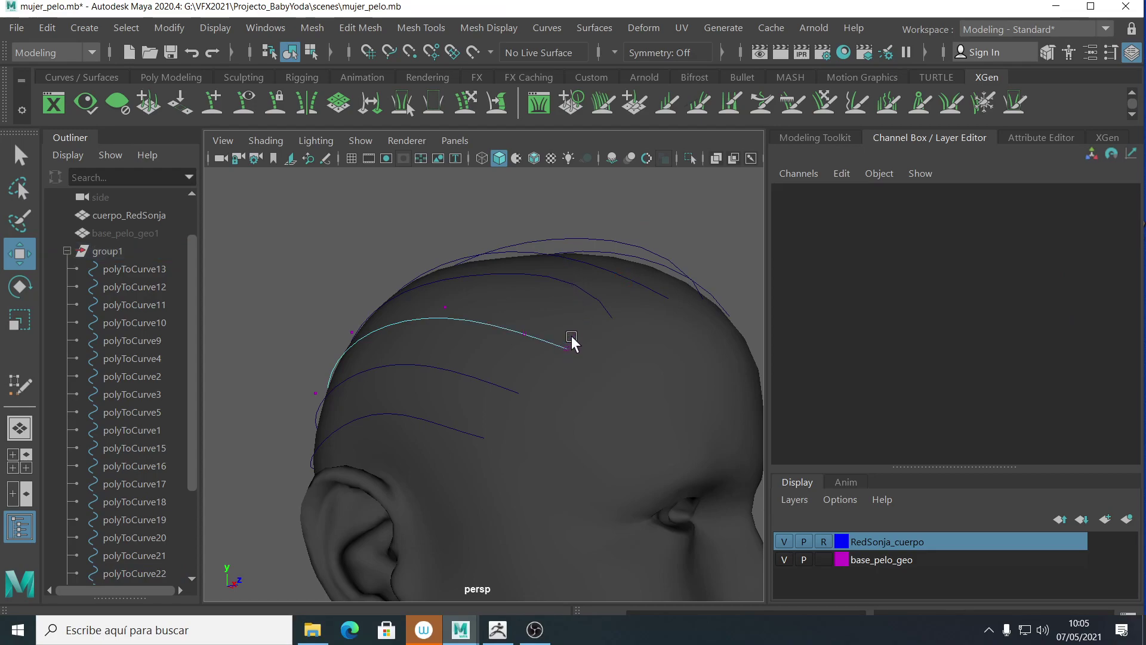
left_click(566, 349)
left_click_drag(566, 285, 506, 357)
left_click(441, 319)
left_click_drag(442, 319, 611, 327, "alt")
key("F8")
- Adjust the first two control vertices of polyToCurve23 so the curve's start follows the scalp at the temple
left_click(546, 378)
right_click_drag(552, 382, 468, 224)
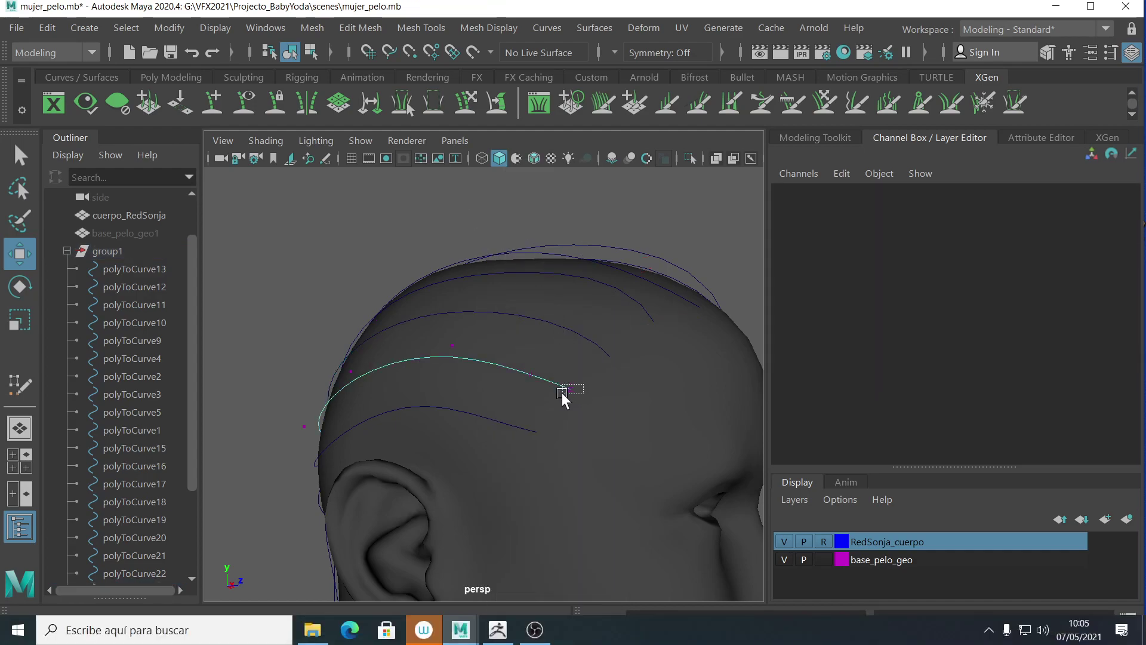
left_click(566, 389)
left_click_drag(629, 442, 572, 439, "alt")
left_click_drag(457, 391, 456, 393)
left_click_drag(388, 366, 537, 425, "alt")
left_click(586, 395)
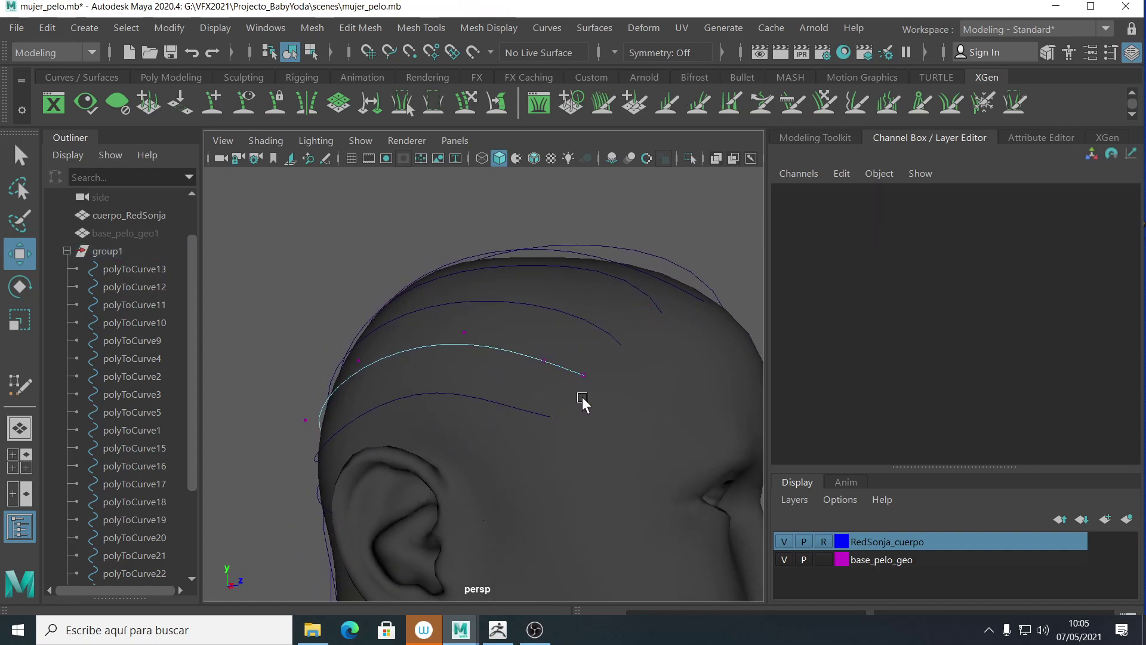
left_click_drag(606, 379, 618, 377, "alt")
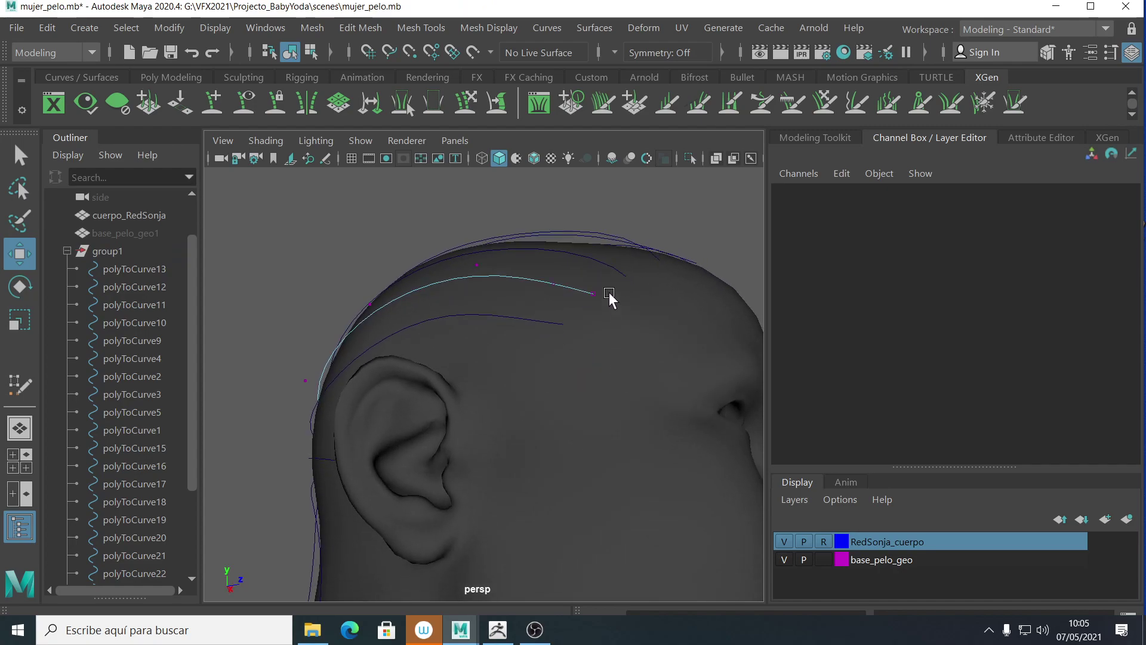
left_click(591, 295)
left_click_drag(601, 306, 595, 299)
left_click(560, 277)
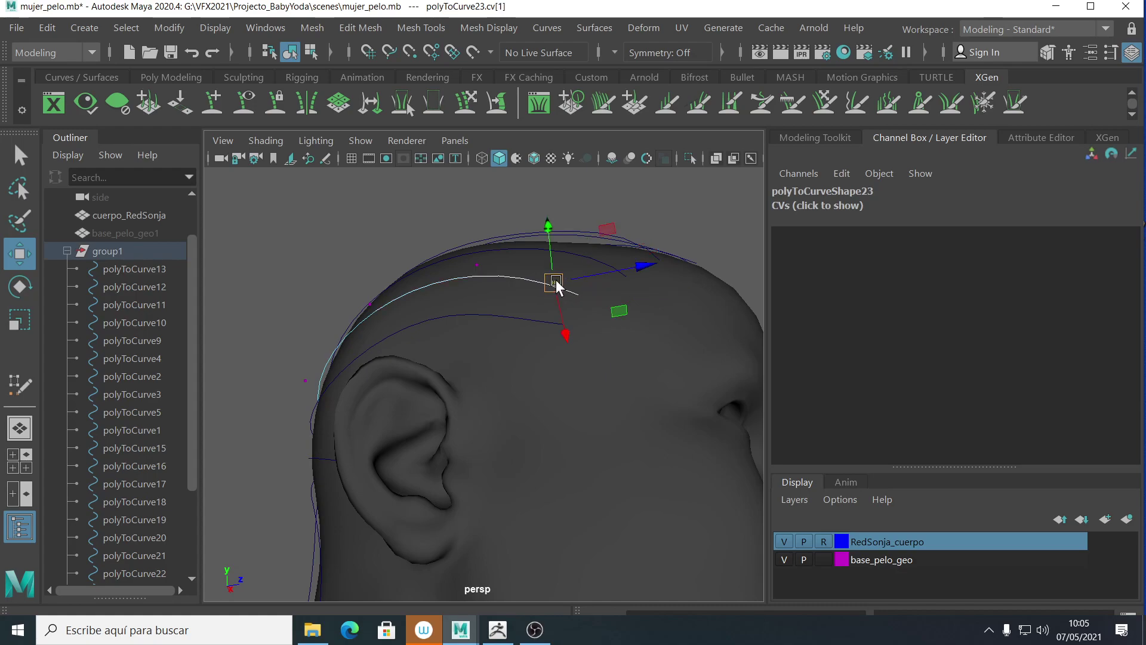
- Adjust the first two control vertices of polyToCurve21 so its start fits the scalp above the ear
left_click(554, 317)
right_click_drag(554, 218, 443, 222)
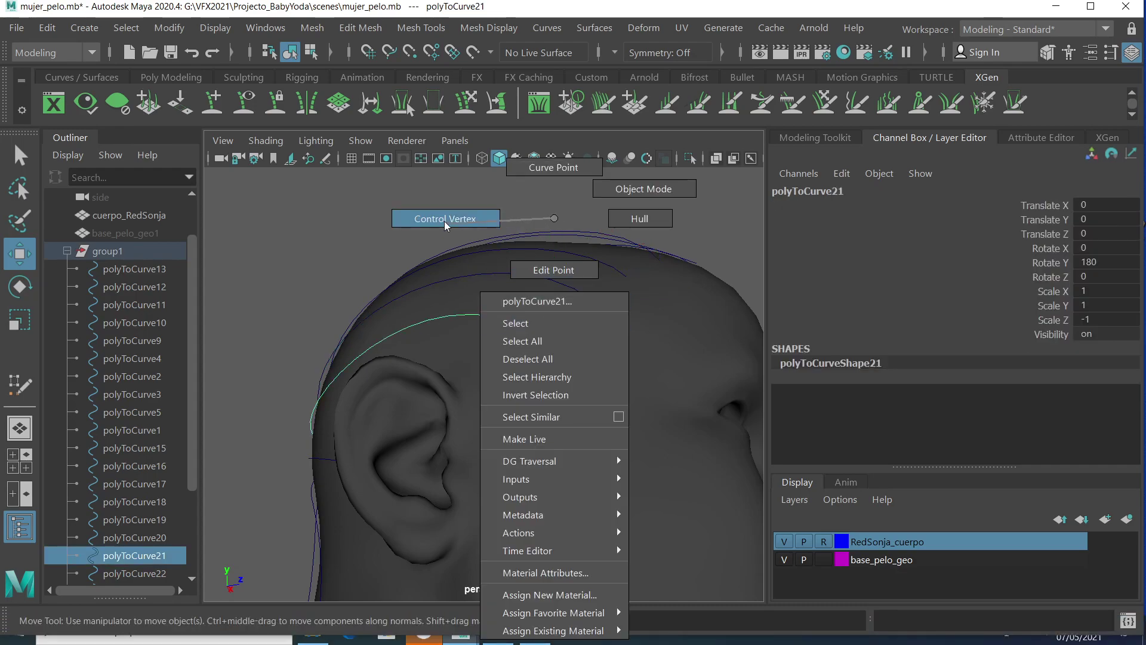
left_click(566, 329)
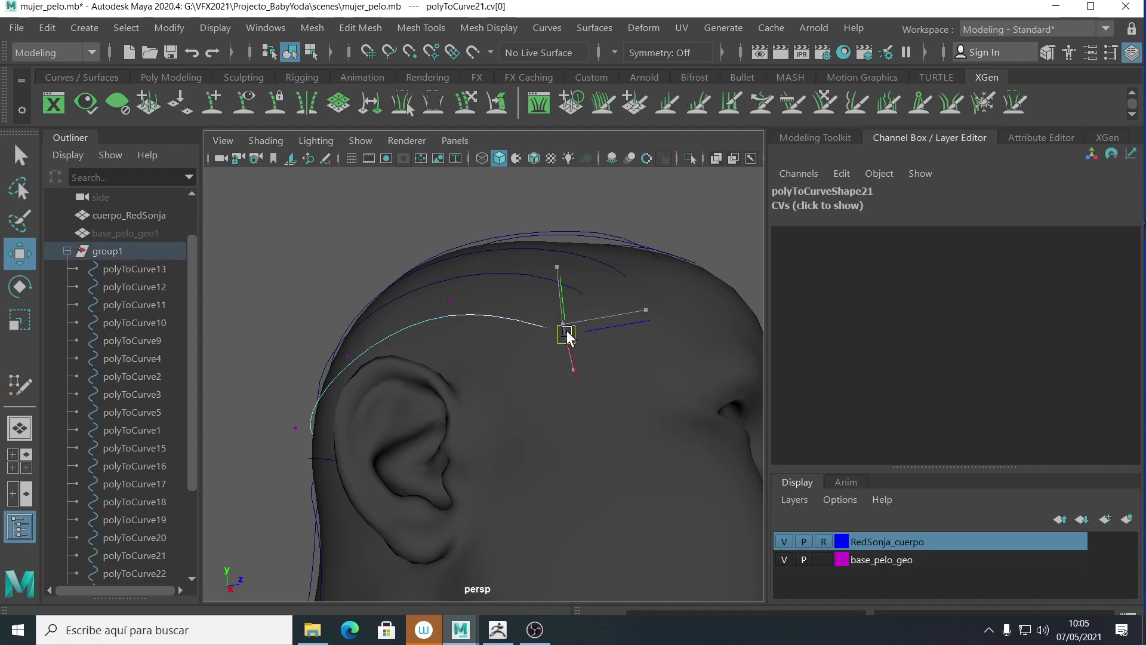
mouse_move(567, 337)
left_mouse_down("alt")
mouse_move(565, 368)
mouse_move(565, 335)
left_mouse_up("alt")
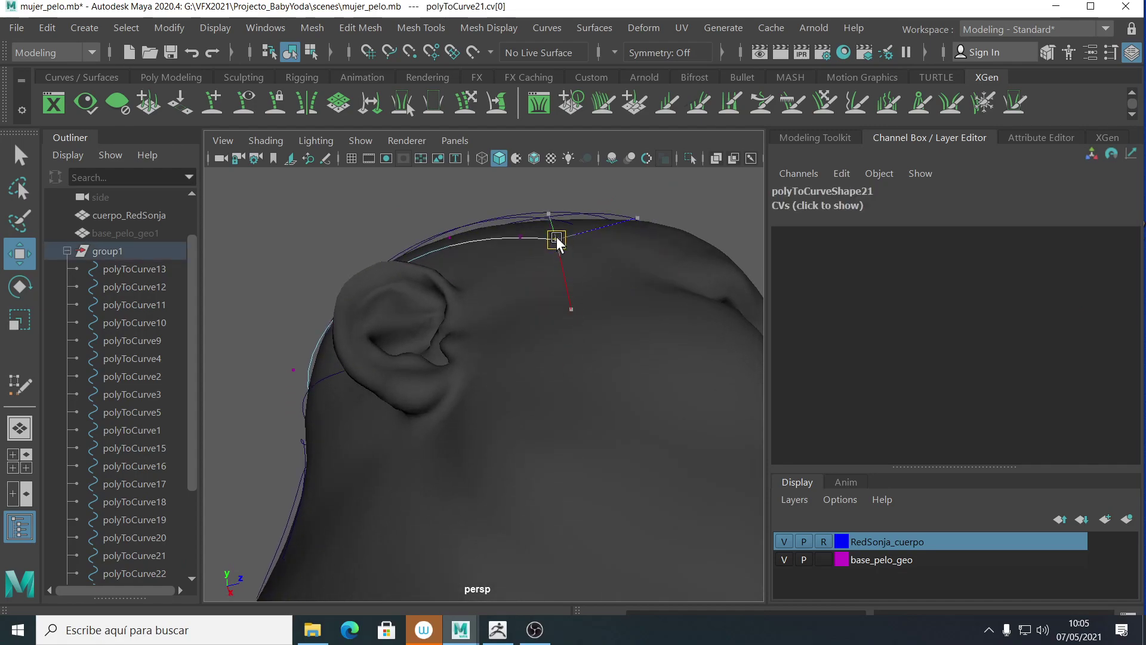
left_click(520, 234)
left_click_drag(536, 230, 616, 368, "alt")
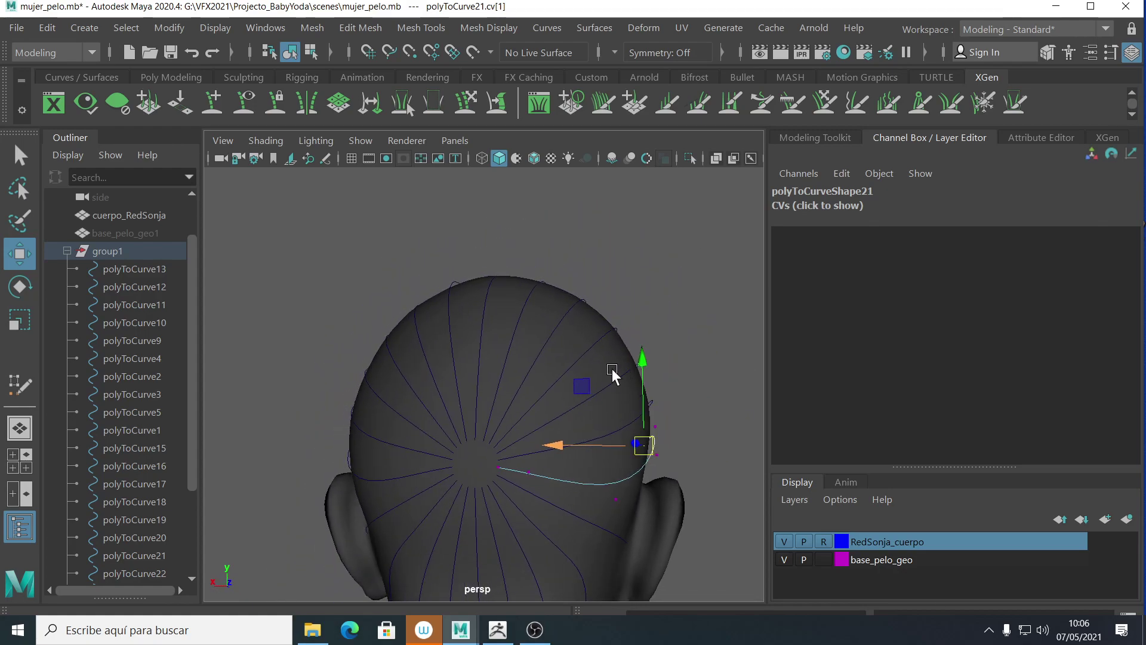
- Select the seven guide curves at the back of the neck and display their control vertices for component editing
left_click_drag(589, 328, 545, 418, "alt")
left_click_drag(370, 431, 603, 482)
right_click_drag(593, 451, 475, 220)
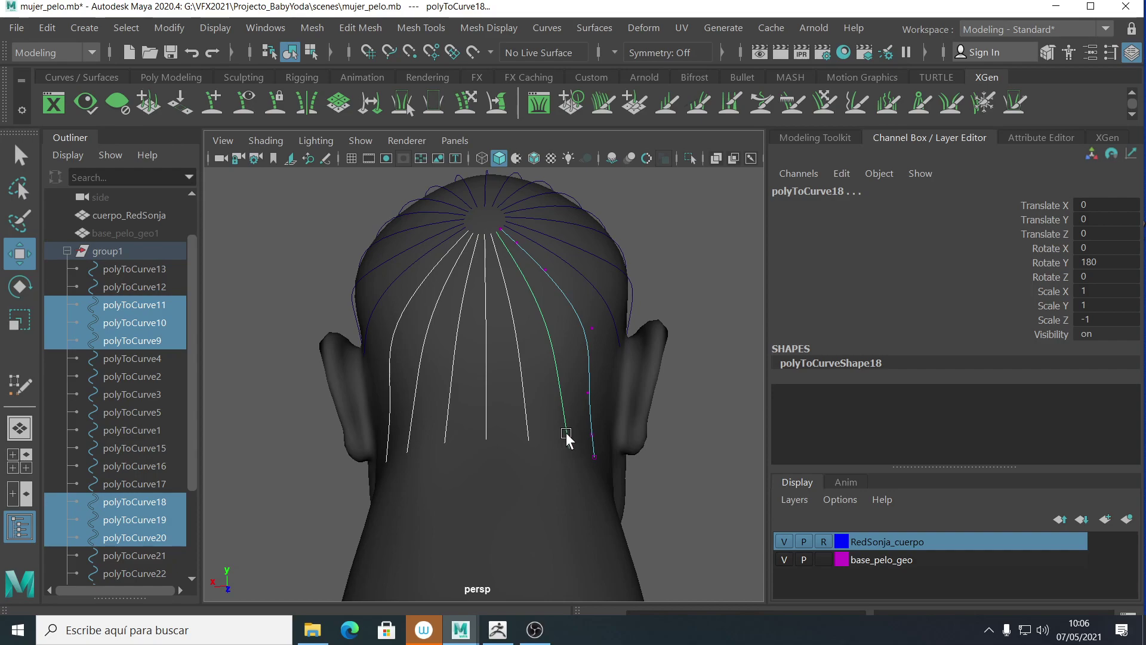
left_click(453, 434)
left_click_drag(370, 405, 640, 488)
left_click(687, 472)
right_click_drag(687, 474, 789, 190)
left_click(644, 471)
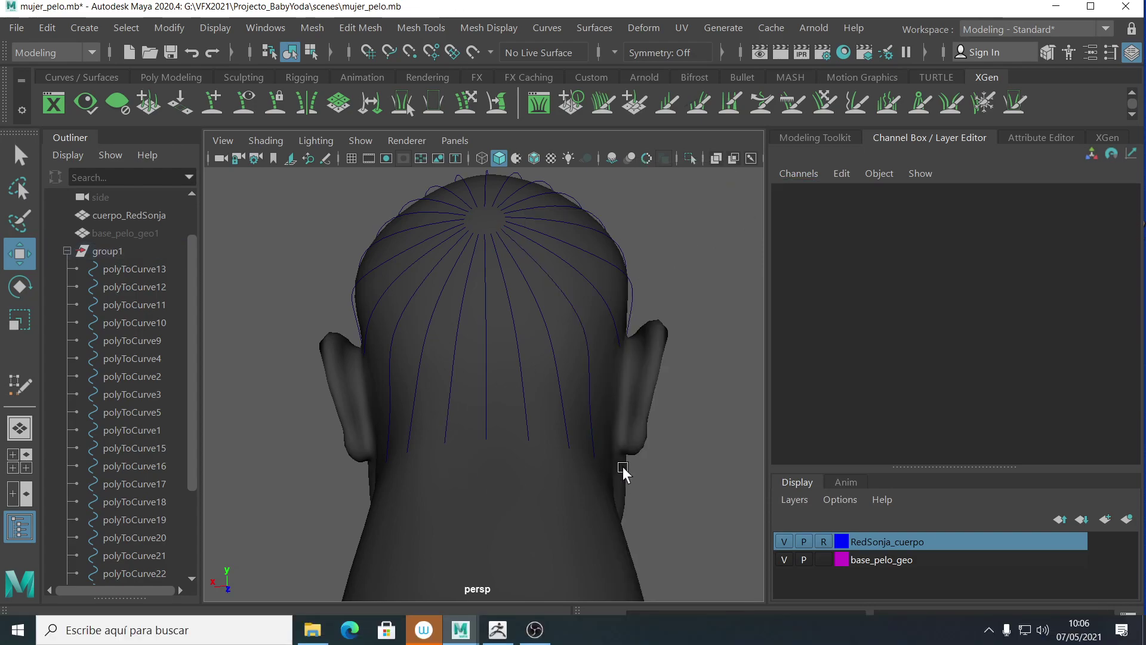
left_click_drag(381, 425, 619, 487)
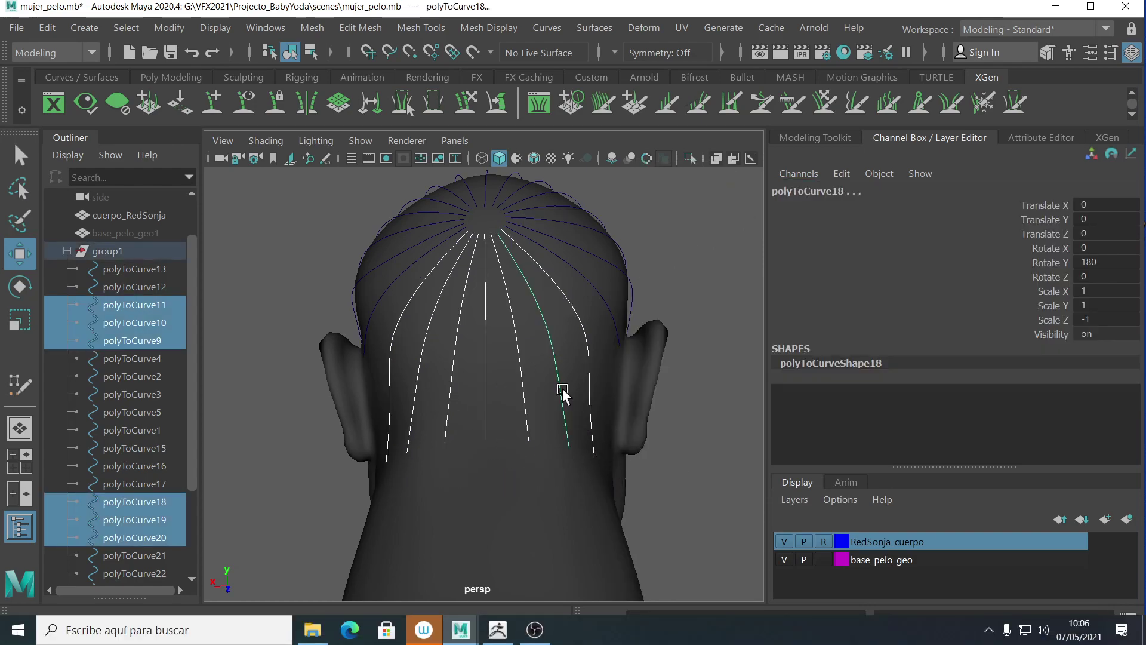
left_click(311, 52)
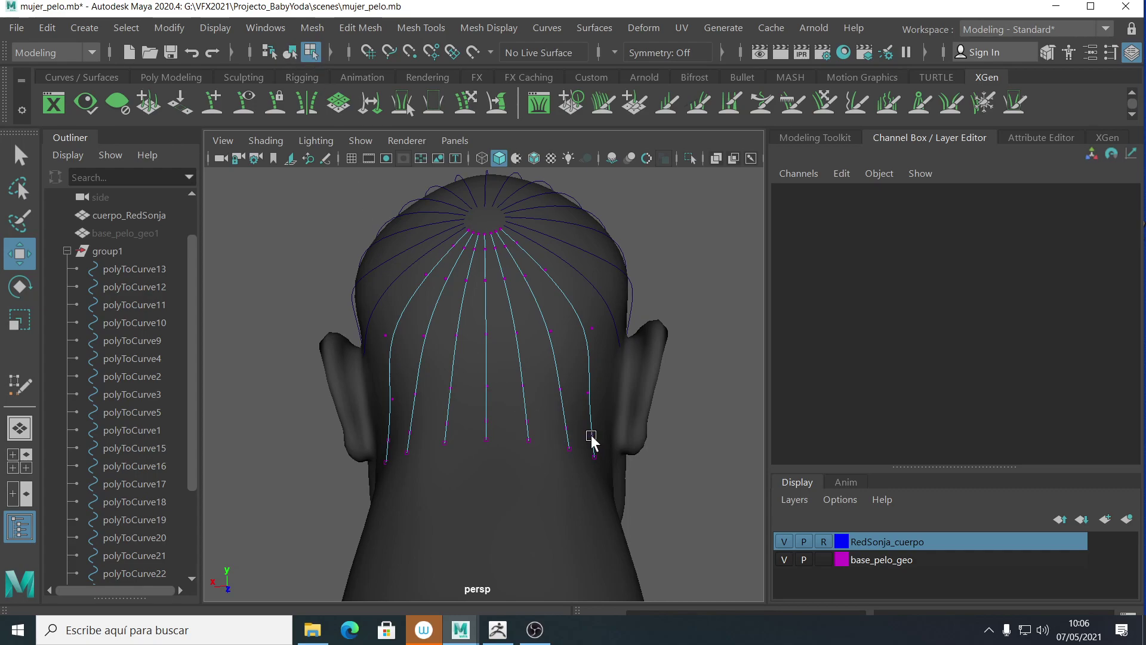
- Select the lower end control vertices of the seven nape curves and scale them inward together
right_click_drag(590, 422, 492, 227)
left_click(379, 453)
left_click(403, 447)
left_click(449, 445, "shift")
left_click(485, 440, "shift")
left_click(526, 438, "shift")
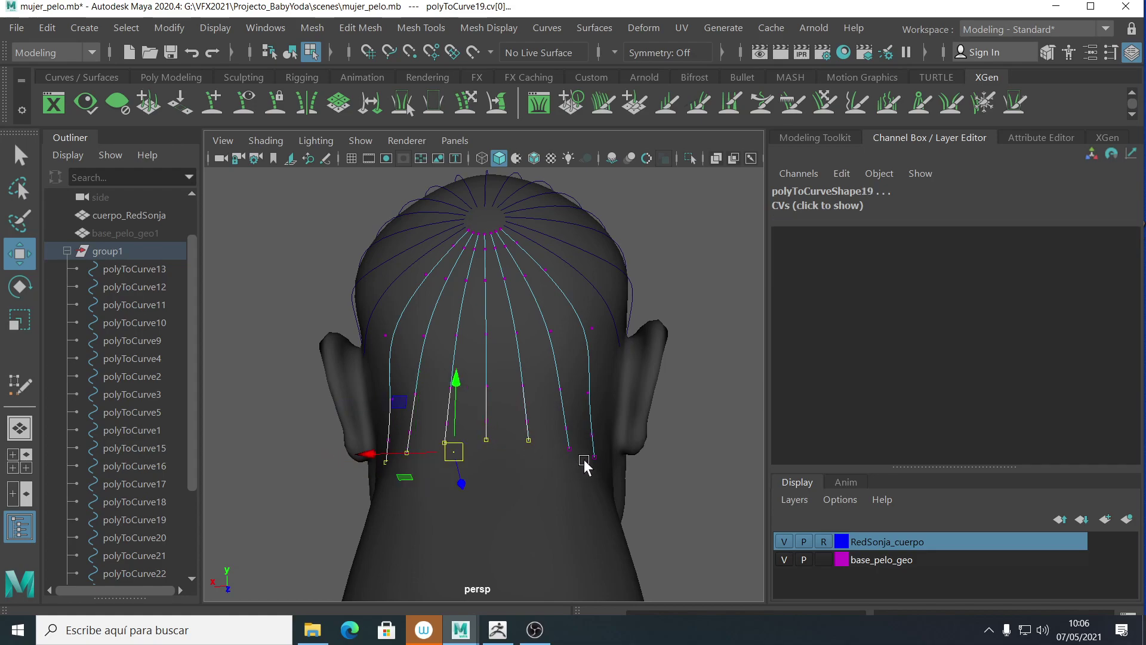
left_click(573, 452, "shift")
left_click(594, 455, "shift")
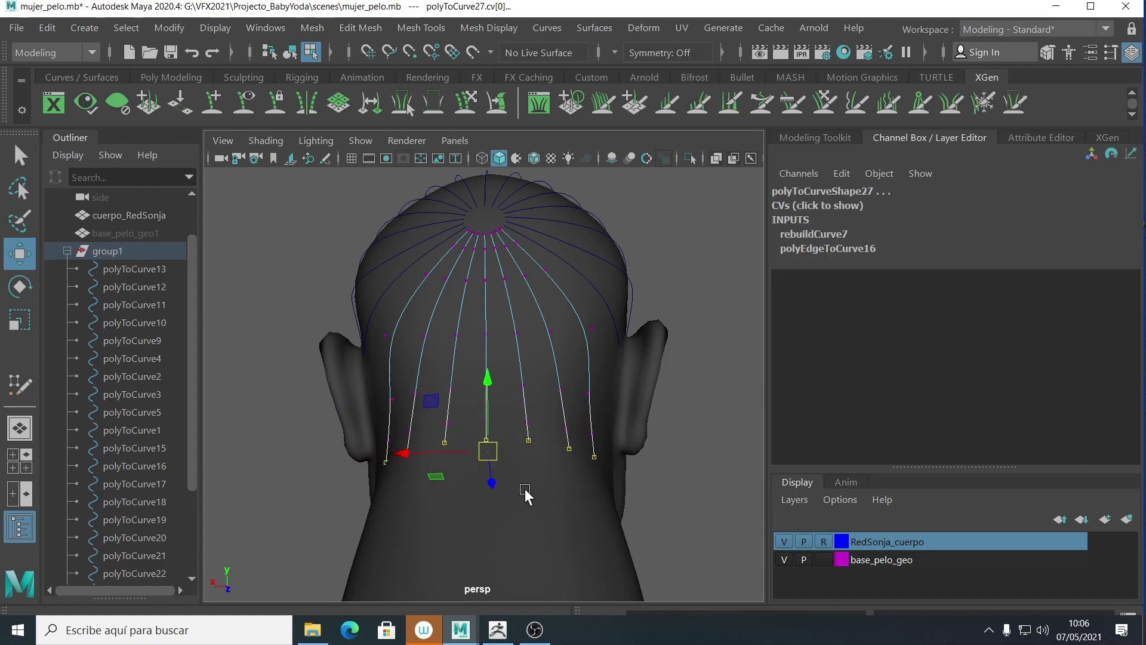
left_click(20, 321)
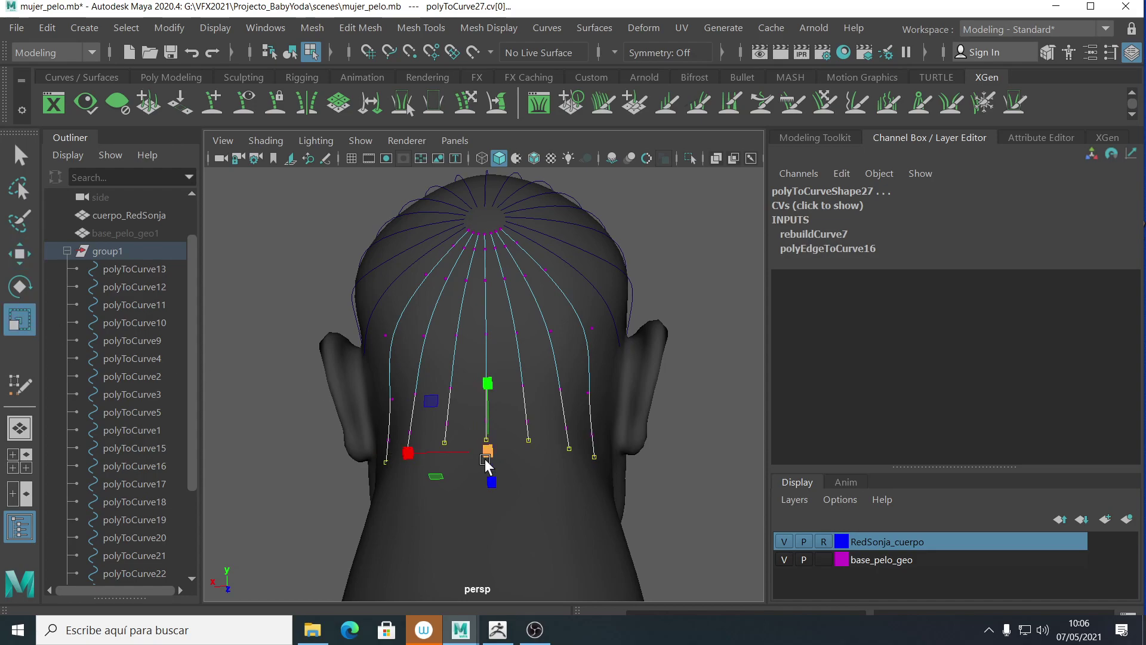
left_click_drag(485, 449, 463, 455)
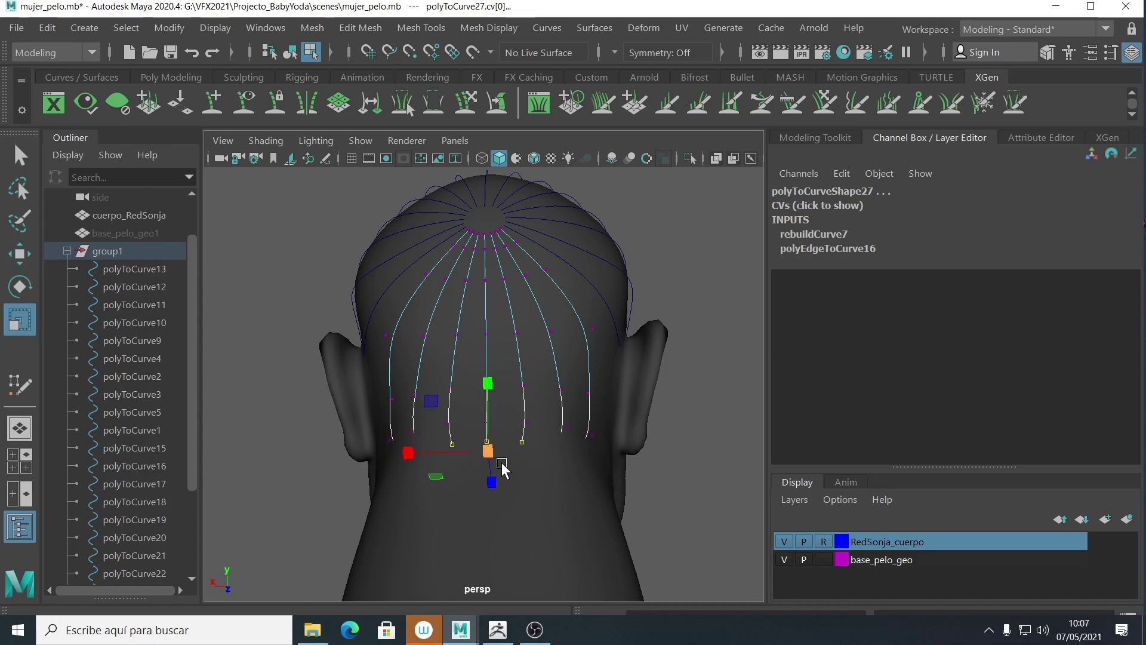
- Raise the lower end control vertices of the nape curves slightly to fit the hairline at the neck
left_click_drag(568, 471, 734, 486, "alt")
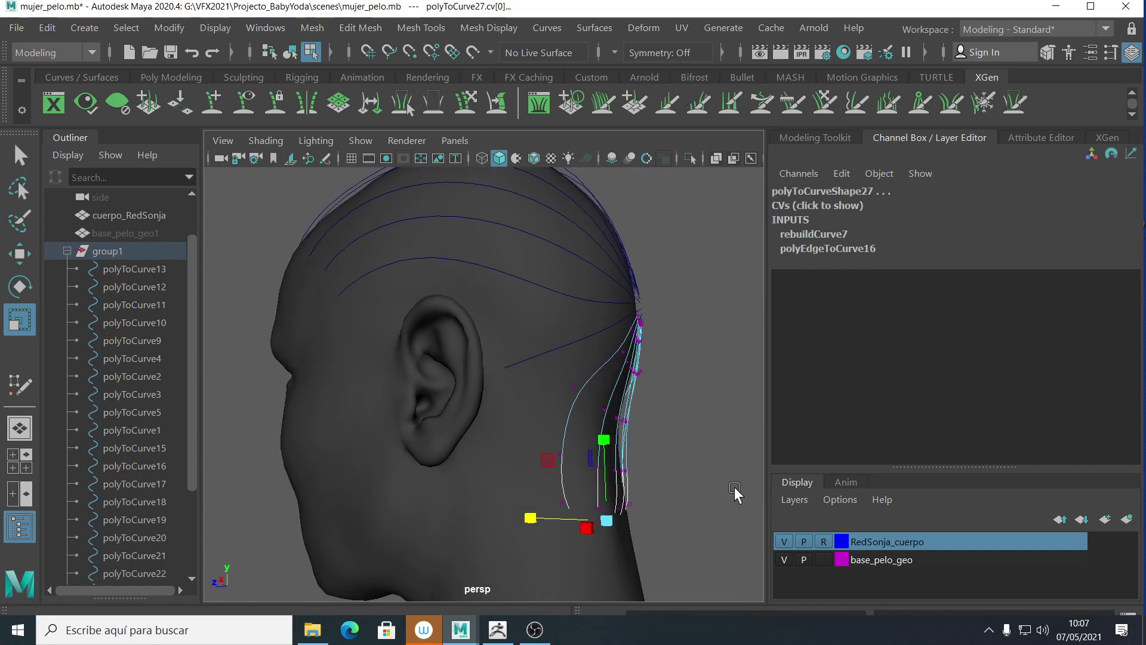
left_click(19, 254)
left_click_drag(605, 436, 603, 411)
- Adjust the control vertices of the outer nape curves, including polyToCurve26, against the scalp behind the ear, and return to object mode
left_click_drag(723, 472, 604, 470, "alt")
left_click(537, 446)
left_click_drag(532, 446, 454, 451)
left_click(447, 455)
left_click(440, 387)
left_click_drag(453, 388, 697, 476, "alt")
left_click_drag(466, 486, 607, 435, "alt")
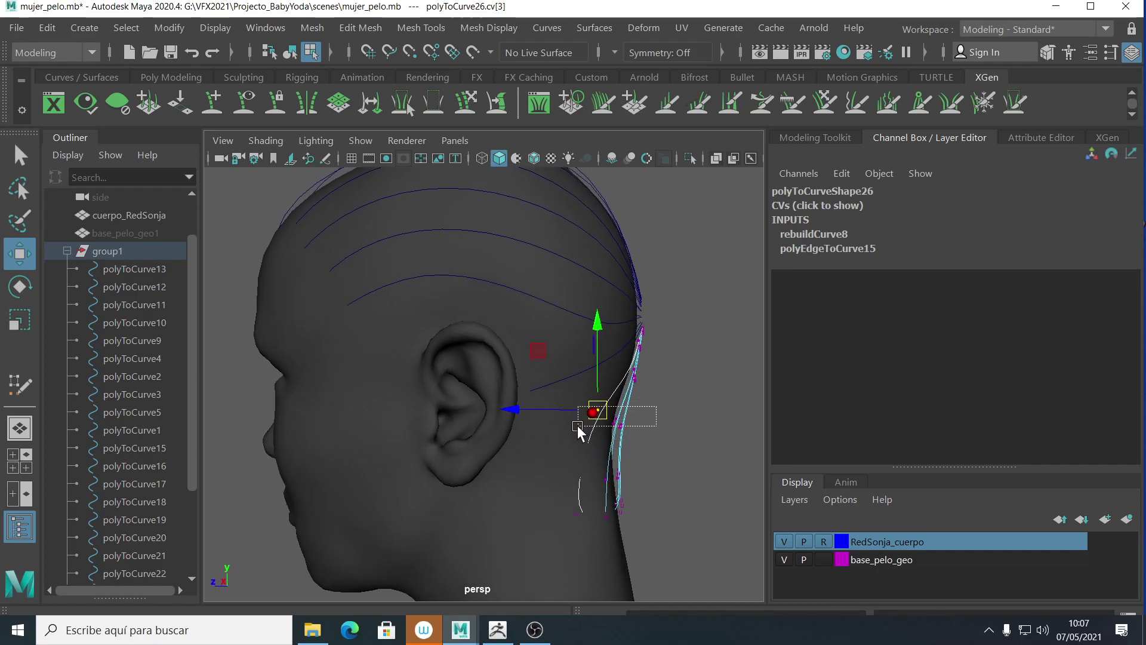
left_click_drag(574, 442, 422, 404)
left_click(648, 386)
left_click_drag(591, 416, 524, 406, "alt")
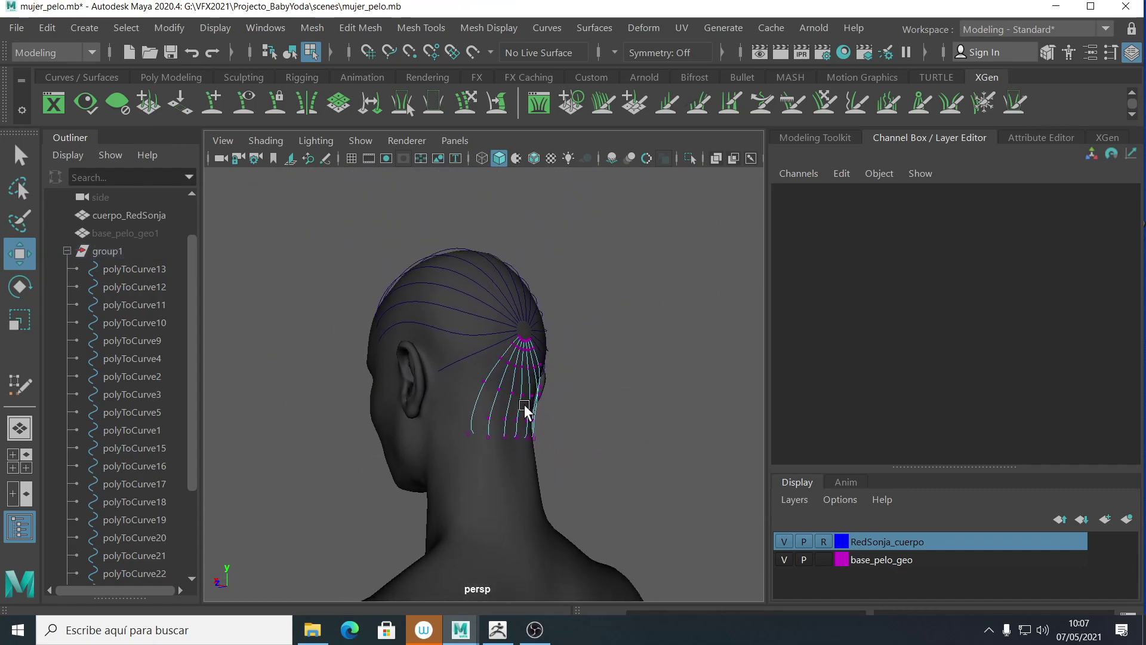
key("F8")
mouse_move(621, 401)
left_mouse_down("alt")
mouse_move(586, 425)
mouse_move(628, 415)
left_mouse_up("alt")
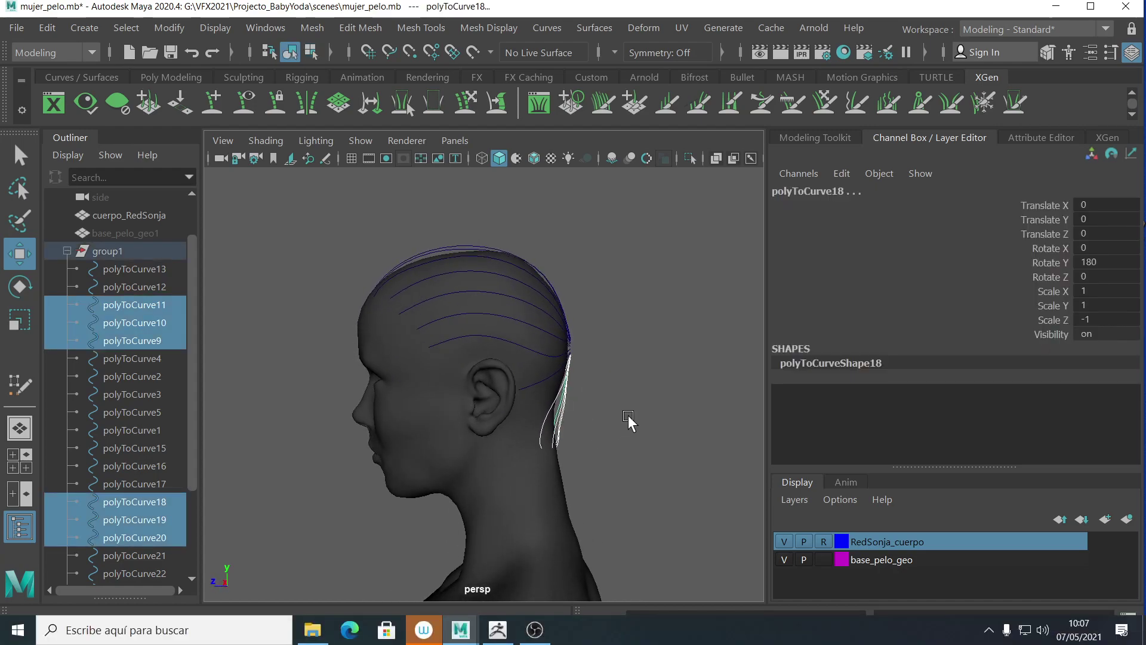
left_click(106, 251)
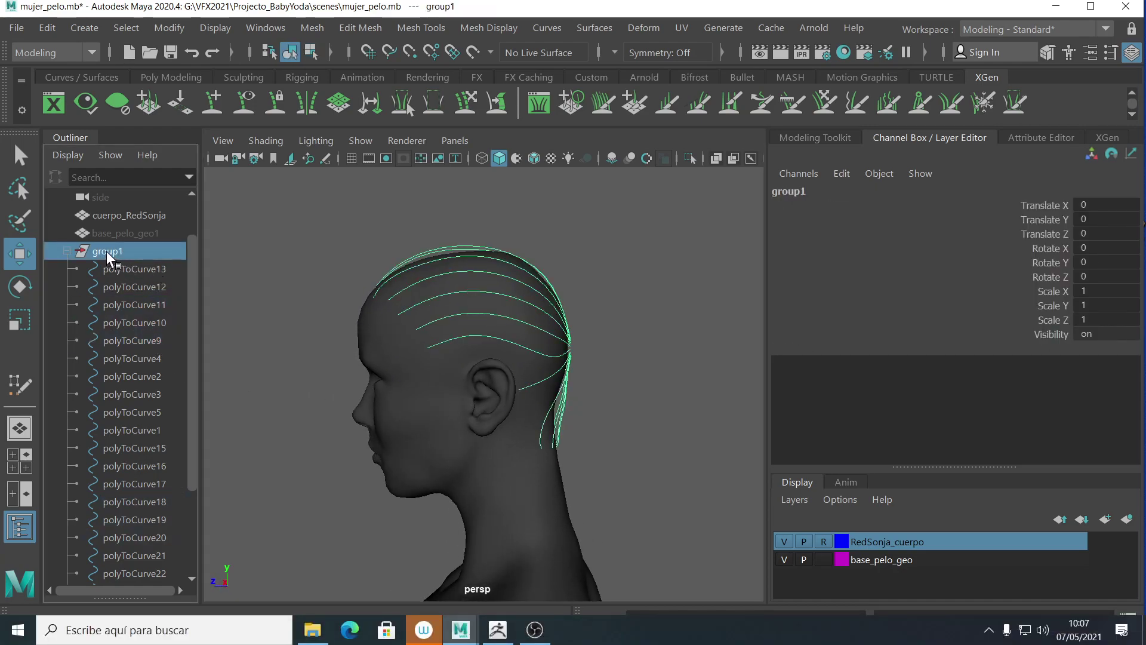
double_click(105, 251)
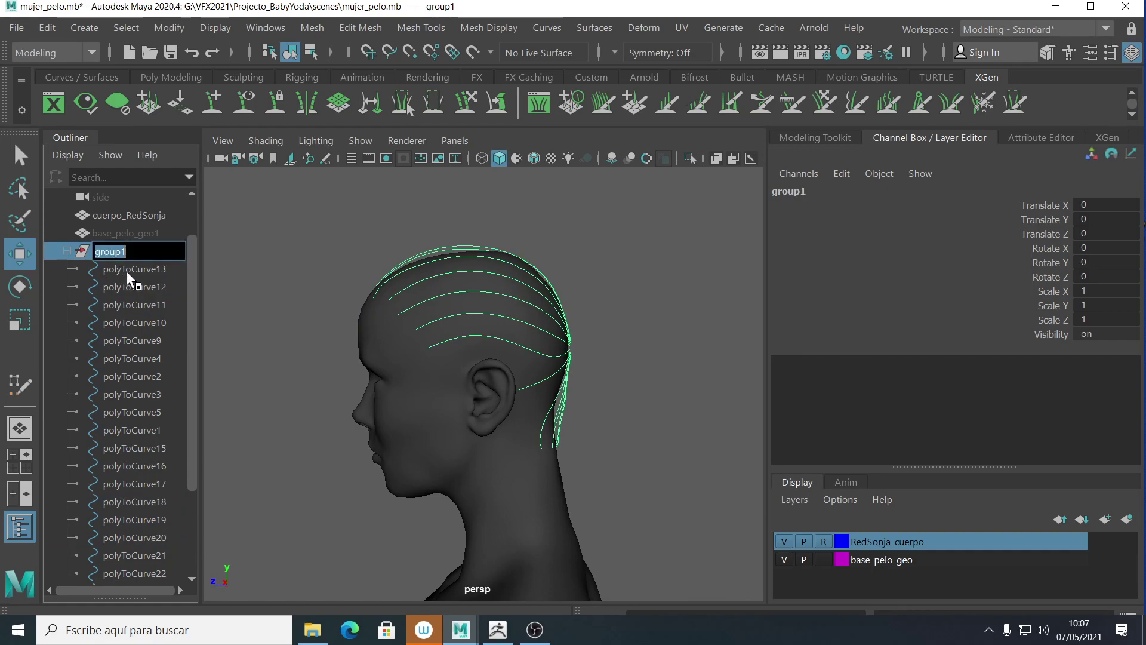
key("Escape")
key("ctrl+z")
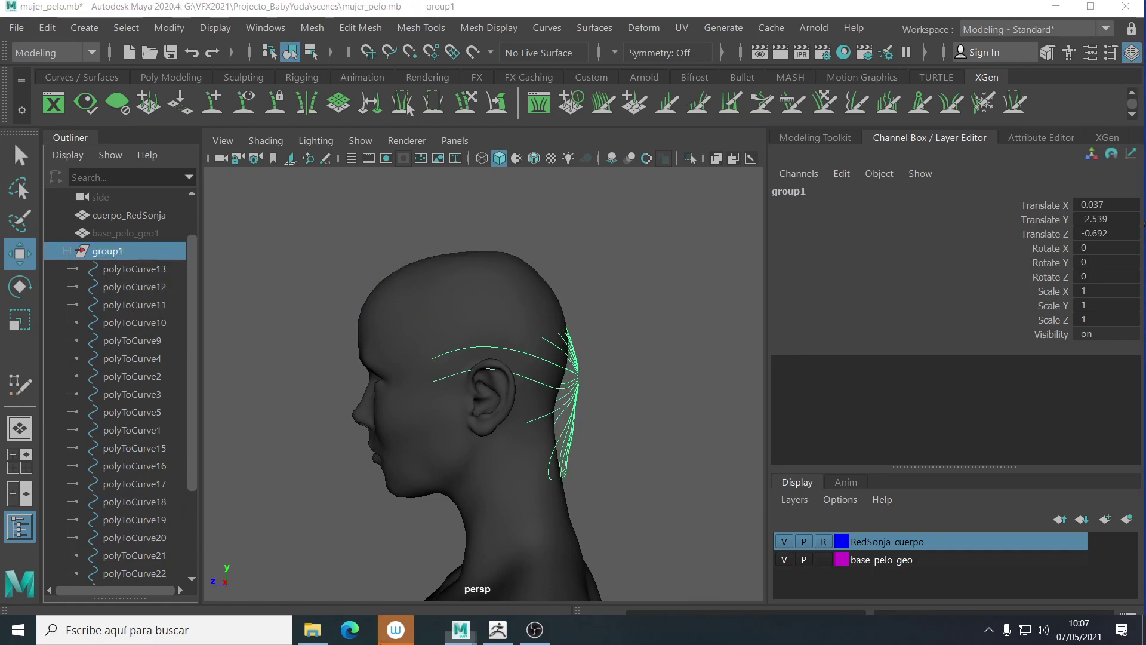